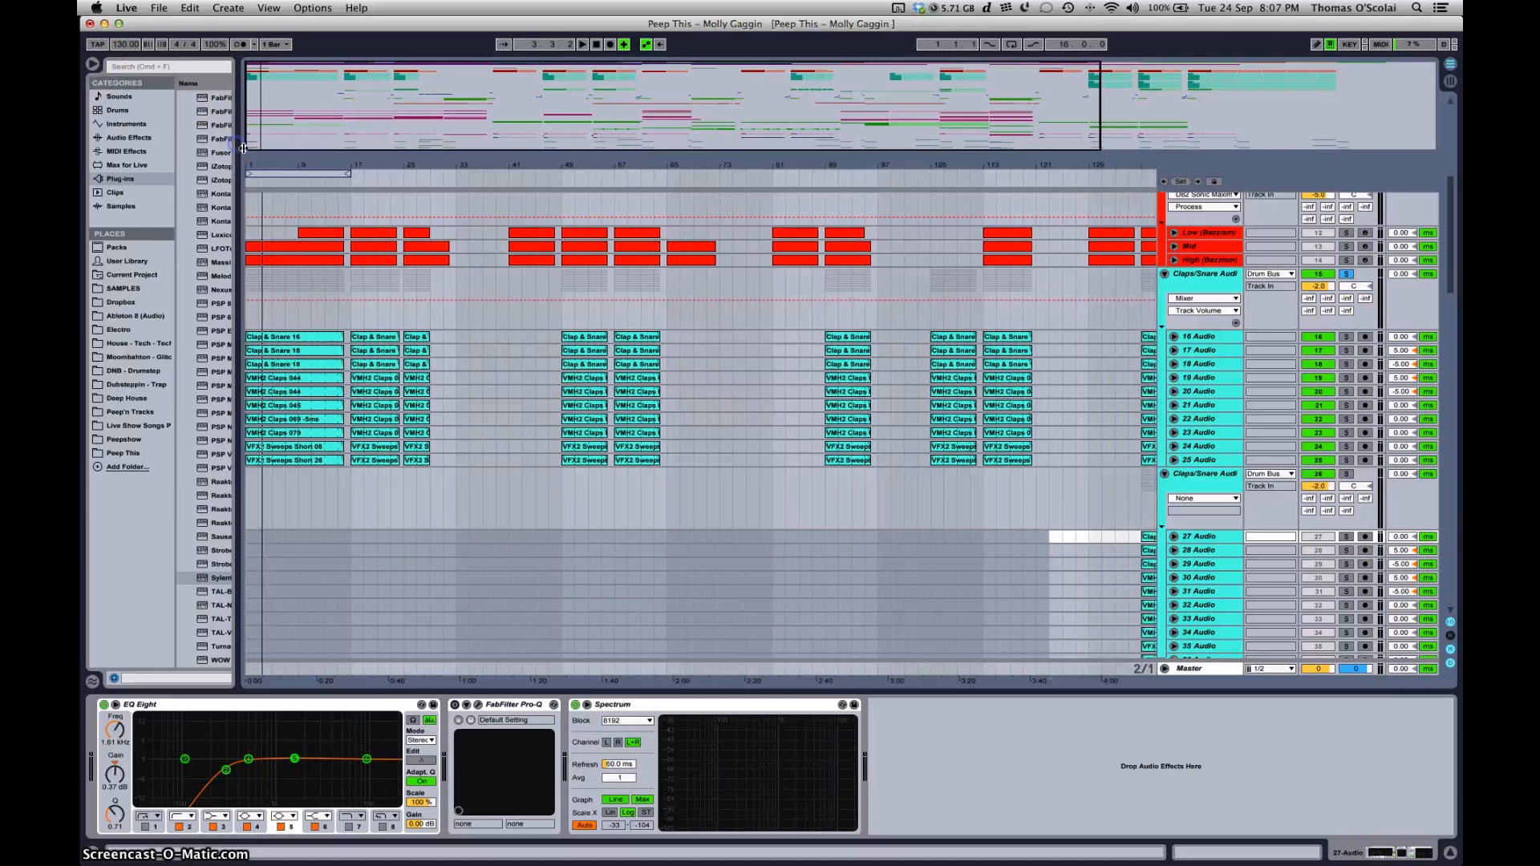
Delete all clips on tracks 27 to 36 Audio in the second Claps/Snare group
drag(705, 76, 648, 121)
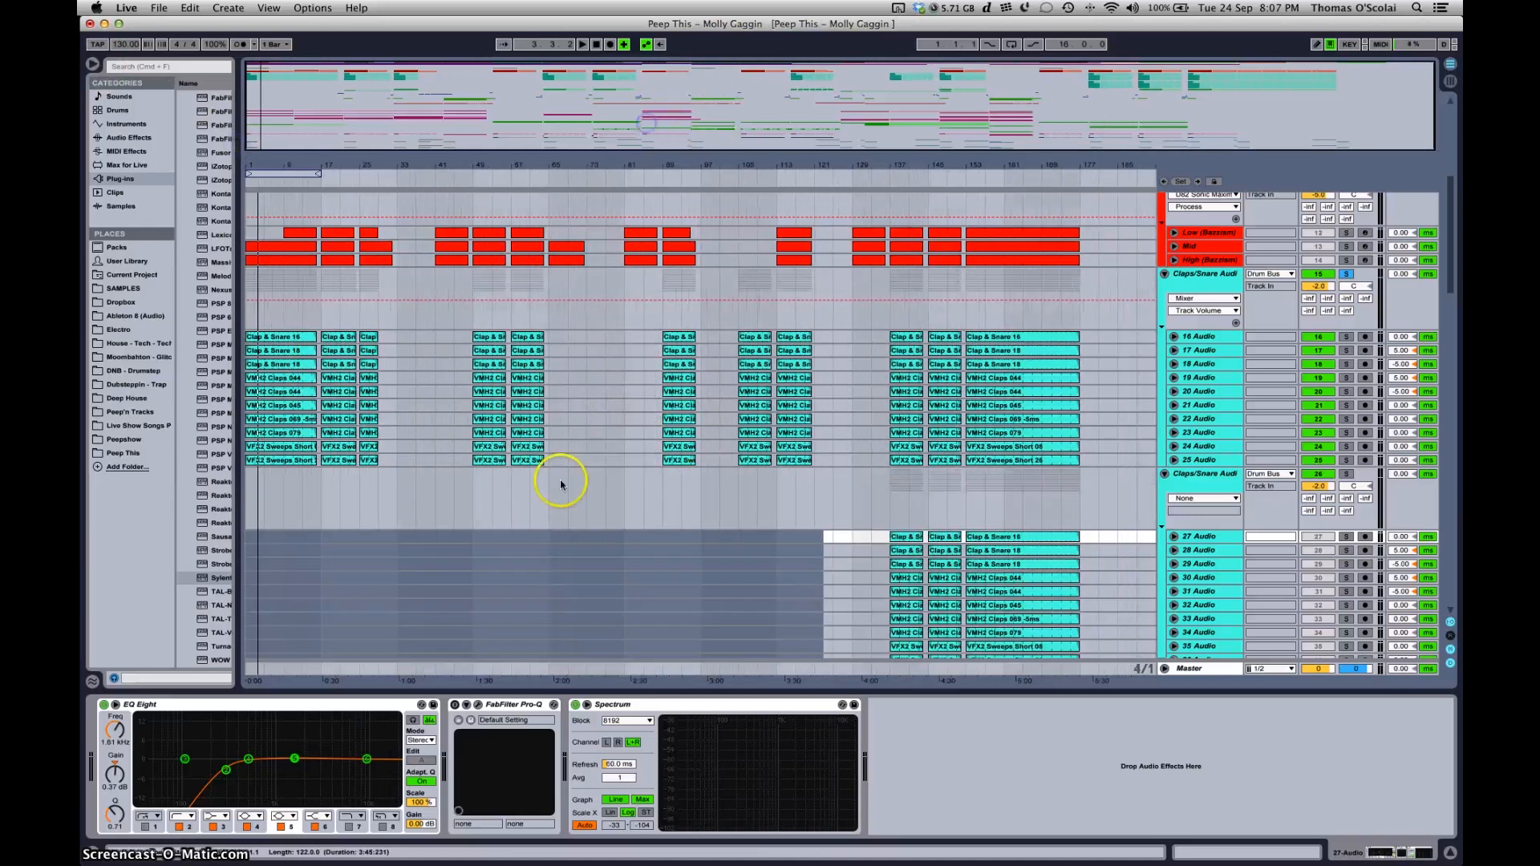
scroll(738, 353, down, 10)
scroll(743, 354, up, 6)
drag(796, 392, 1113, 516)
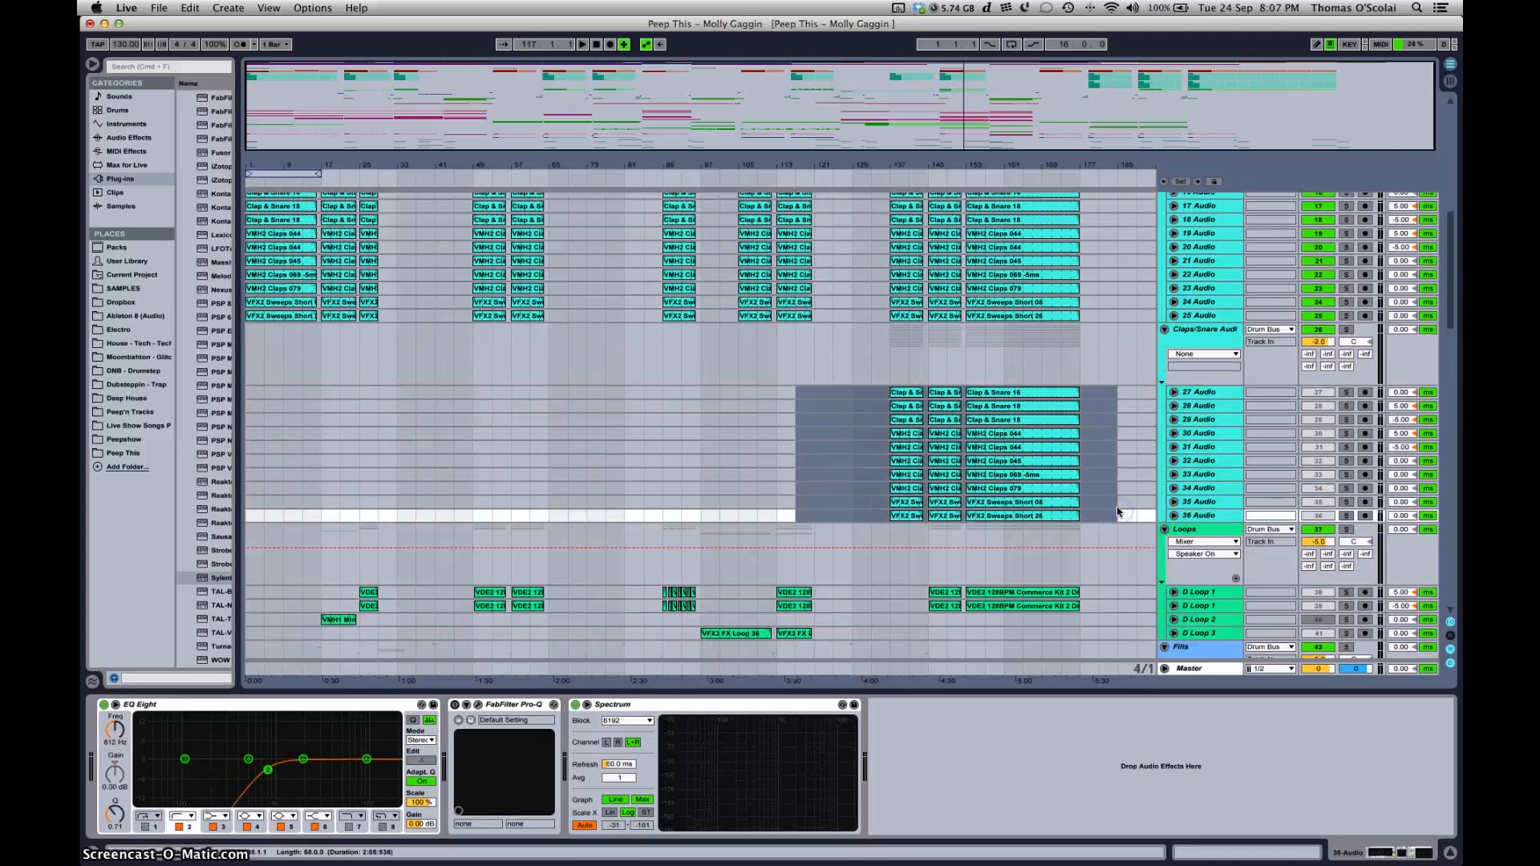
key(Delete)
scroll(858, 367, up, 2)
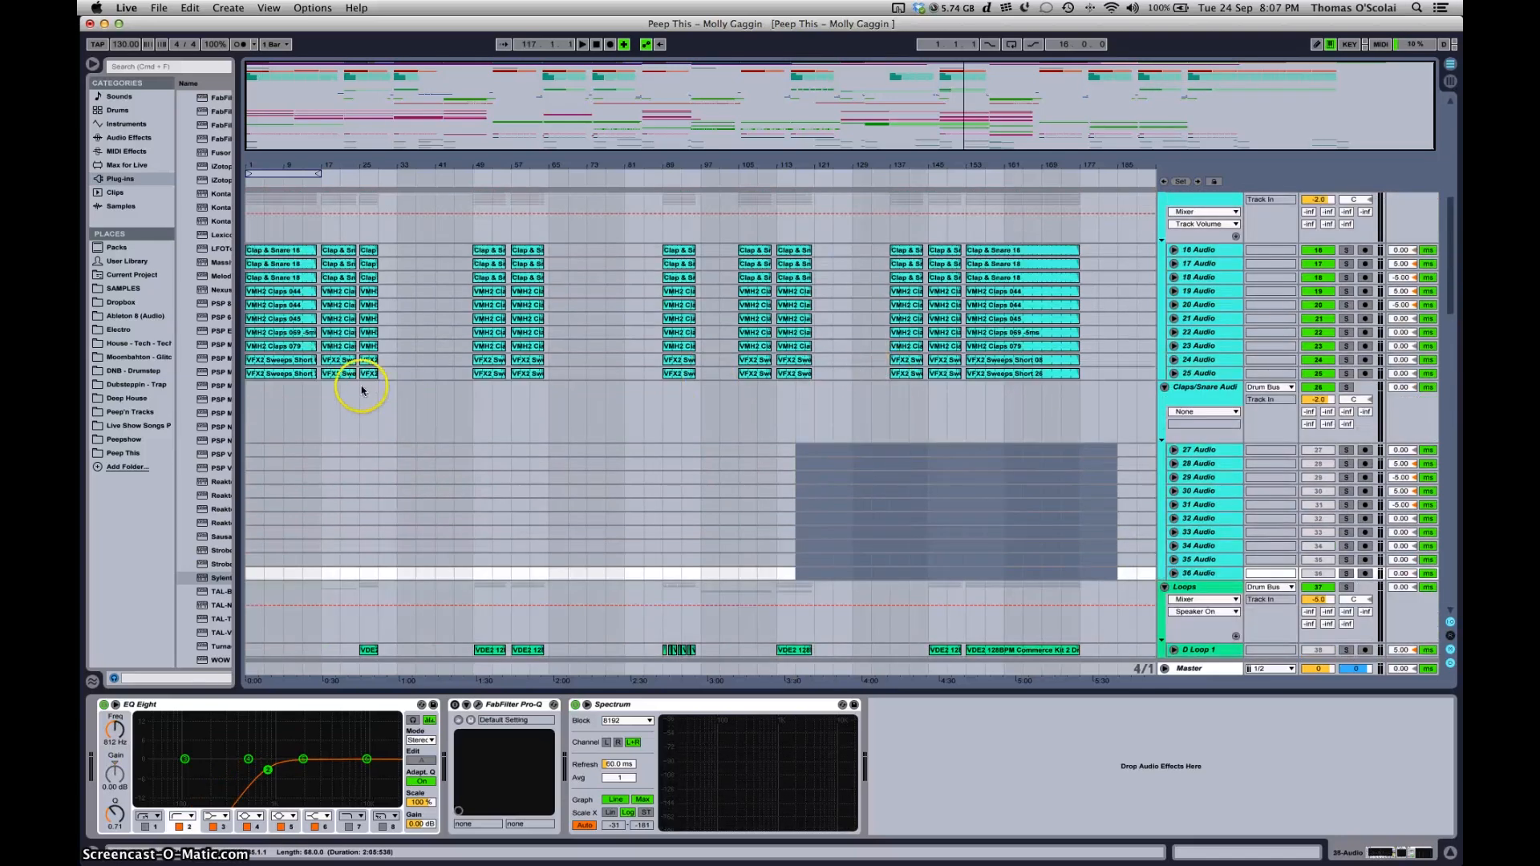
Unfold all tracks of the first Claps/Snare group to display their waveforms over the first five bars
scroll(345, 369, up, 8)
scroll(1024, 350, down, 3)
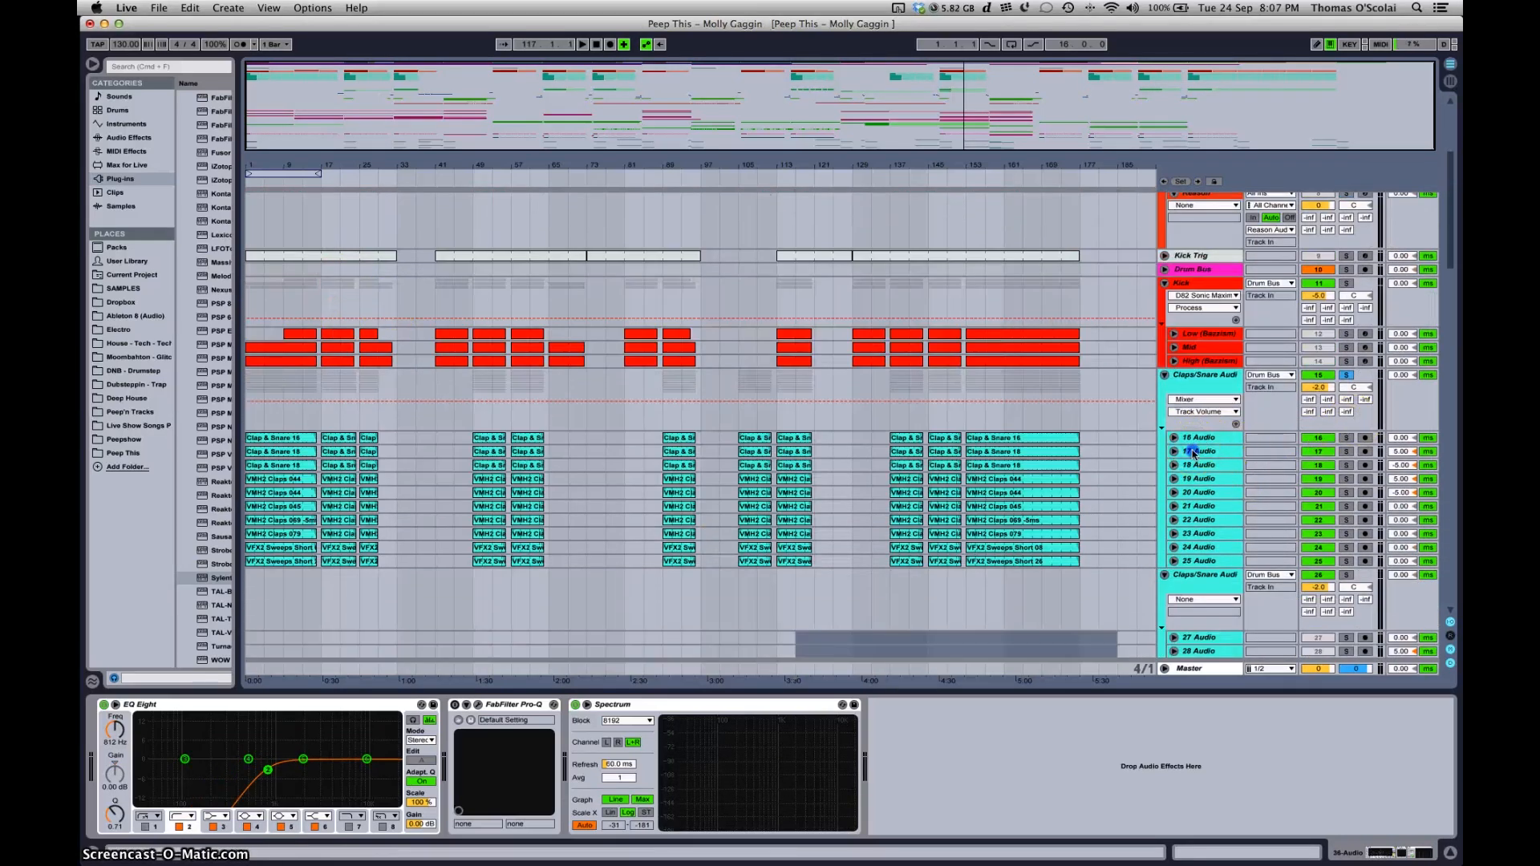
click(1192, 452)
click(1174, 438)
click(1174, 438)
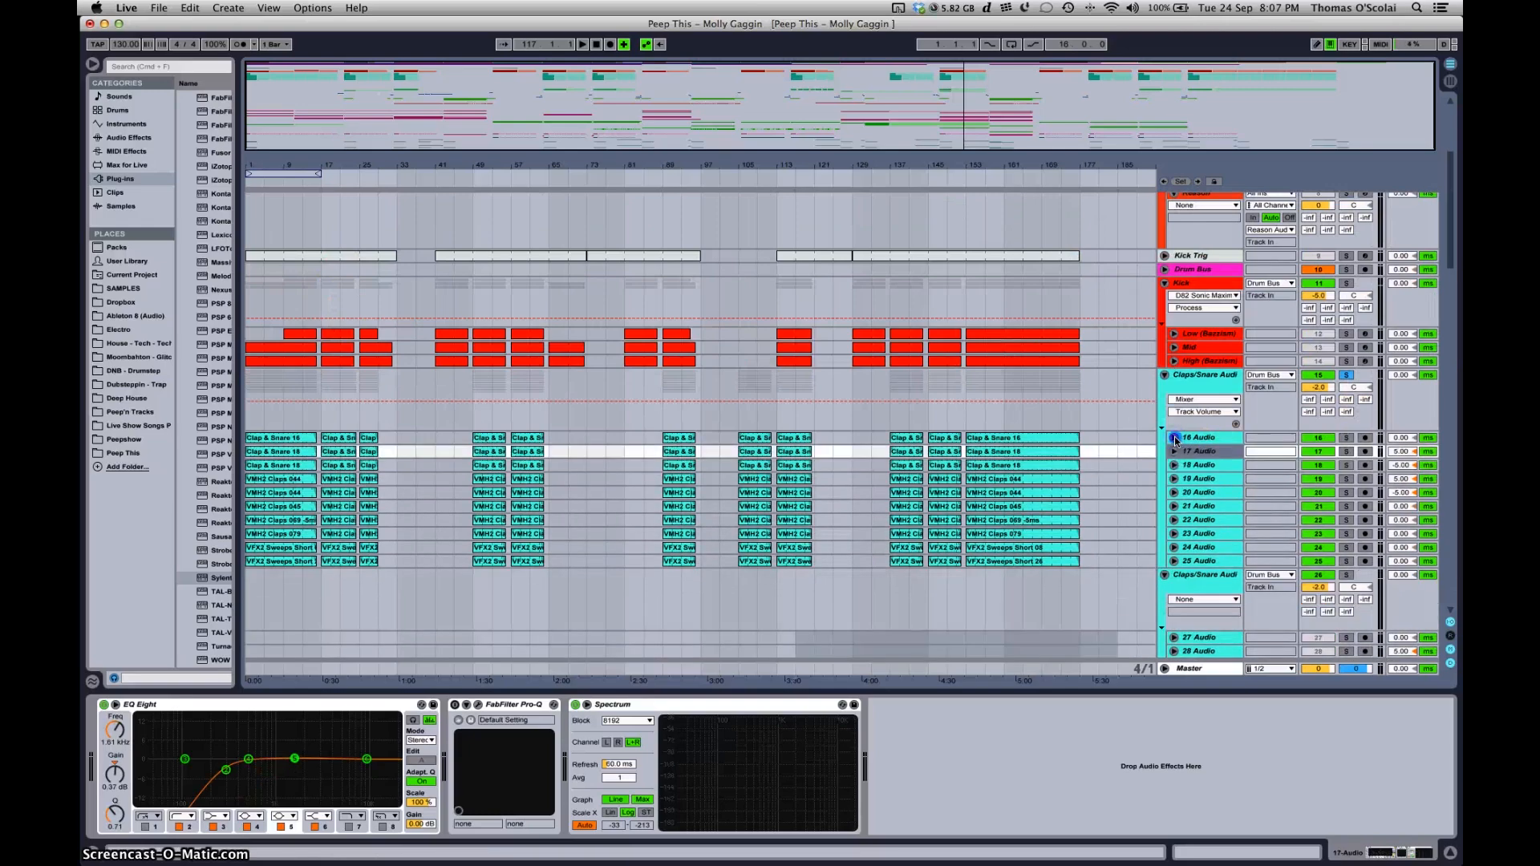
alt+click(1174, 437)
drag(261, 112, 367, 77)
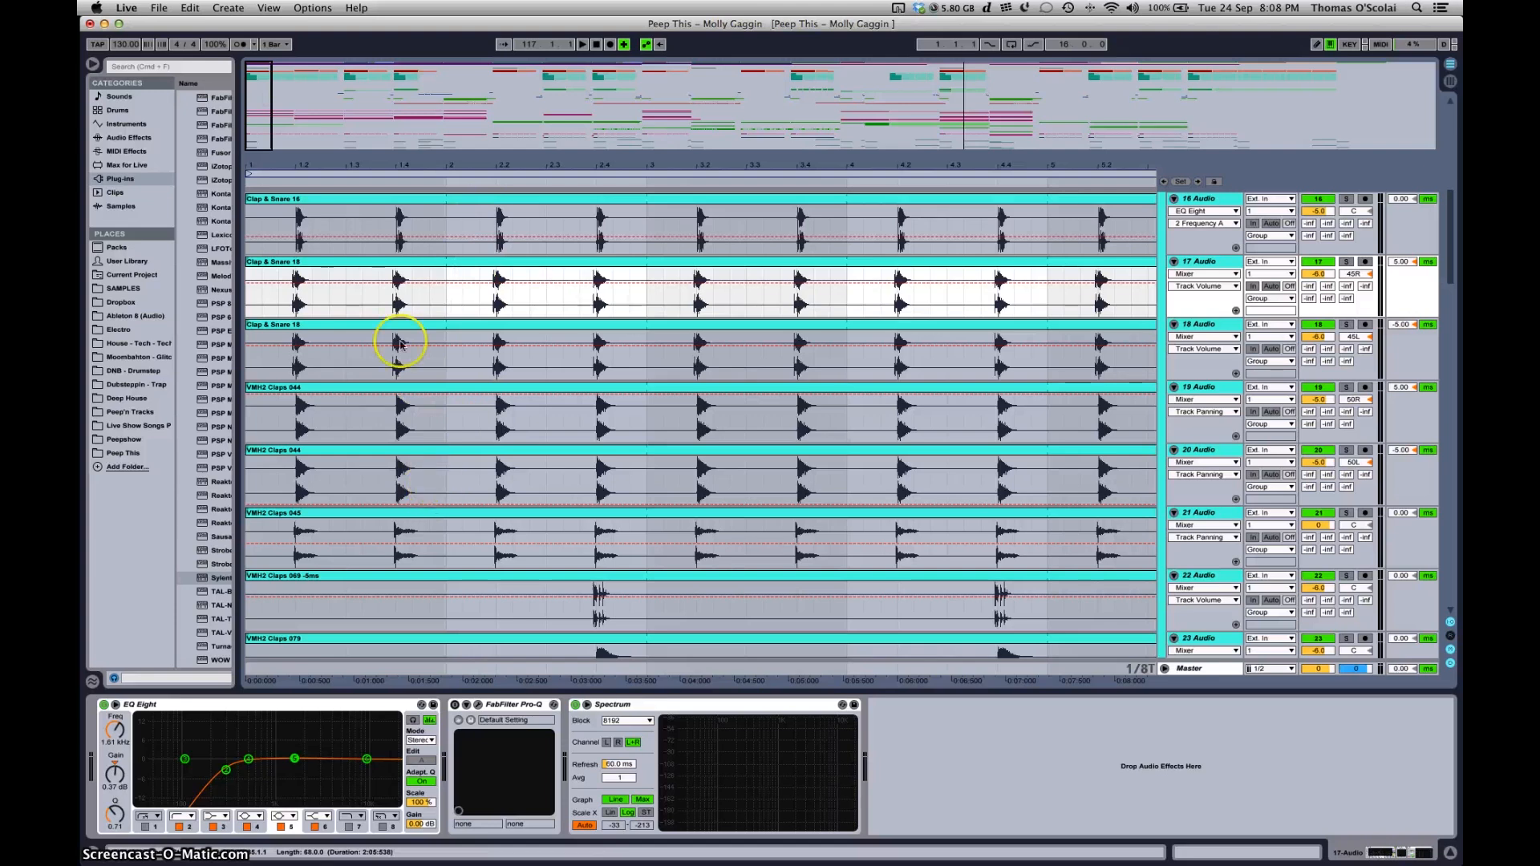
Examine the layered clap, snare and sweep waveforms on tracks 16 to 25 Audio
scroll(437, 305, up, 3)
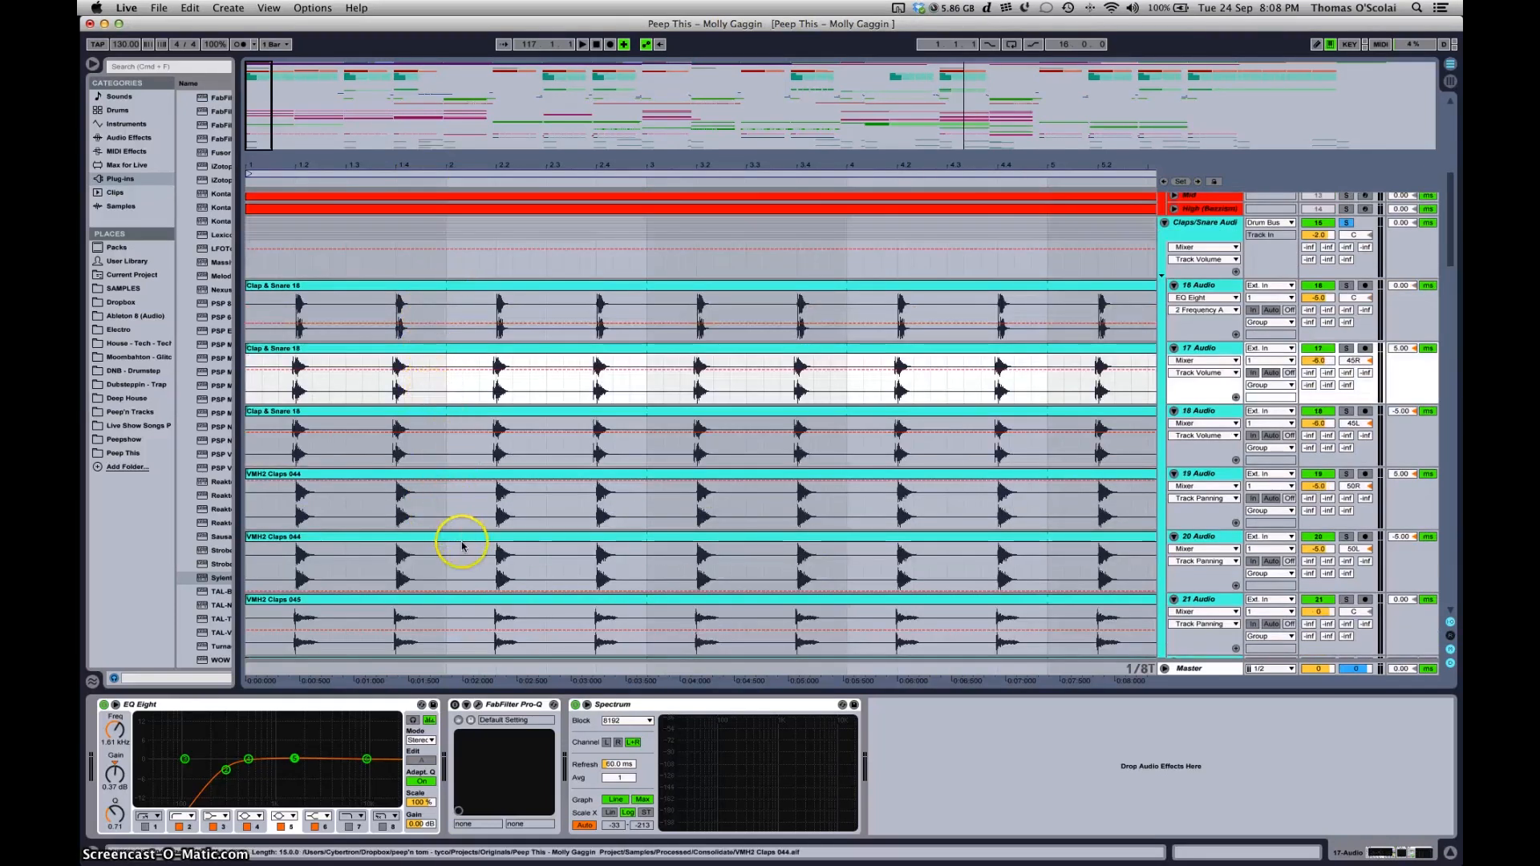
scroll(457, 540, down, 3)
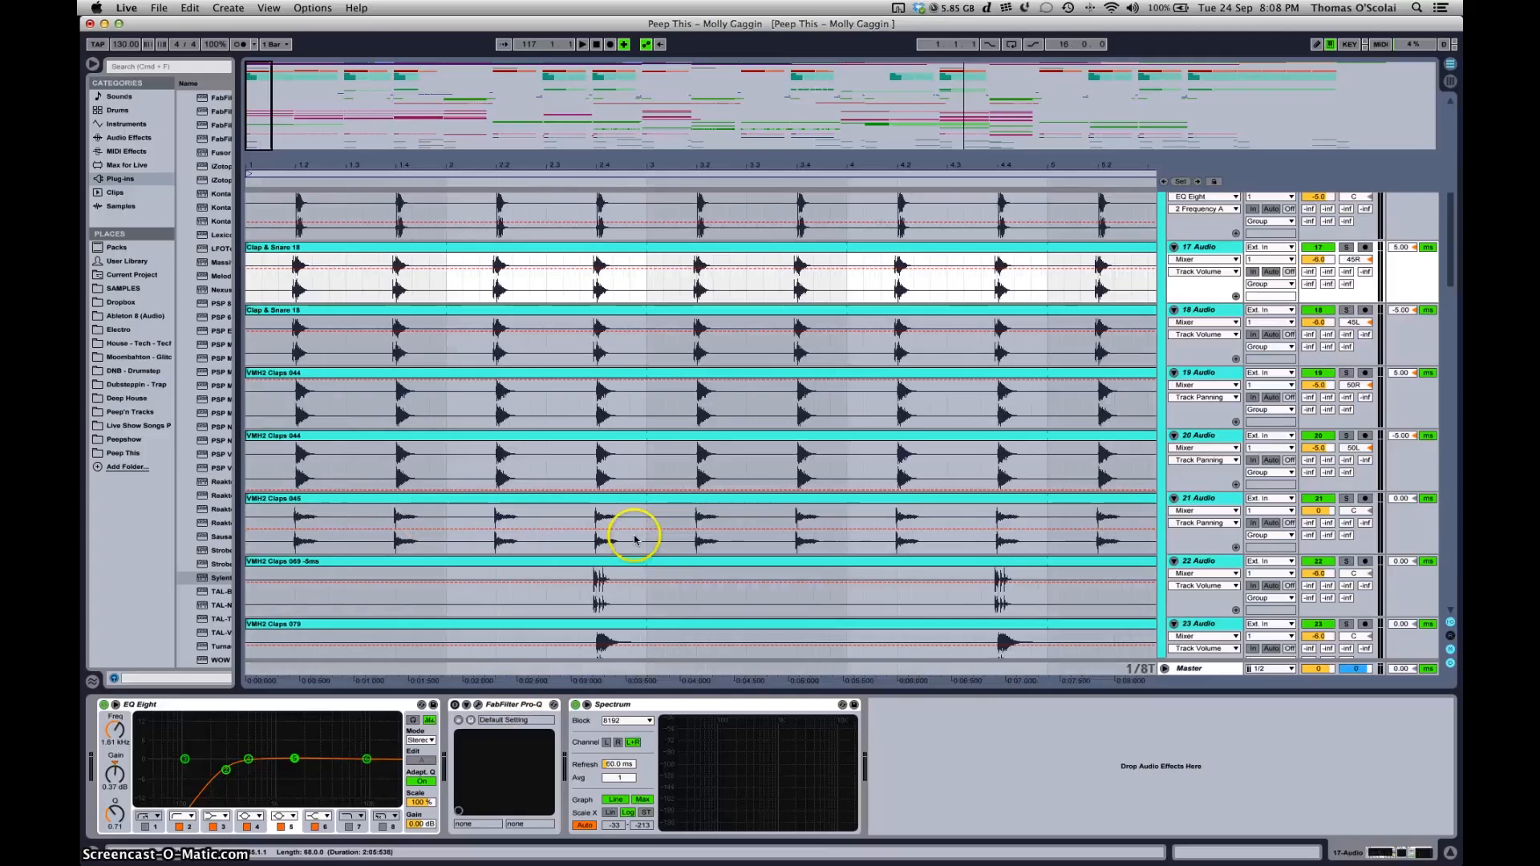
scroll(634, 540, down, 3)
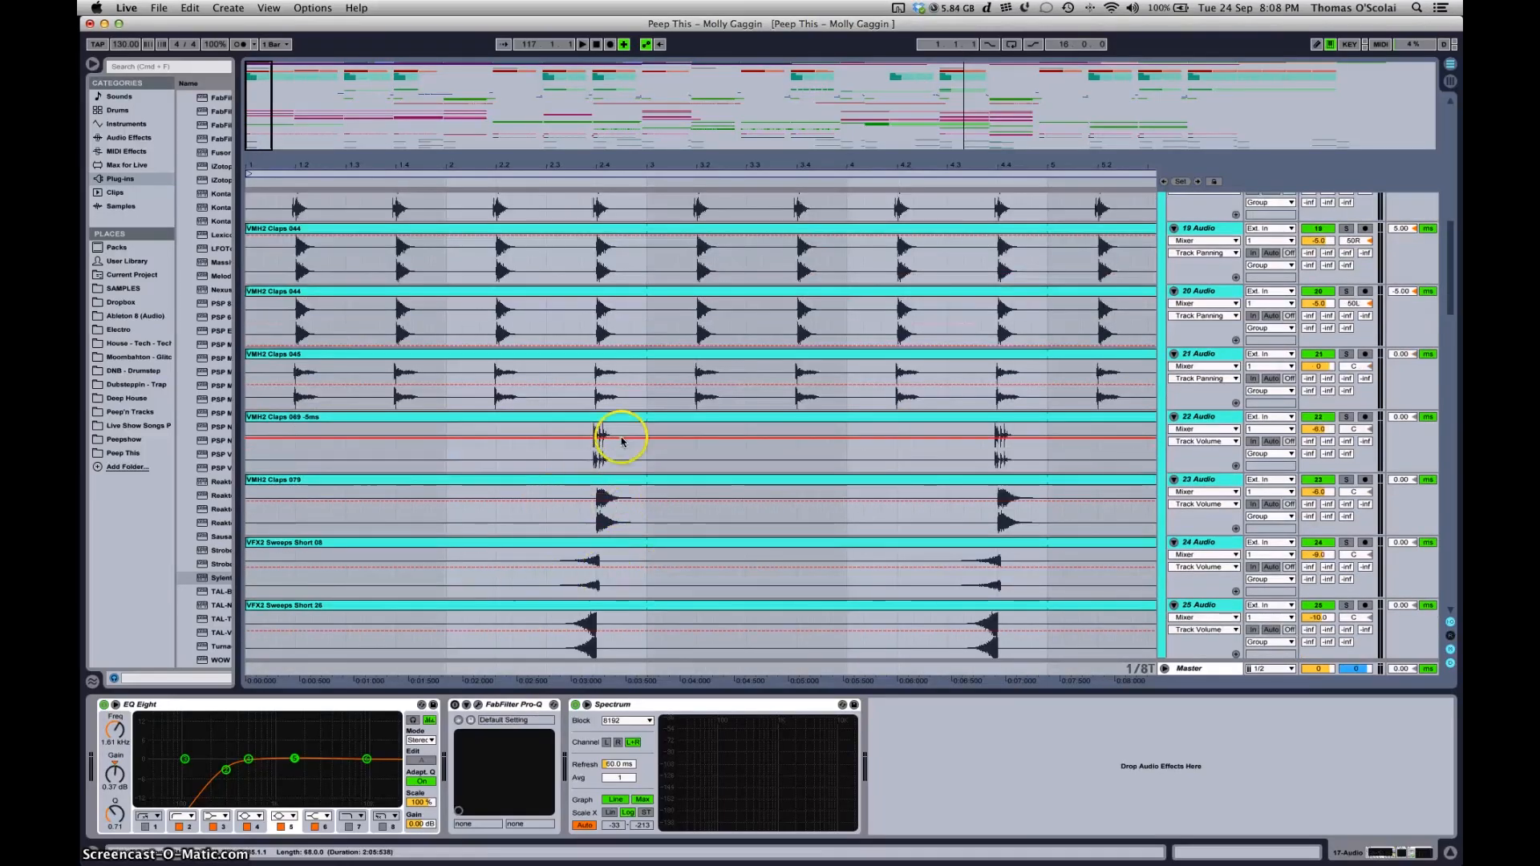
scroll(688, 566, down, 3)
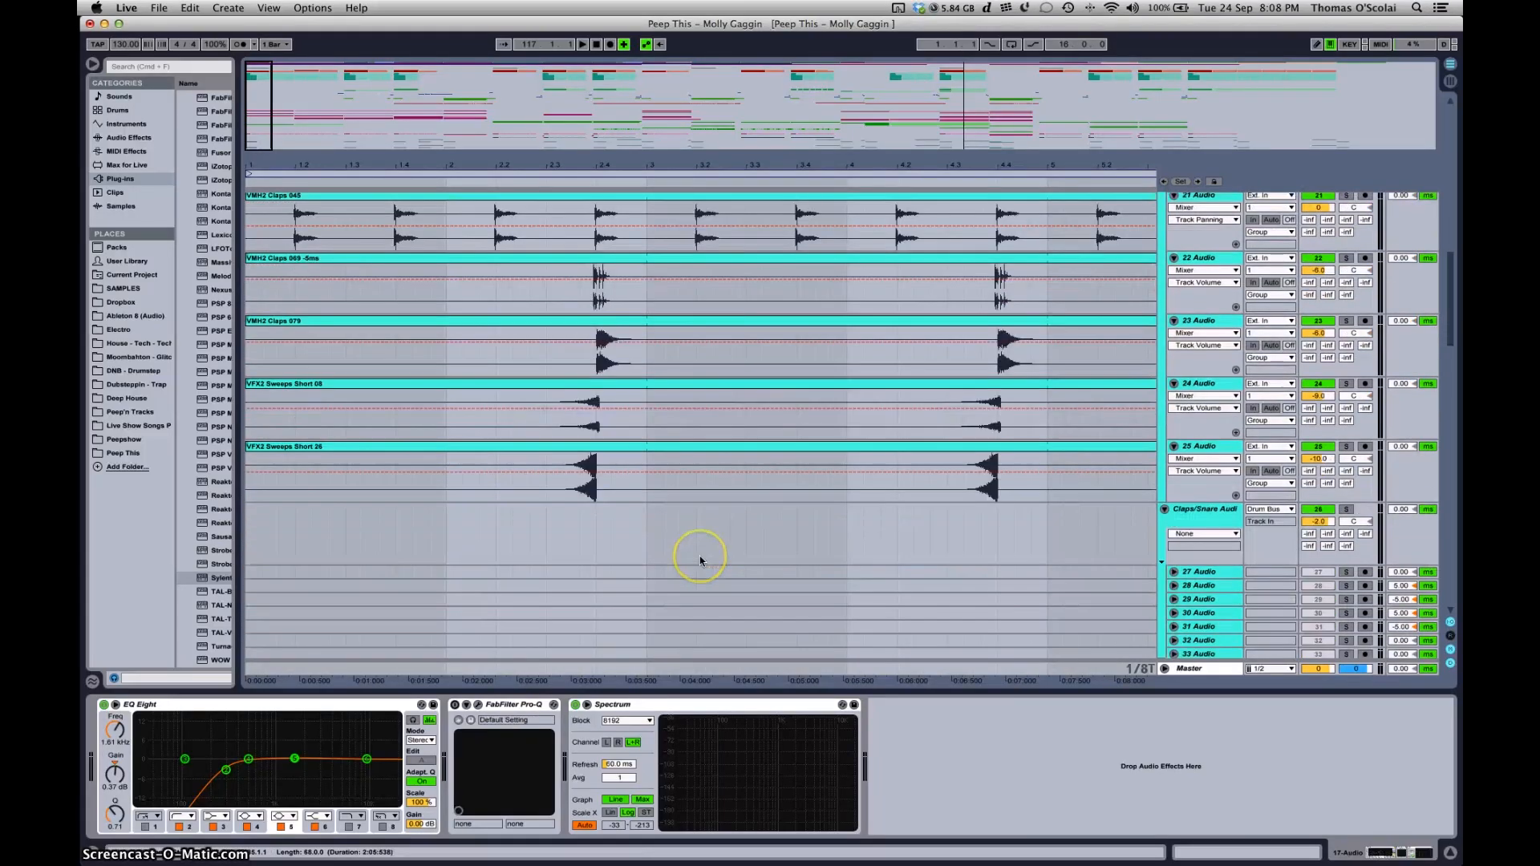
scroll(699, 556, up, 6)
scroll(700, 561, up, 3)
Show the first Claps/Snare group's effect chain and review its layers across the opening 28 bars
click(1170, 315)
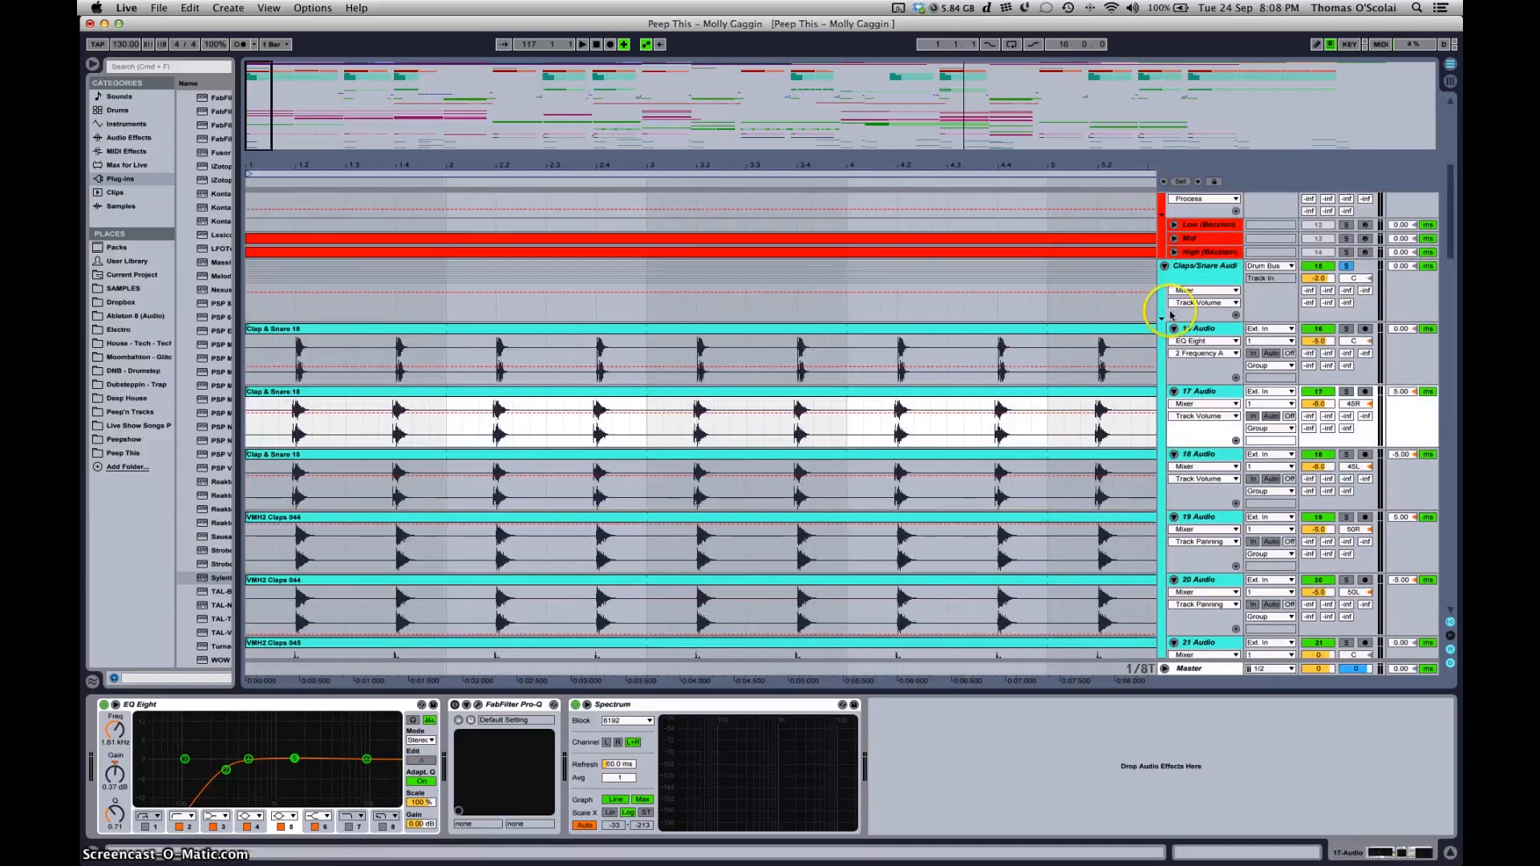
click(1204, 268)
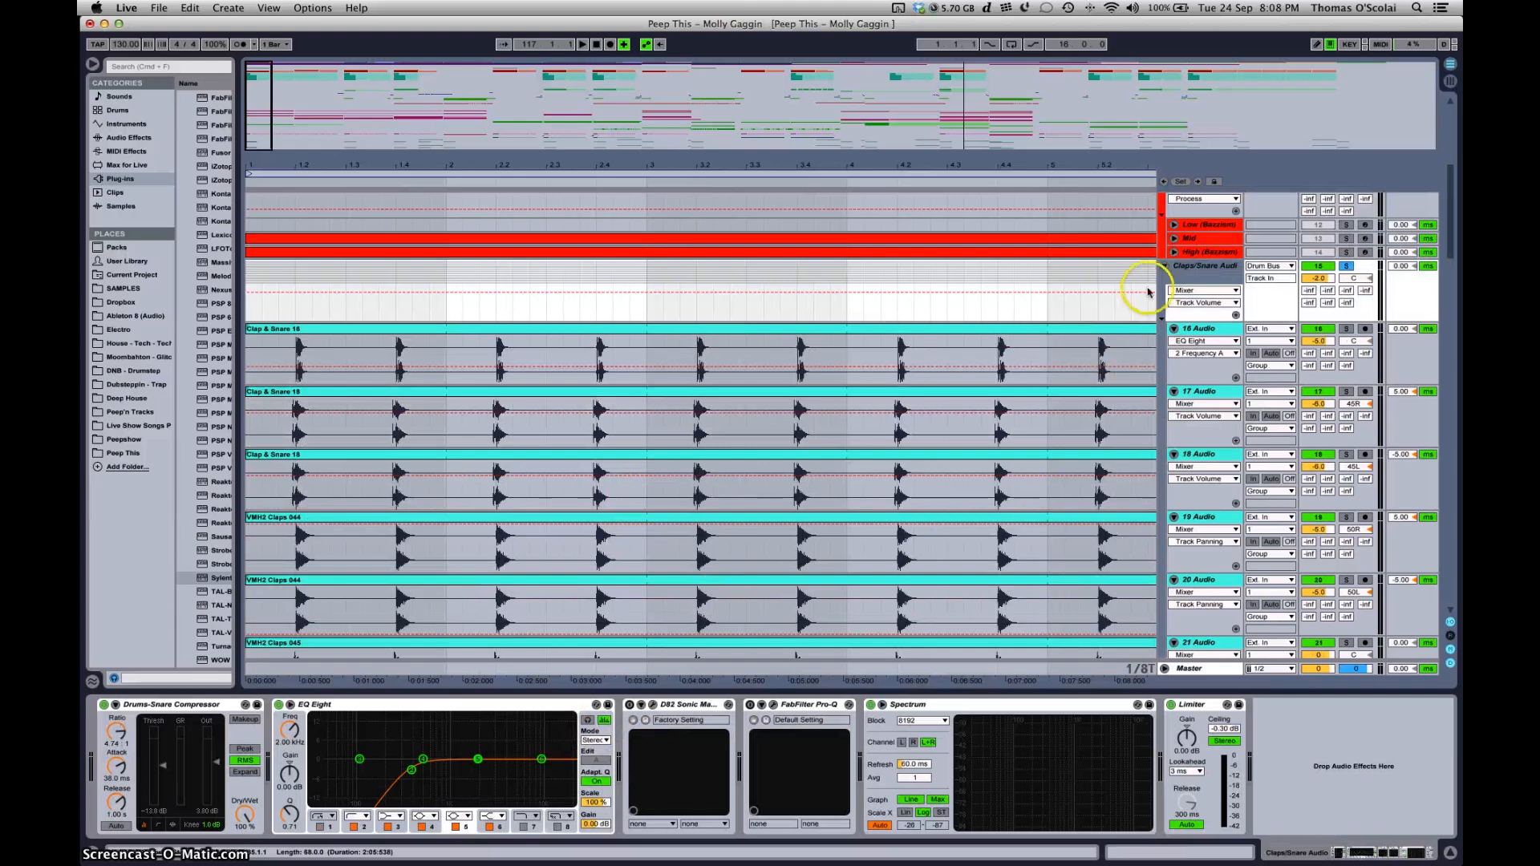
drag(249, 94, 260, 100)
scroll(629, 359, down, 10)
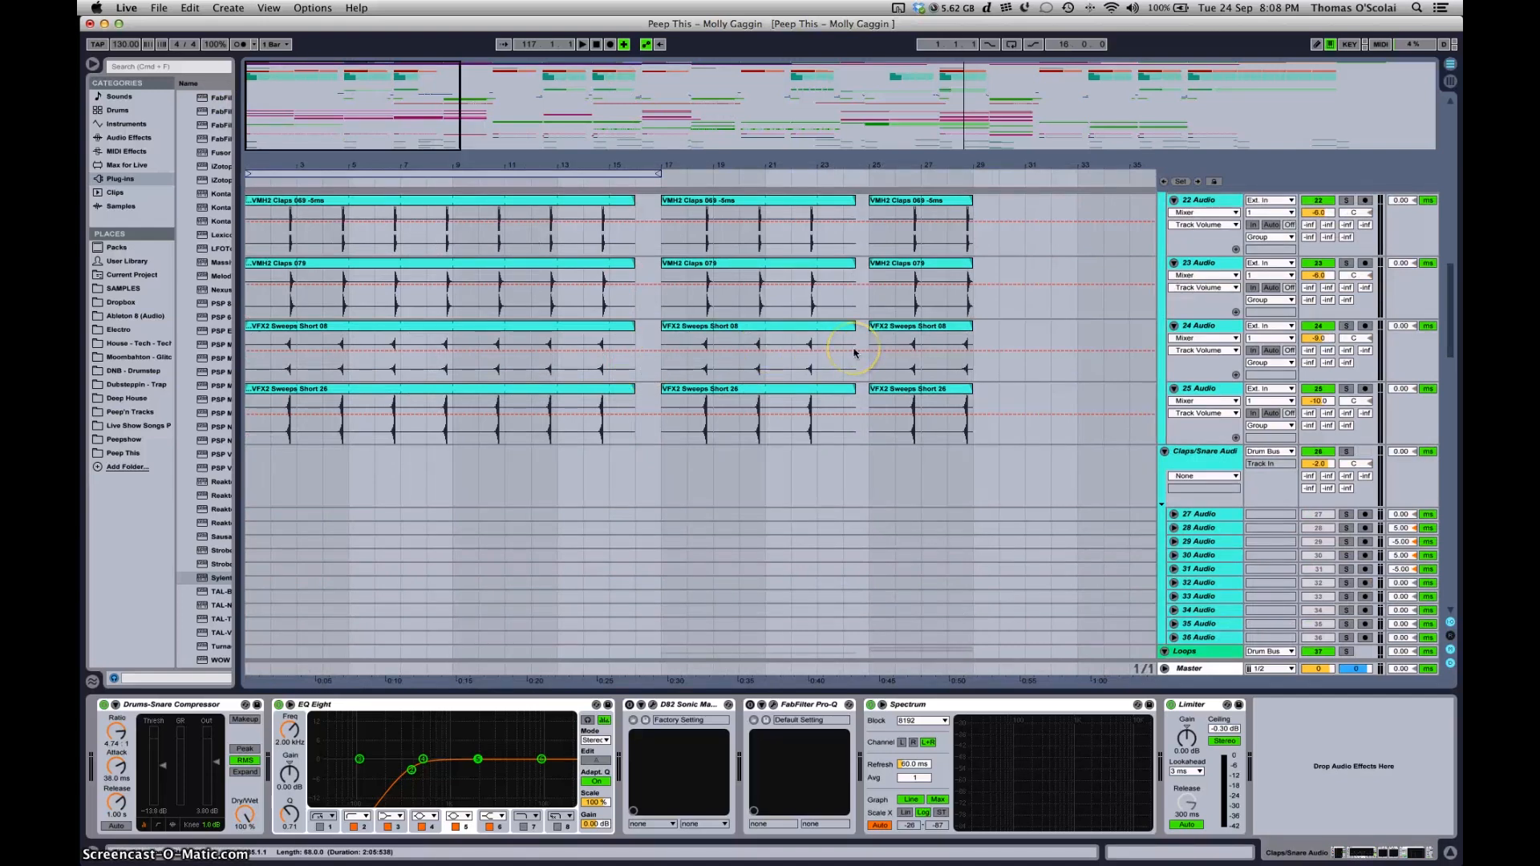
scroll(1300, 345, up, 8)
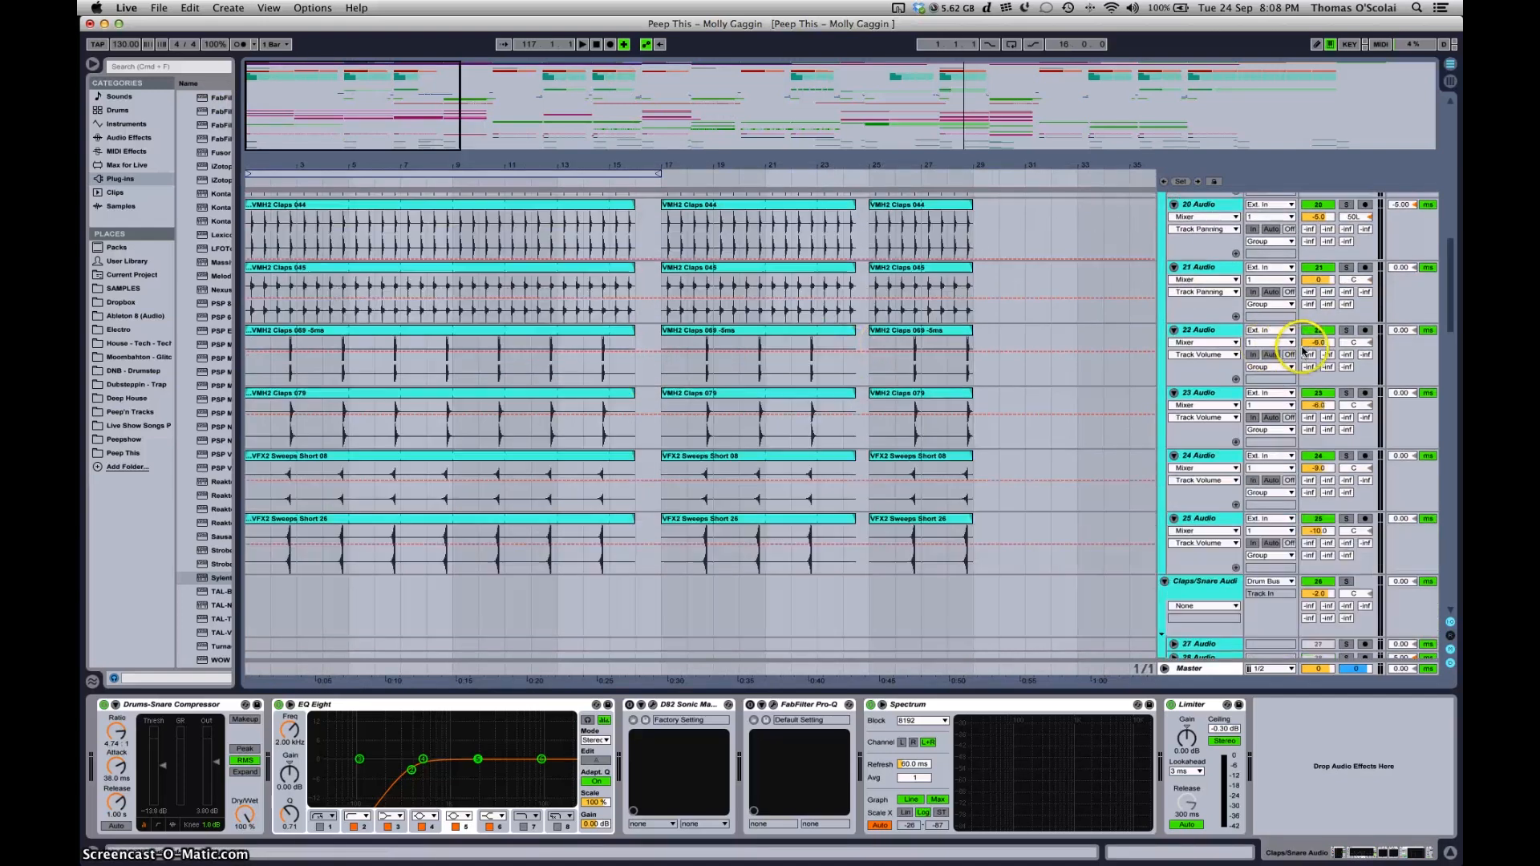
scroll(1251, 340, up, 3)
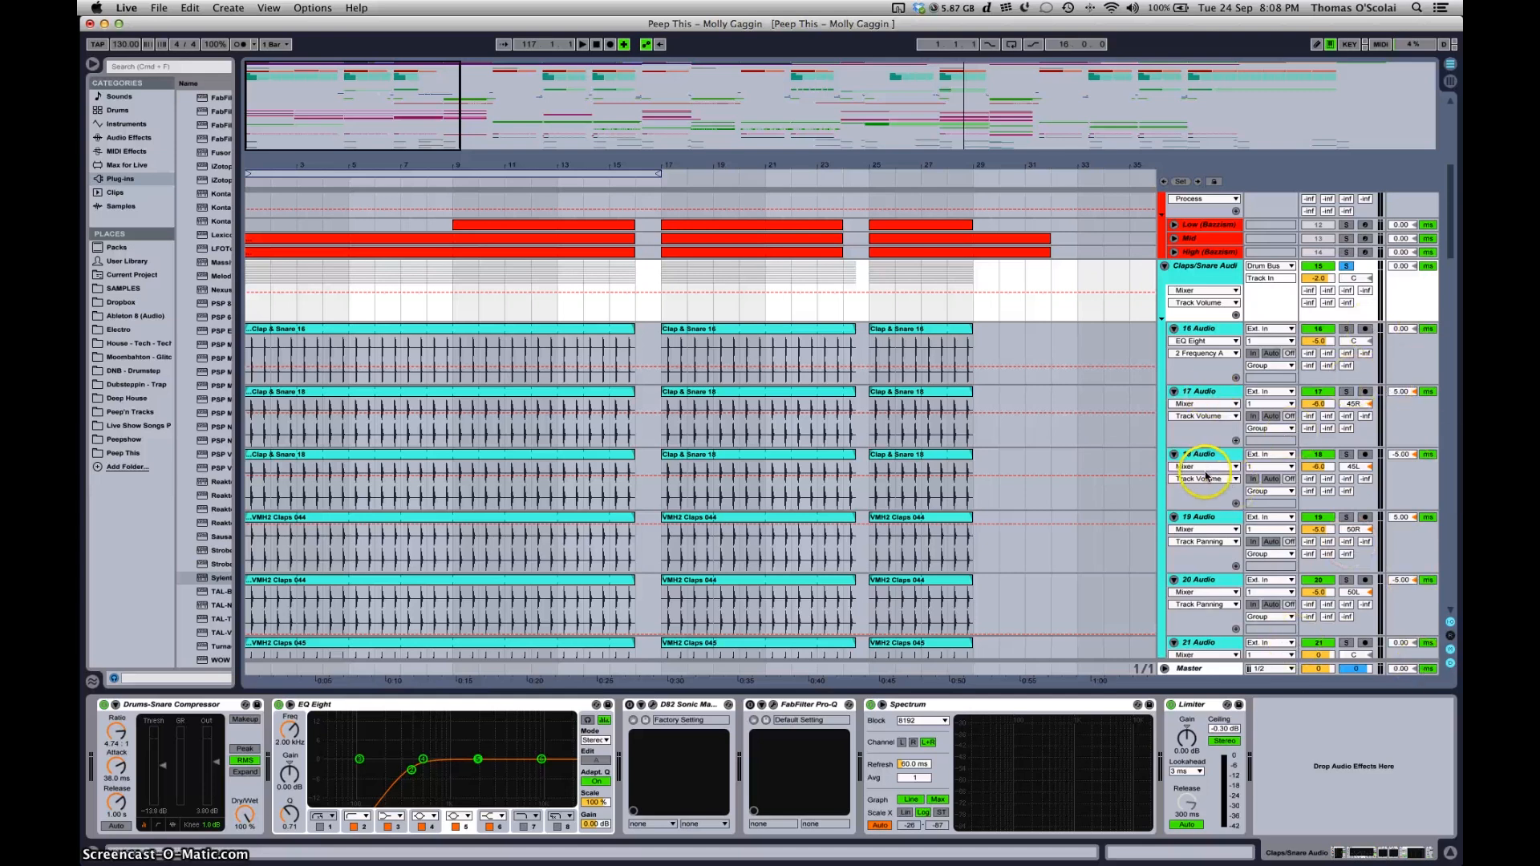
scroll(1214, 365, down, 8)
scroll(1214, 364, up, 3)
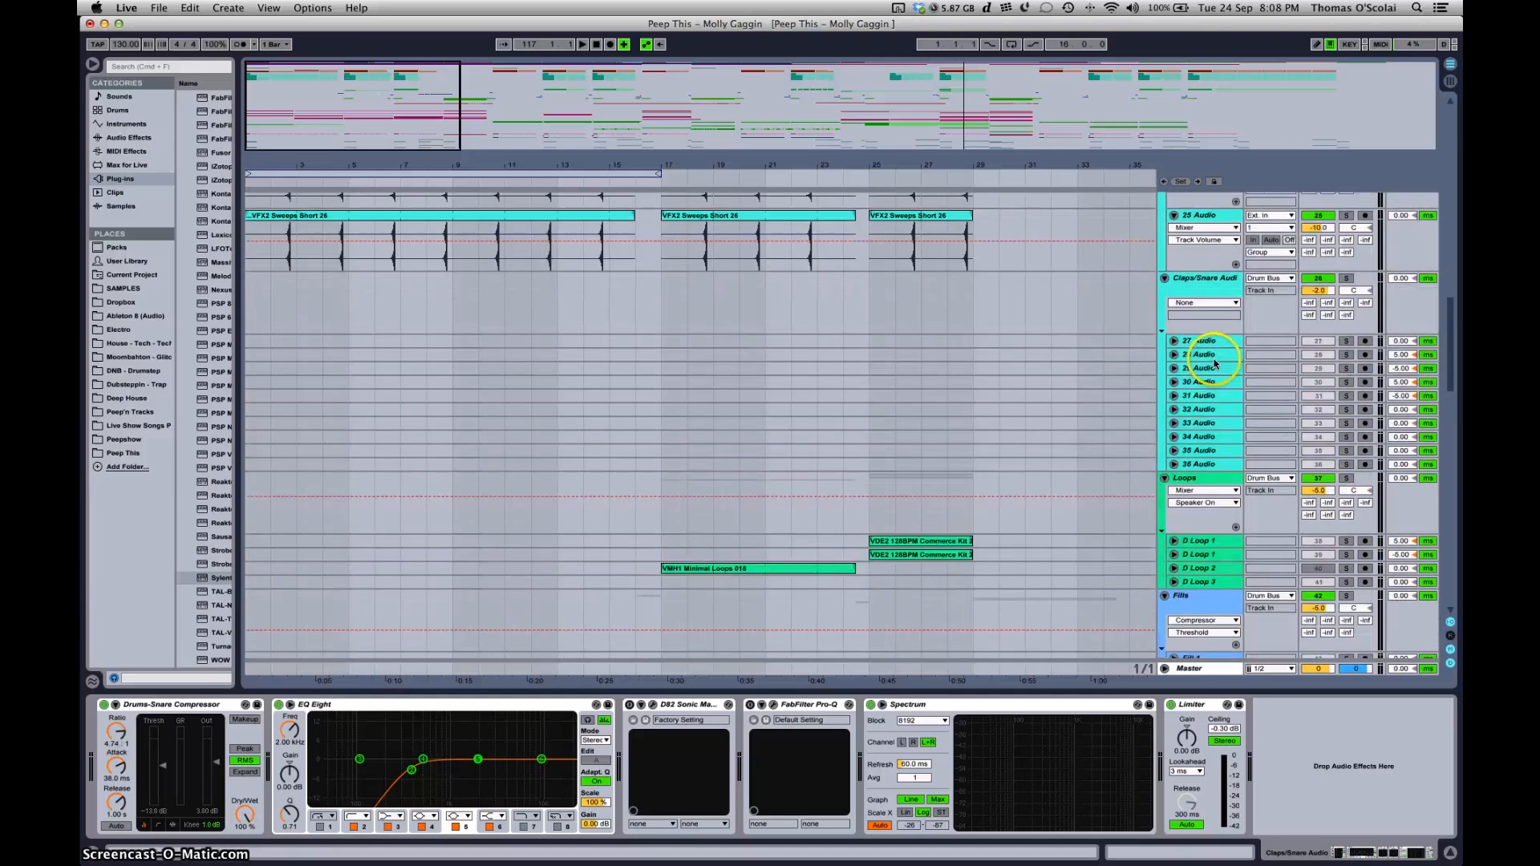
Delete track 29 Audio and the renumbered track 30 Audio from the second Claps/Snare group
click(1218, 354)
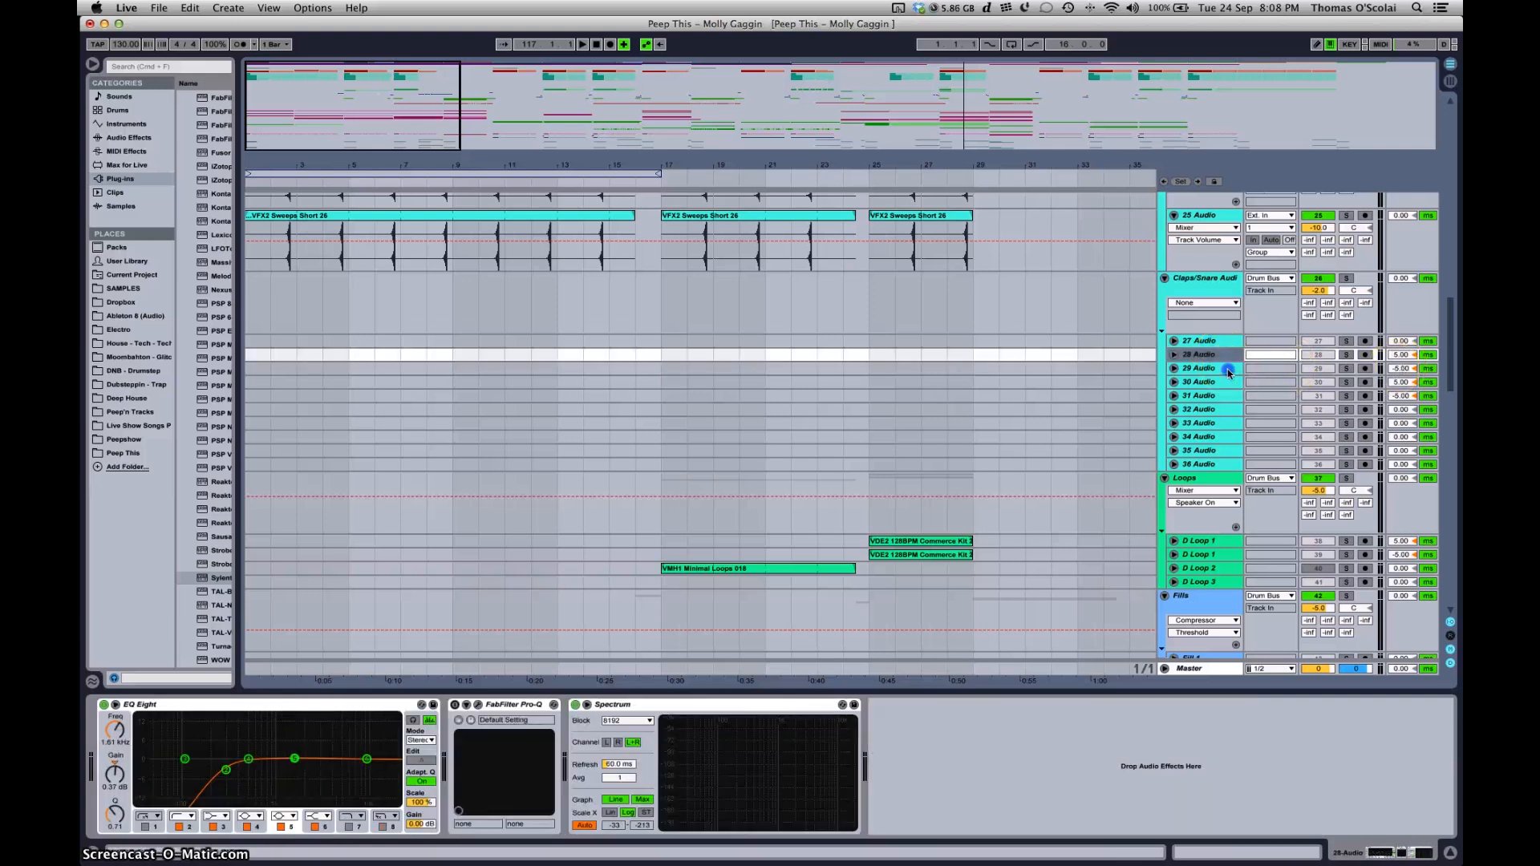
click(1228, 369)
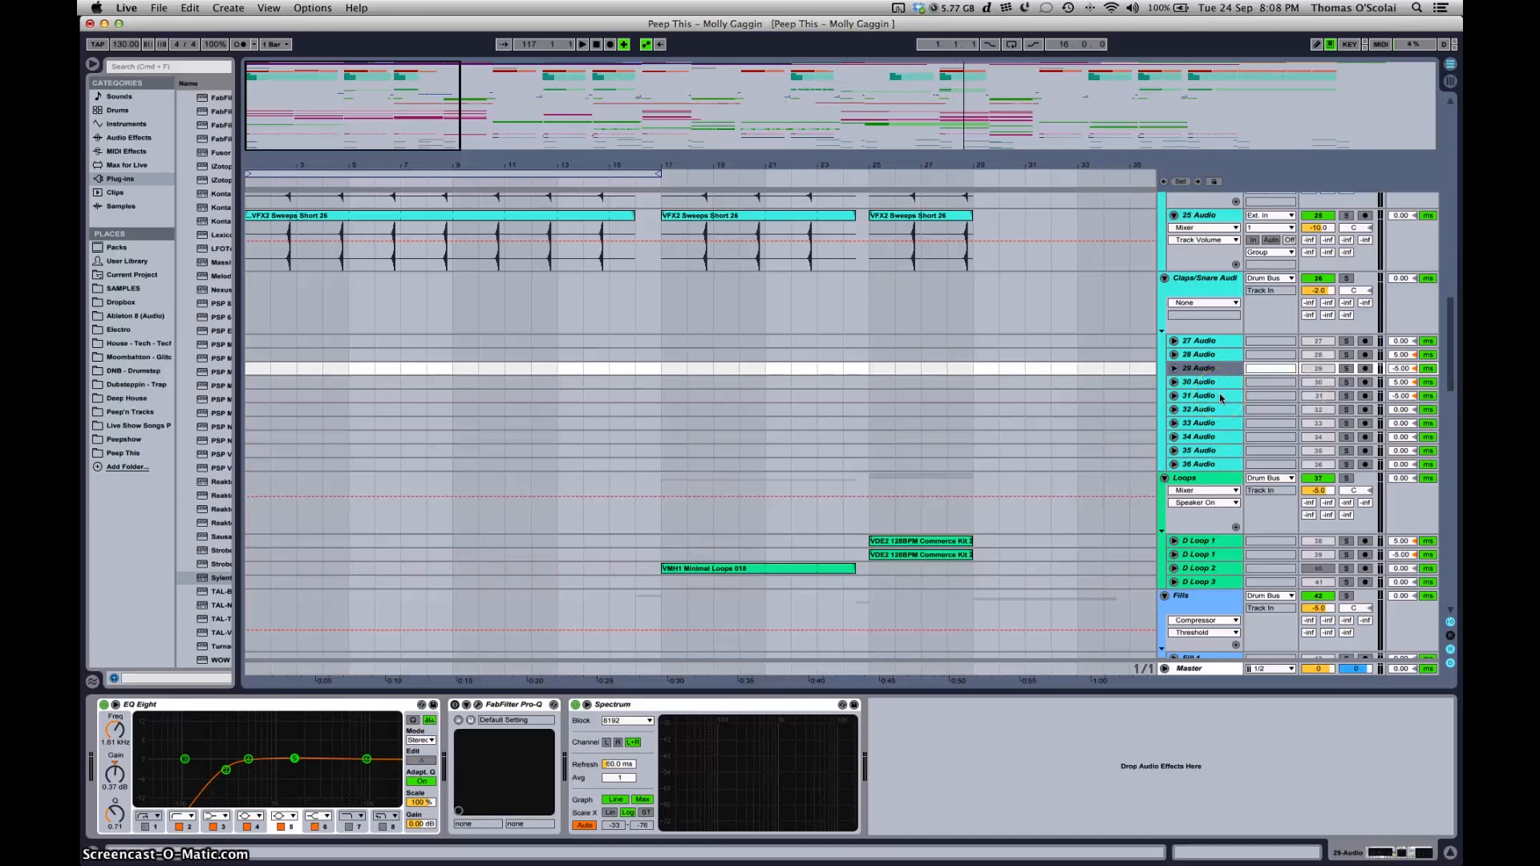
key(Delete)
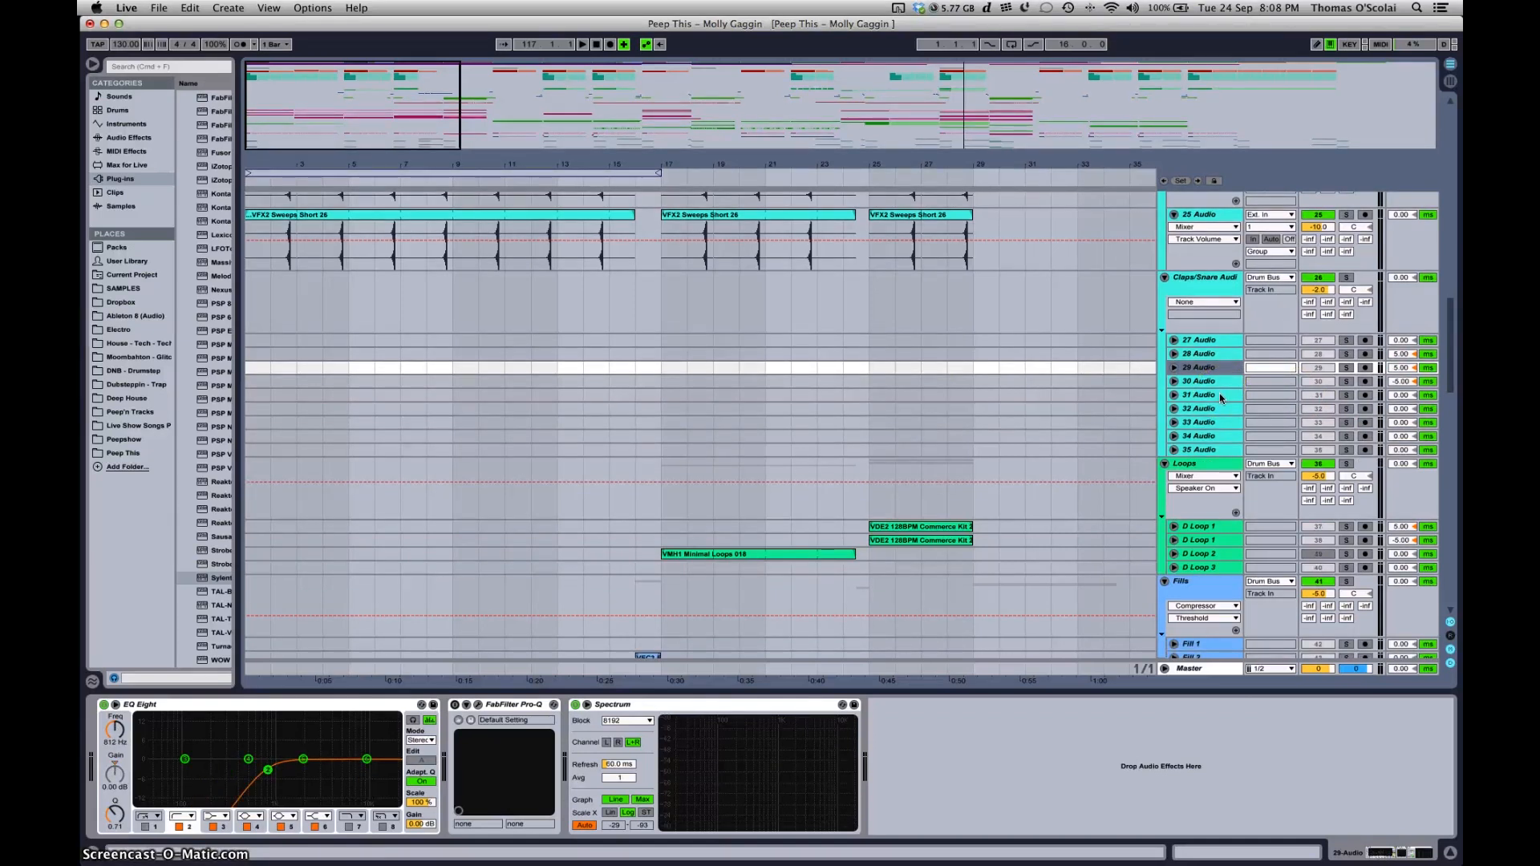
click(1219, 395)
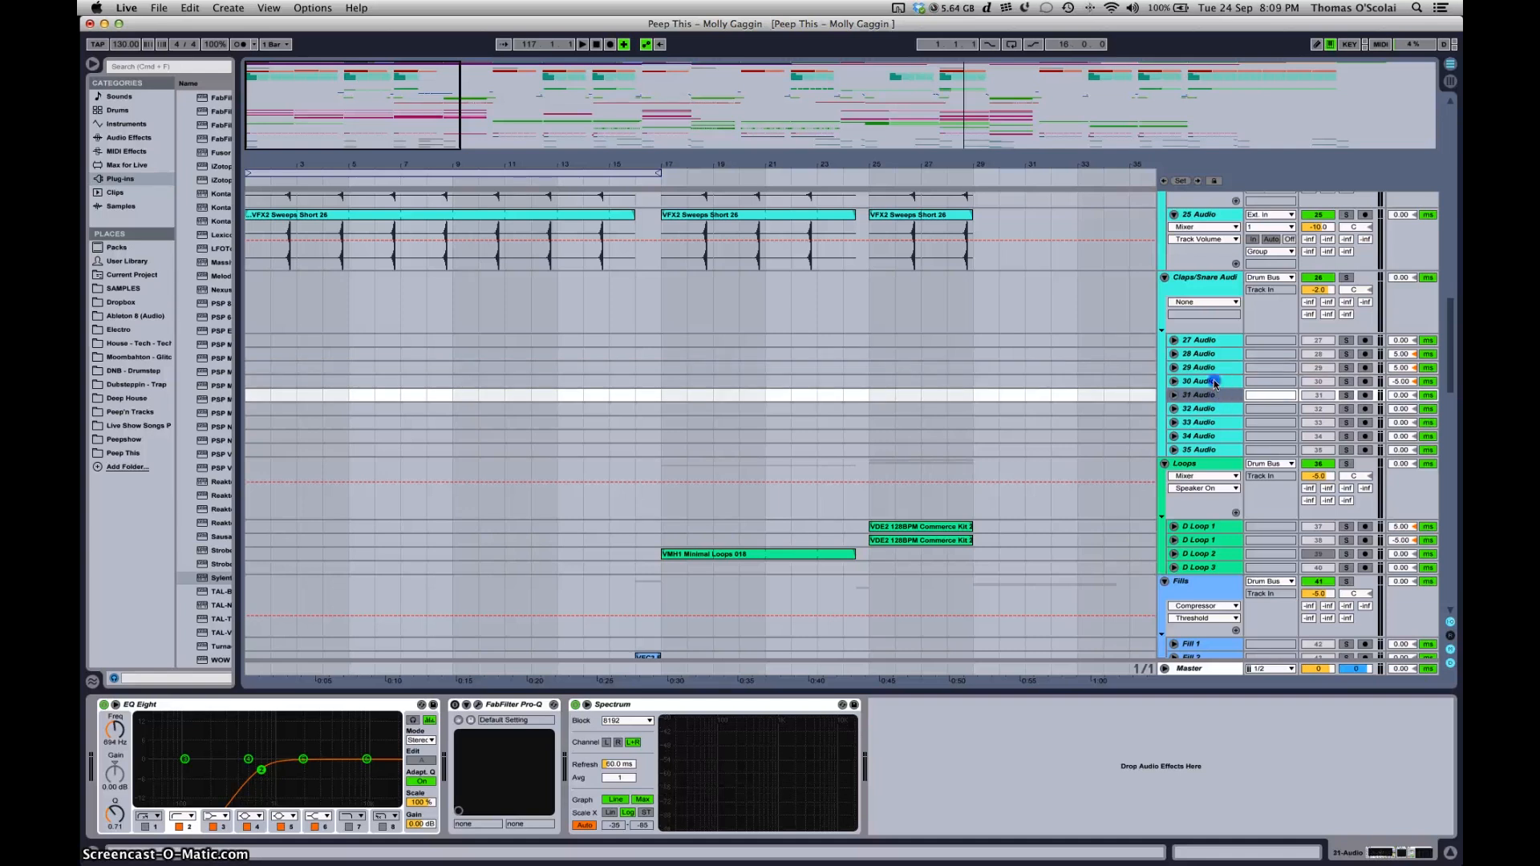
click(1214, 381)
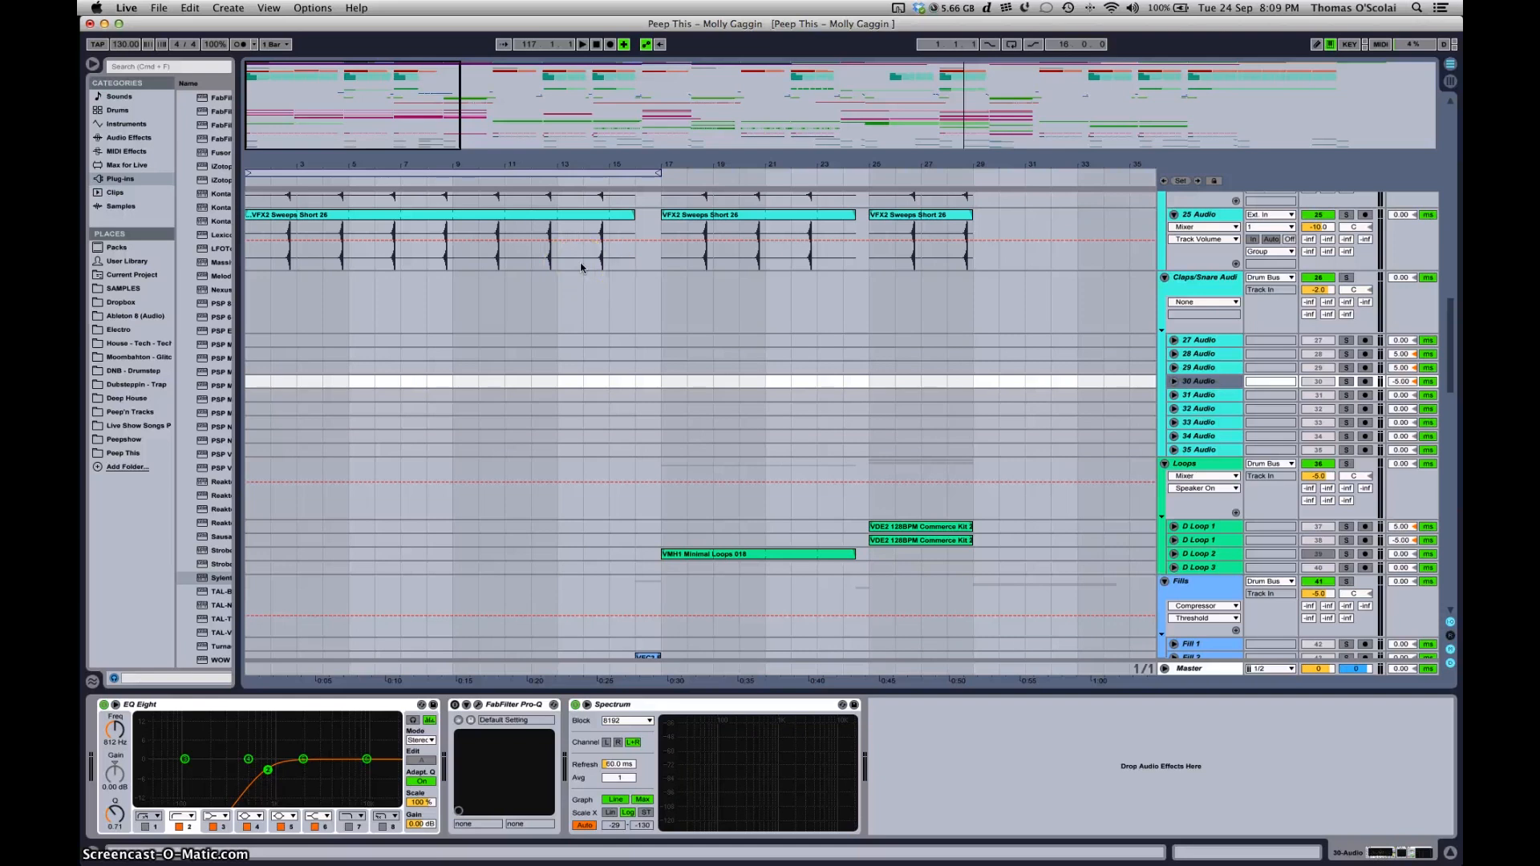
key(Delete)
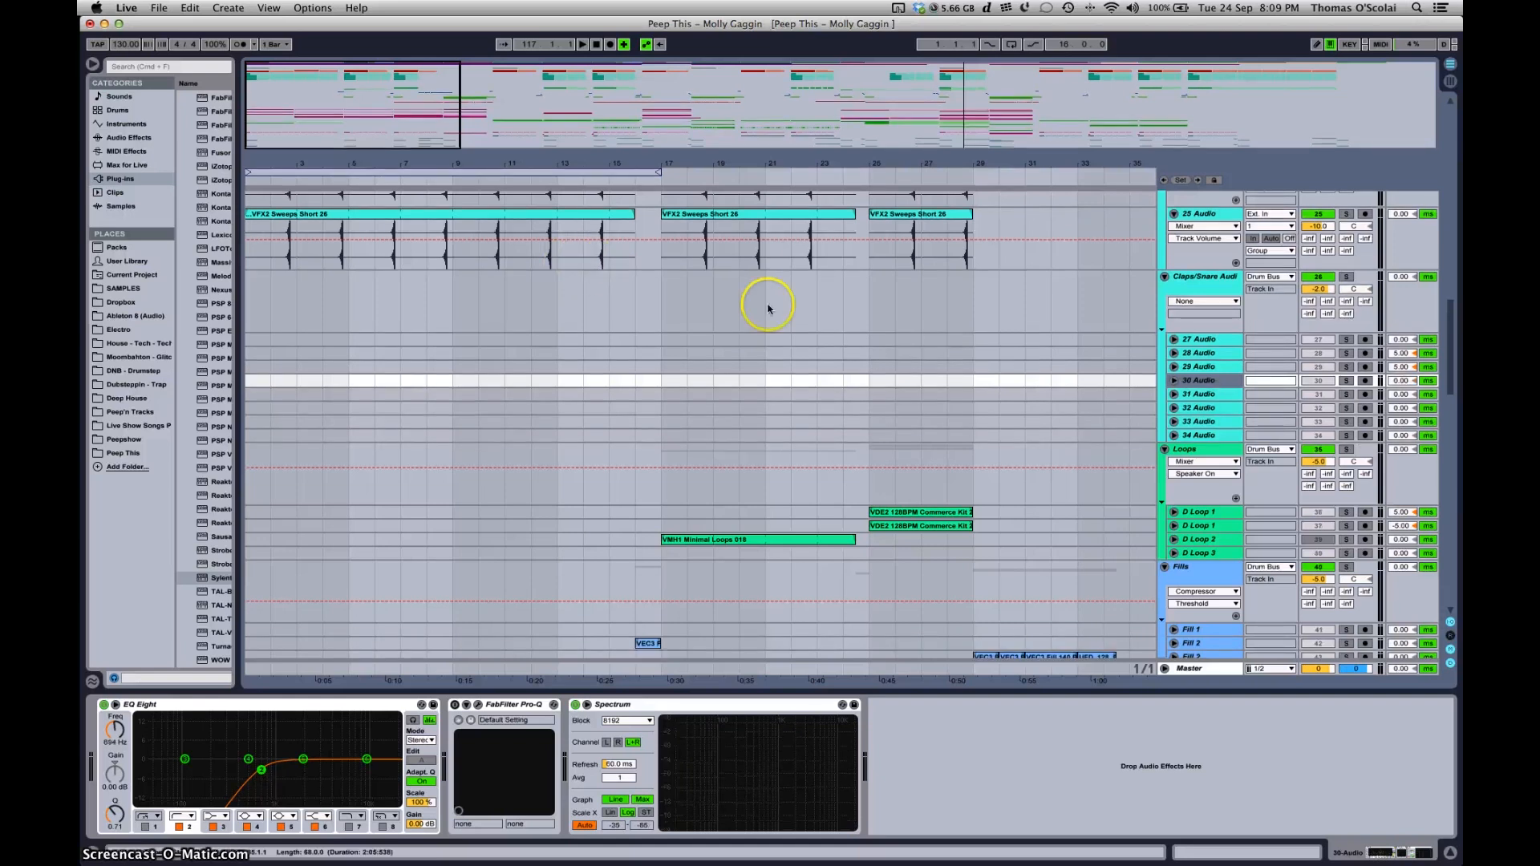
Reset tracks 28 and 29 Audio to 0 ms delay and centre panning, and fold the second group's tracks except 27 Audio
click(1407, 353)
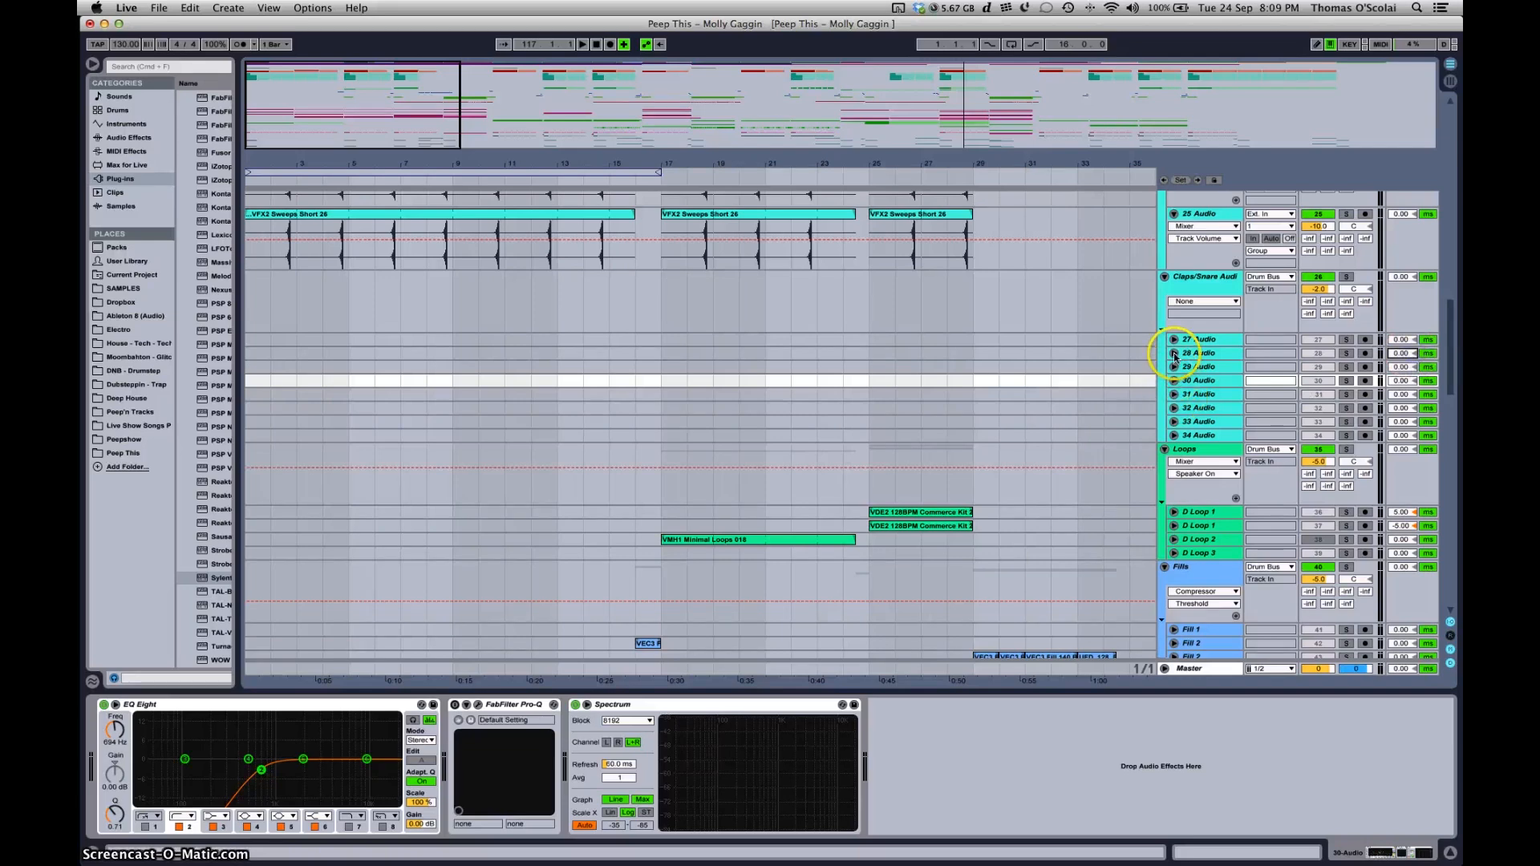
alt+click(1174, 356)
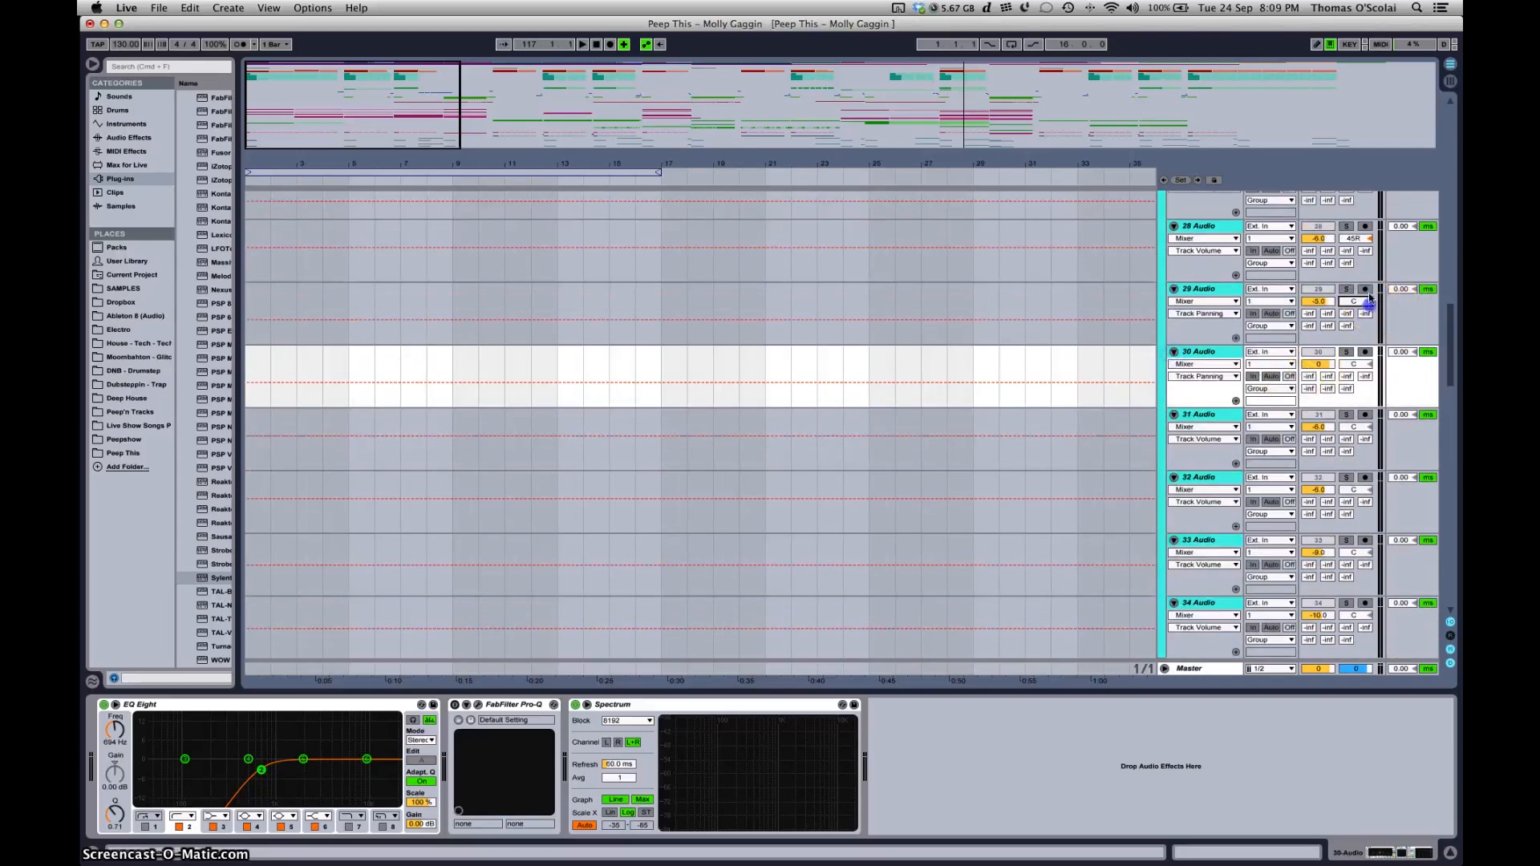
scroll(1369, 245, up, 5)
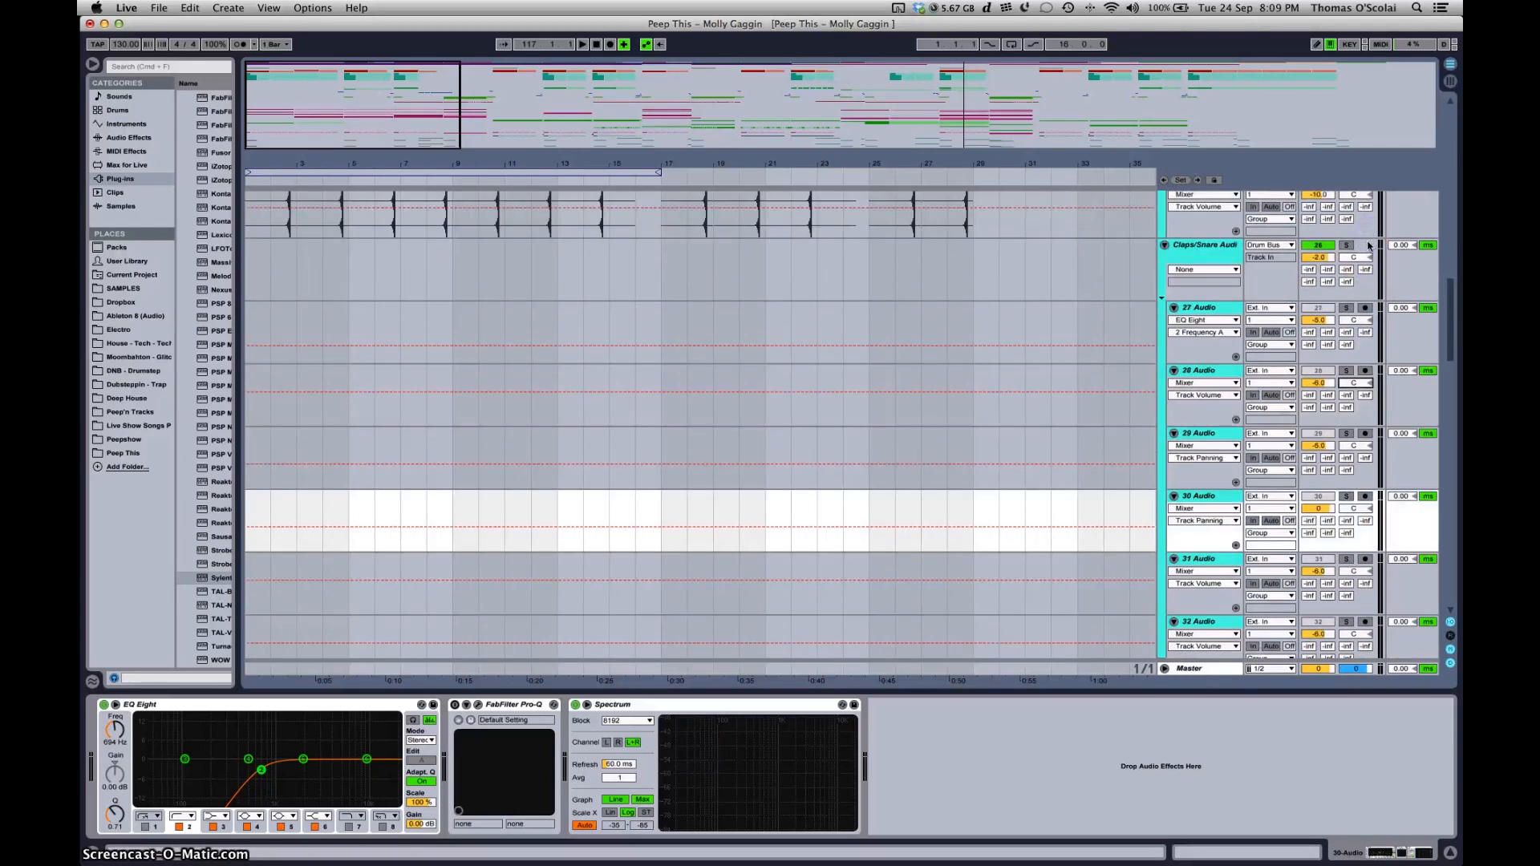
alt+click(1173, 309)
click(1173, 309)
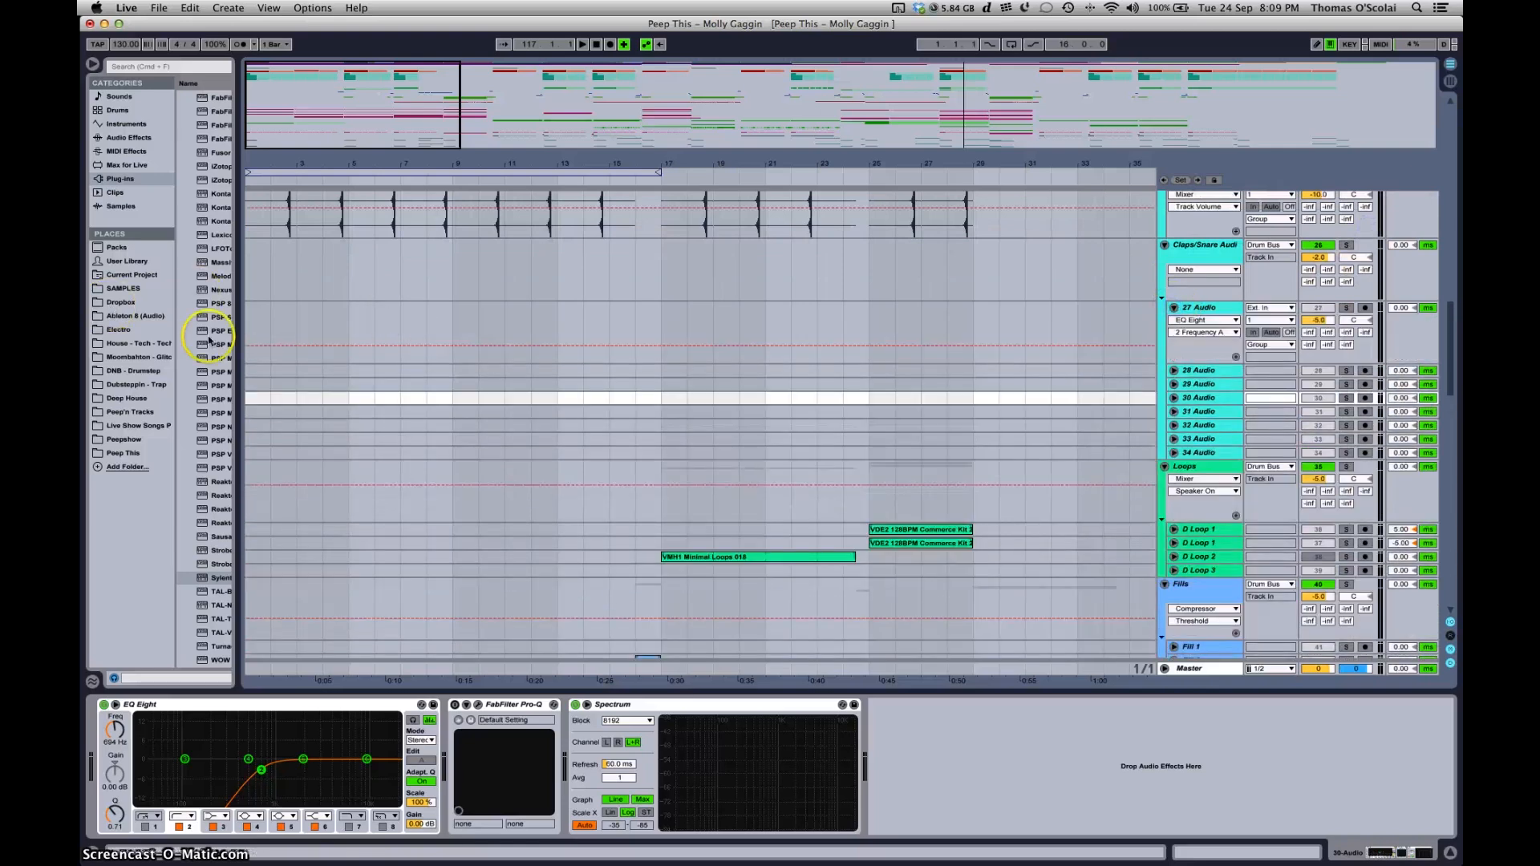
Open the SAMPLES folder at the Vengeance packs and widen the browser to show their full names
drag(238, 314, 329, 323)
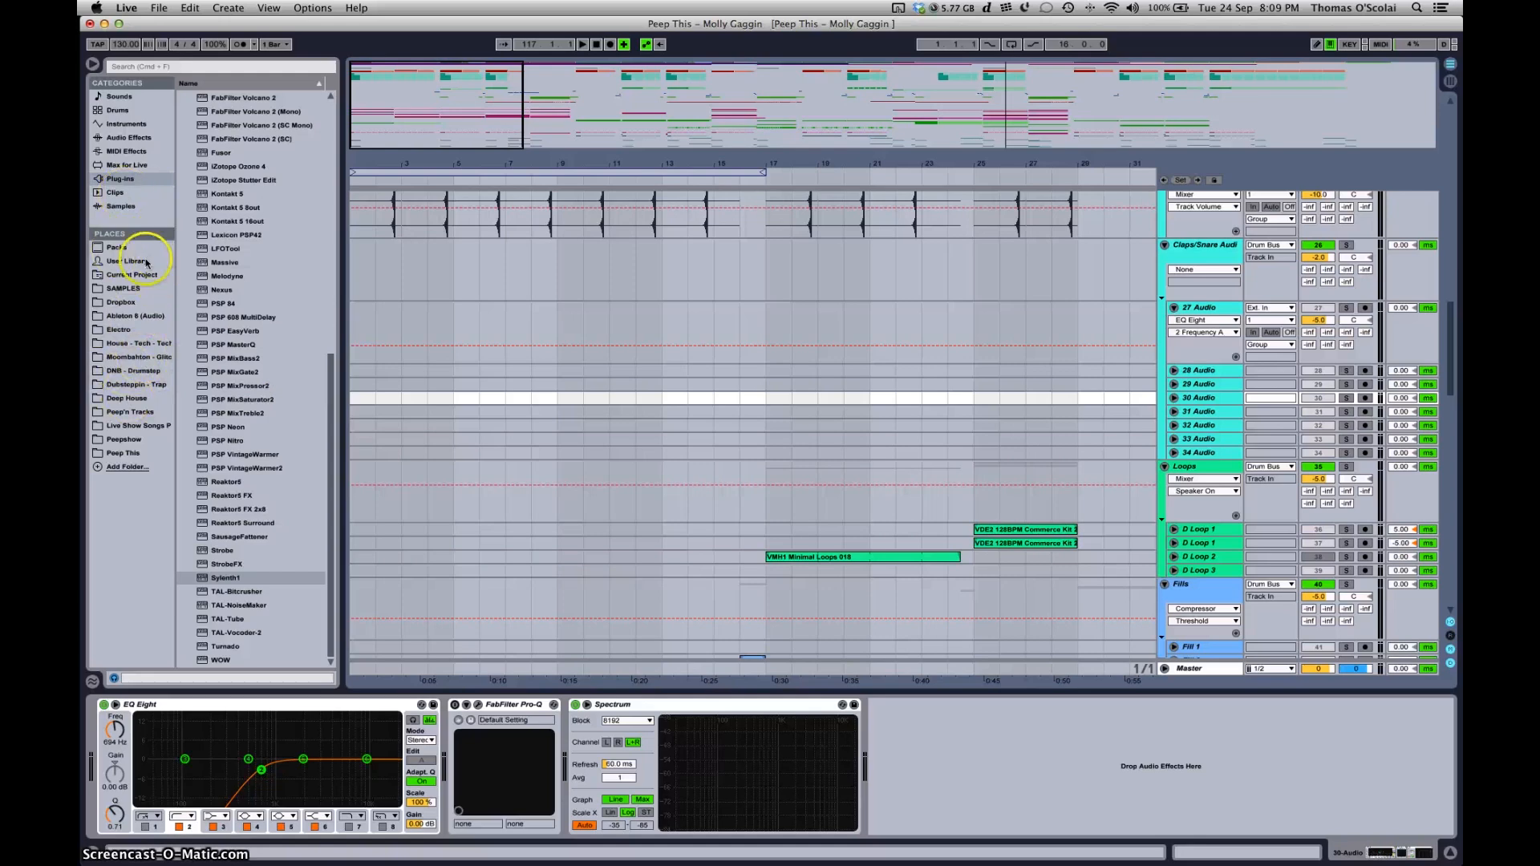
click(124, 288)
scroll(273, 419, down, 10)
scroll(273, 417, up, 5)
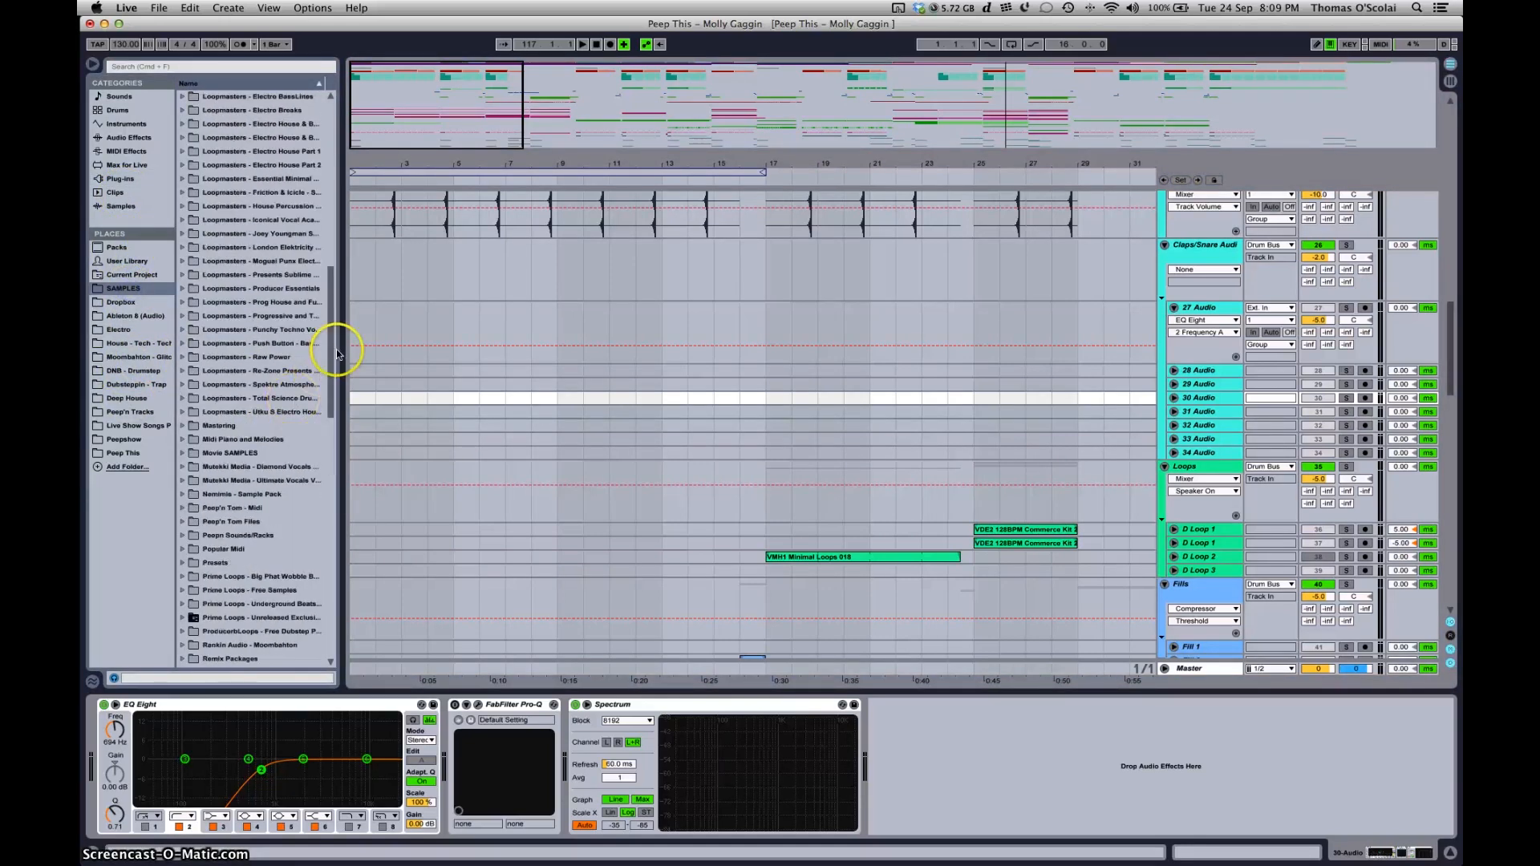
scroll(245, 433, down, 15)
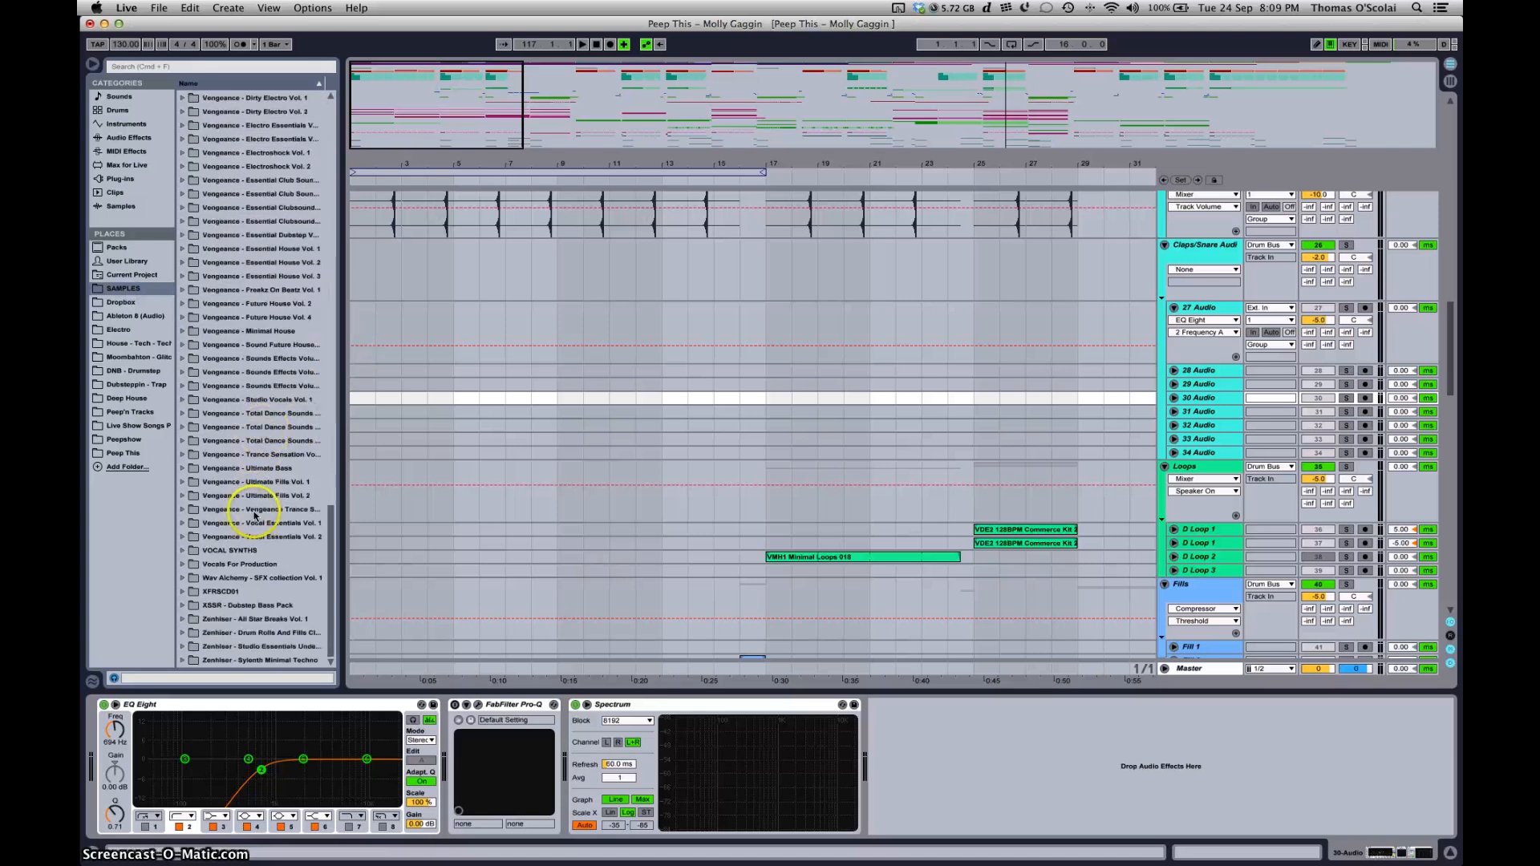
drag(341, 399, 387, 399)
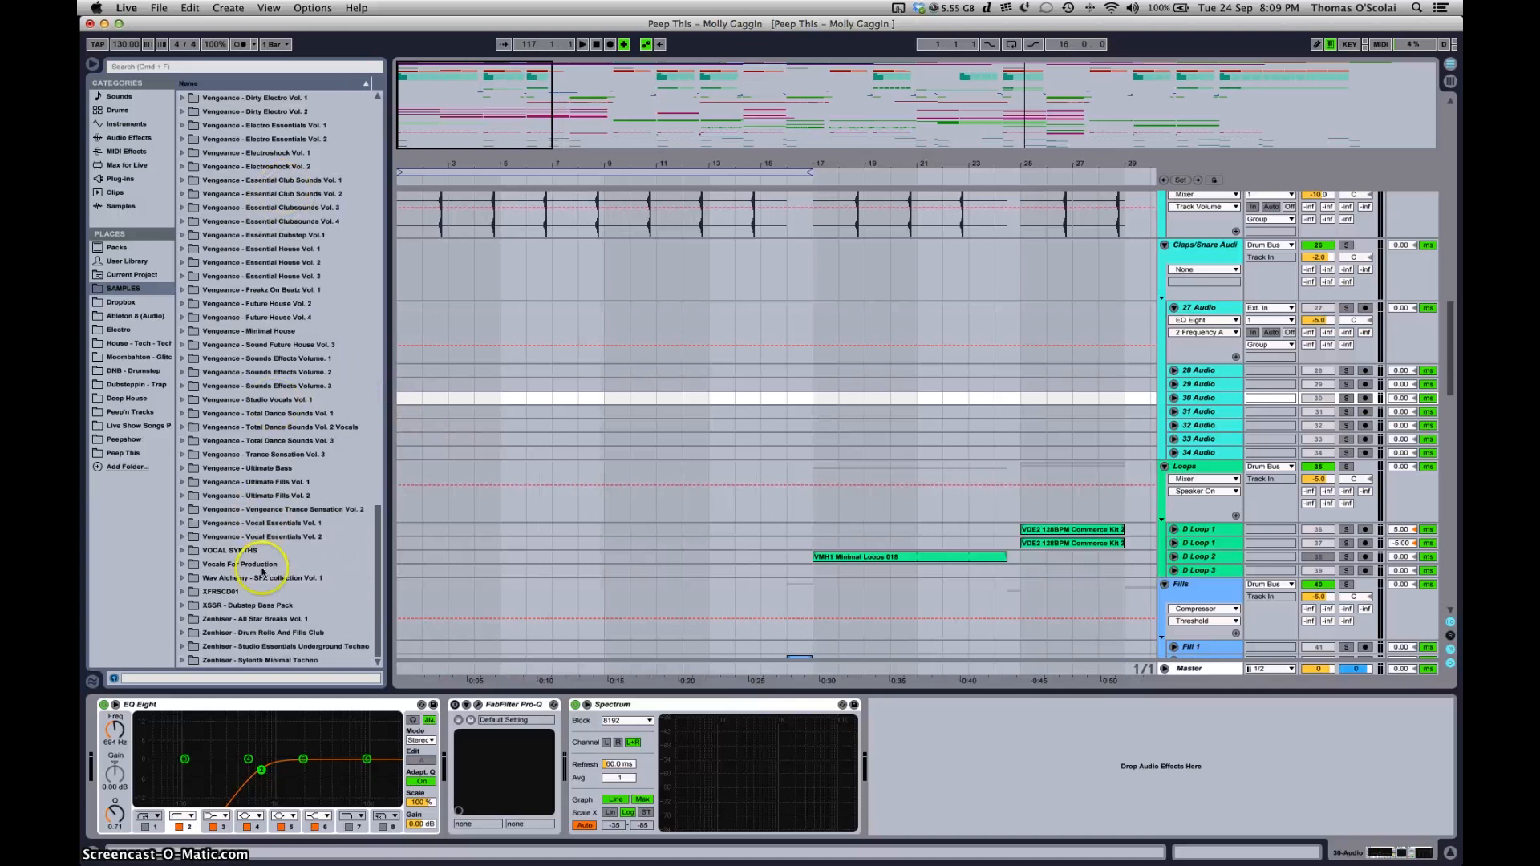
Open VMH1 Claps & Snares in Vengeance - Minimal House and audition its samples up to VMH1 Claps & Snares 008.wav
click(287, 331)
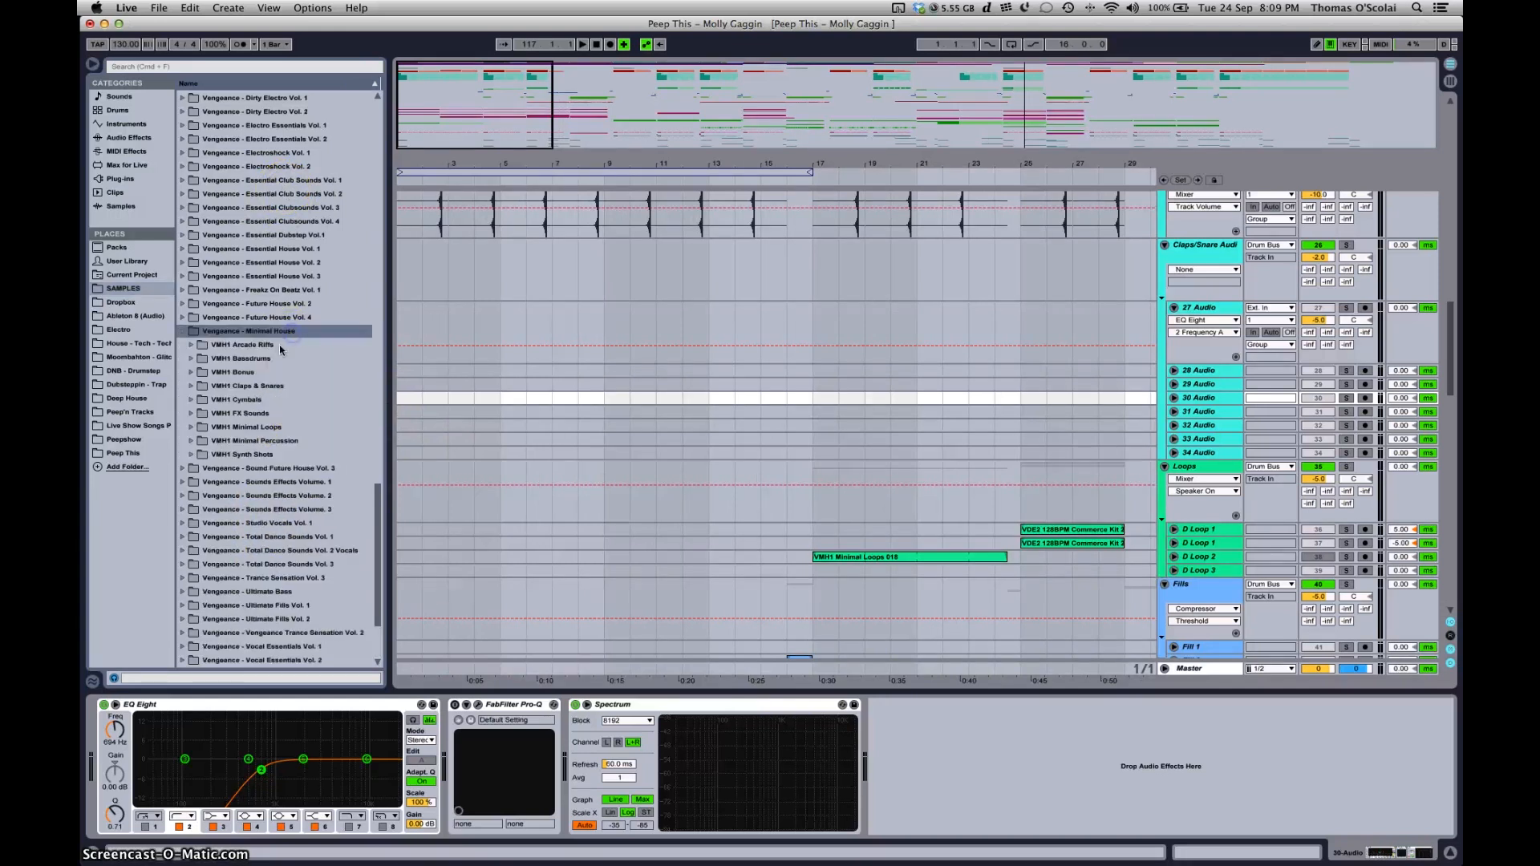
click(259, 392)
click(274, 429)
key(Down)
key(Down)
key(Down)
key(Down)
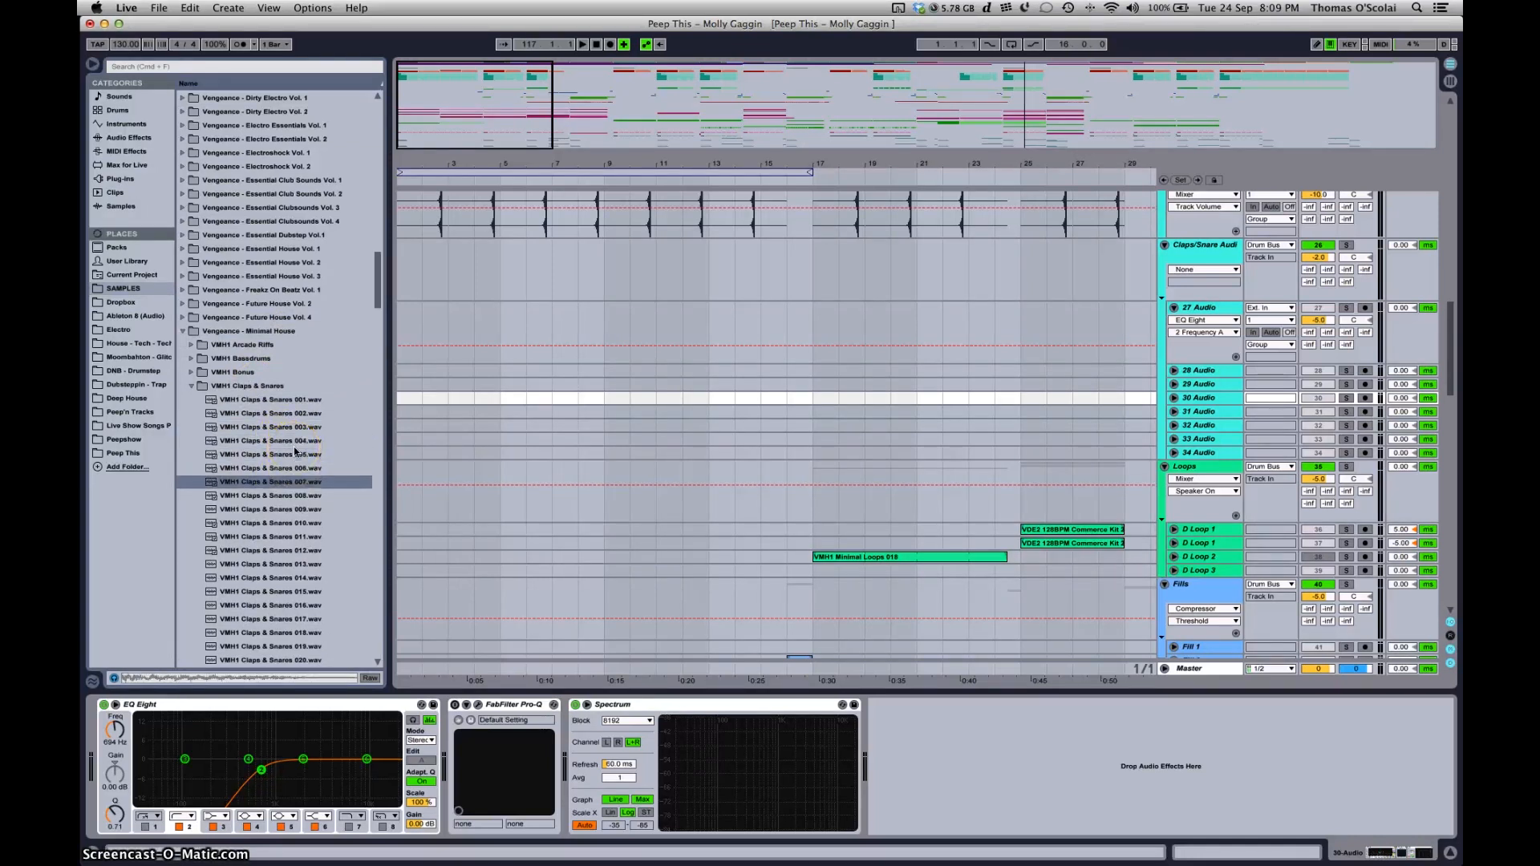
key(Down)
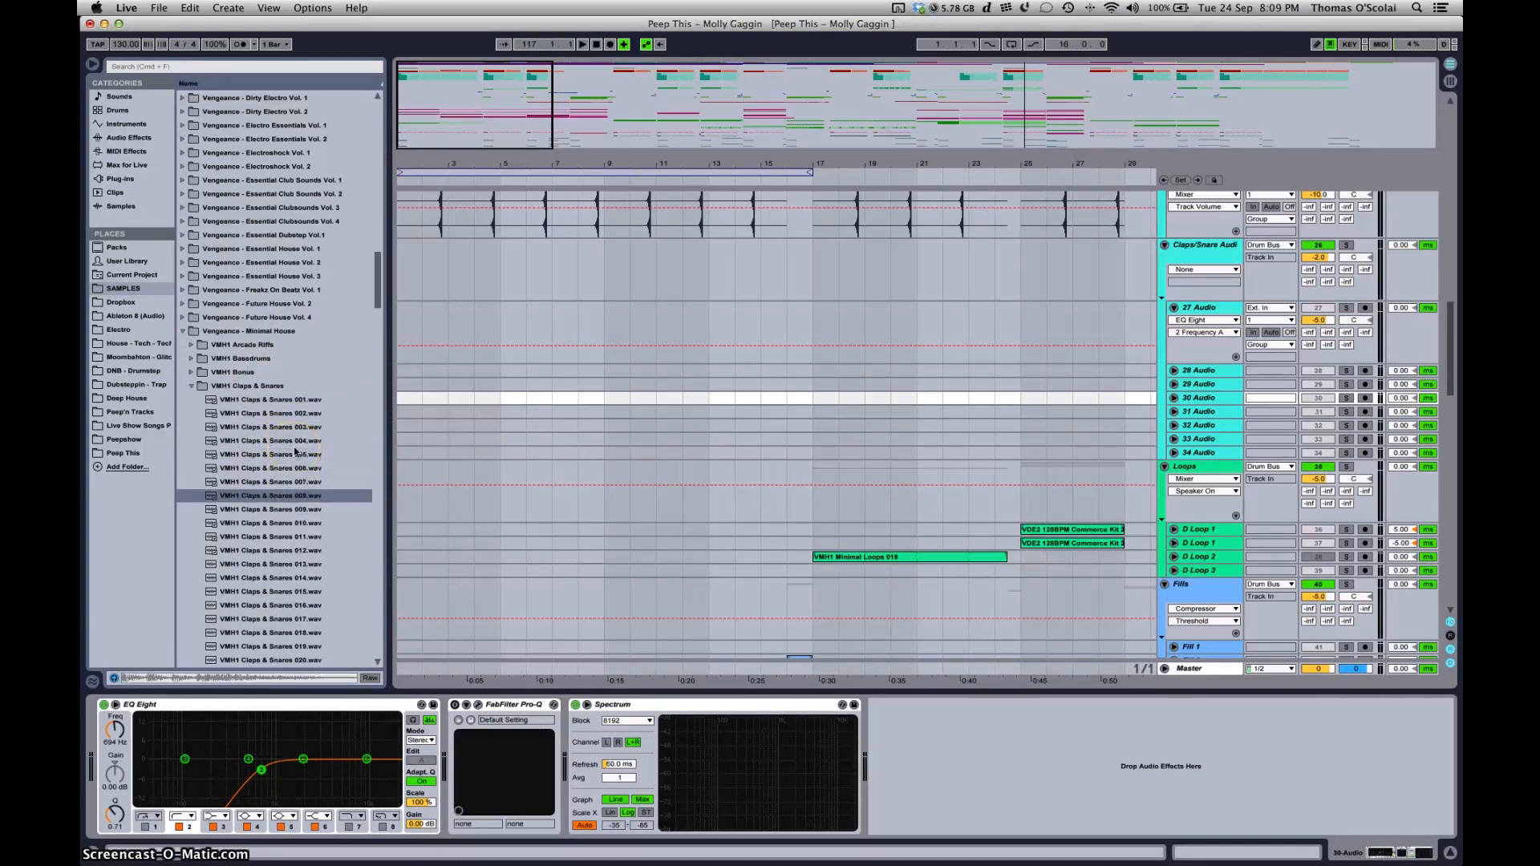
Fold tracks 16 to 25 Audio of the first Claps/Snare group, keeping the opening four bars in view
click(422, 400)
drag(415, 111, 416, 106)
scroll(620, 281, up, 5)
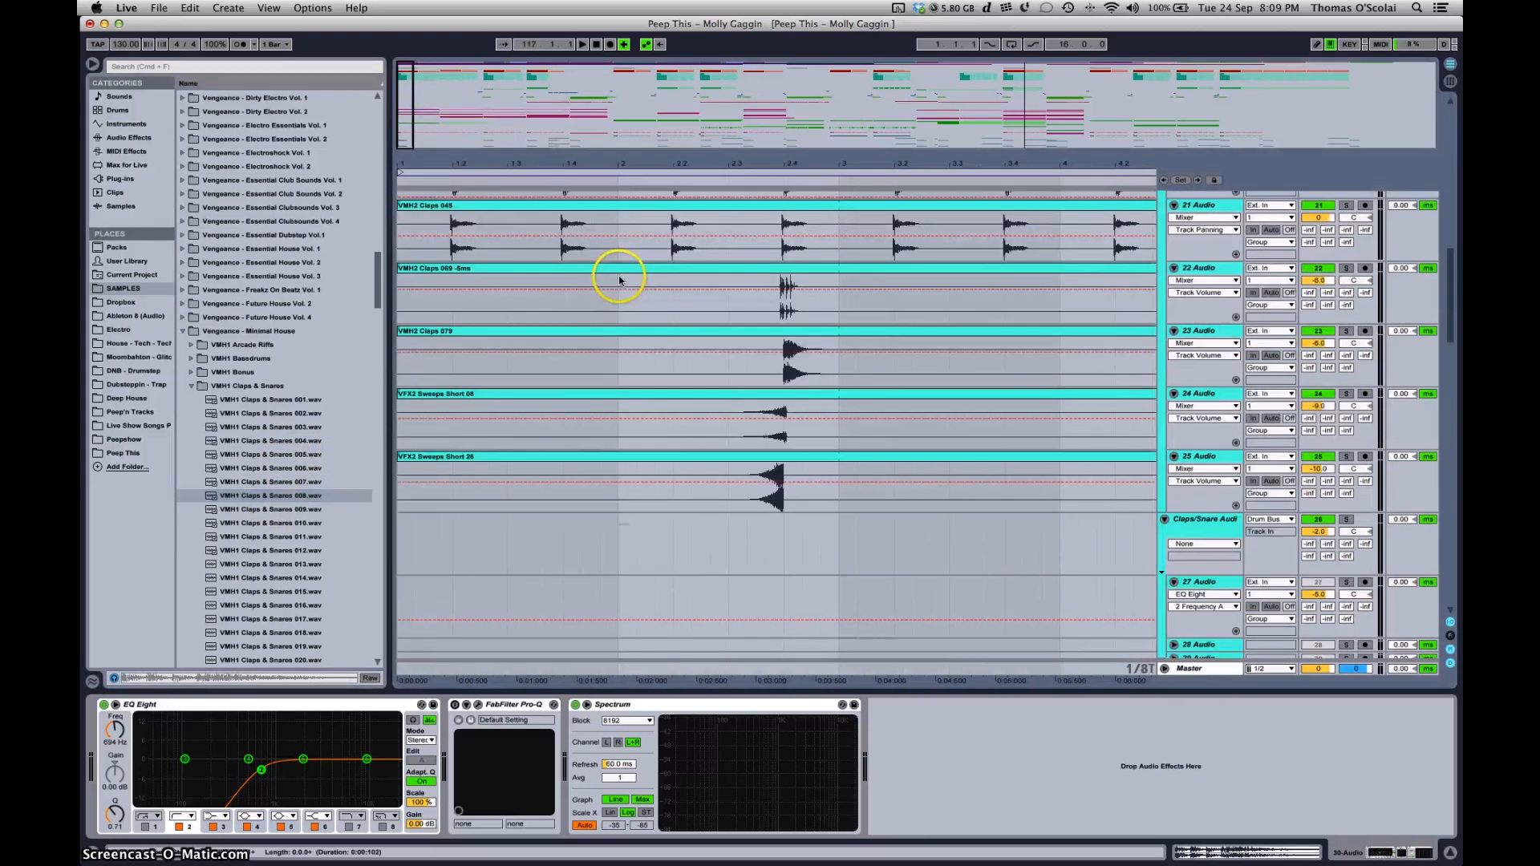
alt+click(1172, 333)
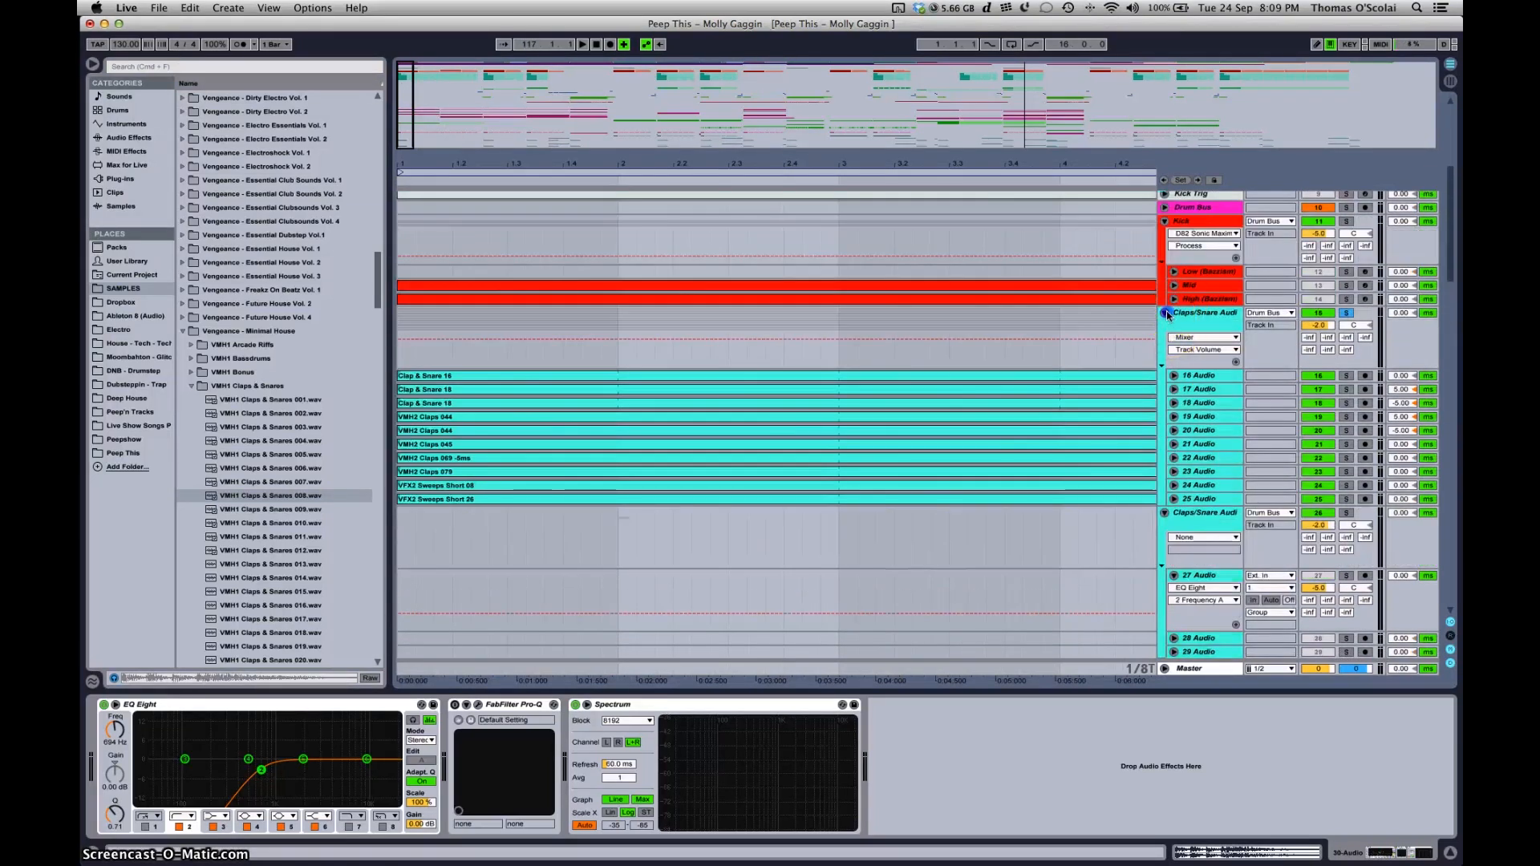
Fold the first Claps/Snare group and unfold the High kick track above it
click(1166, 313)
click(1174, 299)
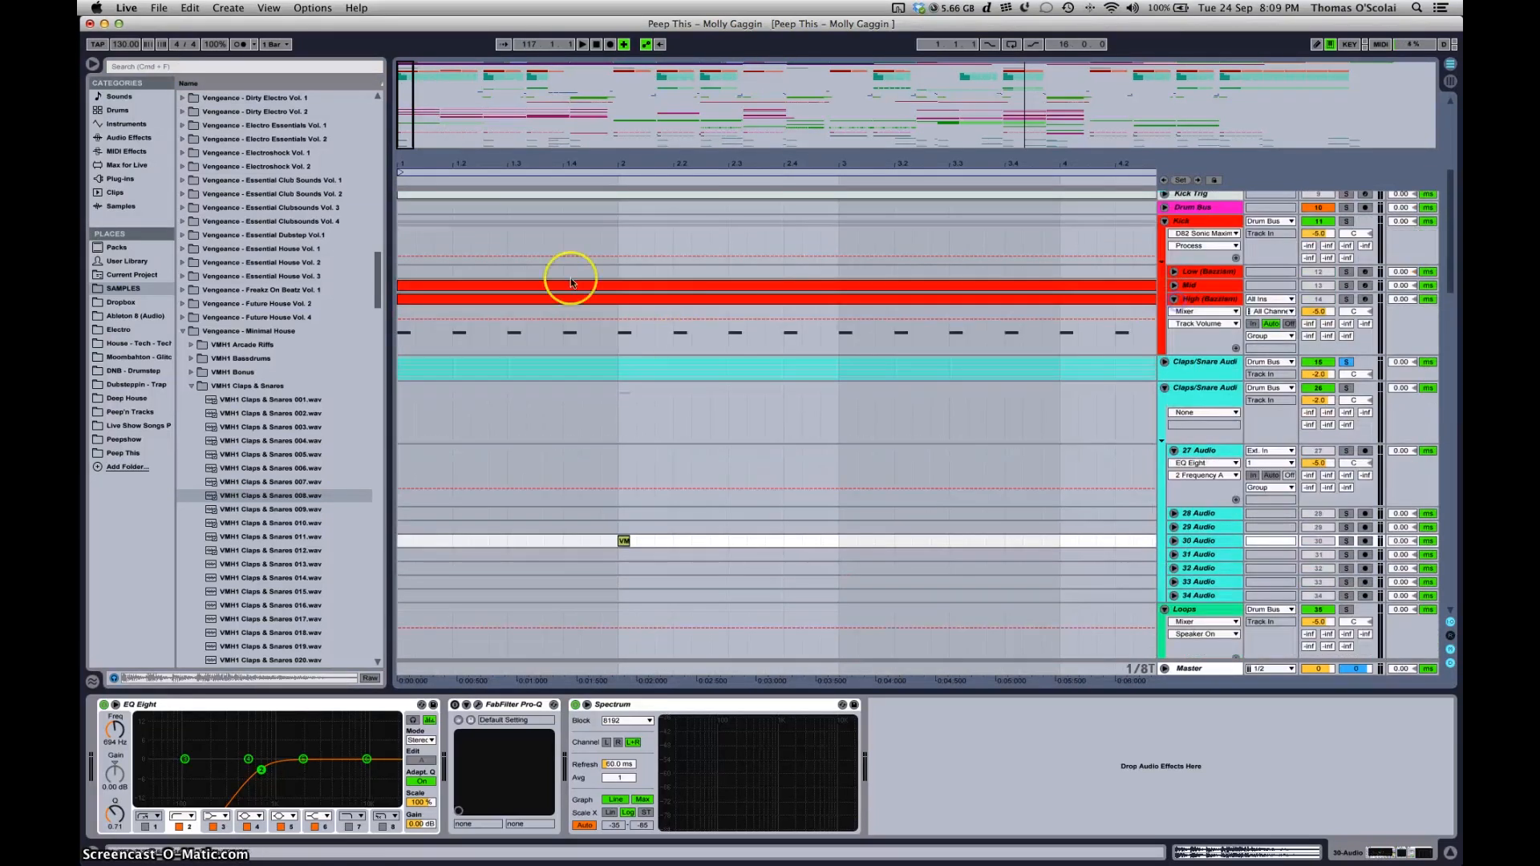
mouse_move(405, 113)
mouse_down()
mouse_move(323, 111)
mouse_move(407, 116)
mouse_up()
Move the VMH1 clap clip on 30 Audio to beat 1.2 and loop the first bar
drag(782, 564, 496, 536)
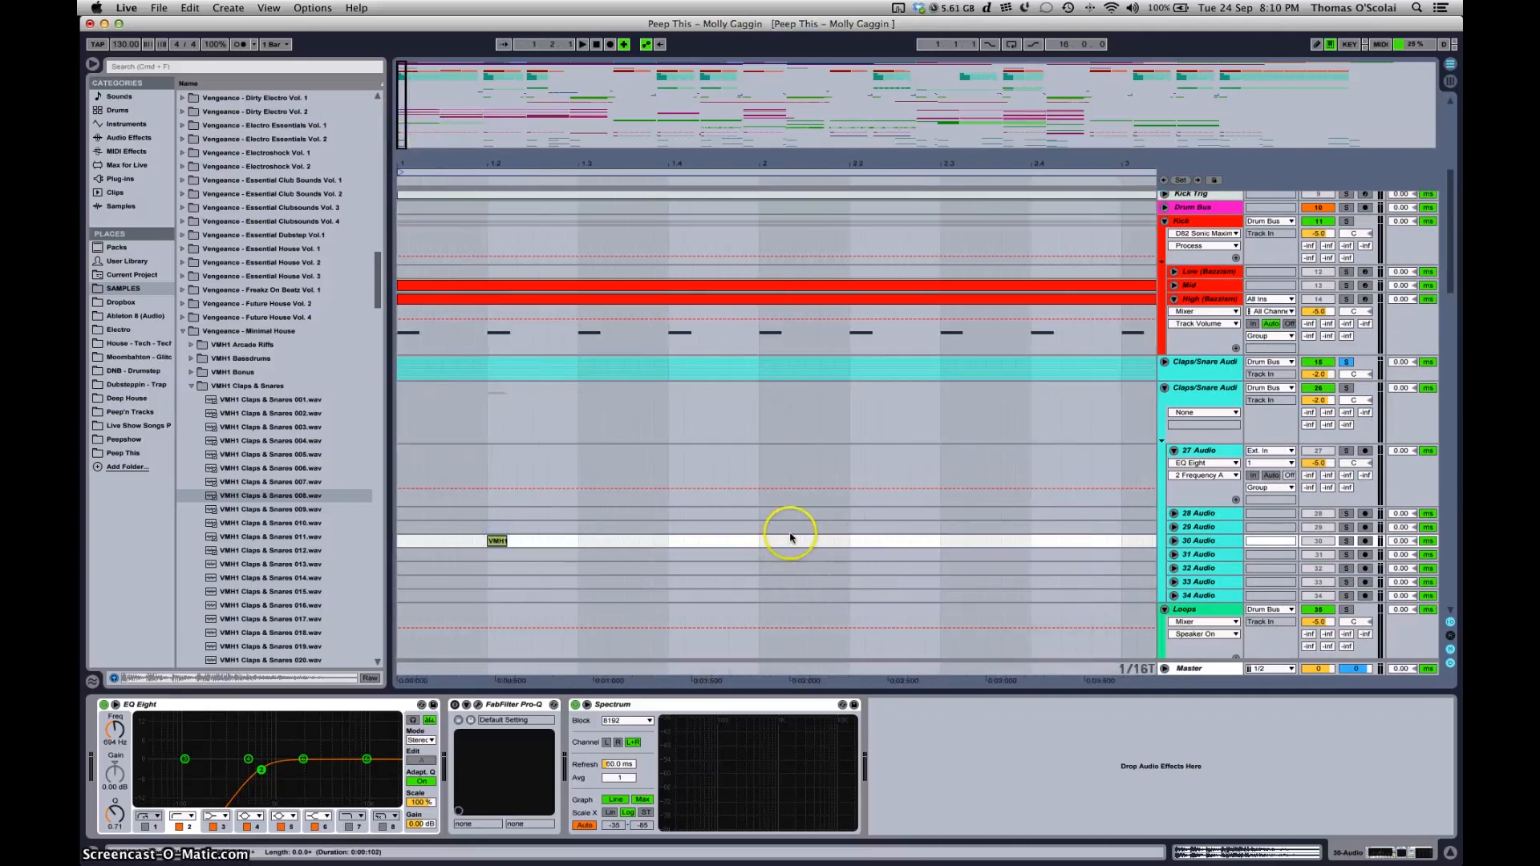
drag(754, 539, 366, 529)
key(super+l)
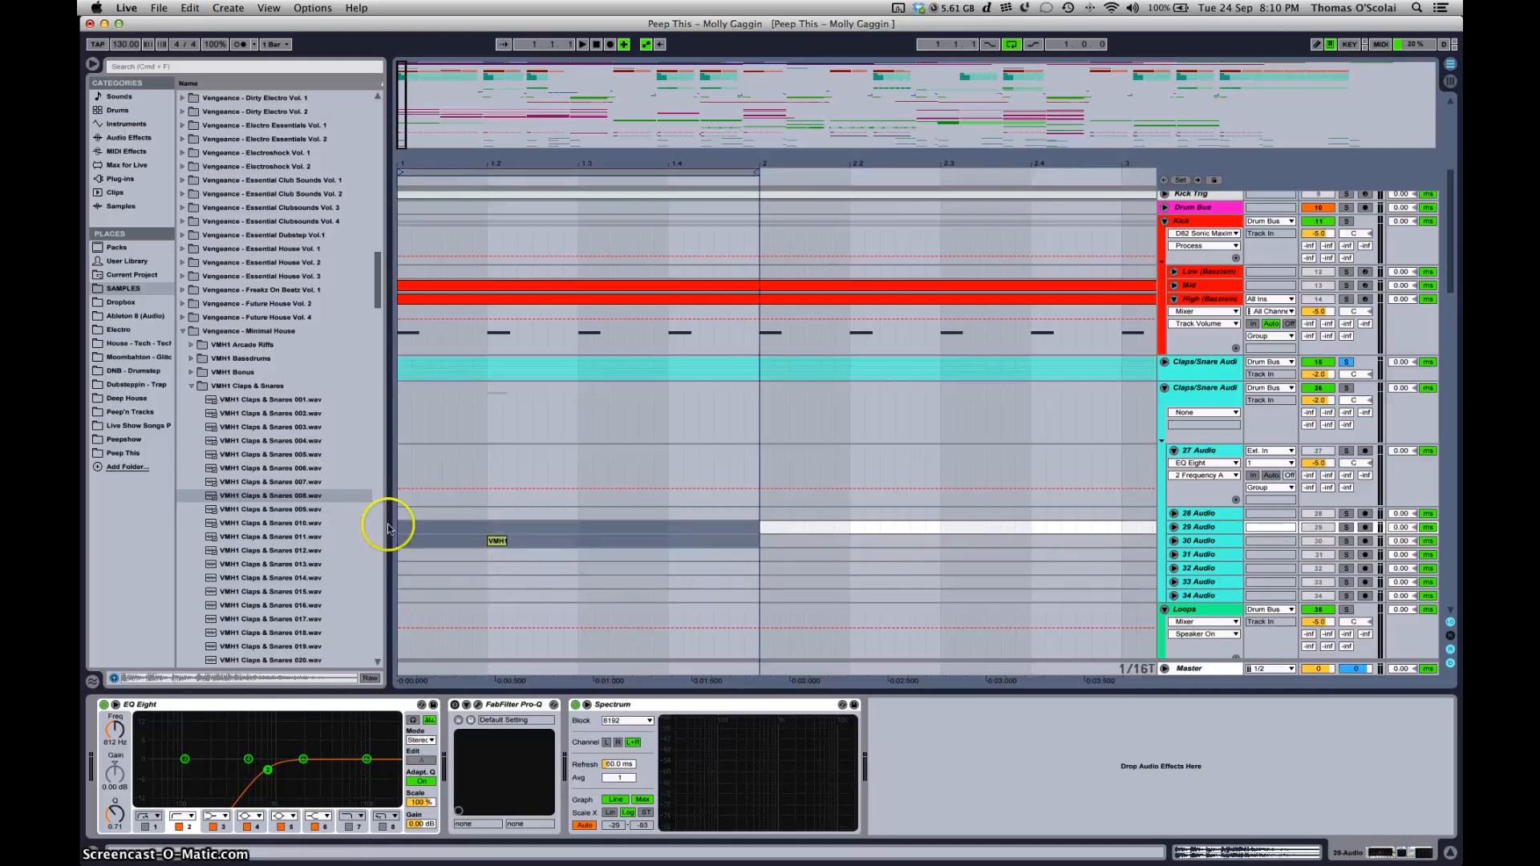
Unfold 28 Audio and place the VMH1 clap clip on it at beats 1.2 and 1.4
click(1173, 514)
click(724, 635)
drag(498, 598, 681, 514)
Audition the VMH1 Claps & Snares samples from 013 to 023
scroll(682, 517, down, 3)
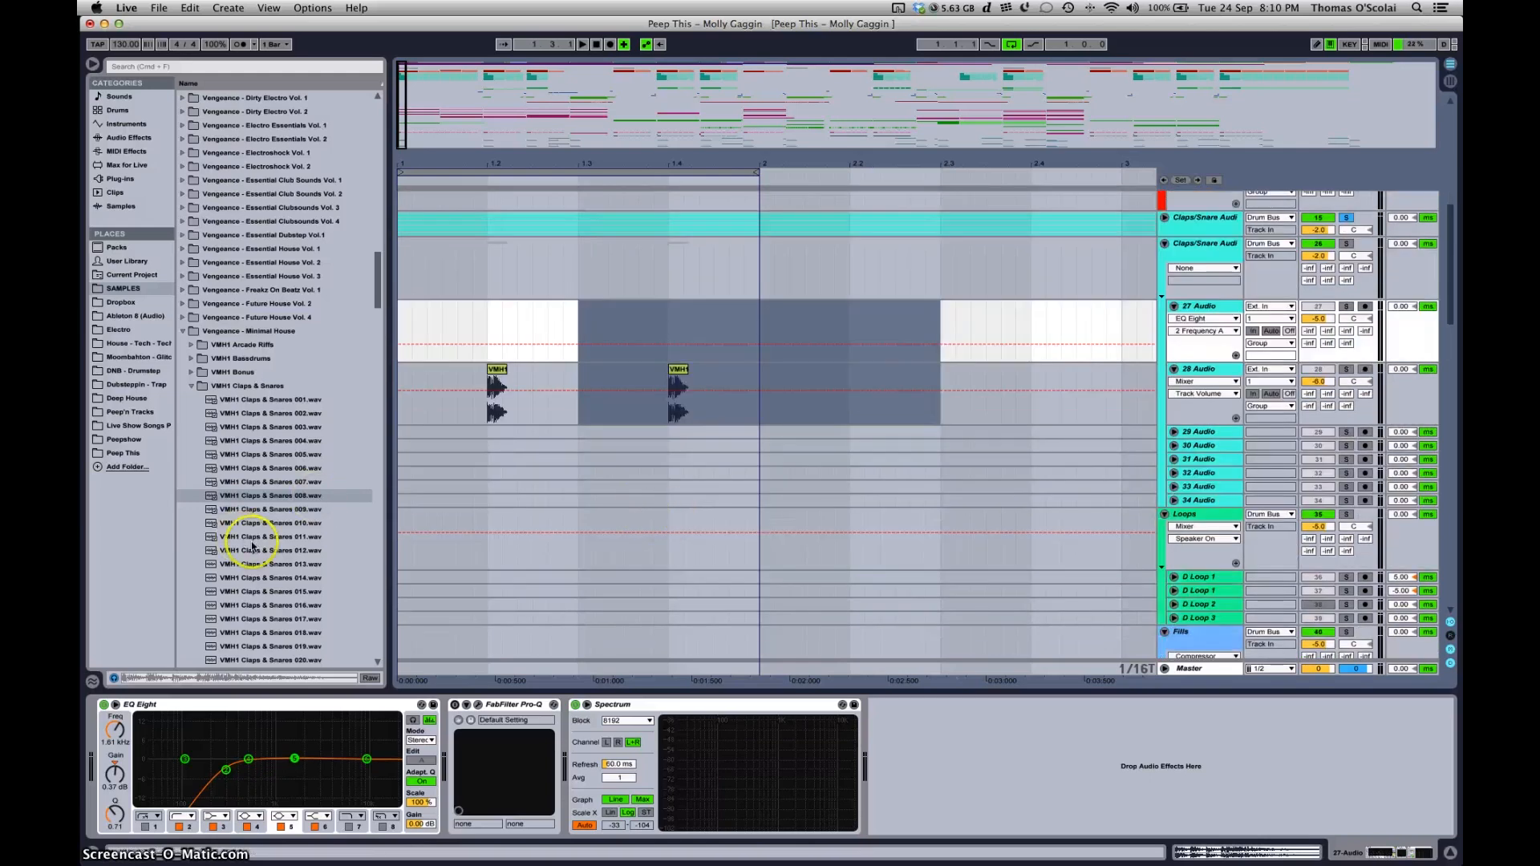
scroll(252, 532, down, 3)
click(272, 443)
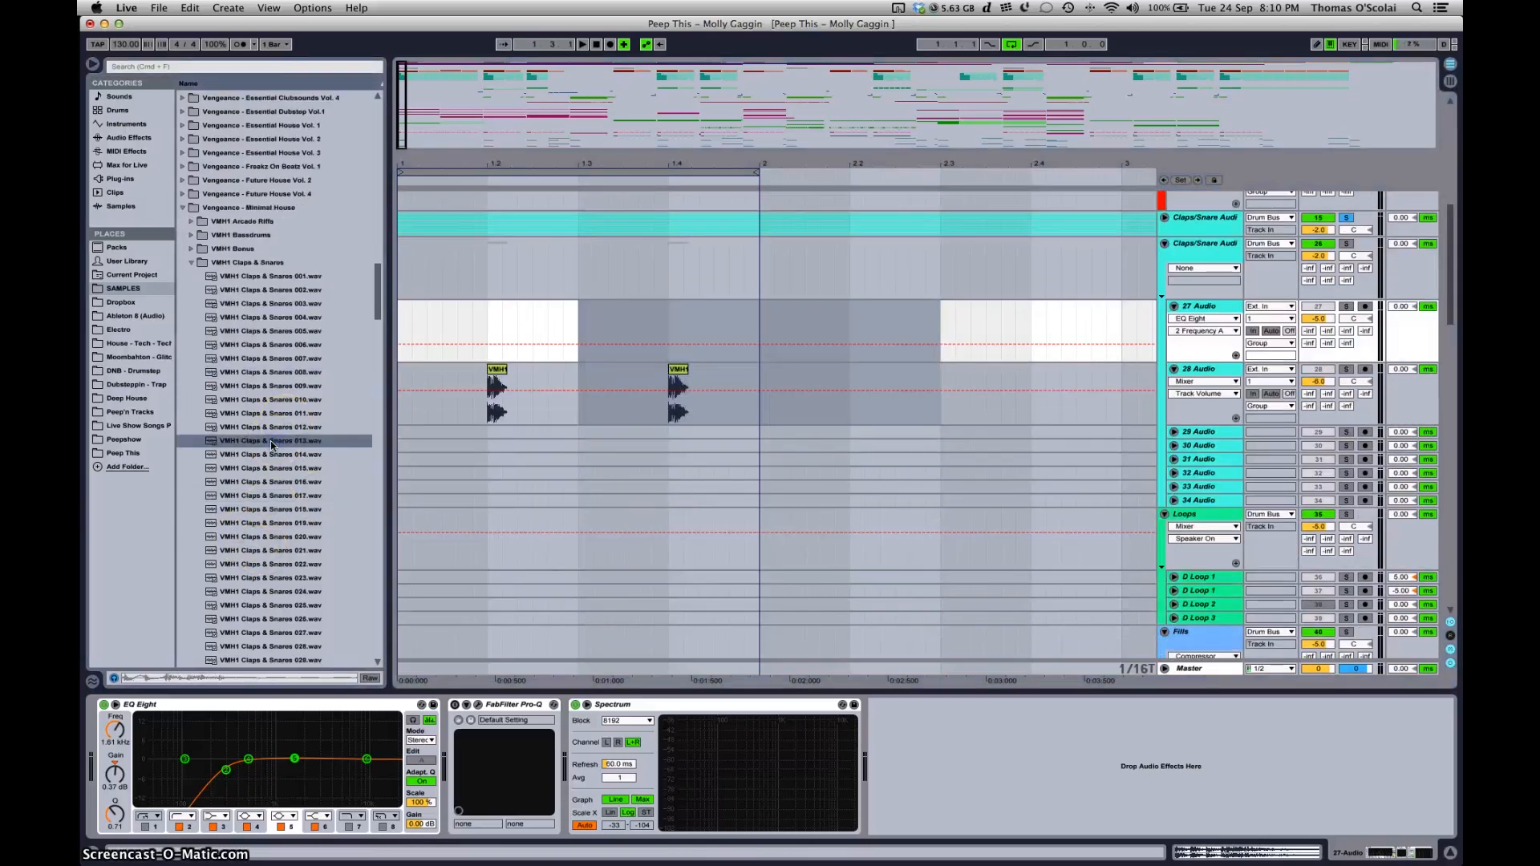
key(Down)
key(Down)
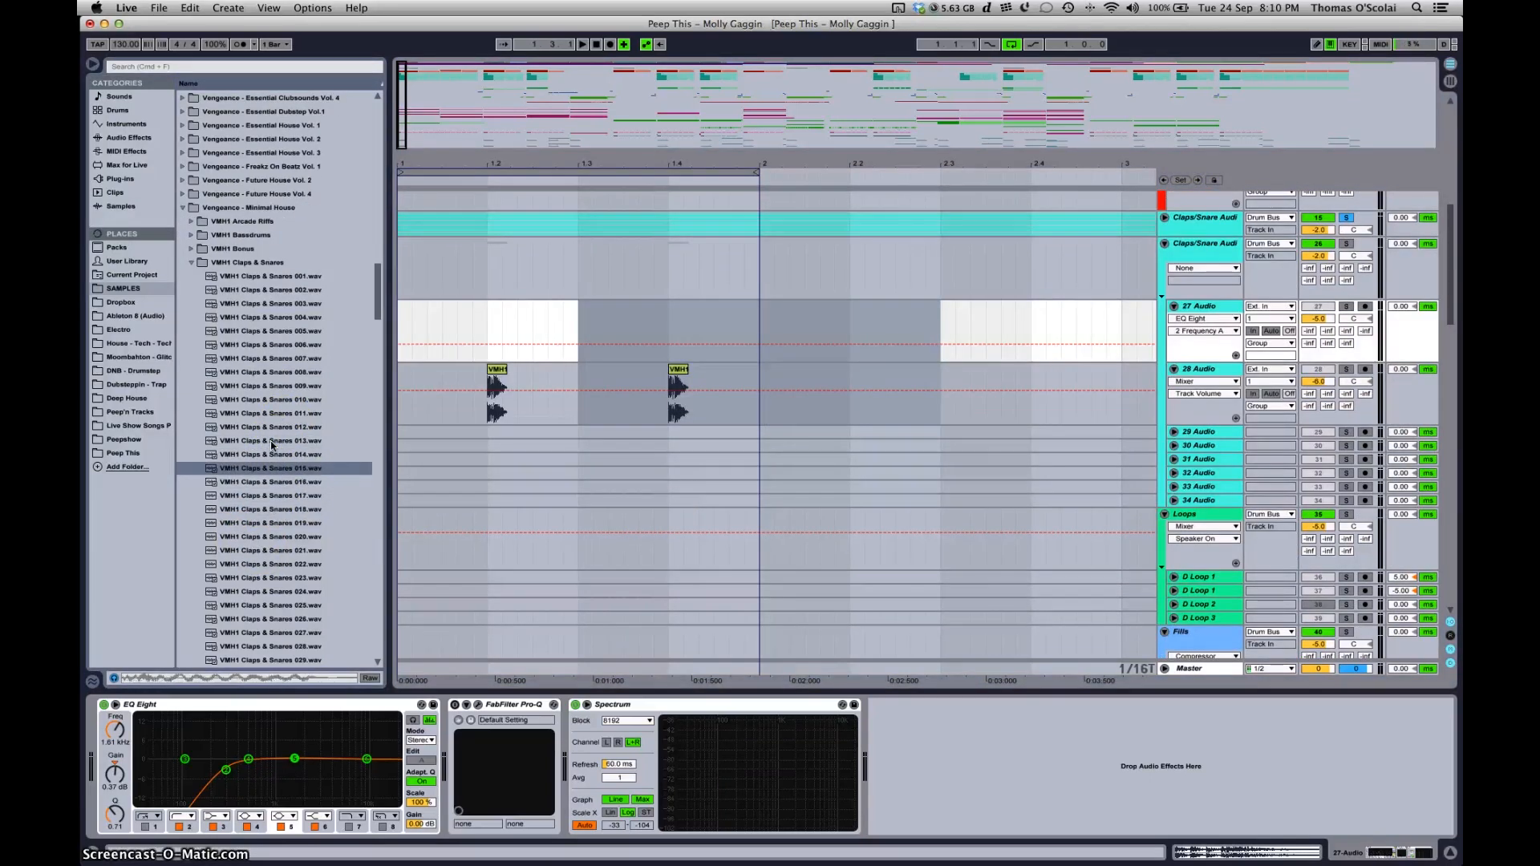
key(Down)
key(Down)
key(Down)
key(Down)
key(Down)
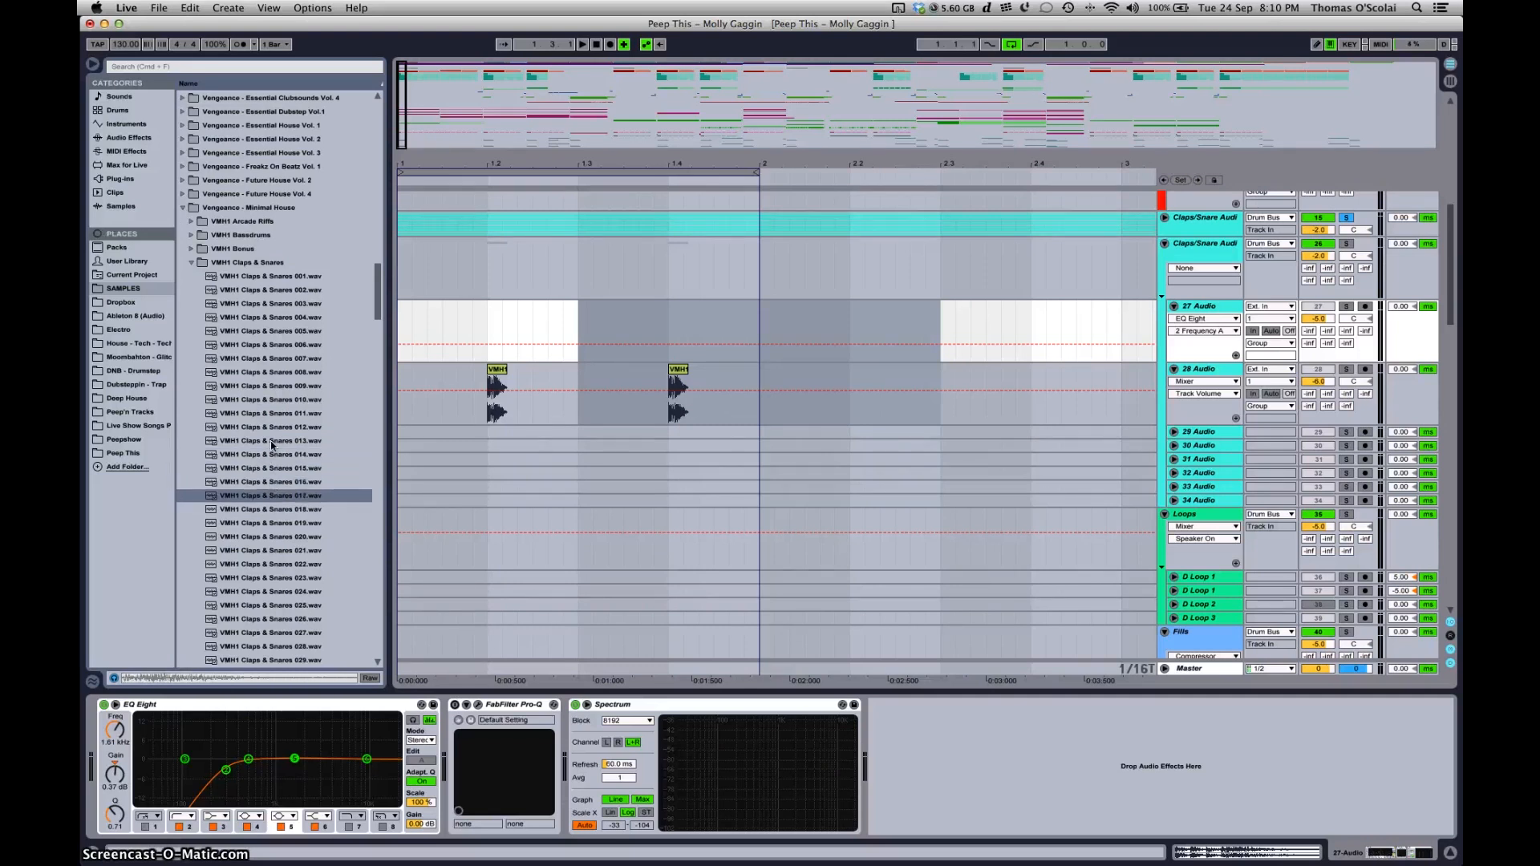
key(Down)
key(Down)
key(Down)
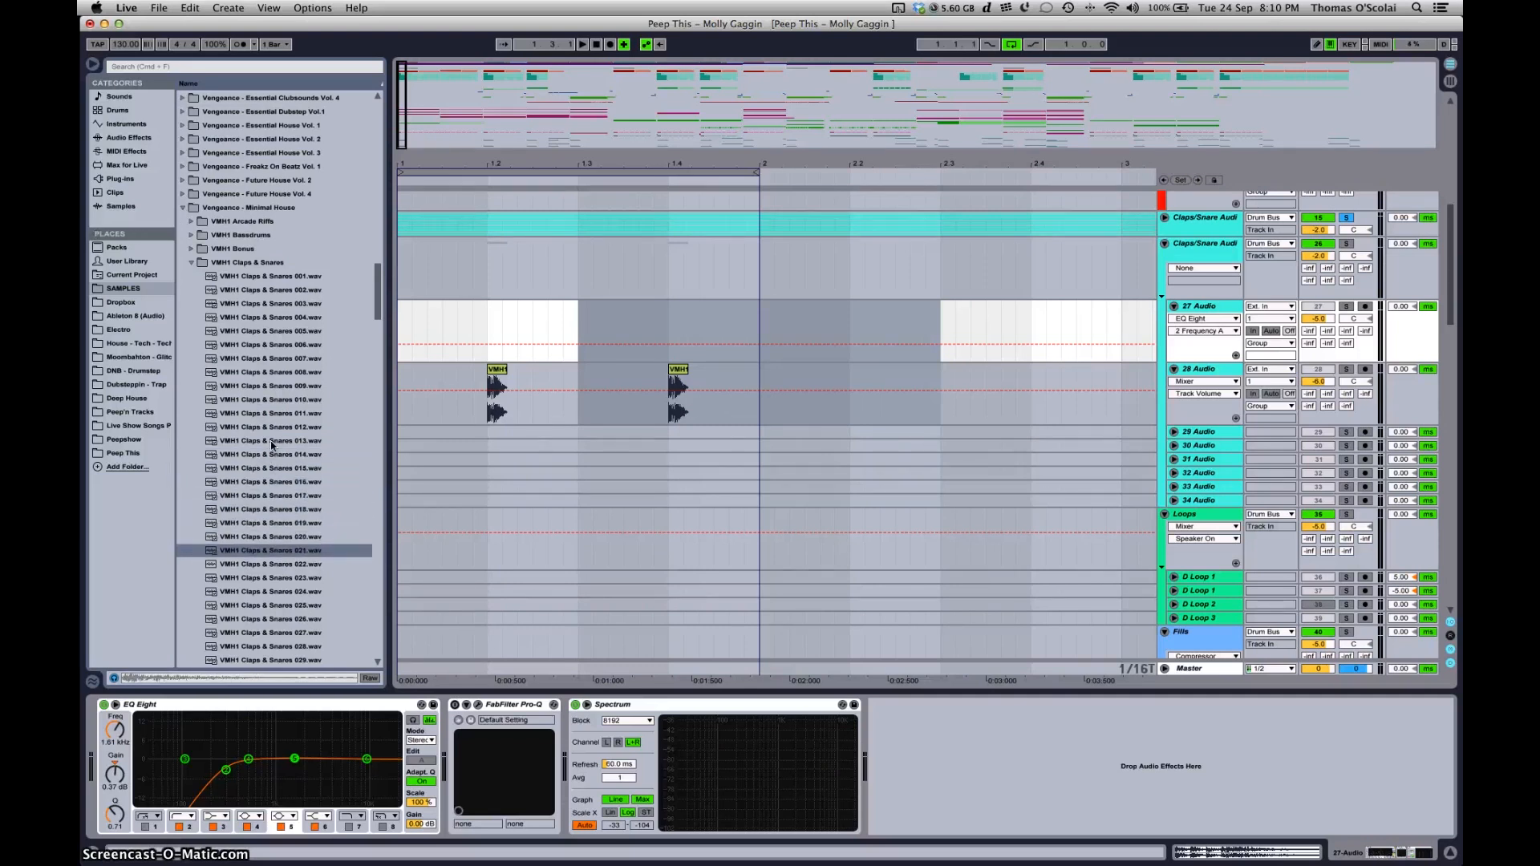
key(Down)
key(Up)
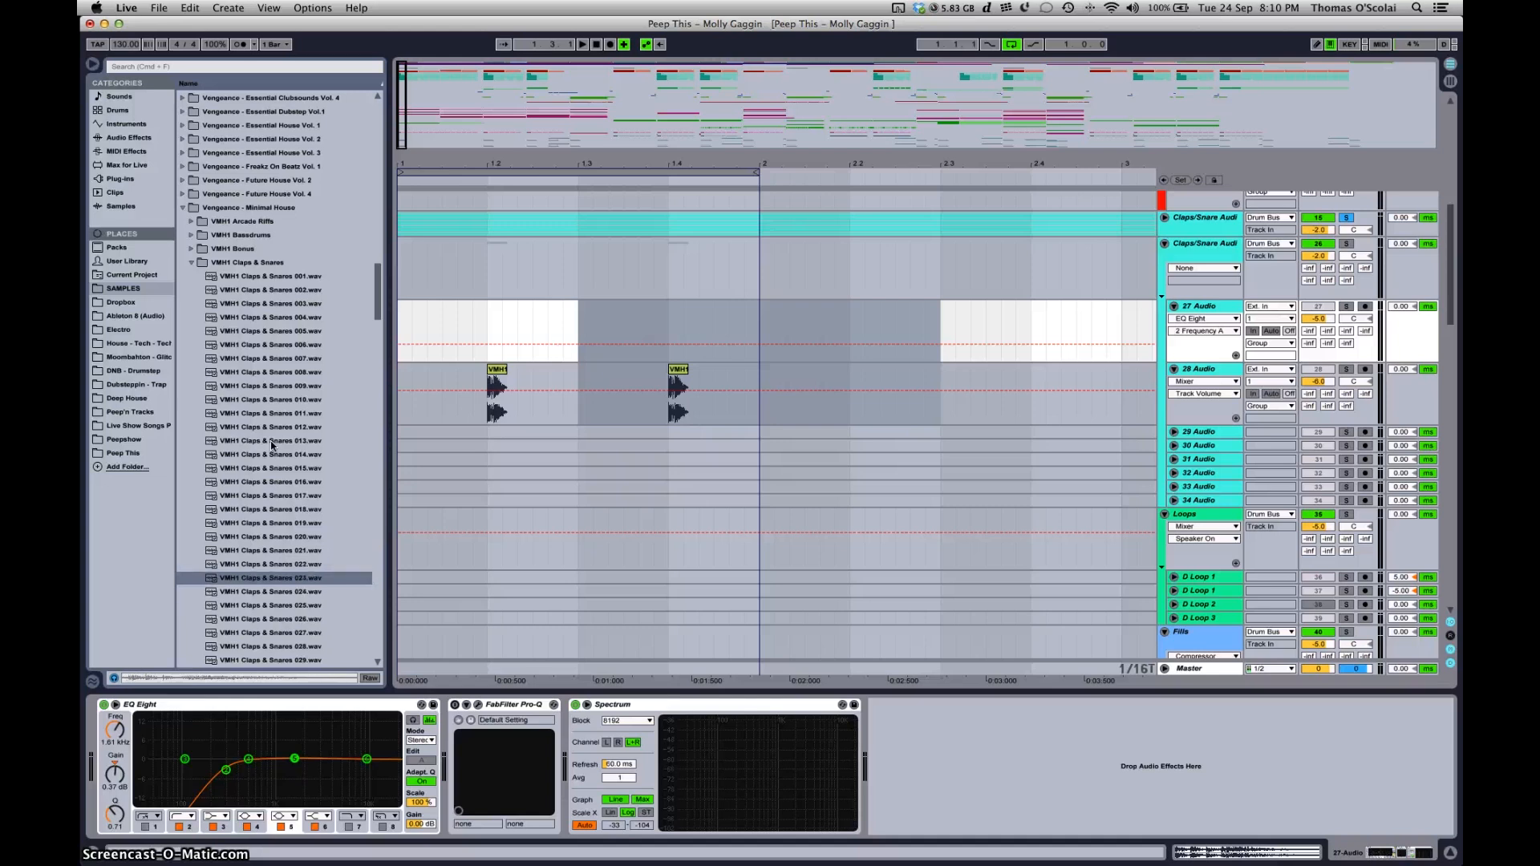
Close the VMH1 Claps & Snares folder and audition samples from VEH3 Claps in Vengeance - Essential House Vol. 3
click(193, 263)
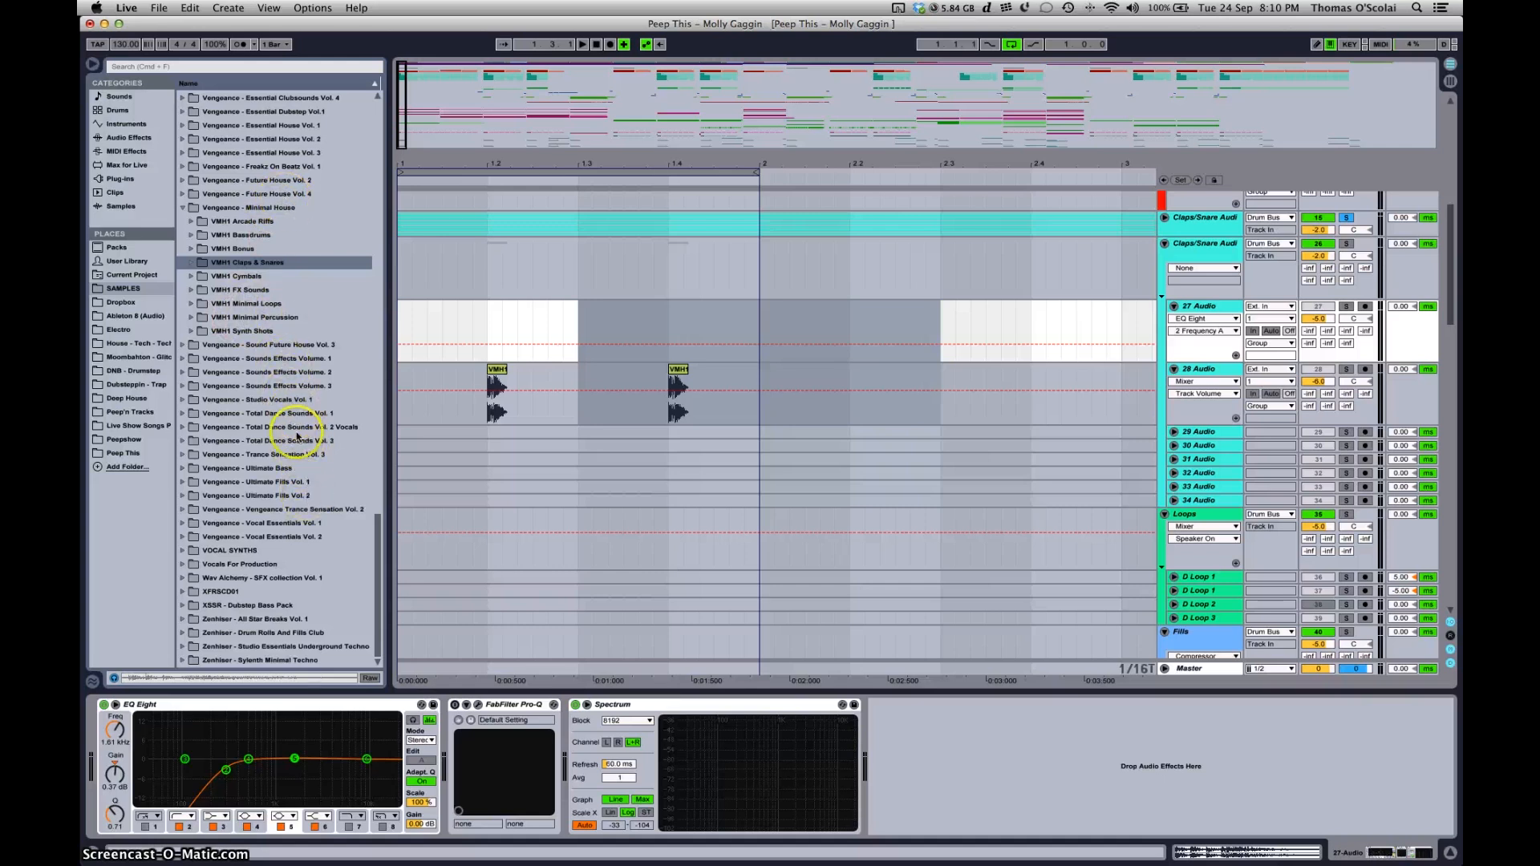
click(313, 163)
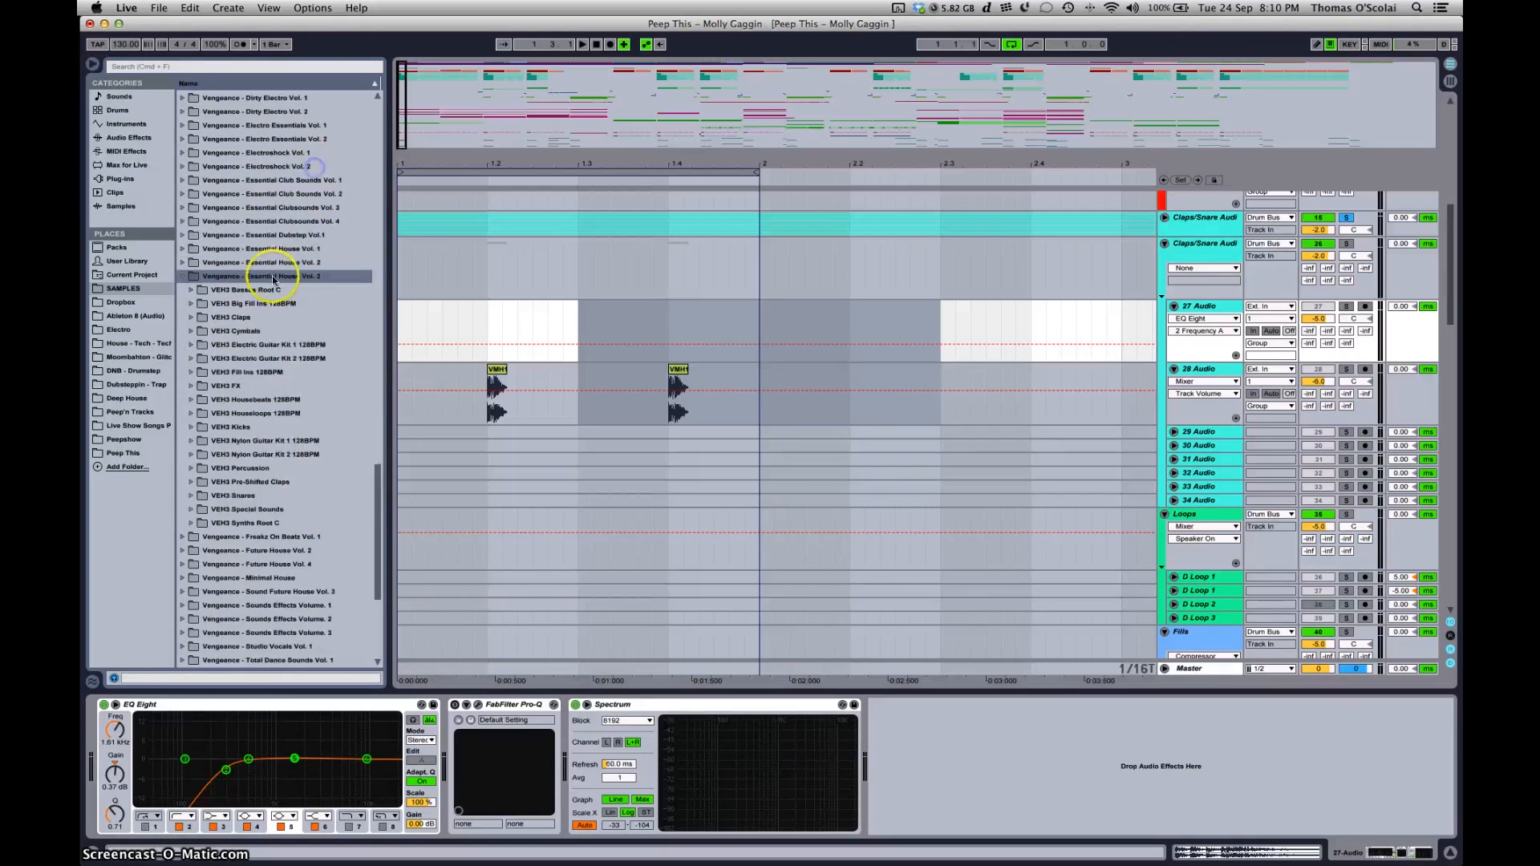
click(246, 316)
click(265, 399)
click(251, 387)
Place VEH3 Claps 005 on 29 Audio at beats 1.2 and 1.4, unfold that track and close the VEH3 Claps folder
drag(251, 387, 716, 426)
click(1175, 432)
click(192, 318)
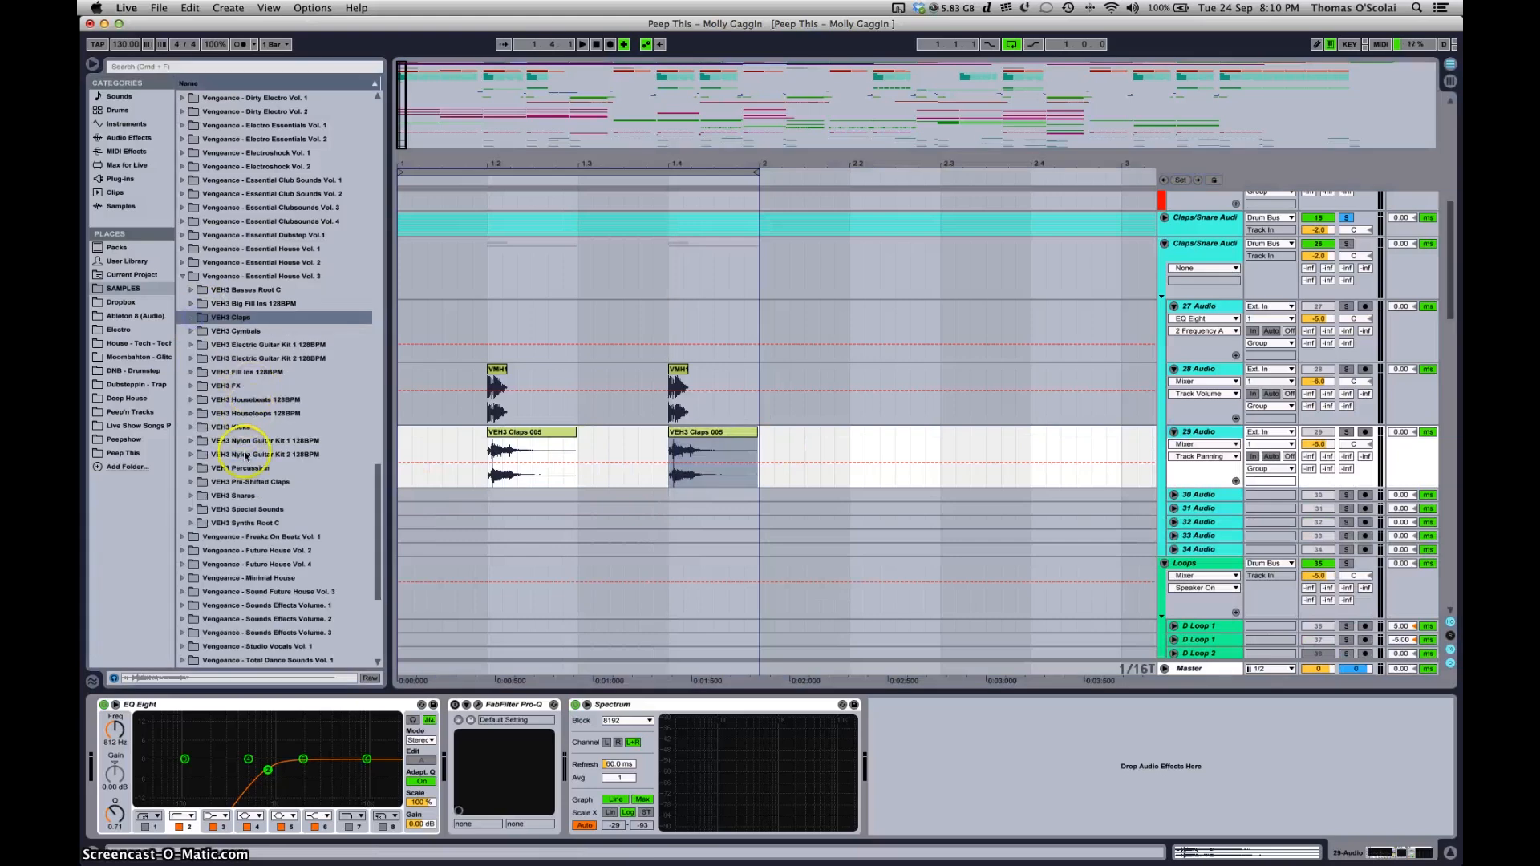
Open the VEH3 Snares folder and audition its samples up to VEH3 Snares 018.wav
double_click(247, 496)
click(273, 550)
scroll(273, 550, down, 6)
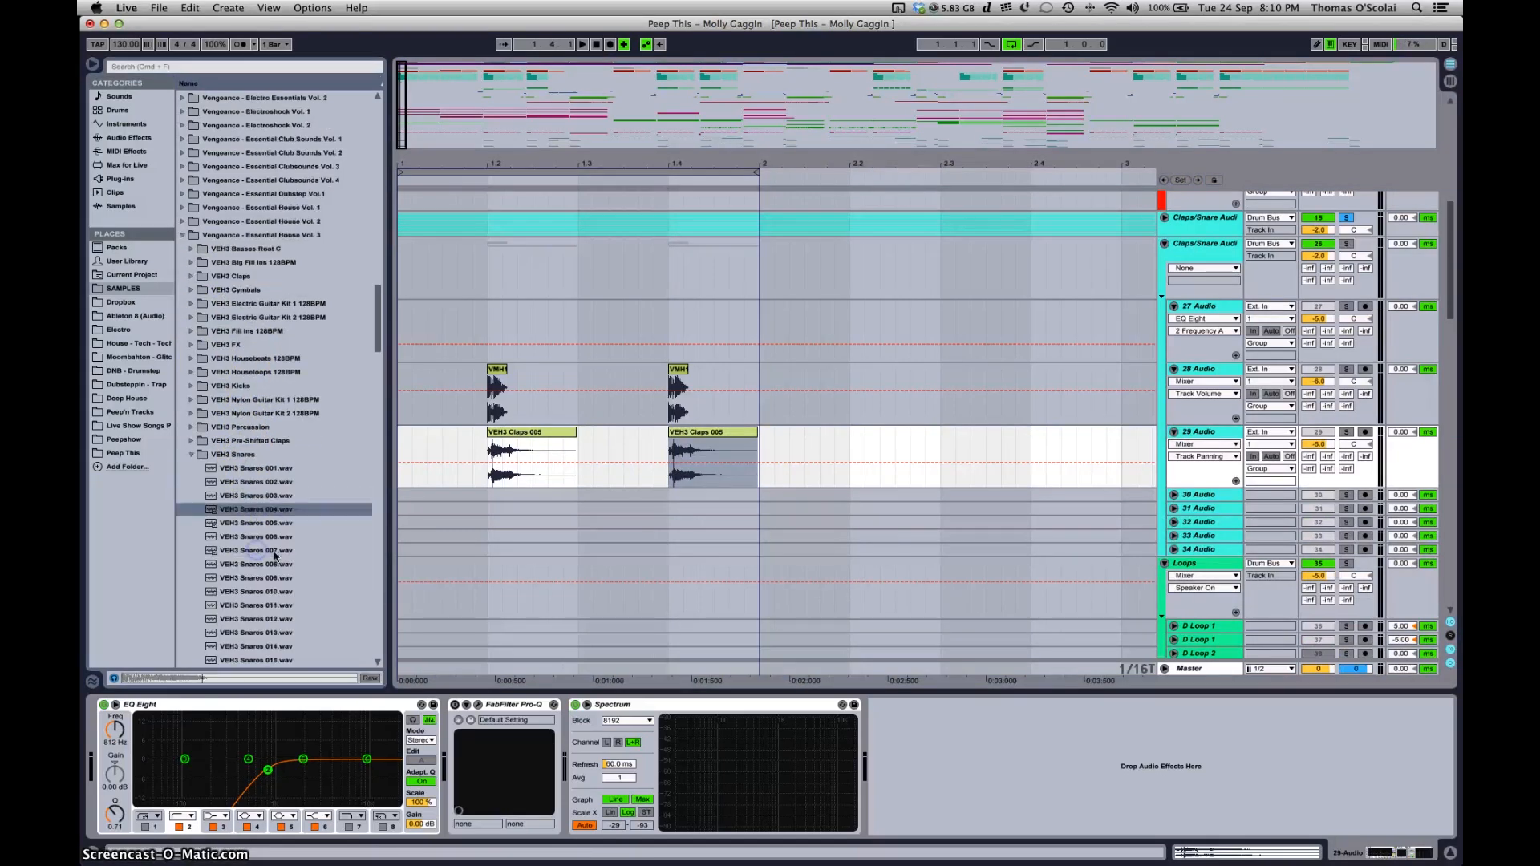
click(269, 441)
click(271, 482)
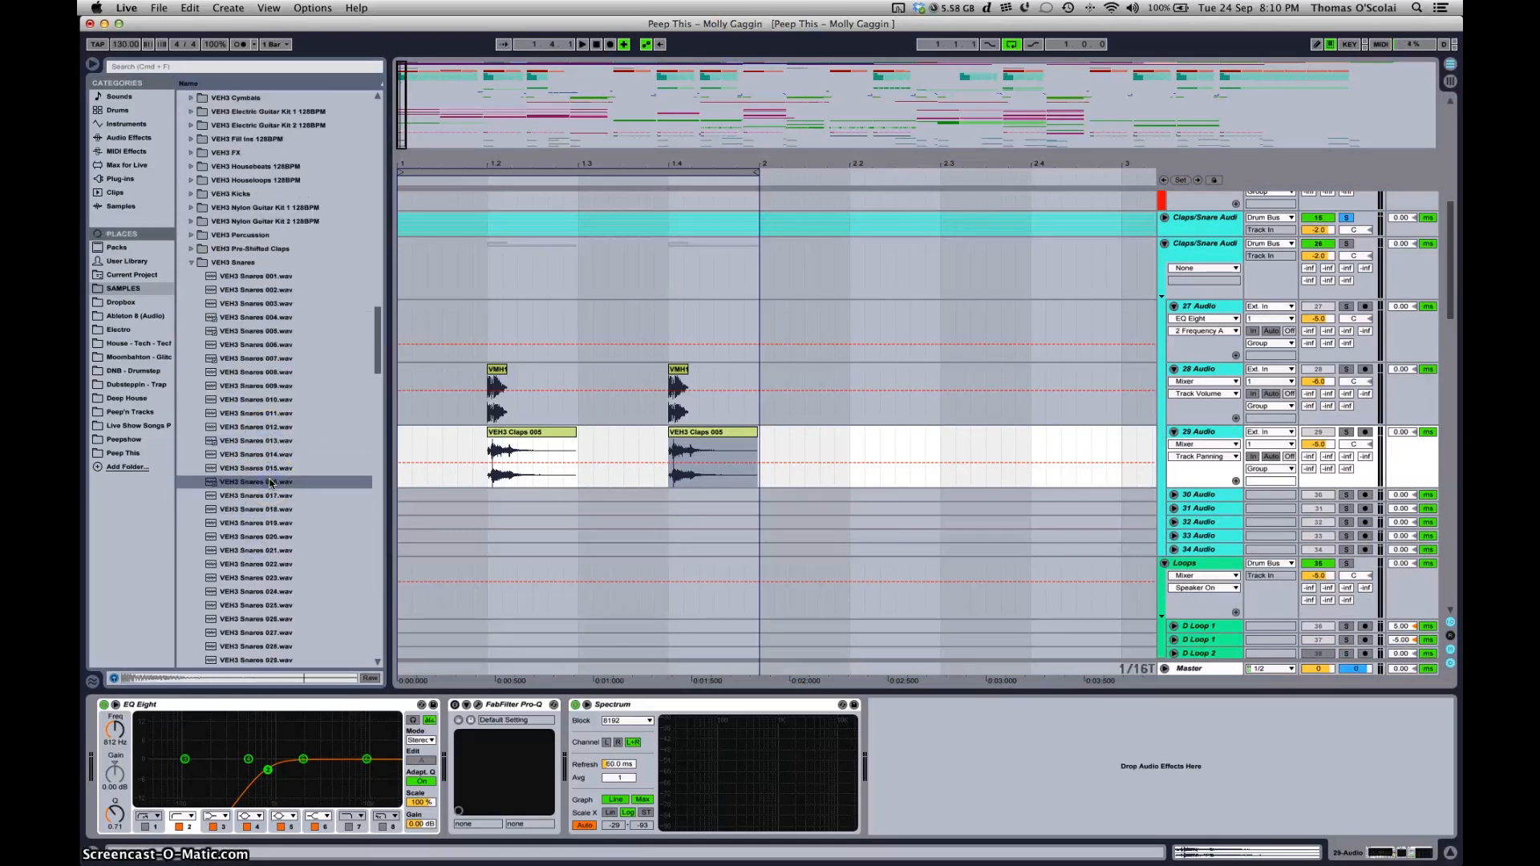
key(Down)
key(Down)
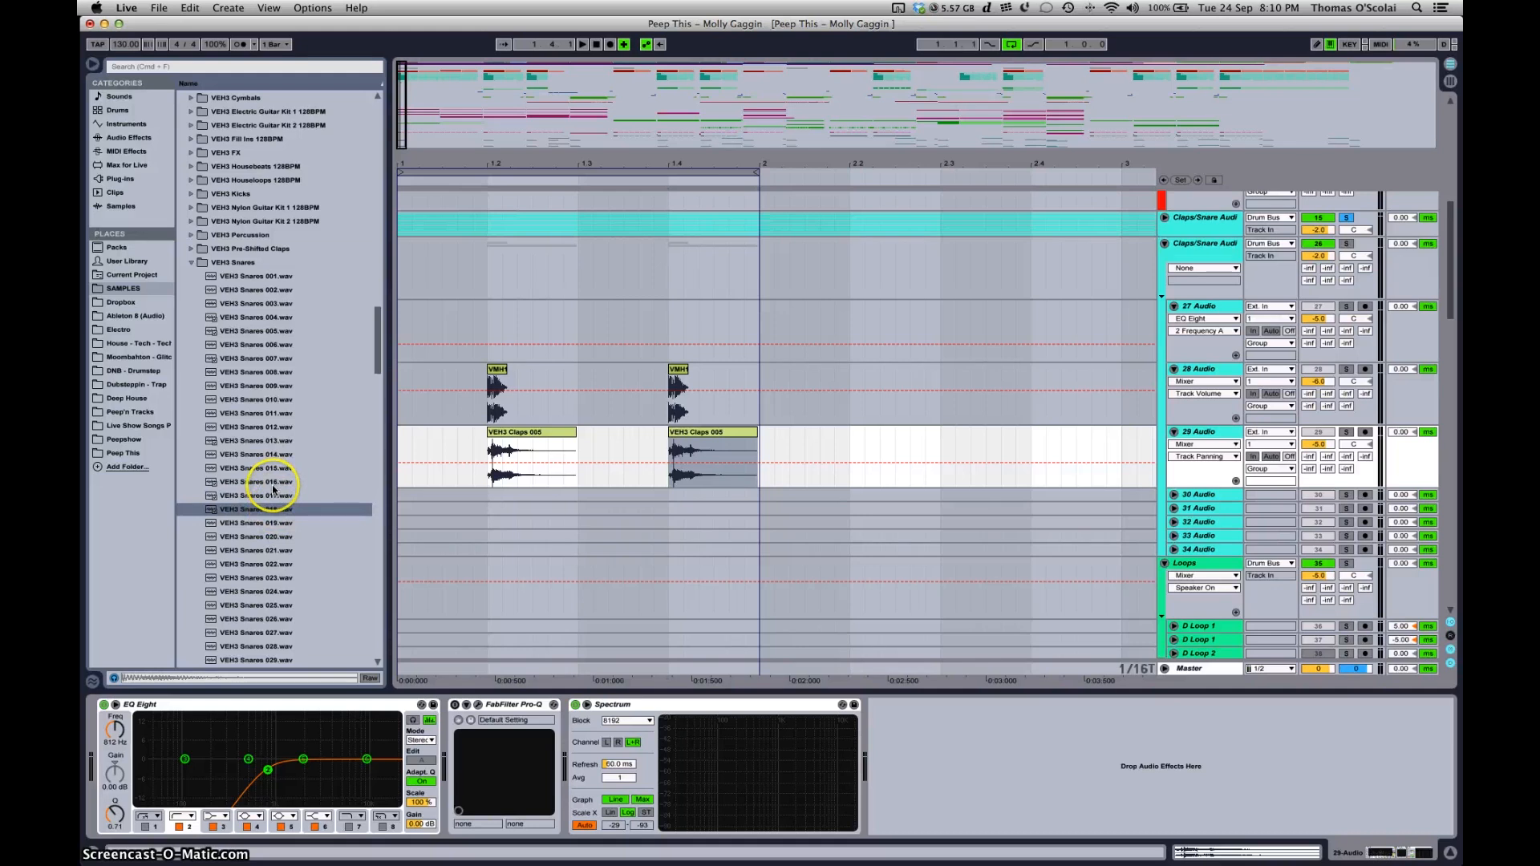
drag(273, 509, 334, 521)
Audition VEH3 Snares from 017 to 023, and place VEH3 Snares 022 on an unfolded 30 Audio at beats 1.2 and 1.4
click(319, 497)
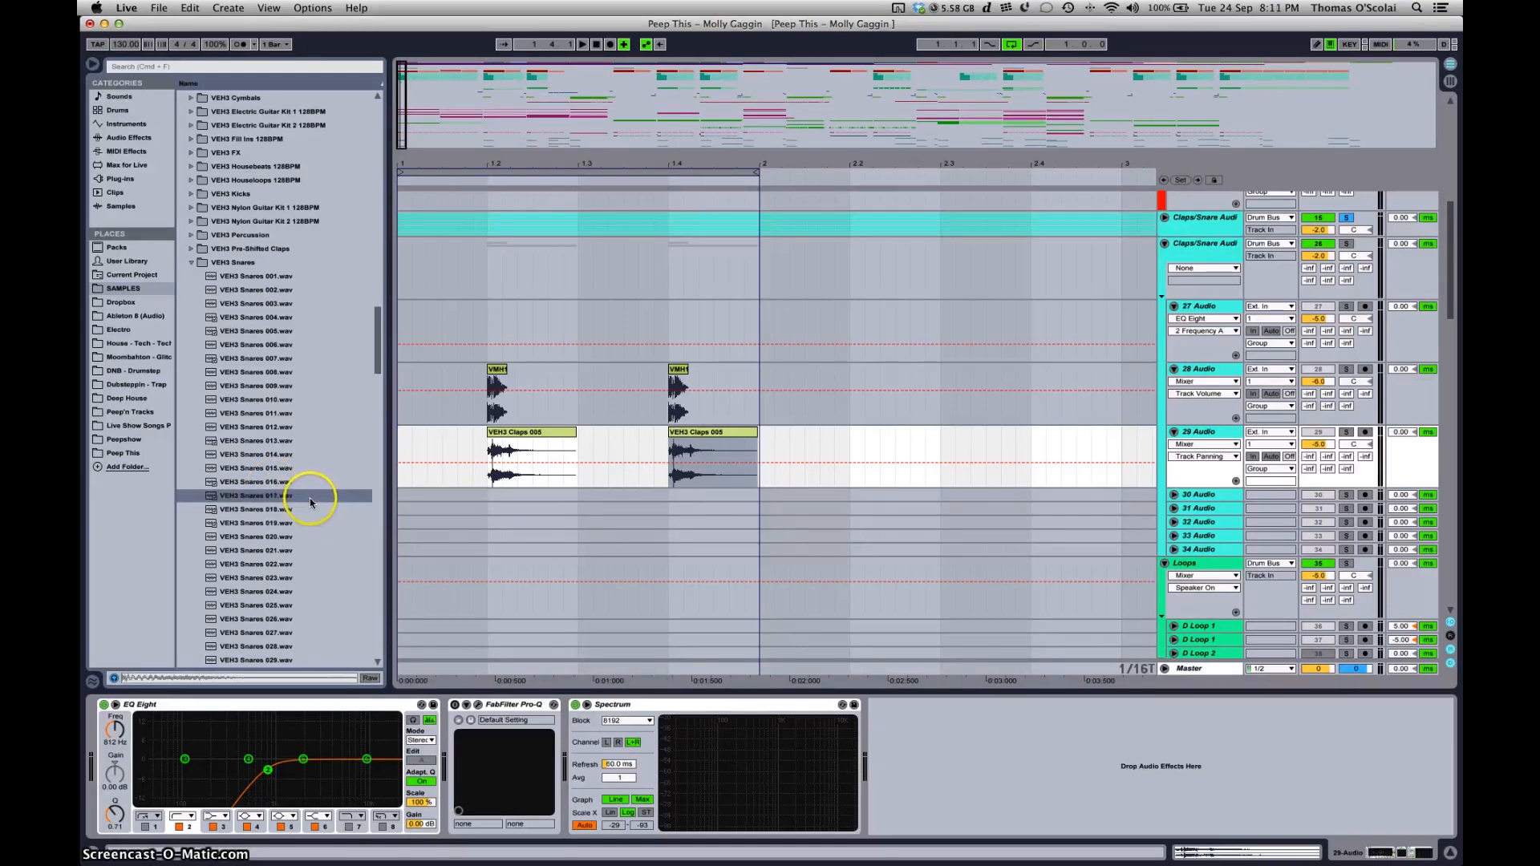
key(Down)
key(Down)
key(Down)
key(Down)
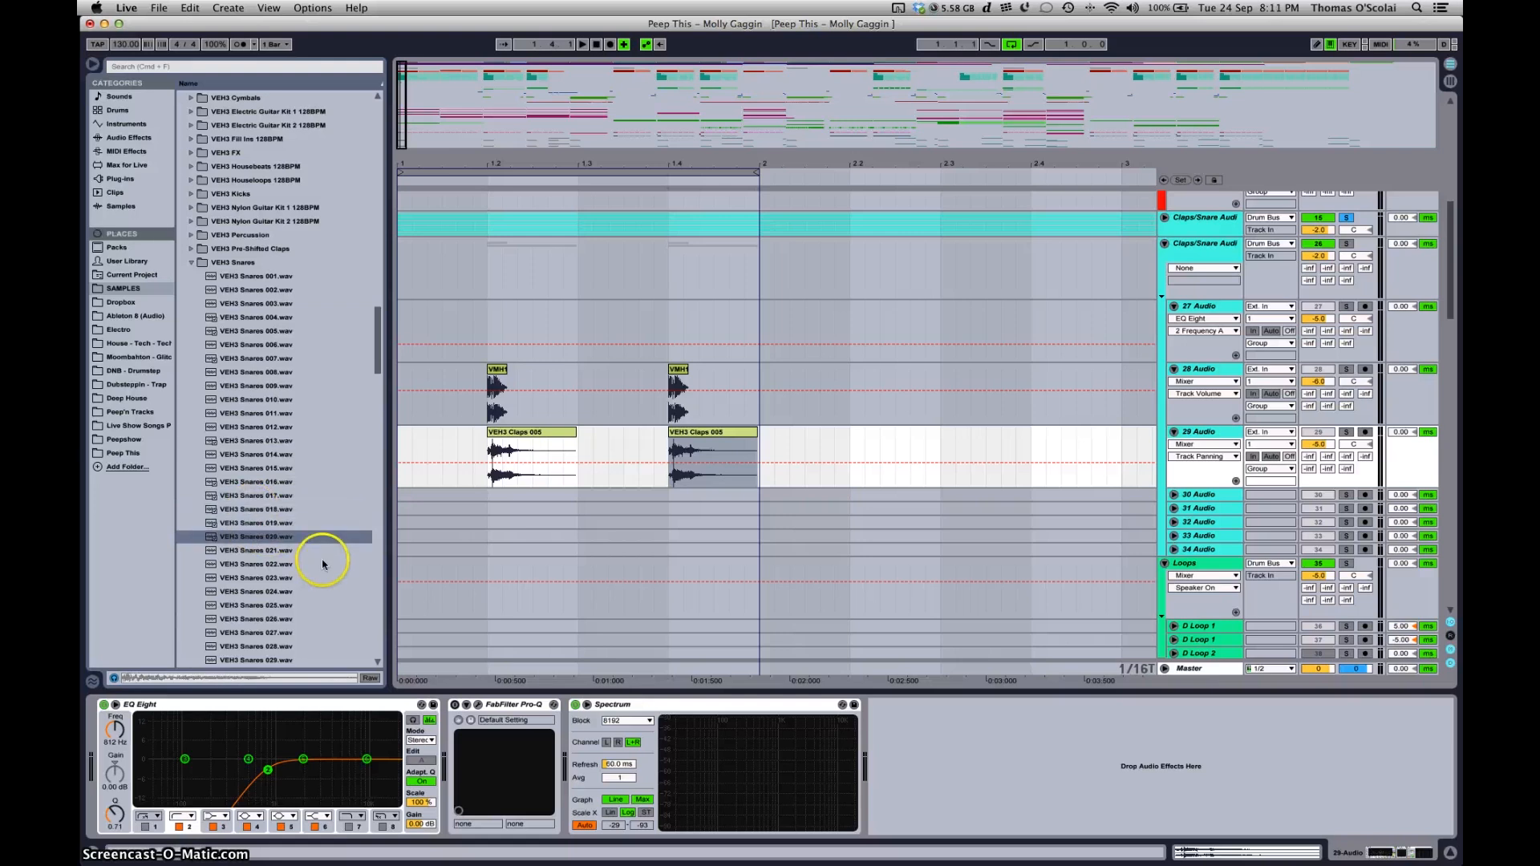
key(Down)
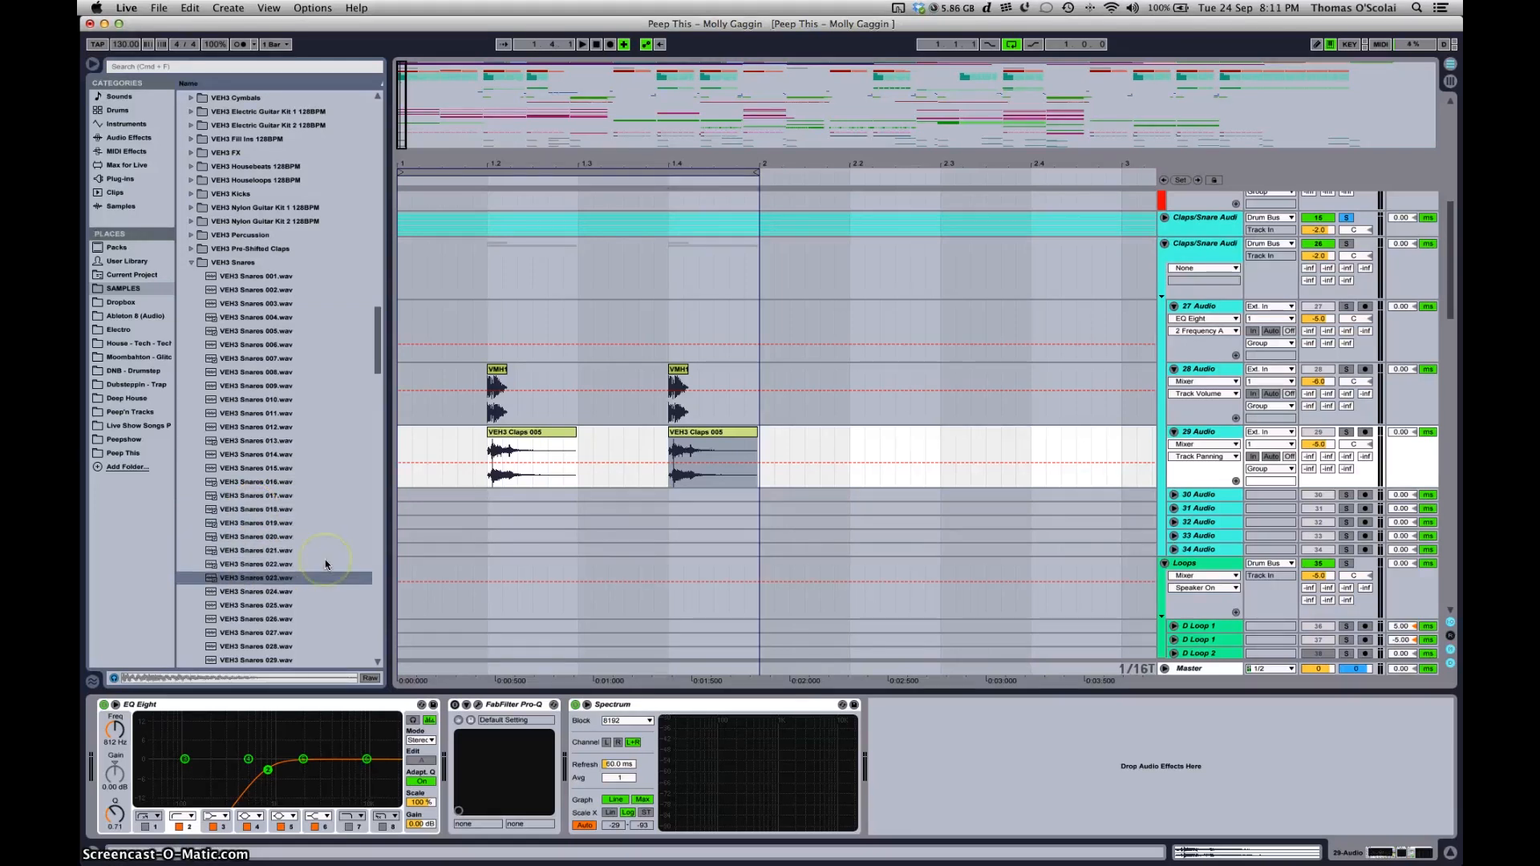
drag(257, 553, 672, 495)
click(1173, 495)
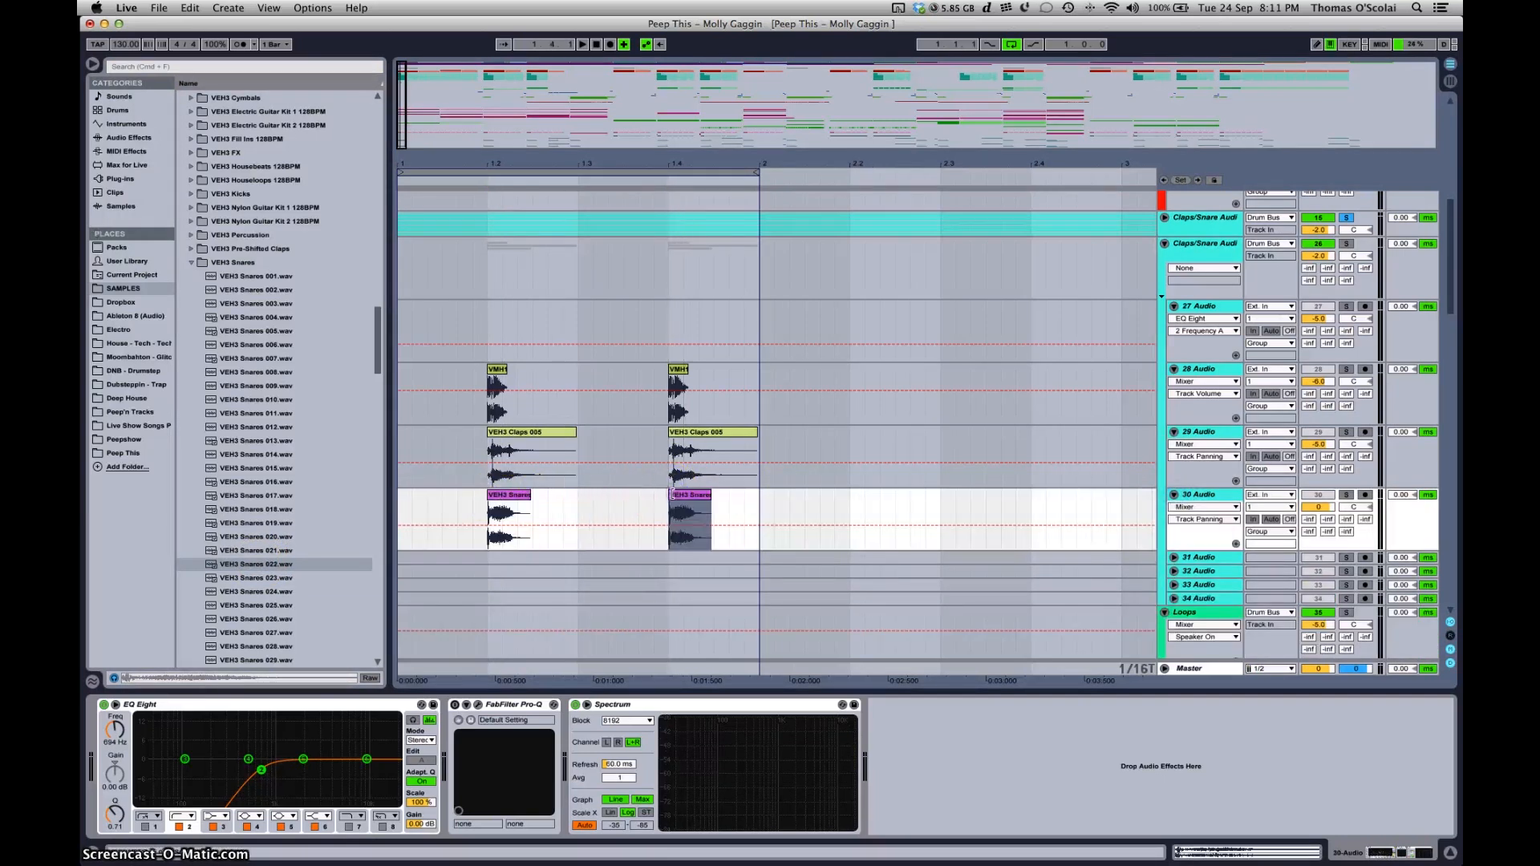
Audition further VEH3 Snares samples and place VEH3 Snares 036 on 31 Audio at bar 2
scroll(671, 508, down, 2)
click(285, 632)
scroll(282, 629, down, 2)
click(279, 607)
click(280, 634)
scroll(280, 632, down, 3)
click(272, 604)
click(274, 621)
click(271, 608)
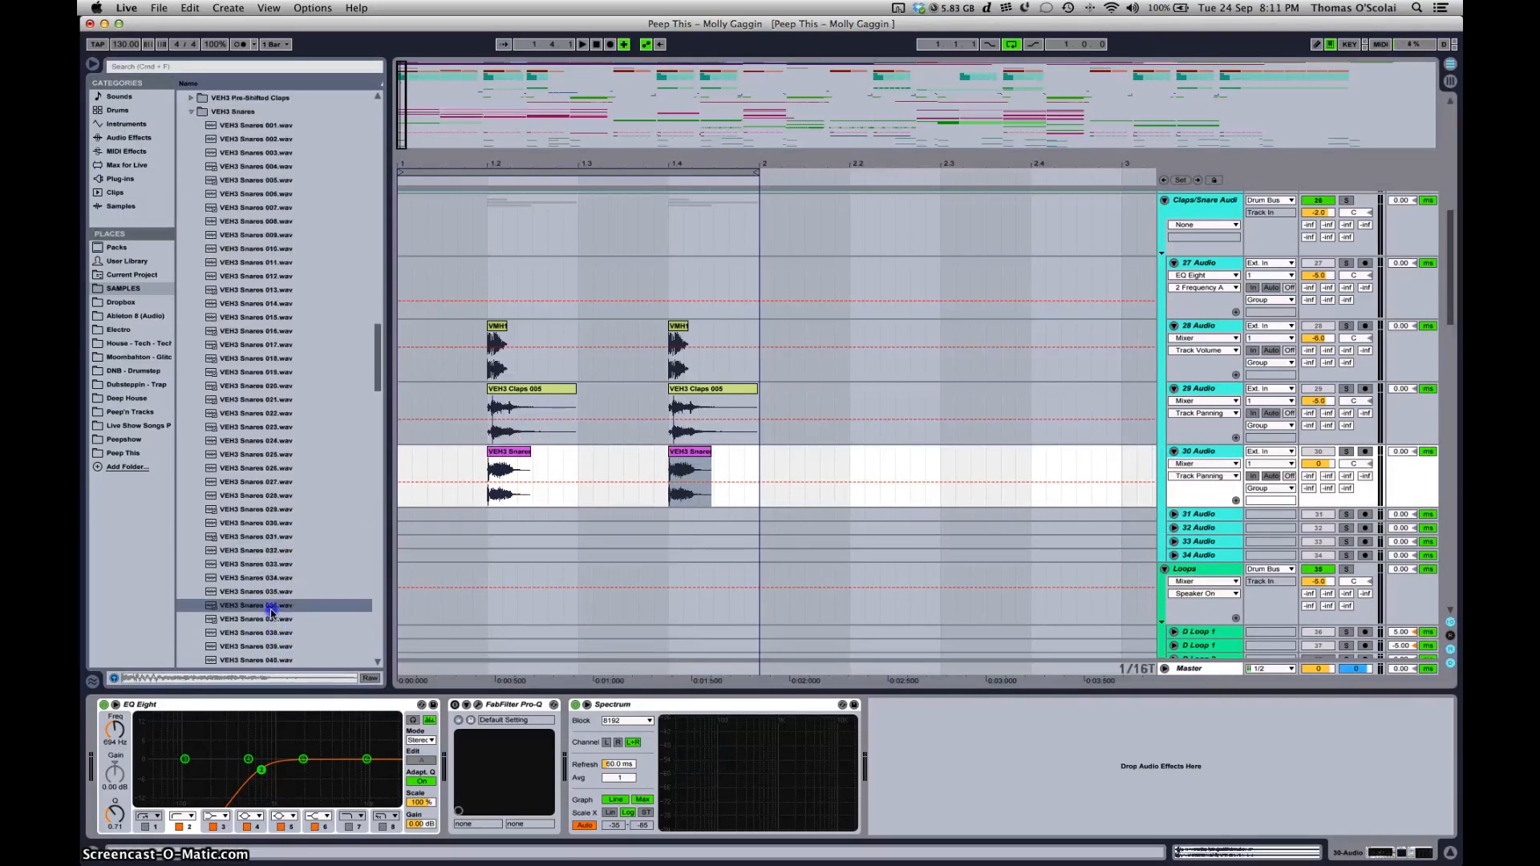
drag(271, 609, 763, 515)
Fold the Reason group near the start of the track list
scroll(1155, 369, up, 6)
scroll(1331, 441, up, 2)
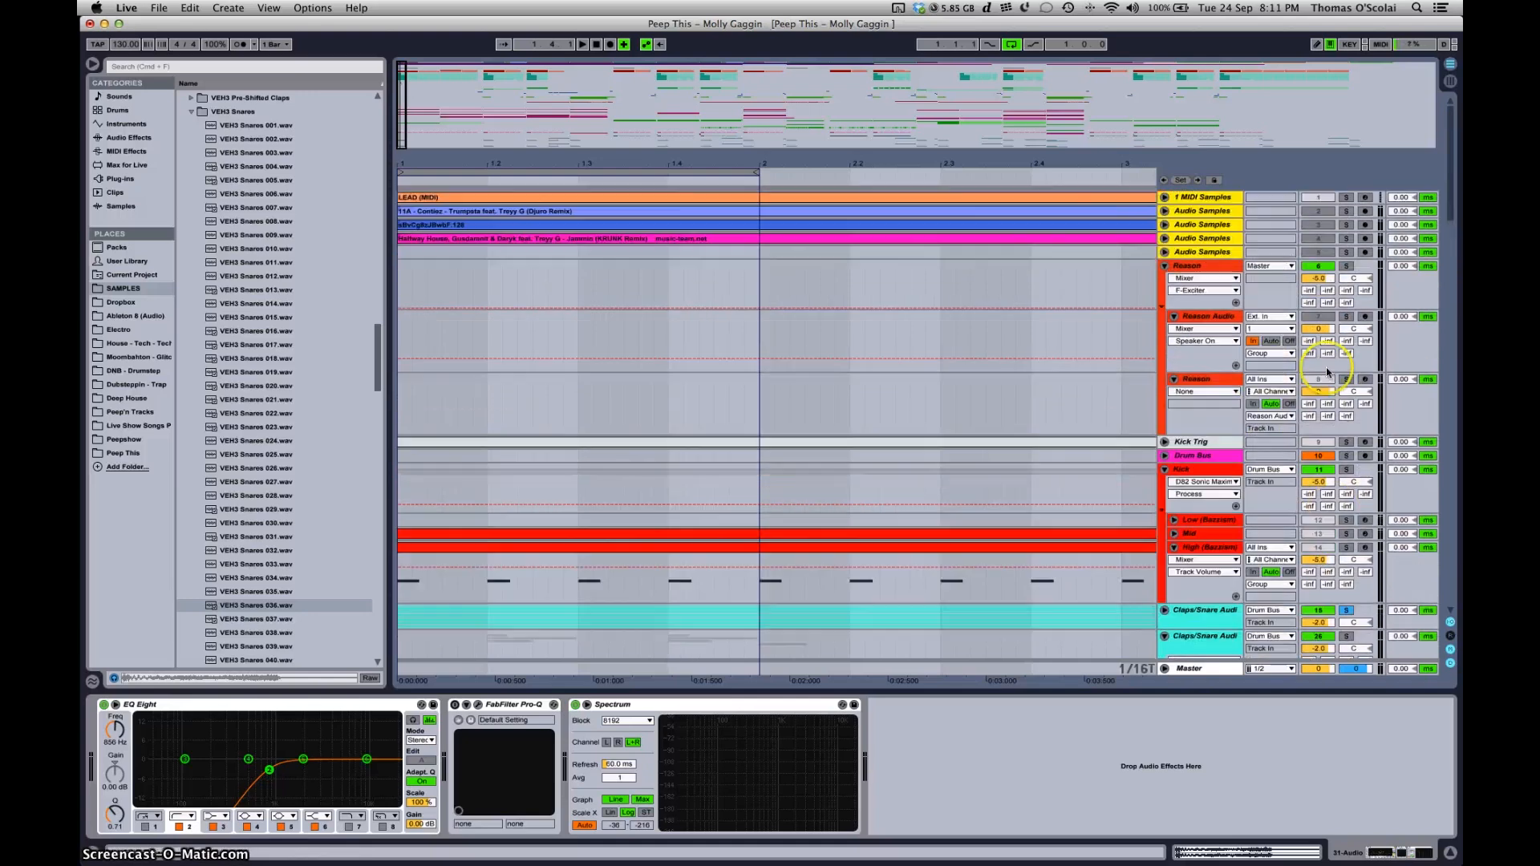
click(1352, 279)
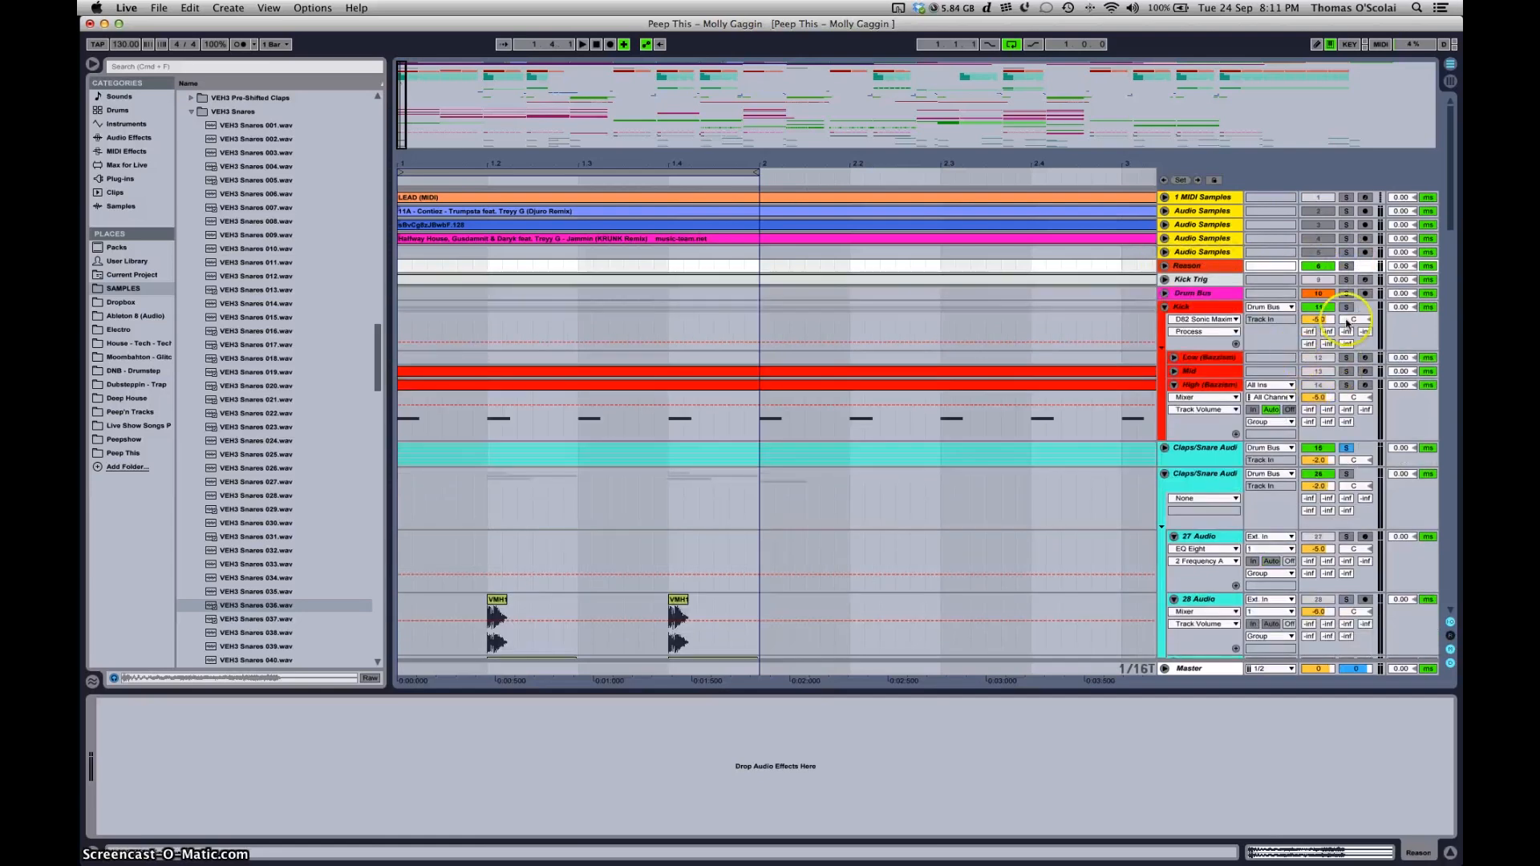
Play the loop from just before beat 1.2 and solo the second Claps/Snare group
scroll(622, 439, down, 5)
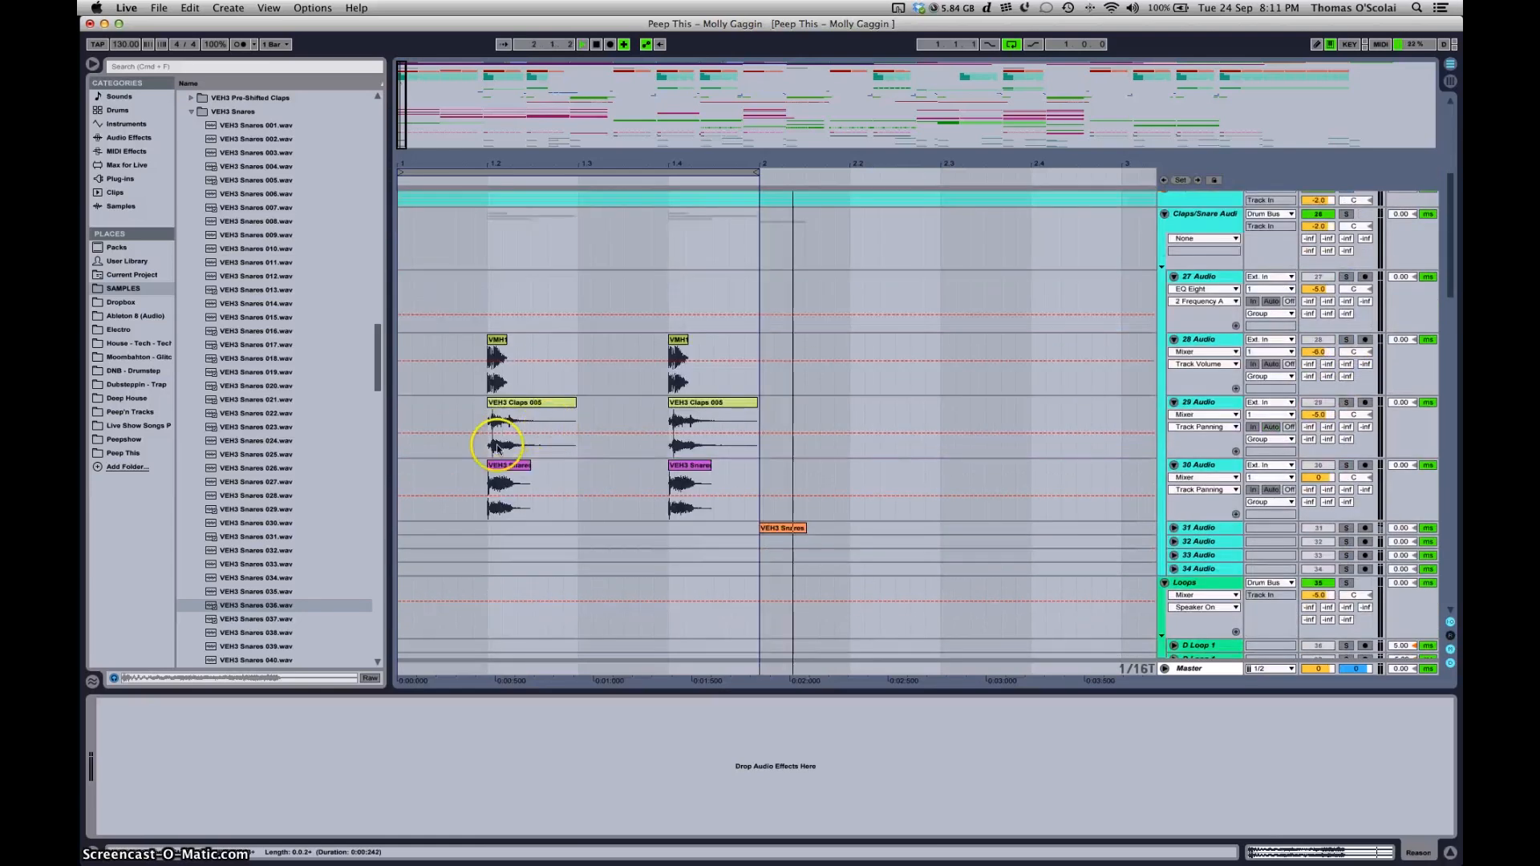
click(452, 482)
key(space)
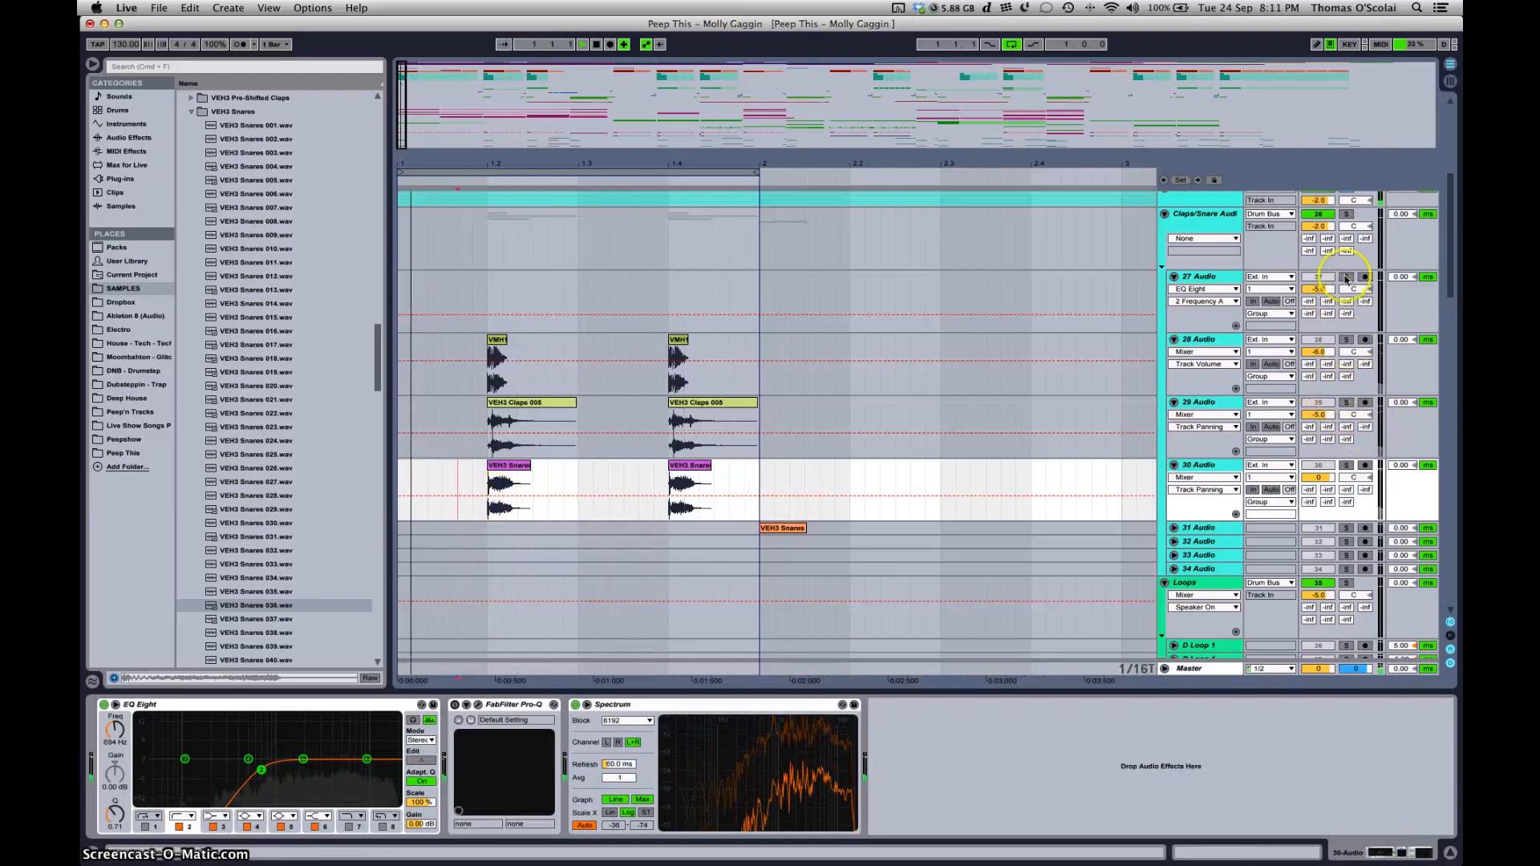
click(1346, 216)
scroll(1348, 221, up, 1)
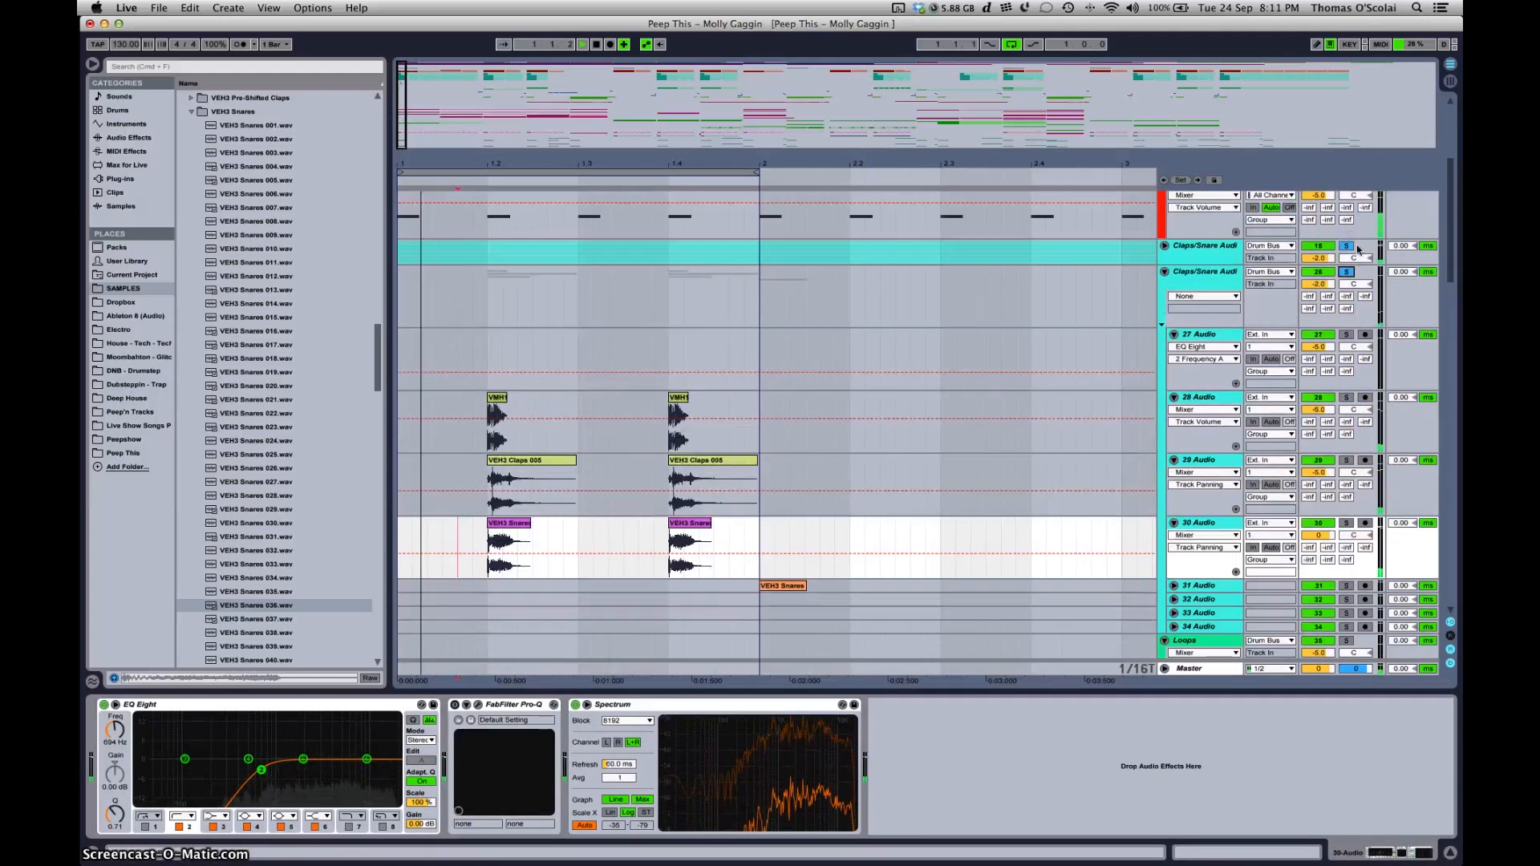
scroll(605, 426, down, 2)
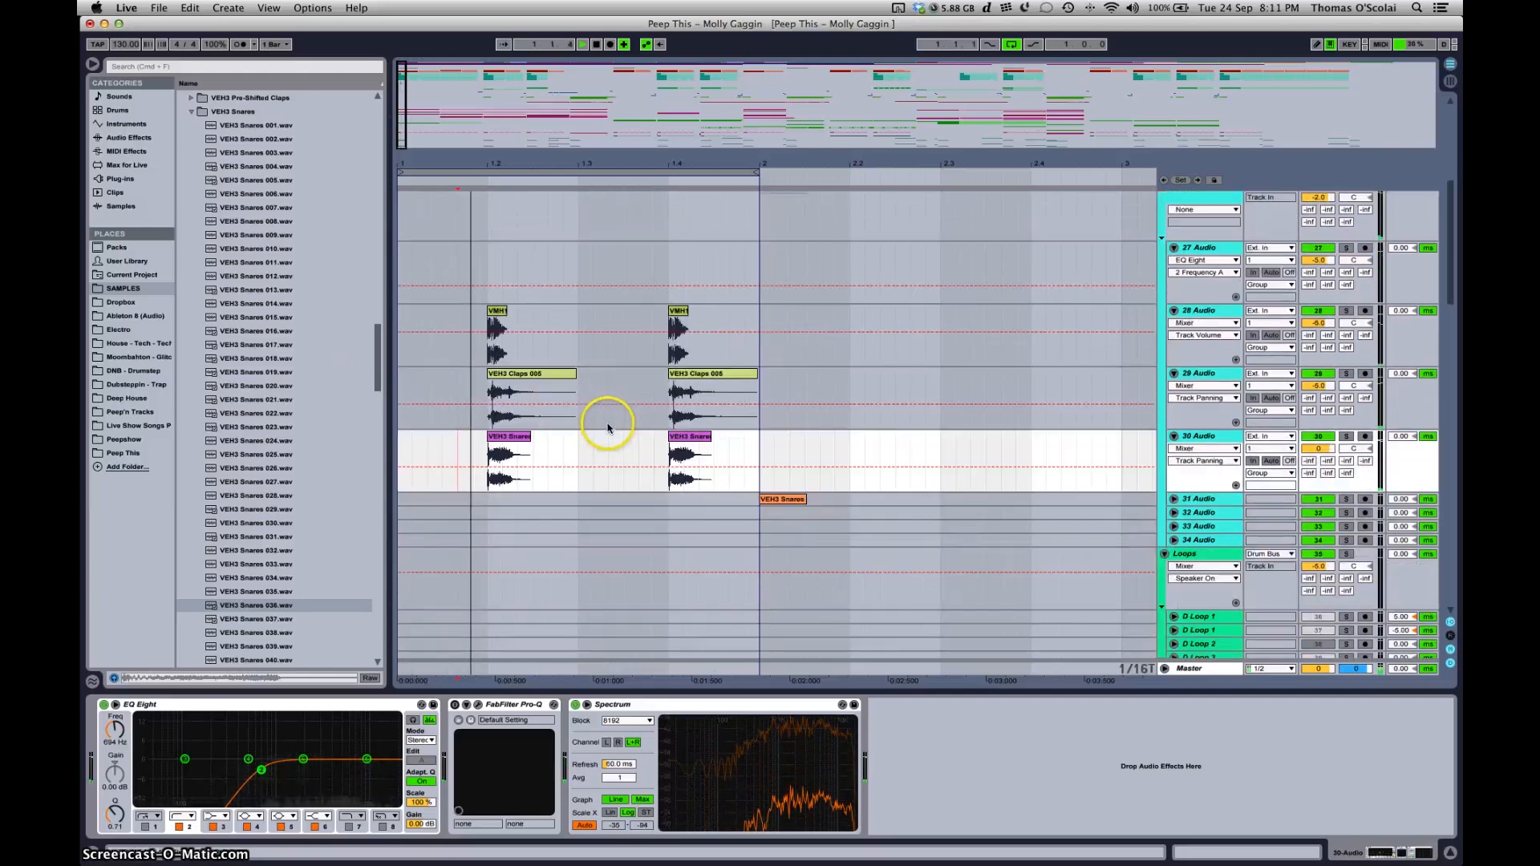
key(space)
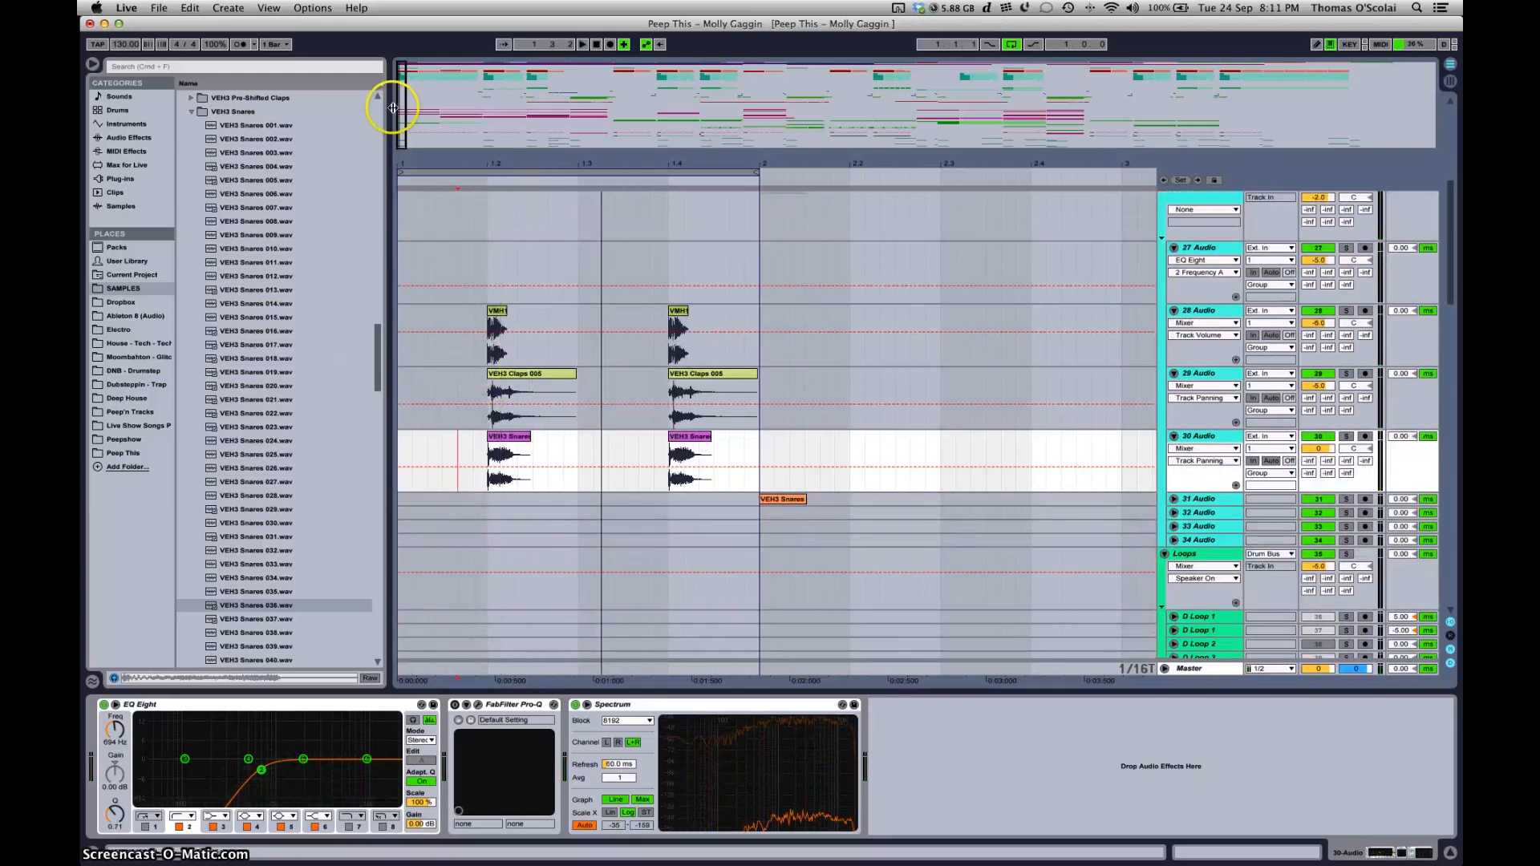
drag(405, 110, 405, 105)
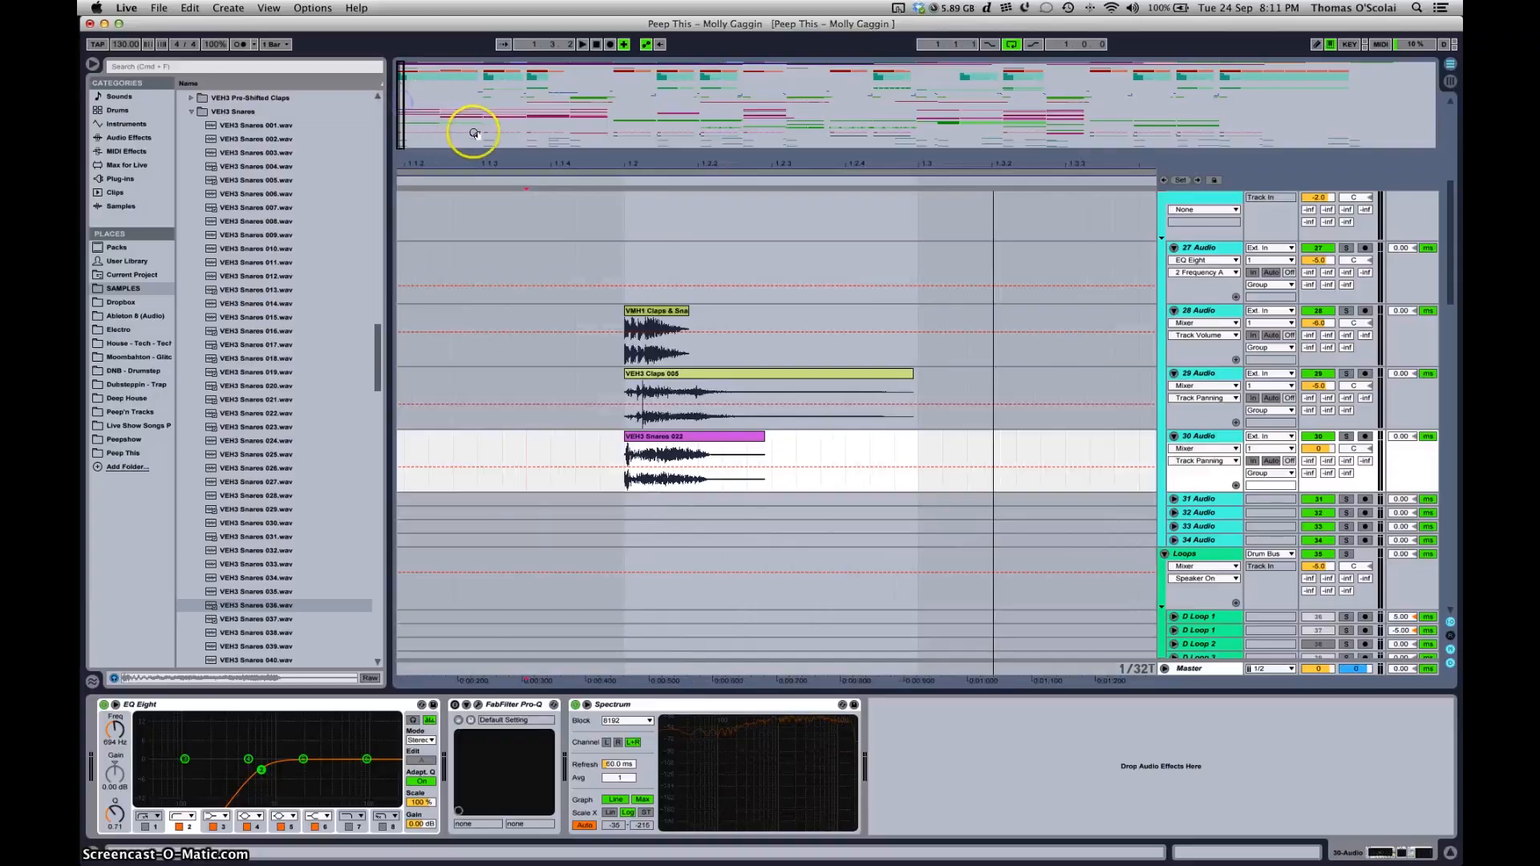
key(ctrl+Up)
click(217, 230)
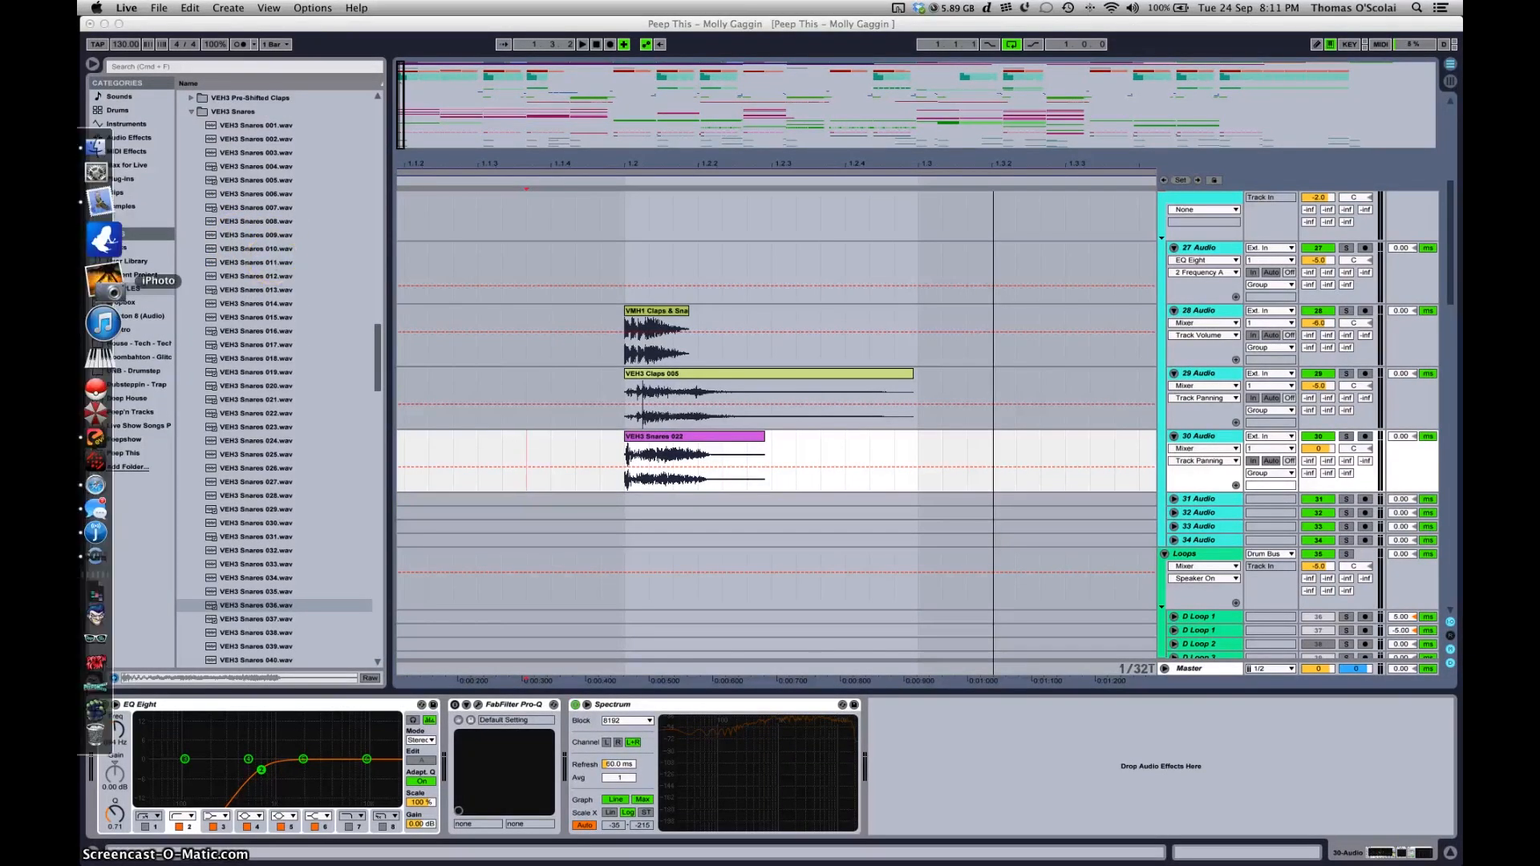
click(102, 518)
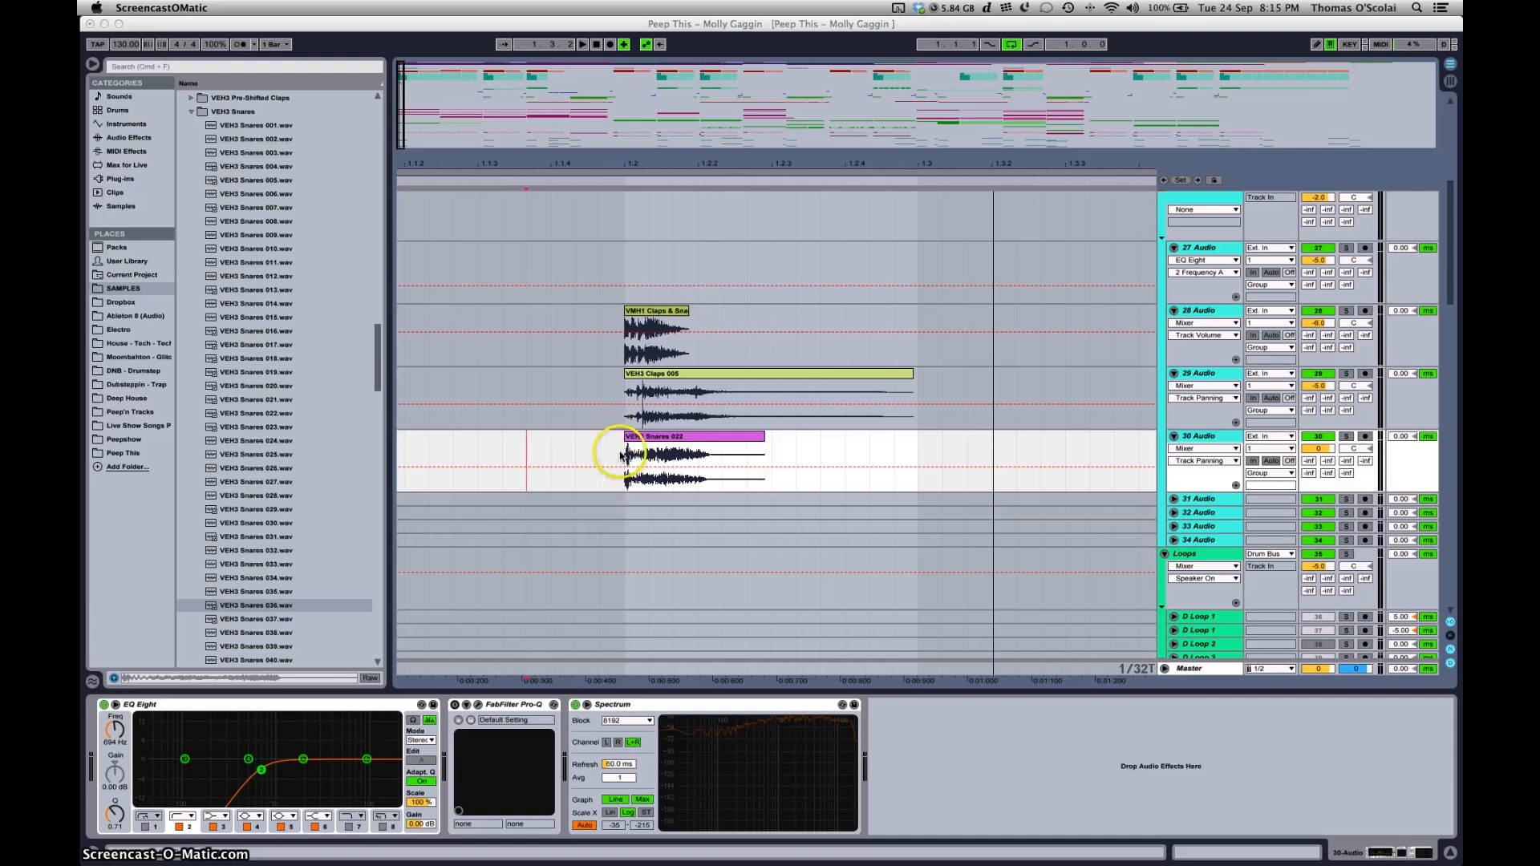
Play the layered clap and snare hit from just before beat 1.2
click(620, 455)
key(space)
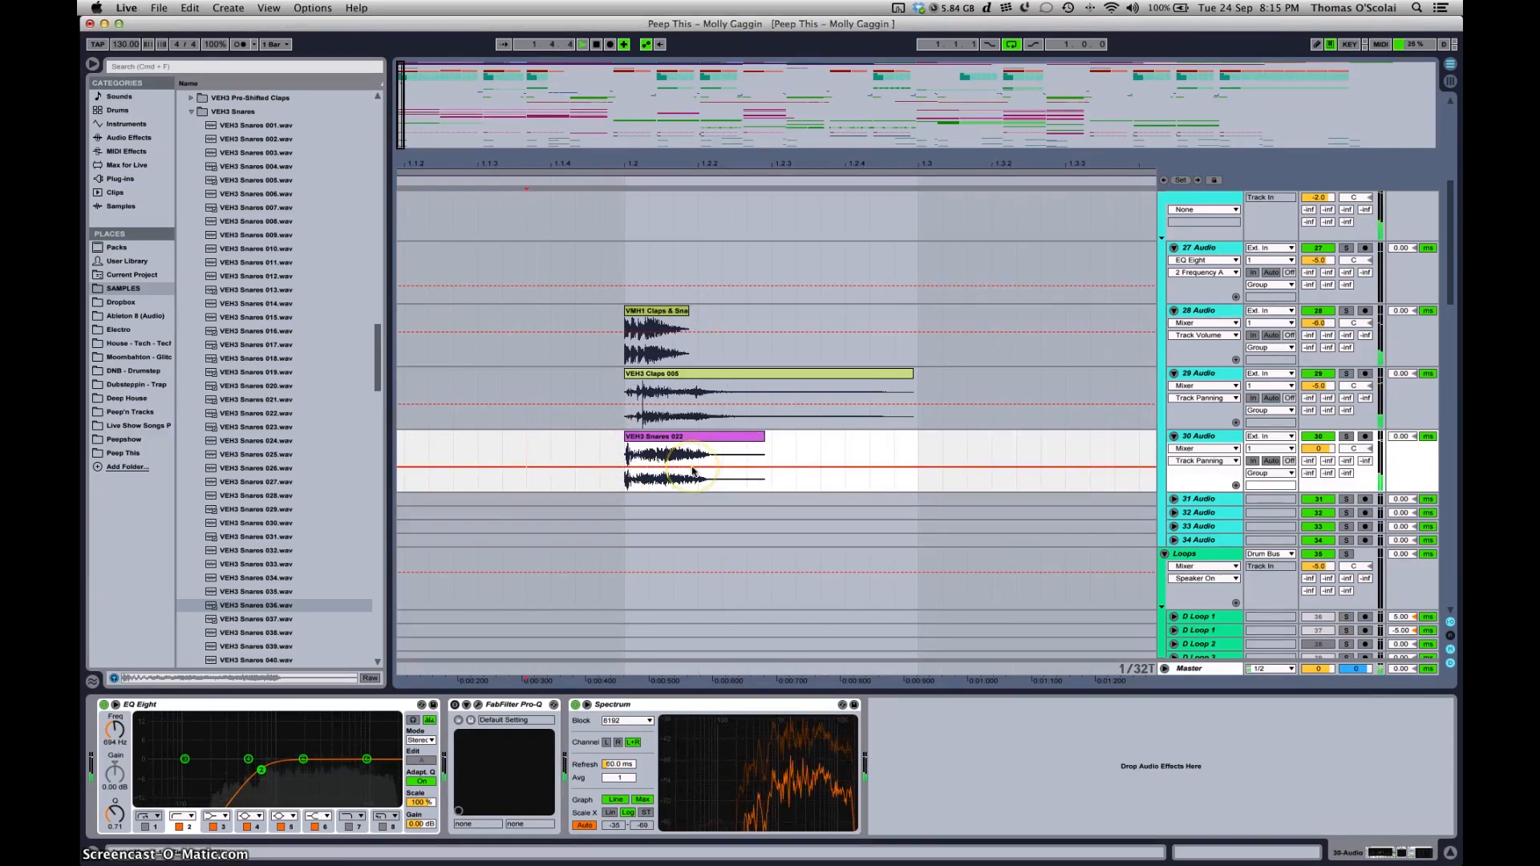
key(space)
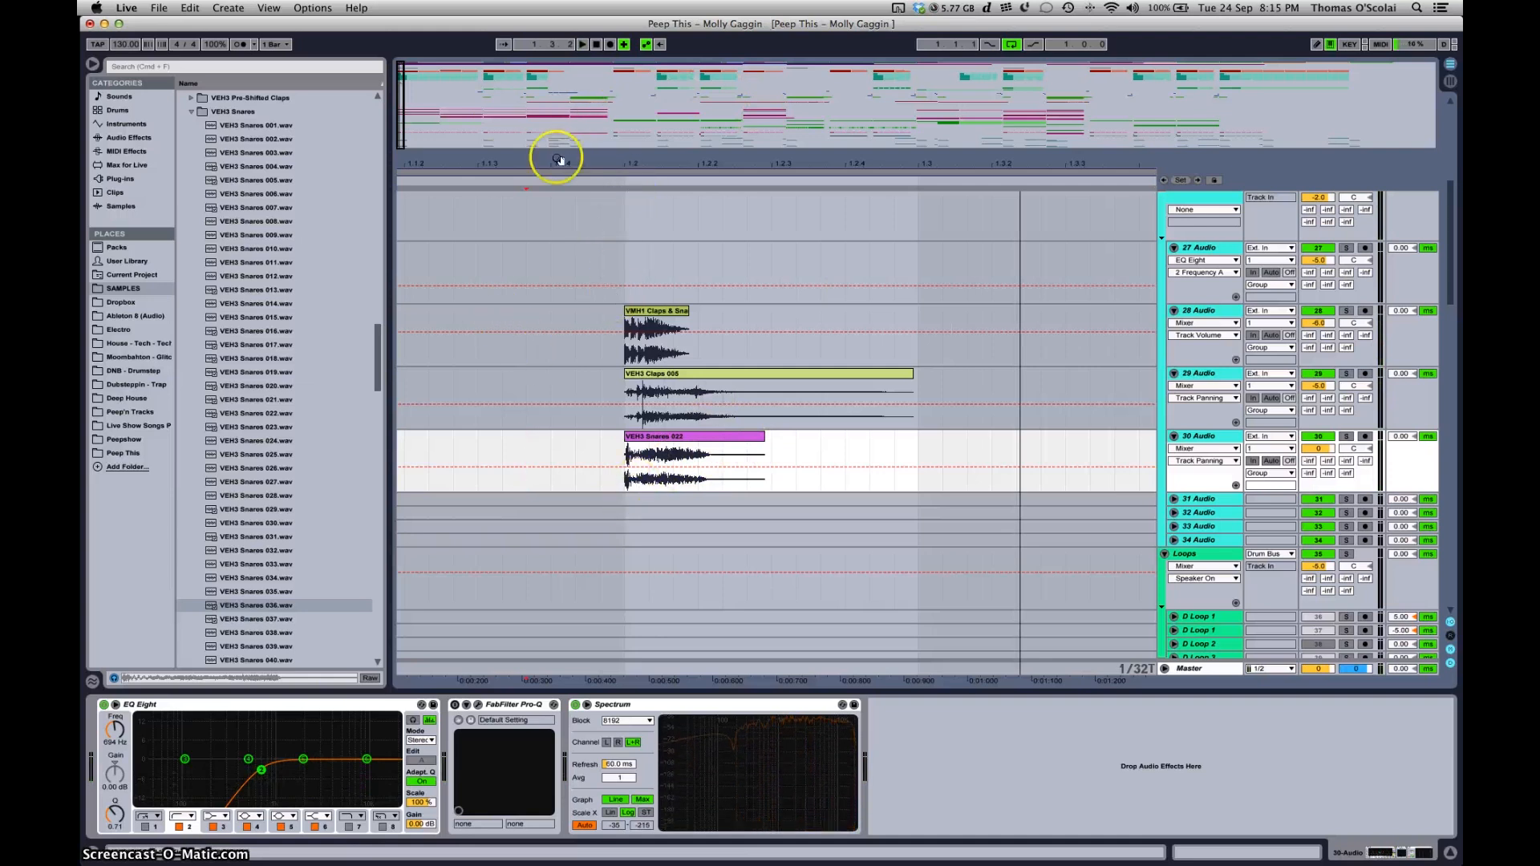
Shift the beat 1.2 clips of VEH3 Claps 005 and VEH3 Snares 022 slightly earlier to a shared start, checking by playback
drag(402, 95, 401, 108)
click(877, 375)
click(874, 374)
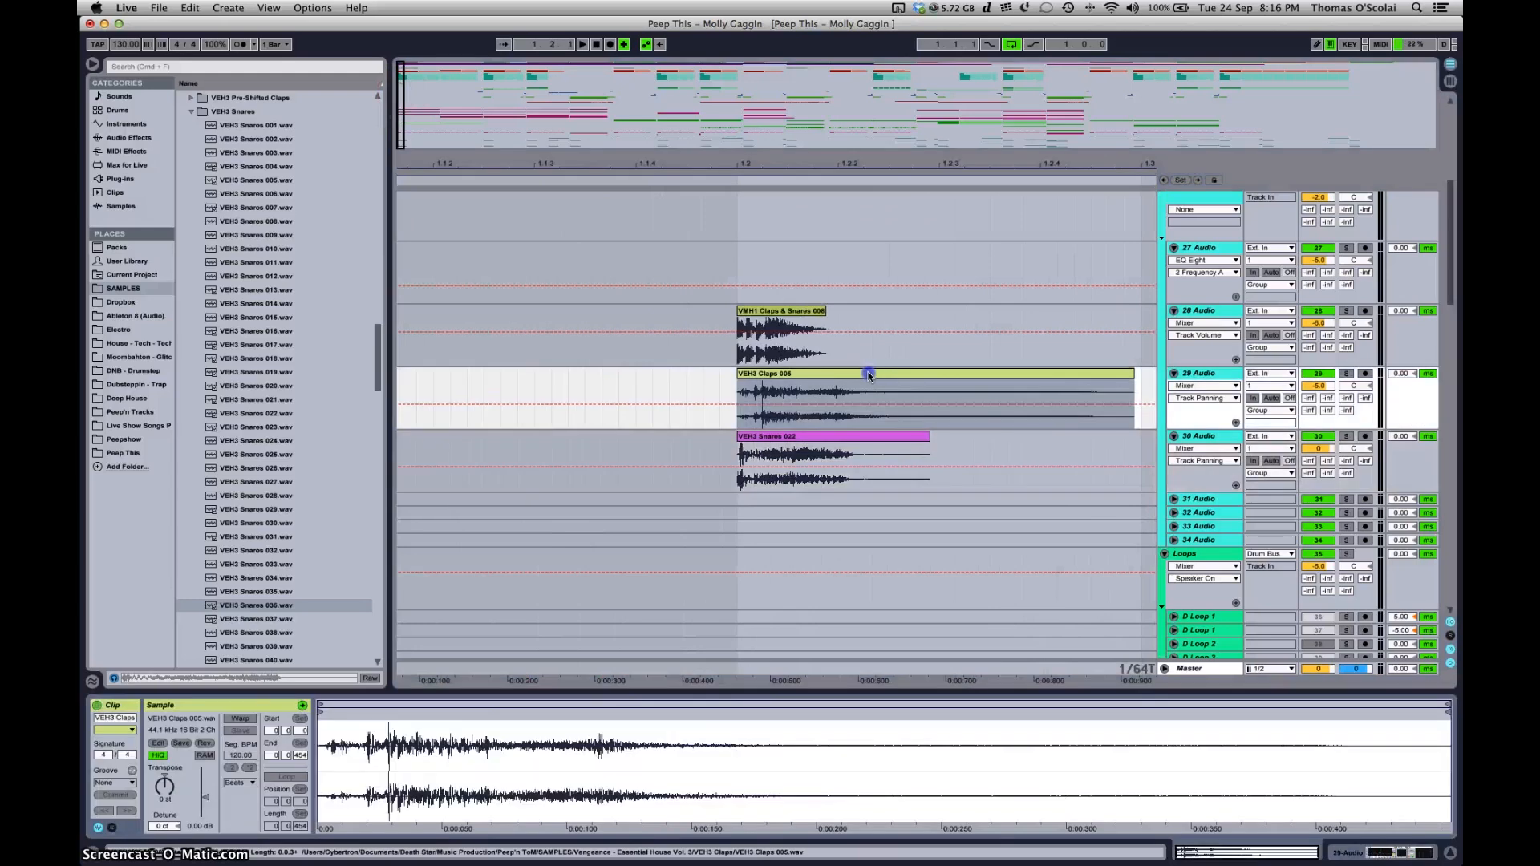
drag(868, 376, 853, 377)
key(space)
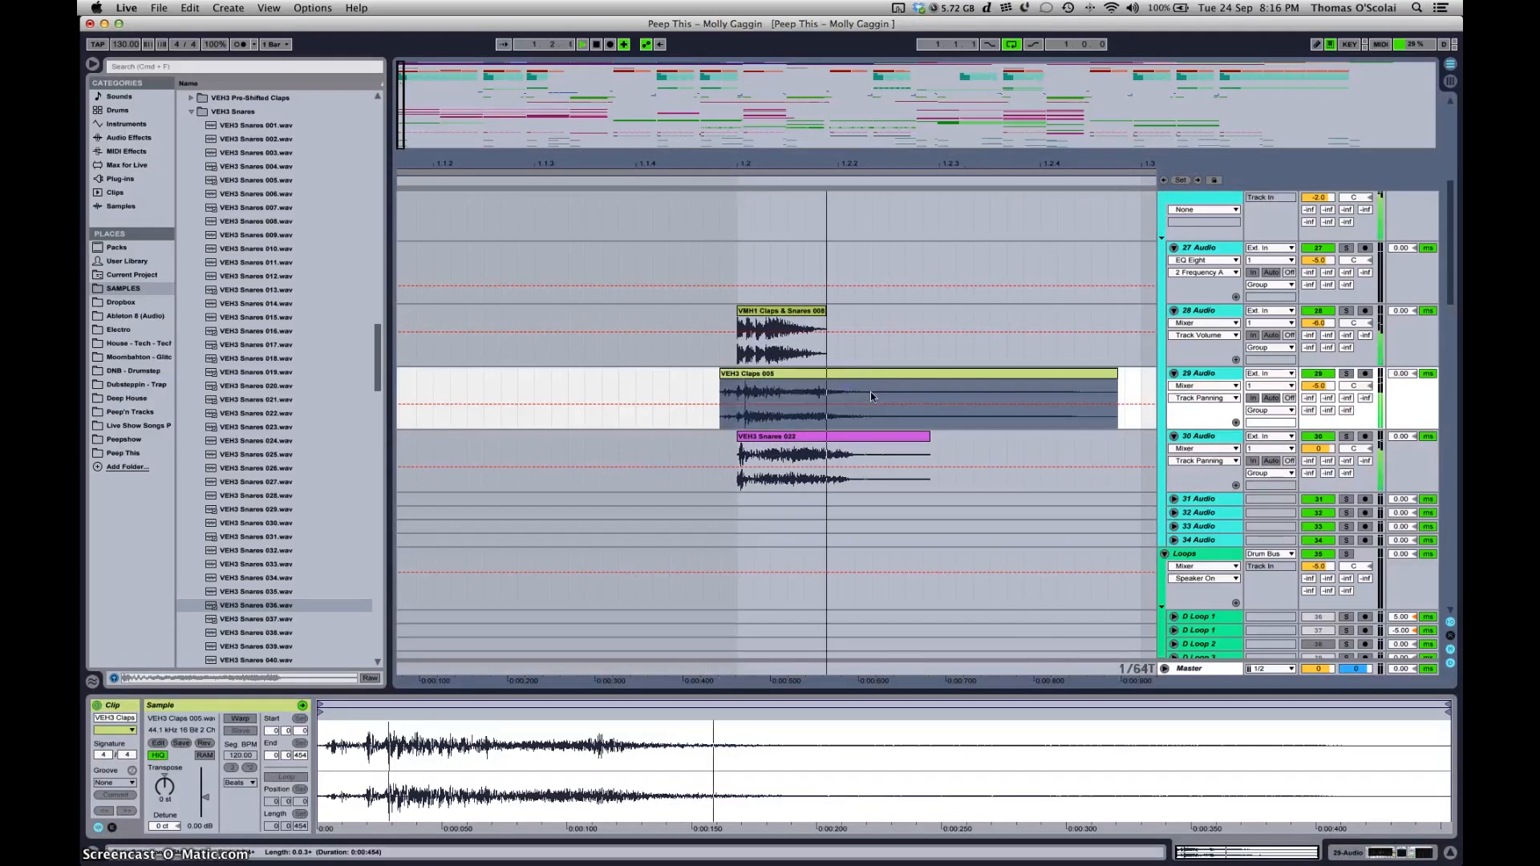
mouse_move(812, 436)
mouse_down()
mouse_move(799, 439)
mouse_move(819, 438)
mouse_up()
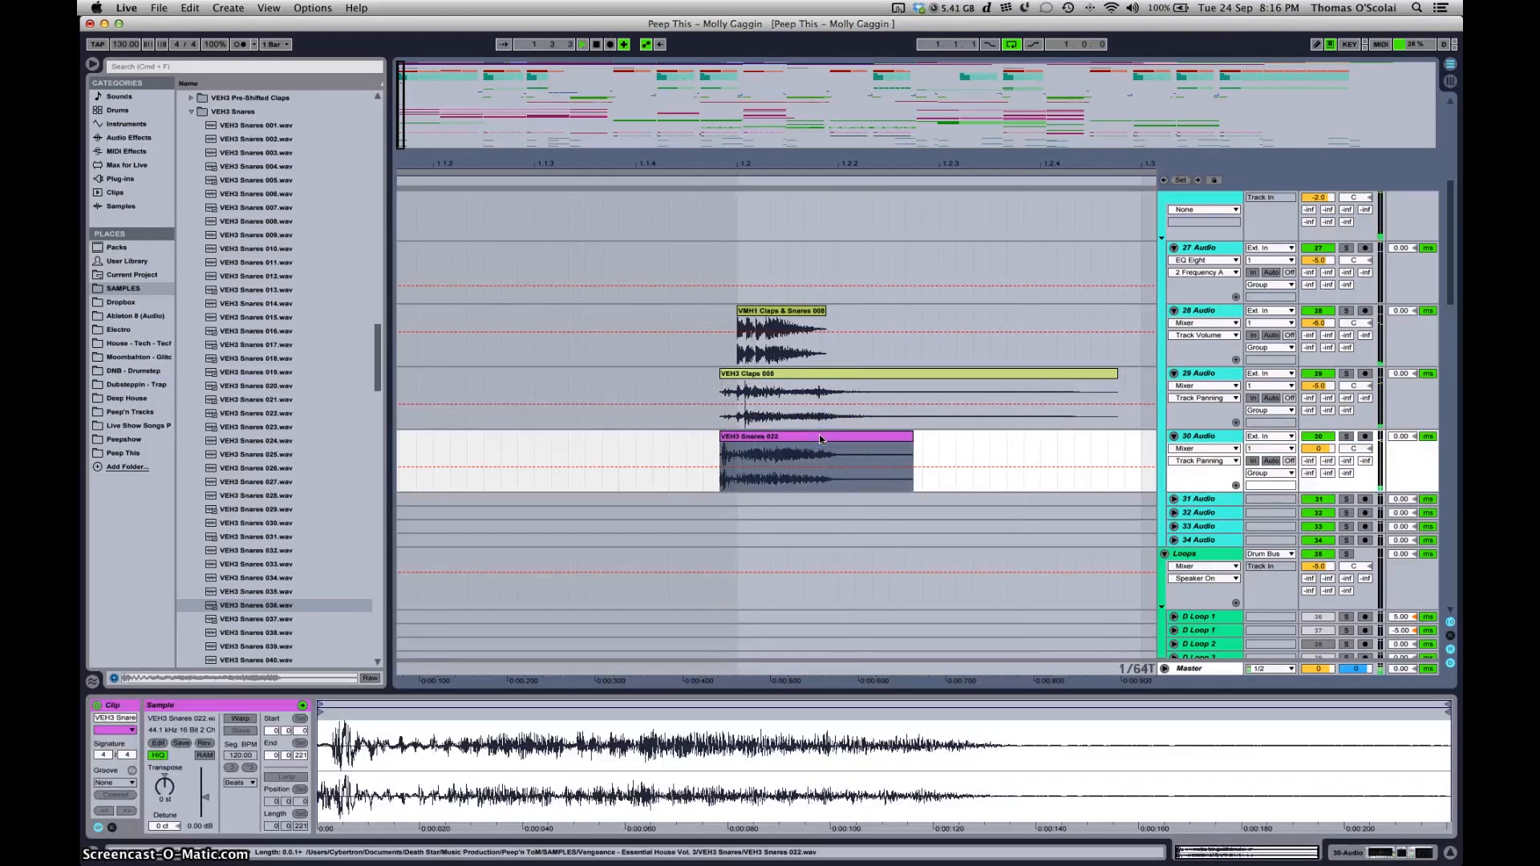
At beat 1.2, shift VEH3 Snares 022 slightly later and move VMH1 Claps & Snares 008 to VEH3 Claps 005's start, checking by playback
drag(819, 435, 850, 436)
click(852, 440)
key(space)
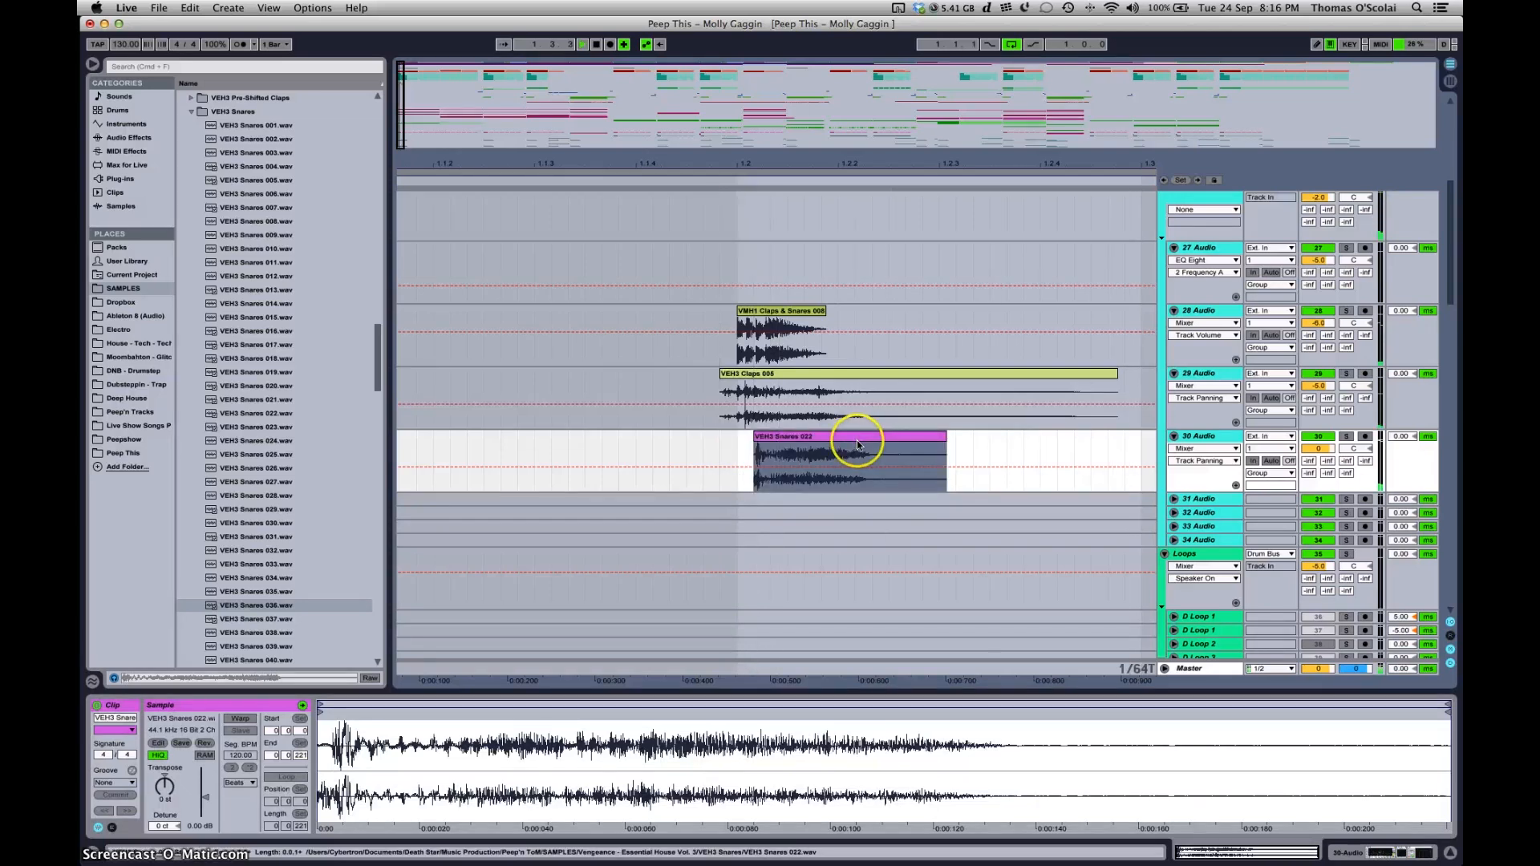
key(space)
click(834, 438)
drag(776, 311, 760, 311)
key(space)
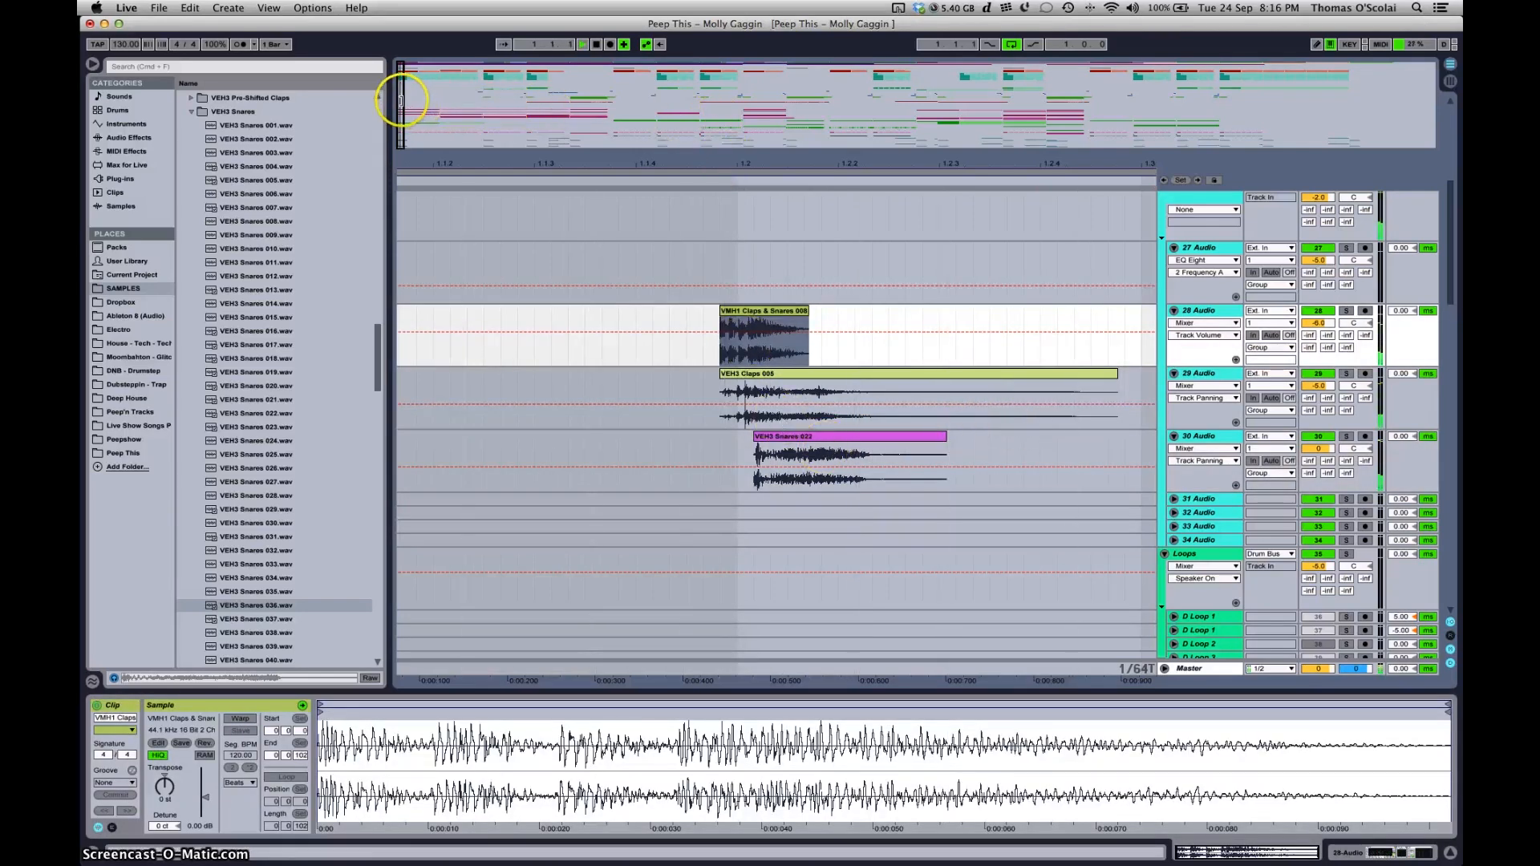
On a finer 1/128T grid, nudge VMH1 Claps & Snares 008 slightly later and VEH3 Snares 022 slightly earlier at beat 1.2
drag(403, 98, 402, 106)
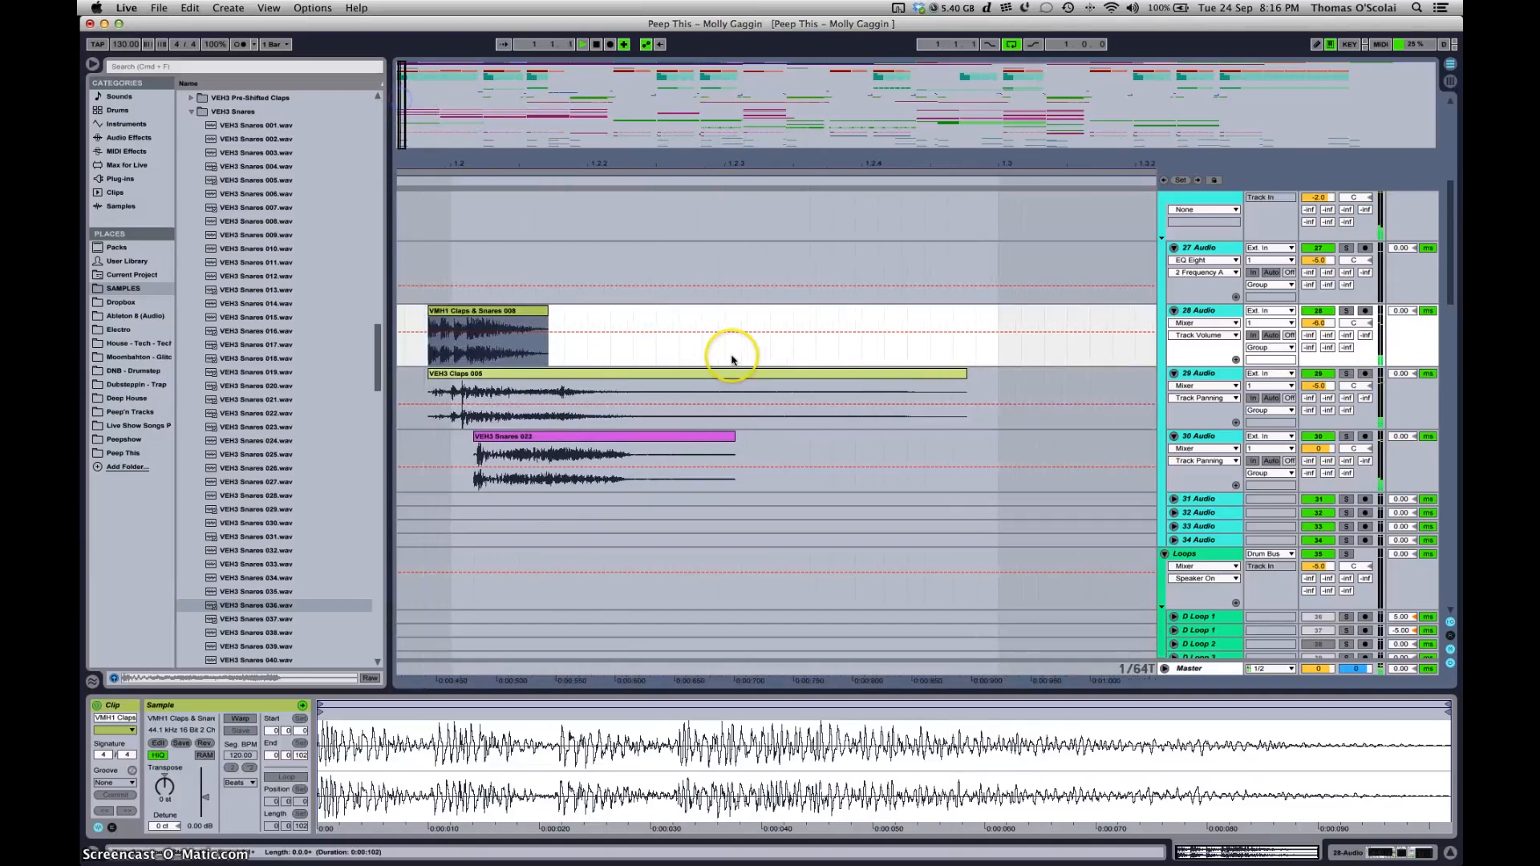
key(super+1)
drag(605, 311, 618, 311)
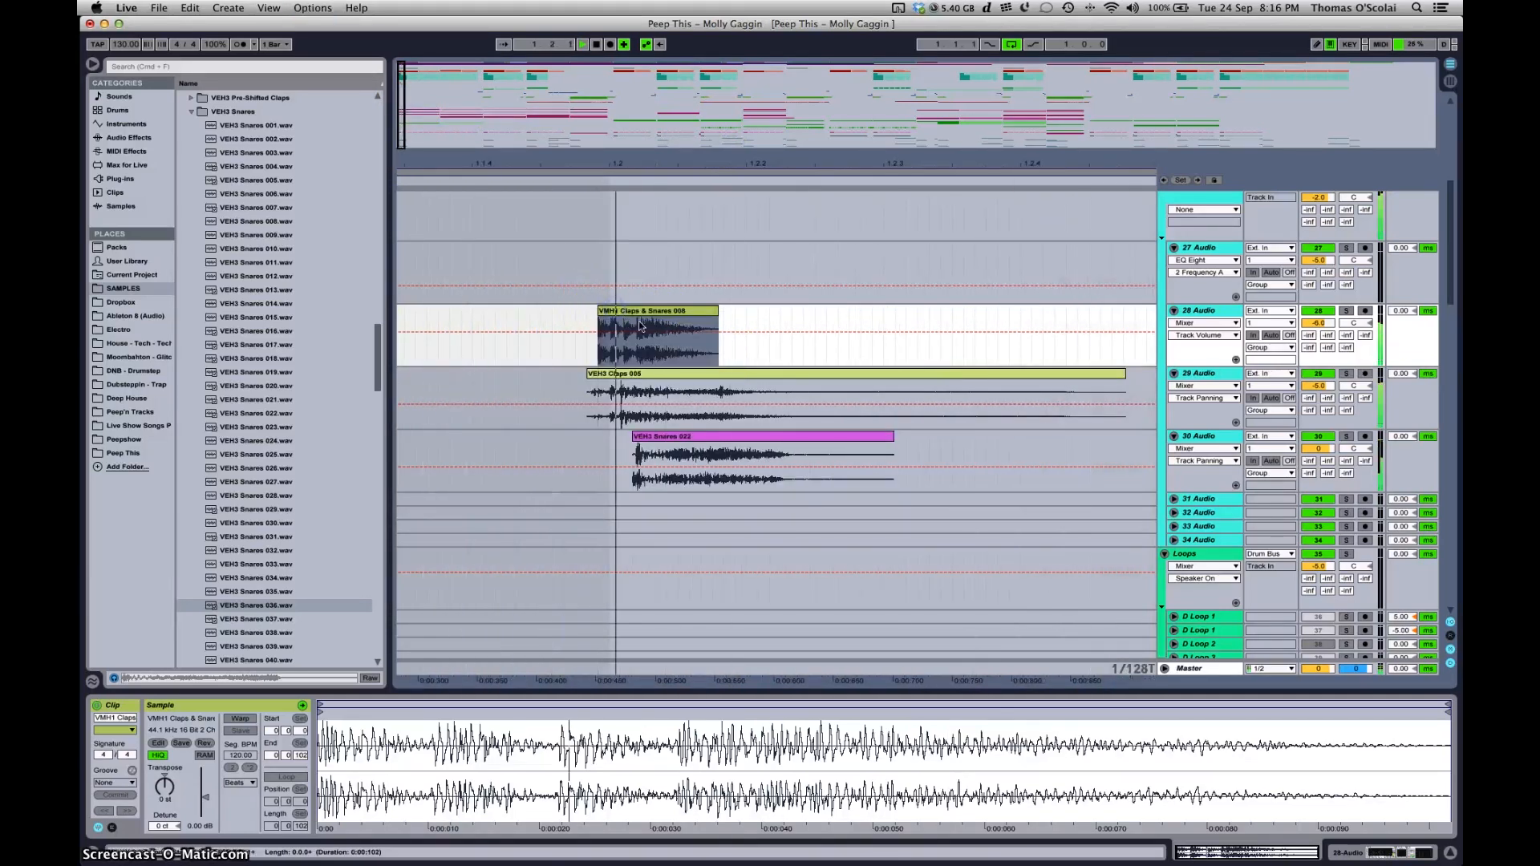
drag(662, 436, 680, 448)
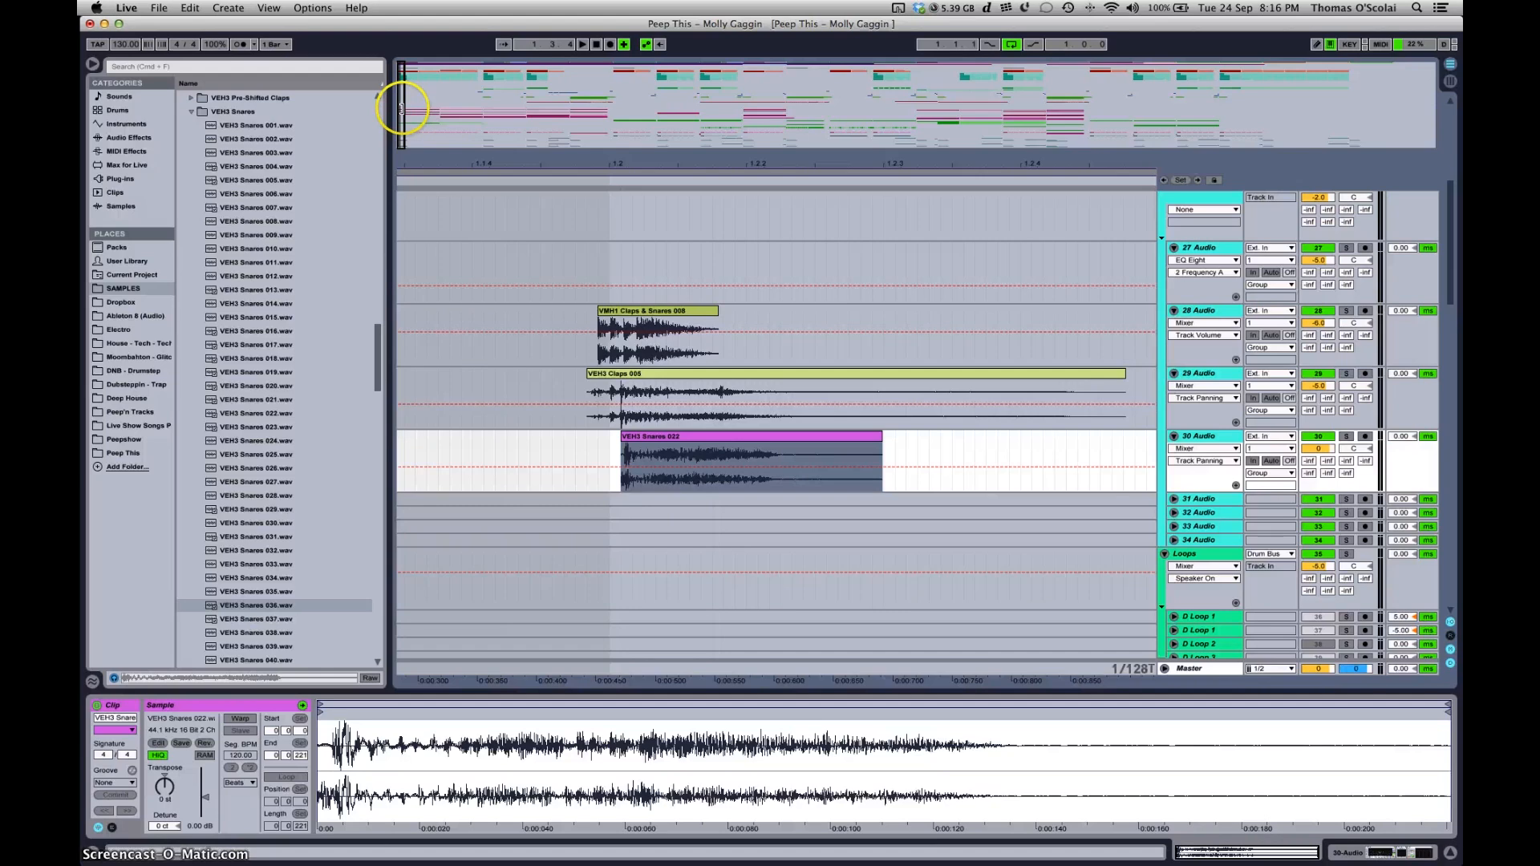
Replace the beat 1.4 clips on tracks 28 to 30 with copies of the three staggered beat 1.2 clips
drag(403, 110, 403, 108)
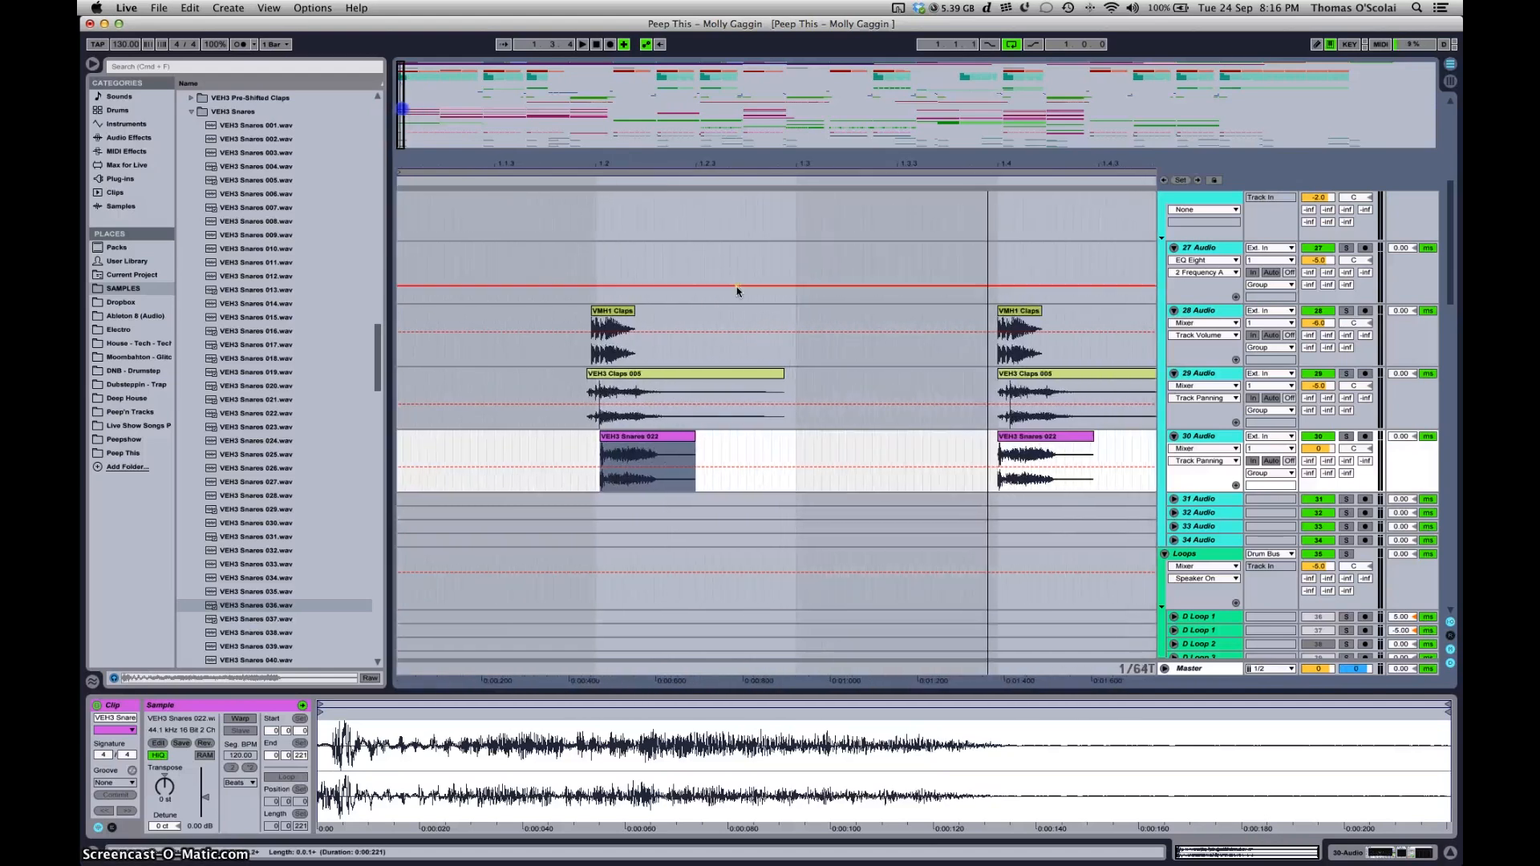
drag(989, 357, 1155, 465)
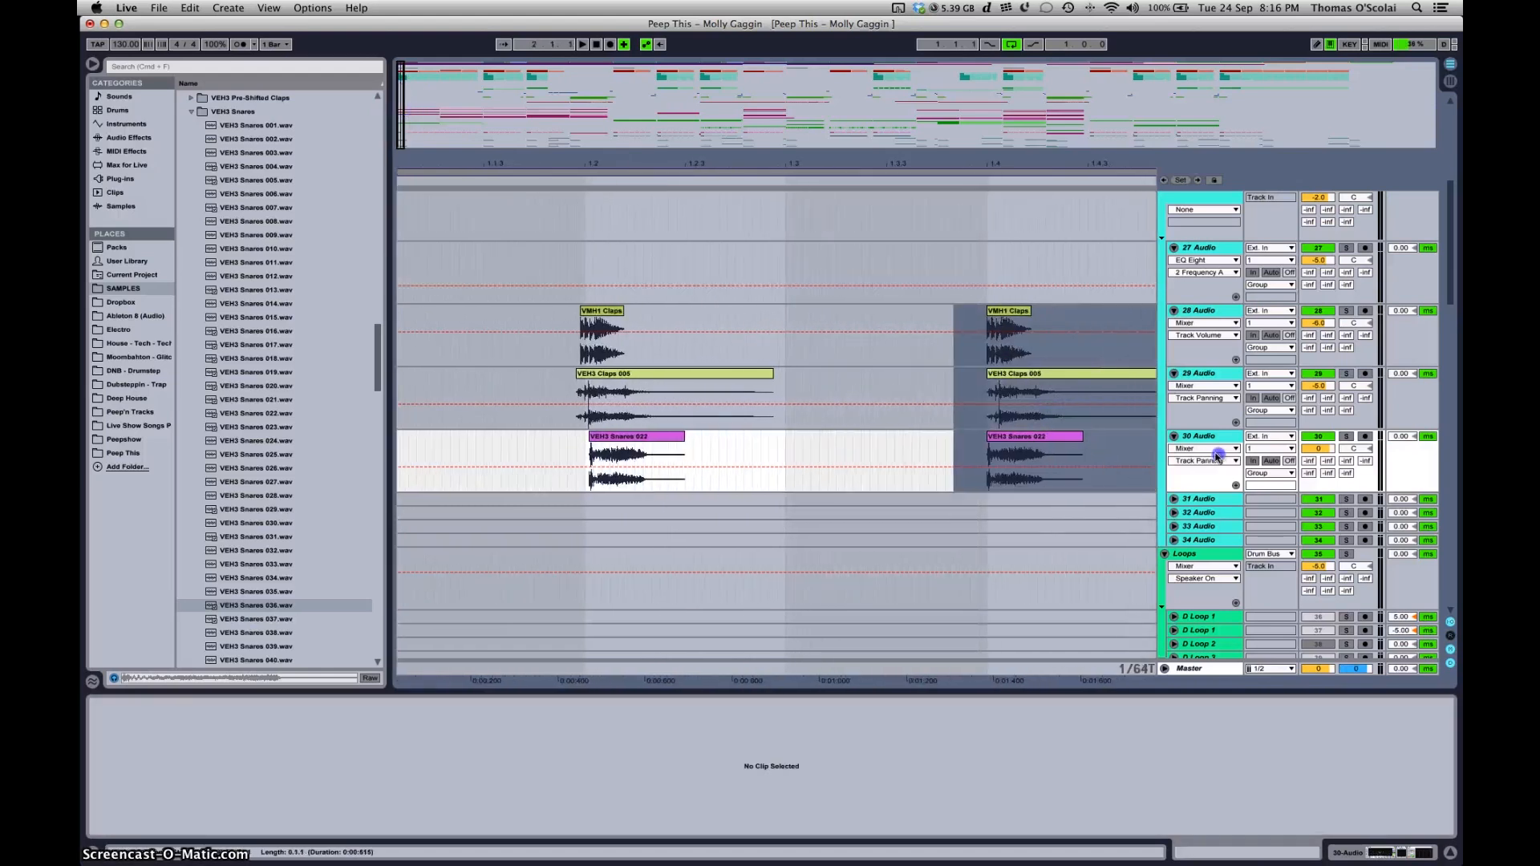
key(Delete)
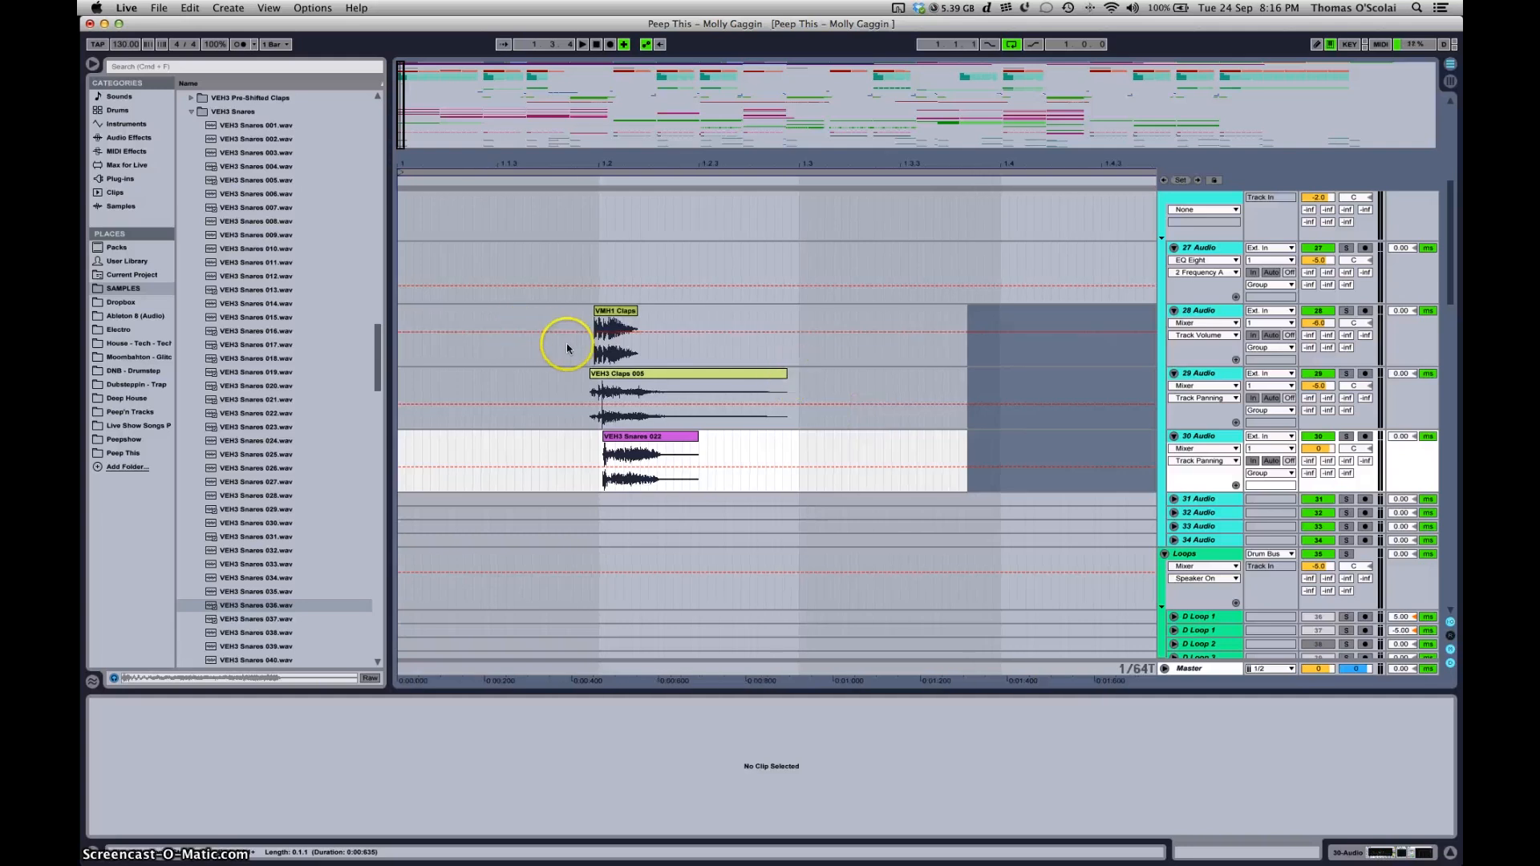
drag(581, 350, 800, 450)
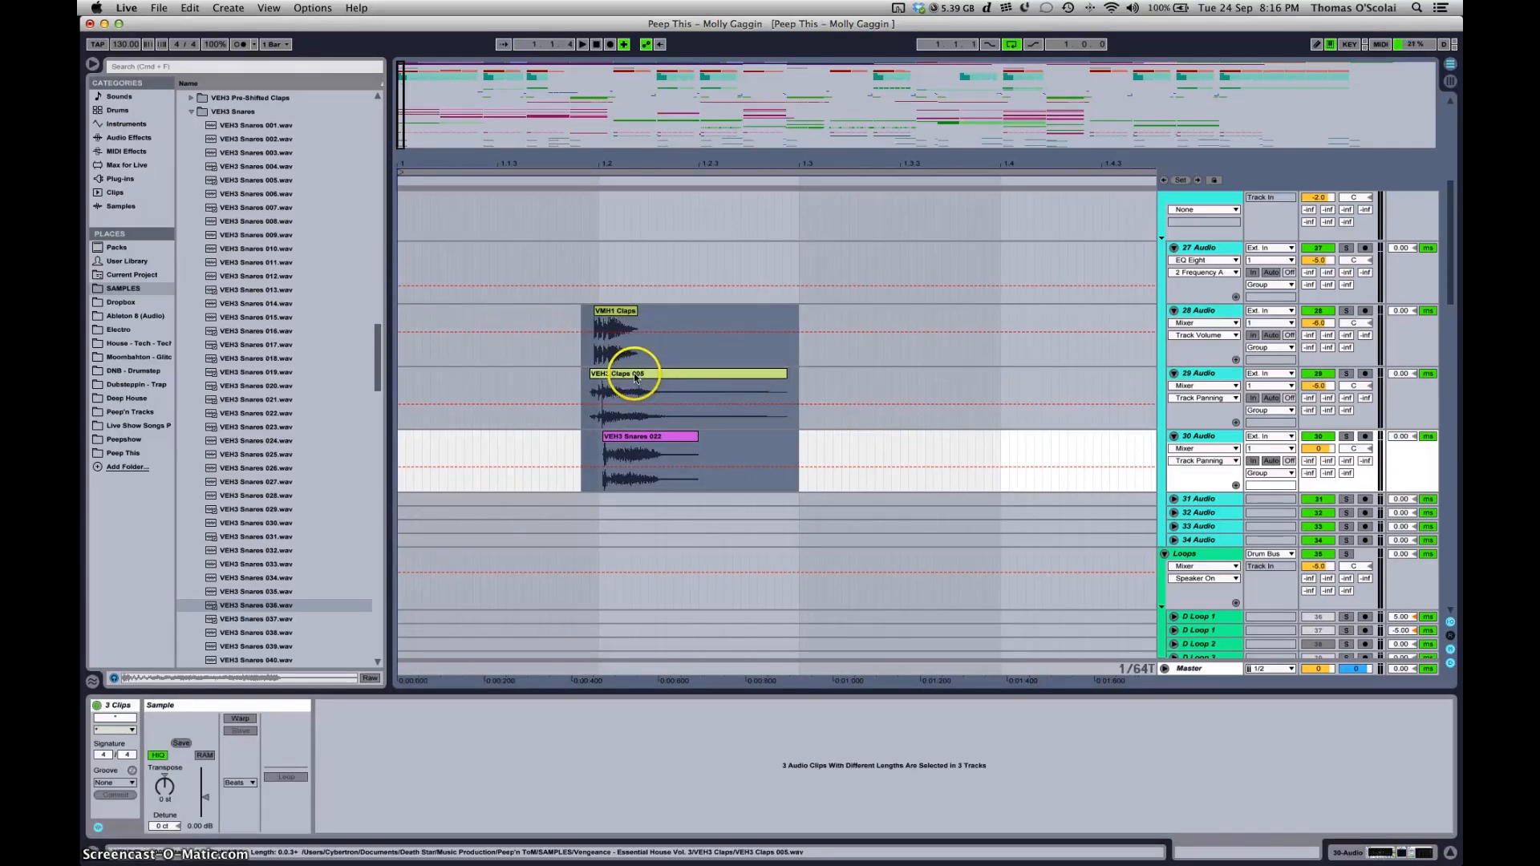
drag(634, 377, 1037, 380)
click(418, 404)
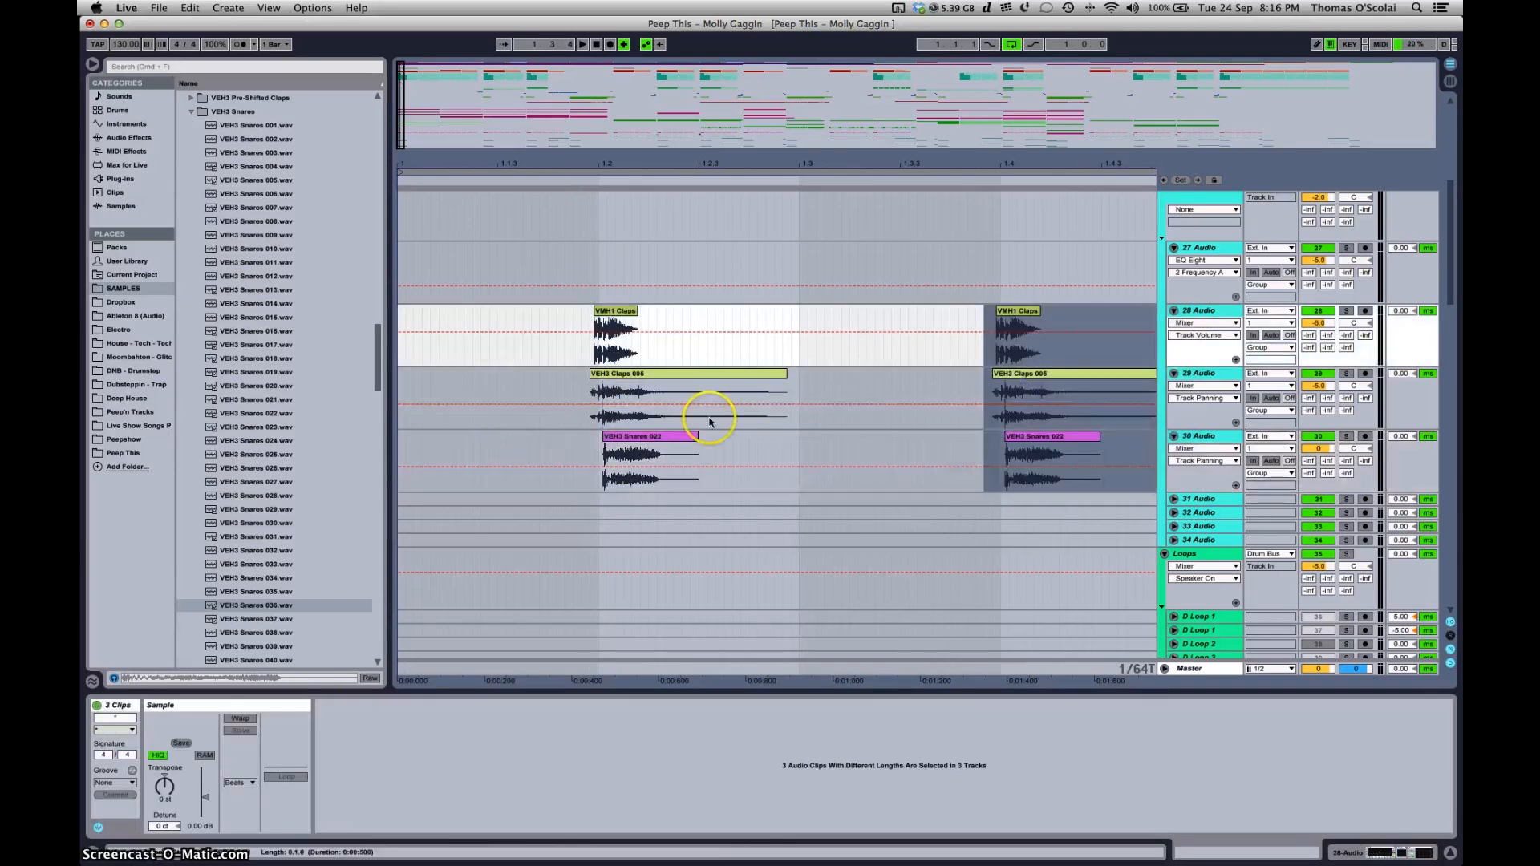
Inspect the EQ Eight curves of tracks 28 and 29, and play the VEH3 Claps 005 layer soloed
click(1232, 313)
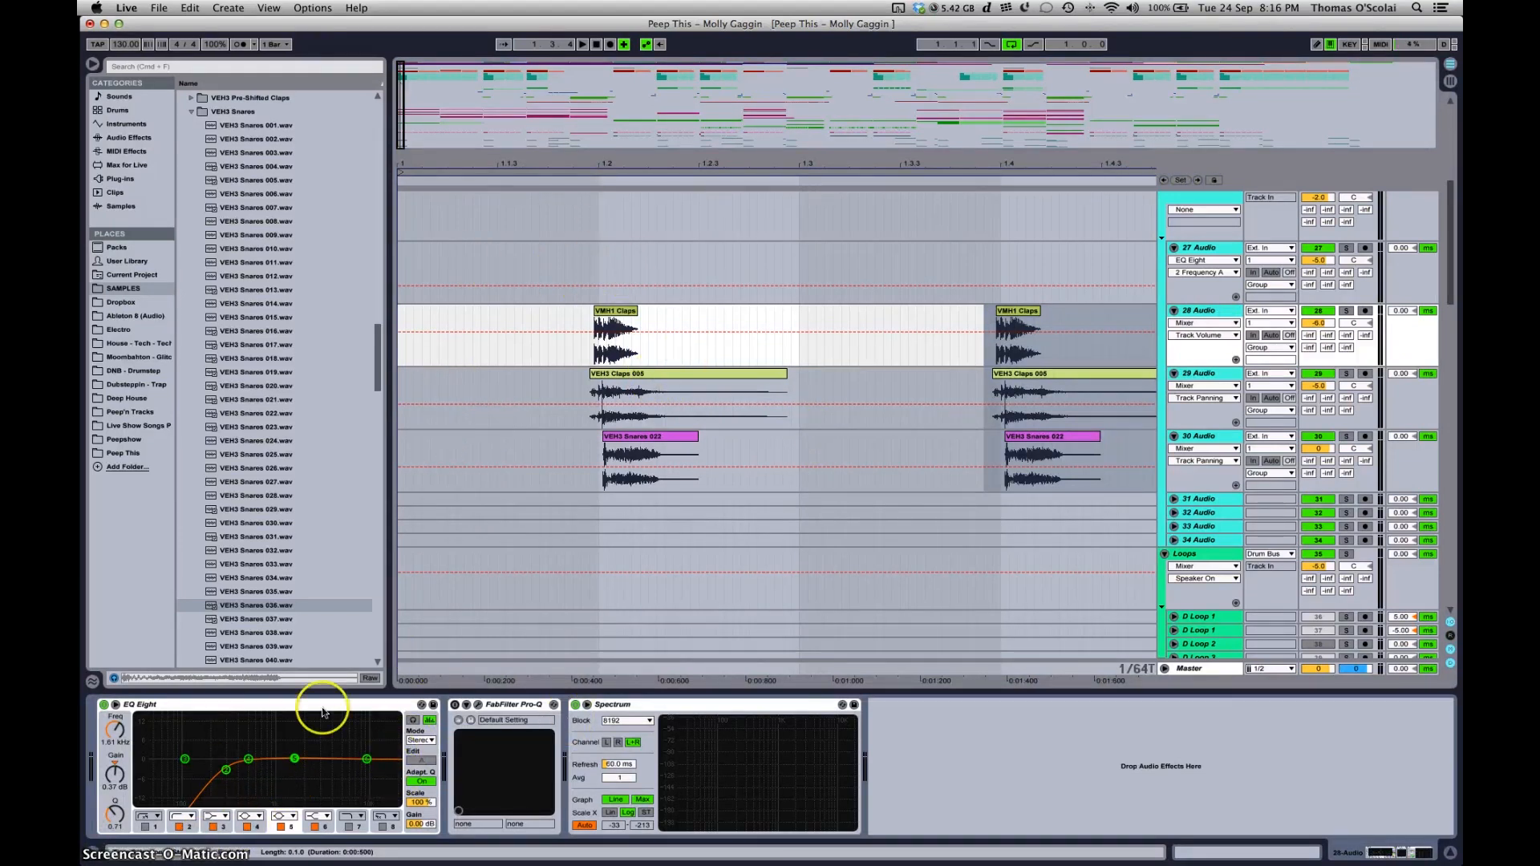
click(682, 370)
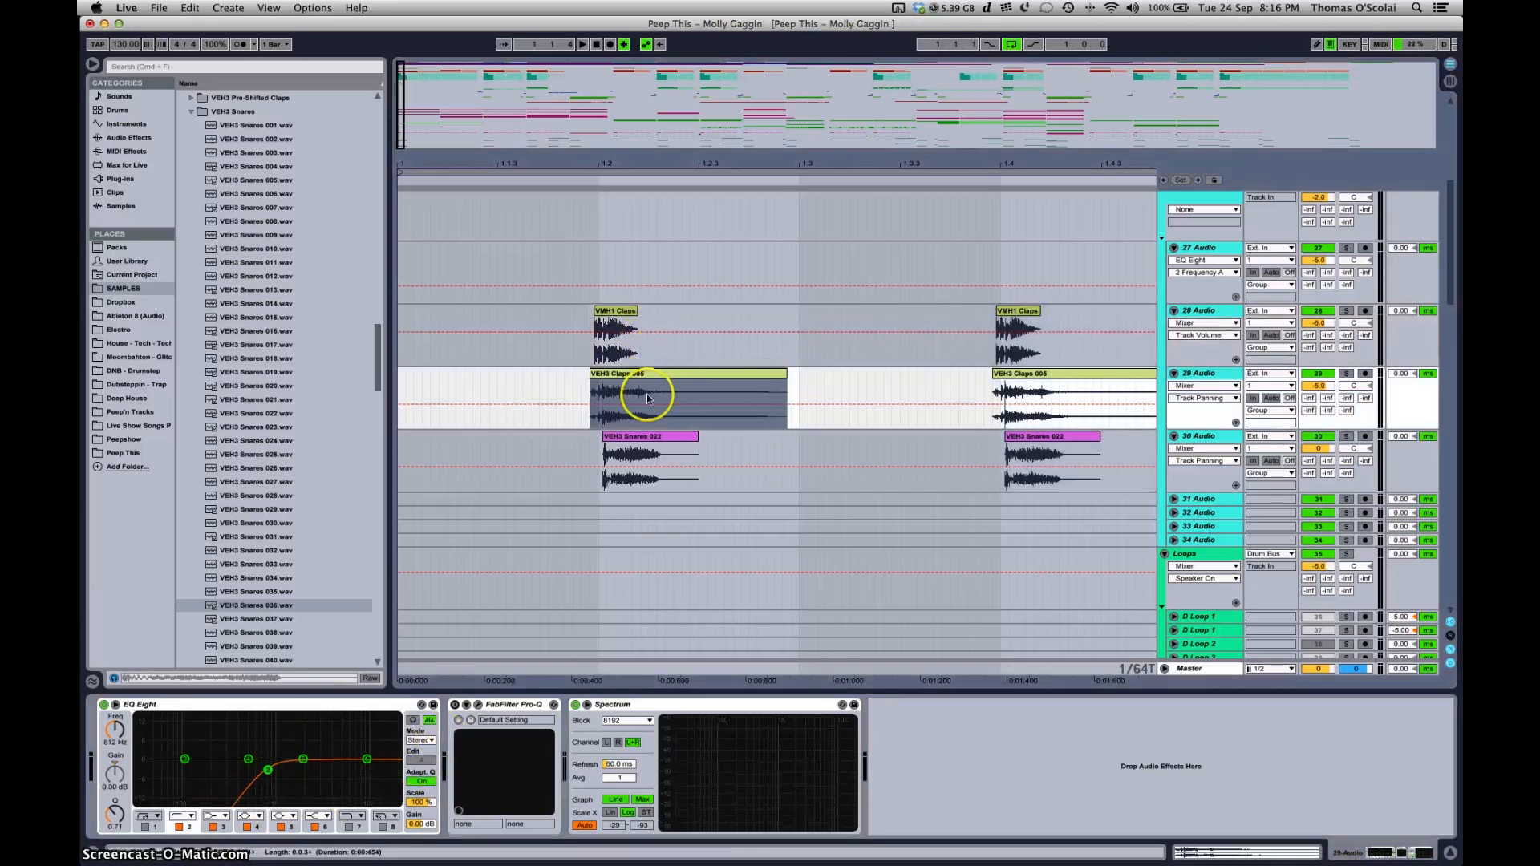
click(1347, 374)
key(space)
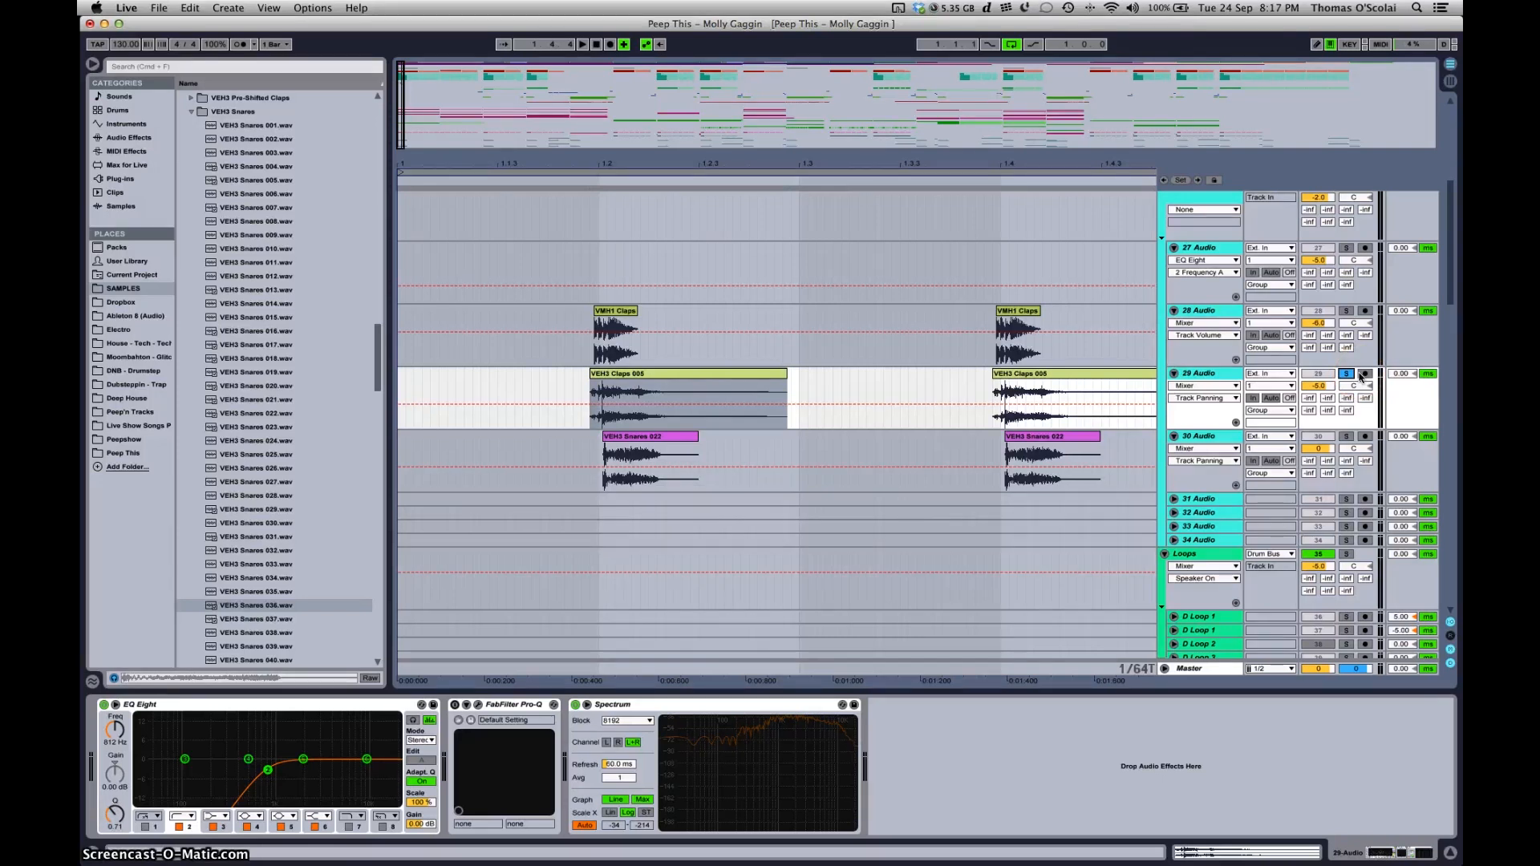
click(1033, 384)
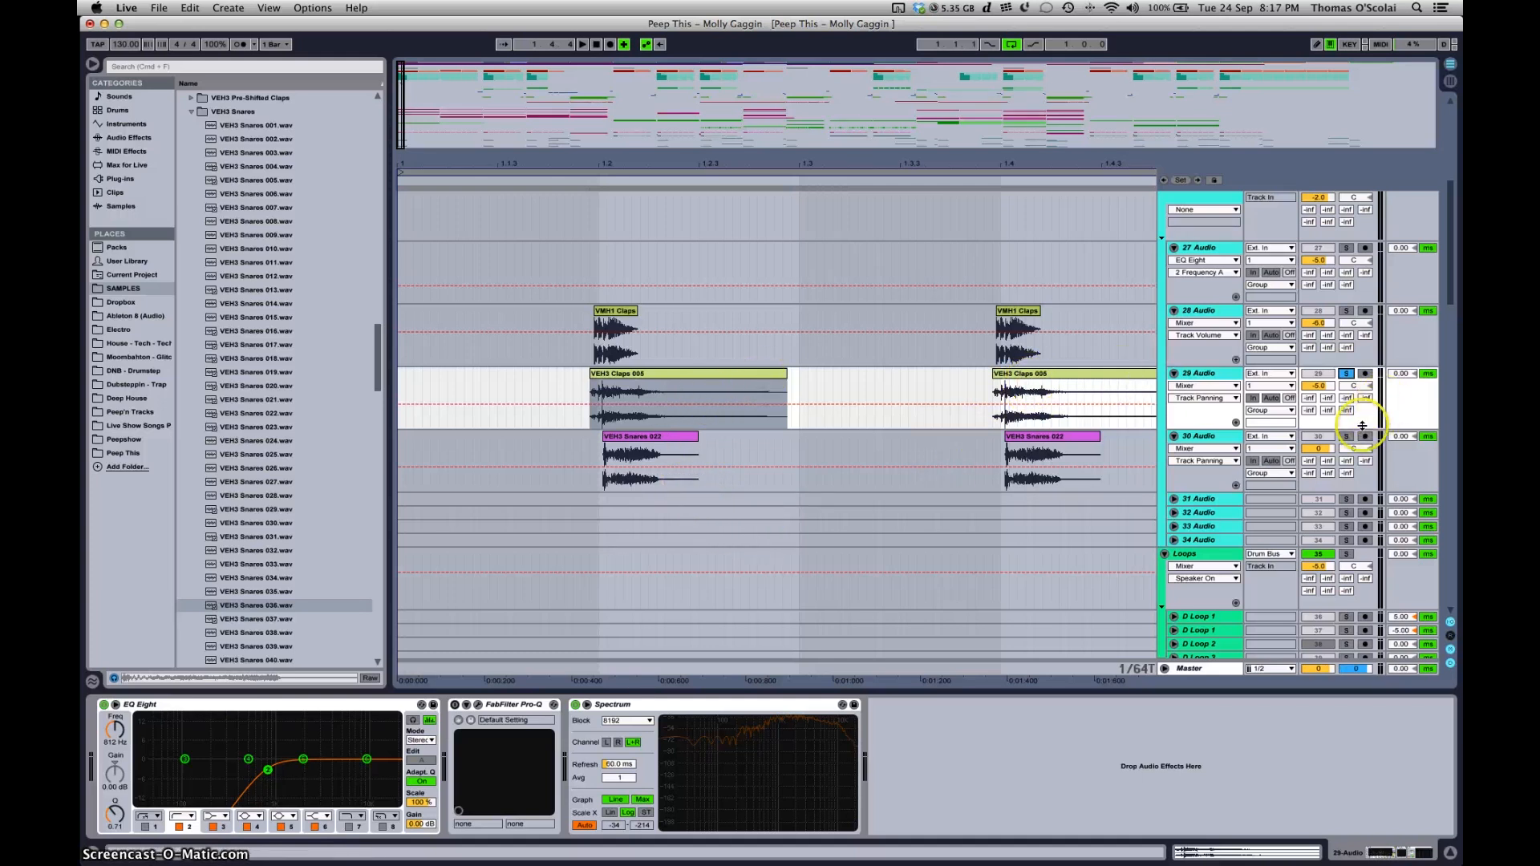
Play the VEH3 Snares 022 layer on track 30 soloed from just before beat 1.2, and clear the solo
click(548, 439)
key(space)
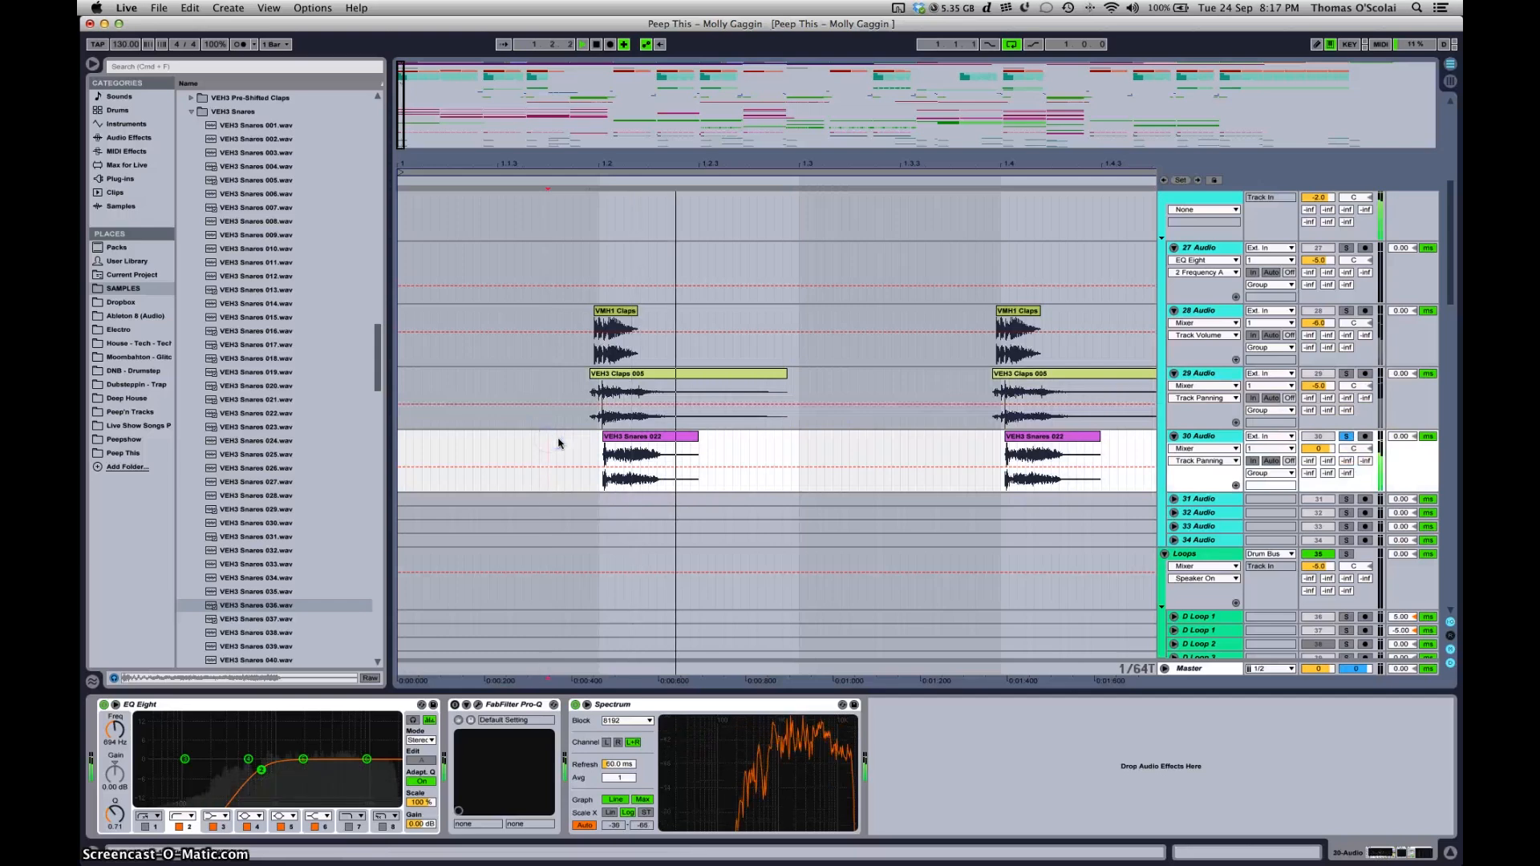
click(1346, 436)
key(space)
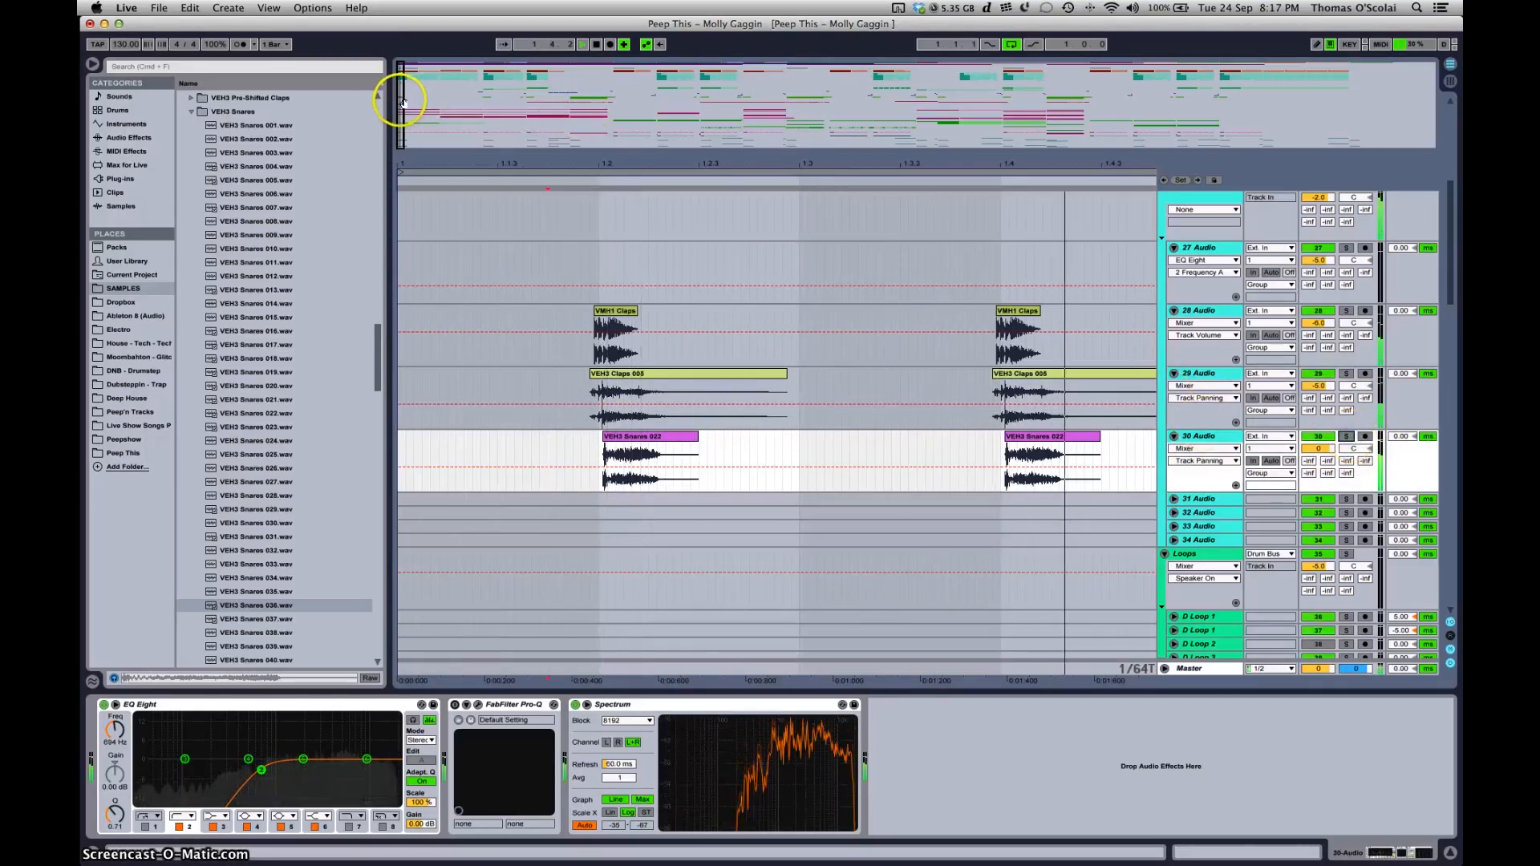
Listen to the loop with all clap and snare layers together, and stop playback
drag(401, 101, 401, 78)
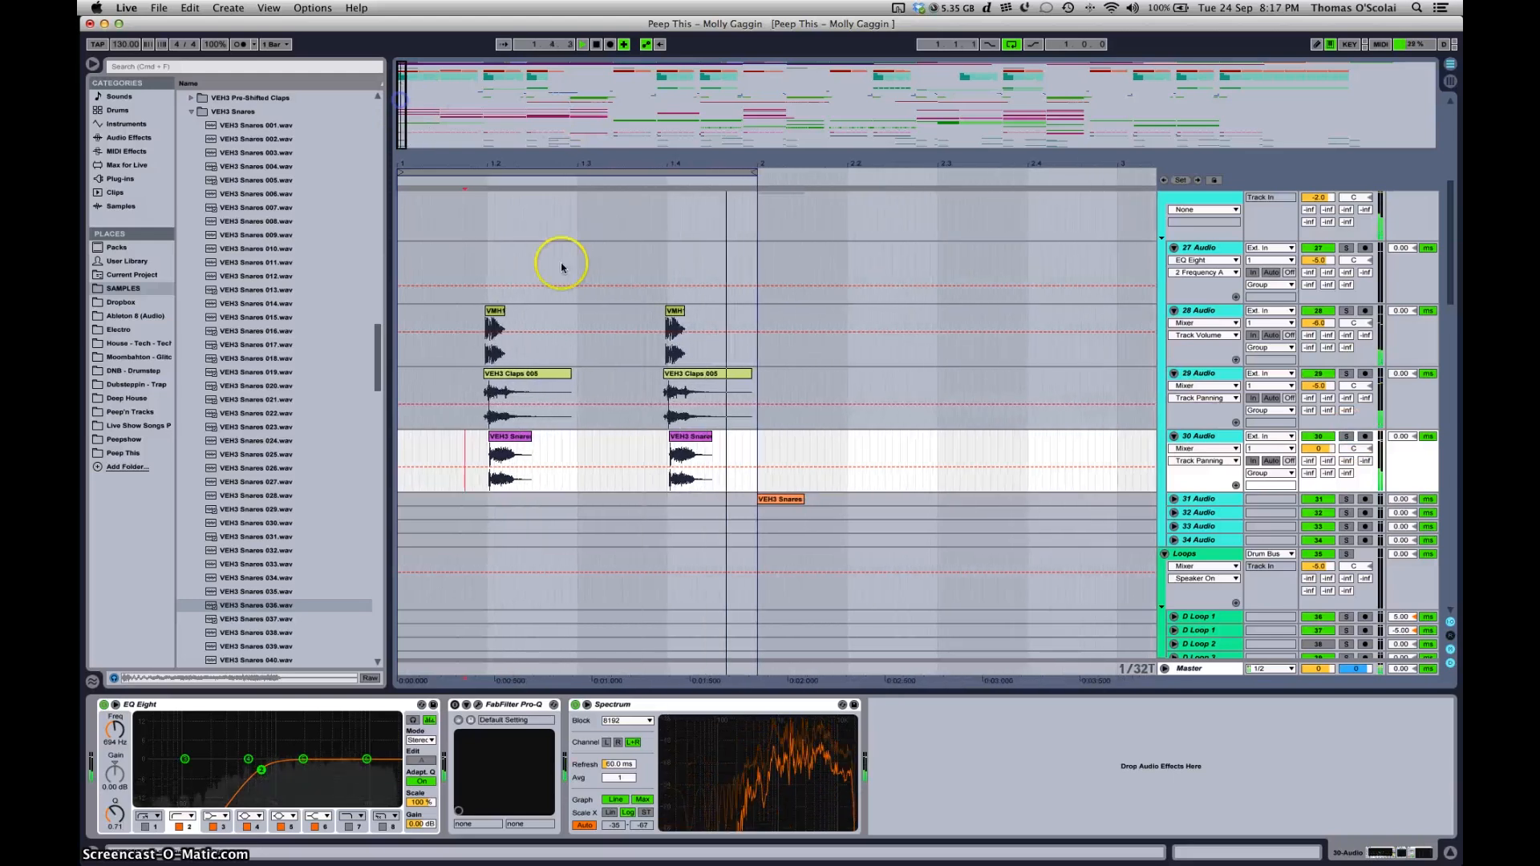
scroll(688, 319, up, 6)
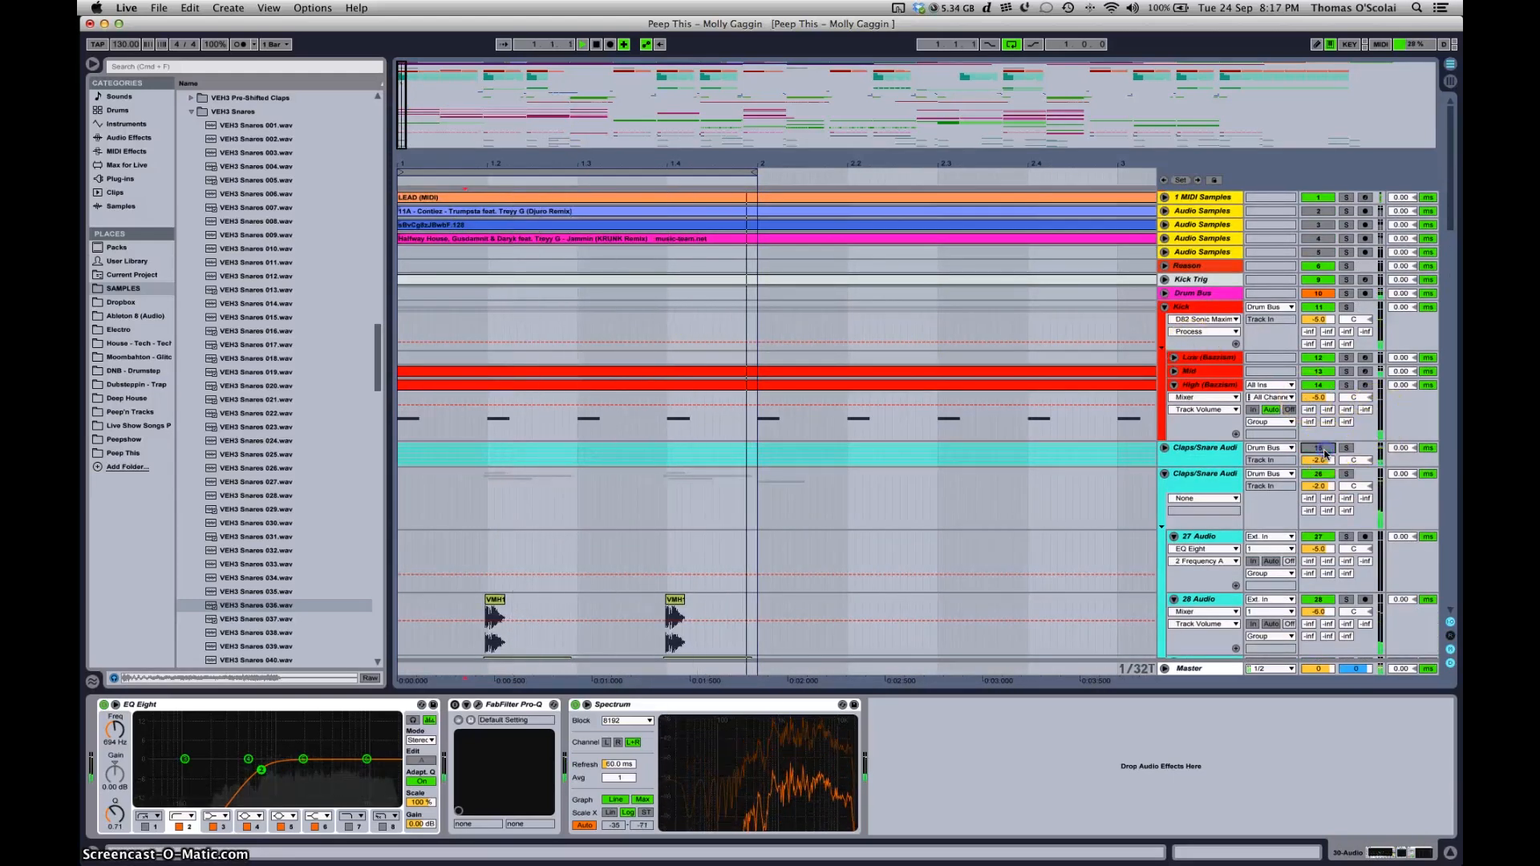
scroll(518, 421, down, 8)
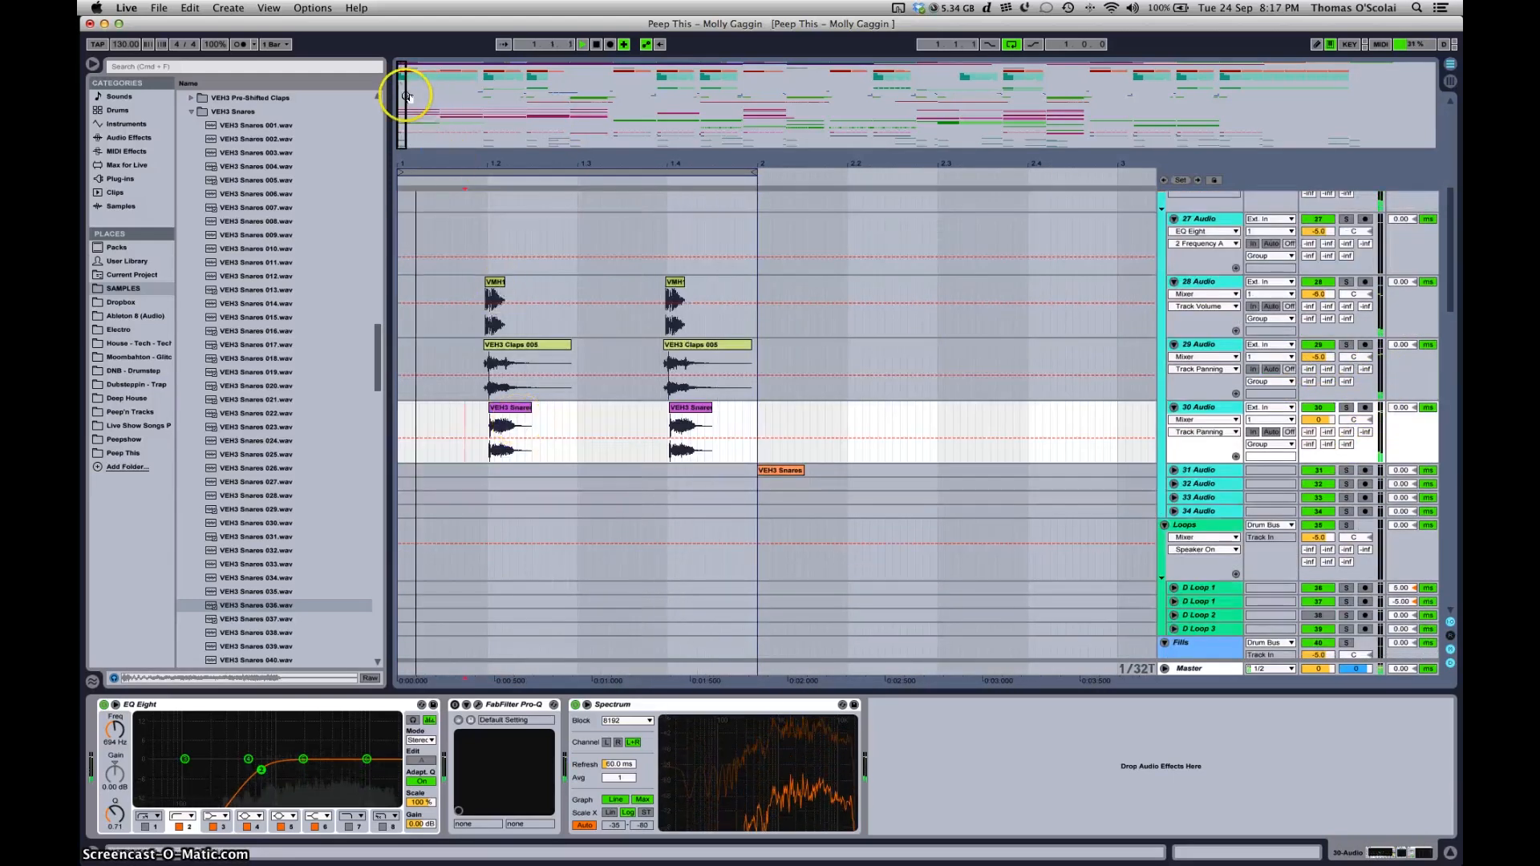
drag(403, 100, 404, 121)
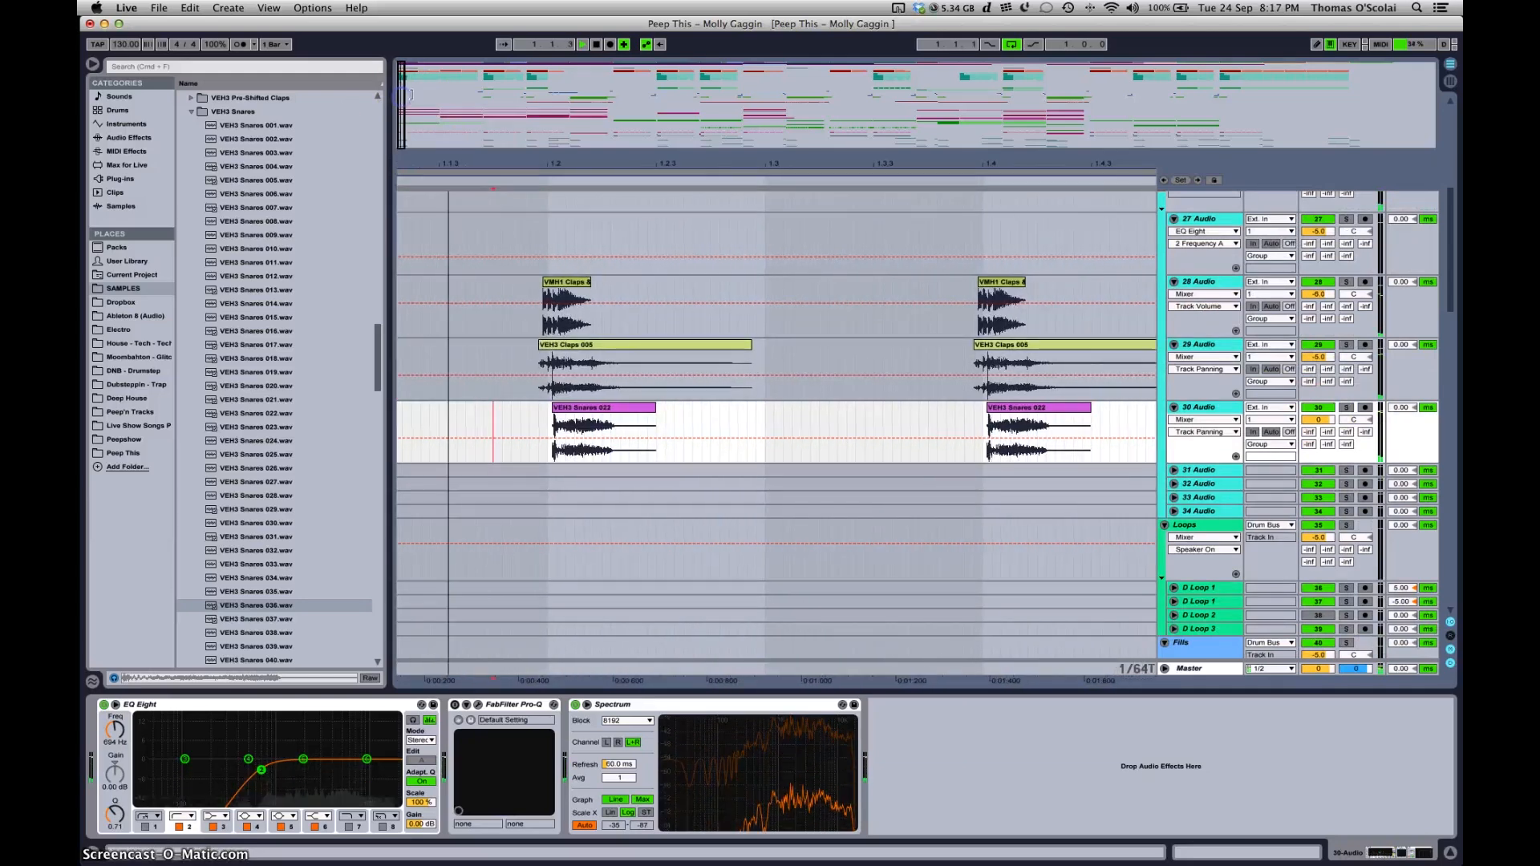
key(space)
In track 29's EQ Eight, lower the low cut to about 347 Hz and boost the highs 3.10 dB near 9.10 kHz, checking by playback
click(1229, 347)
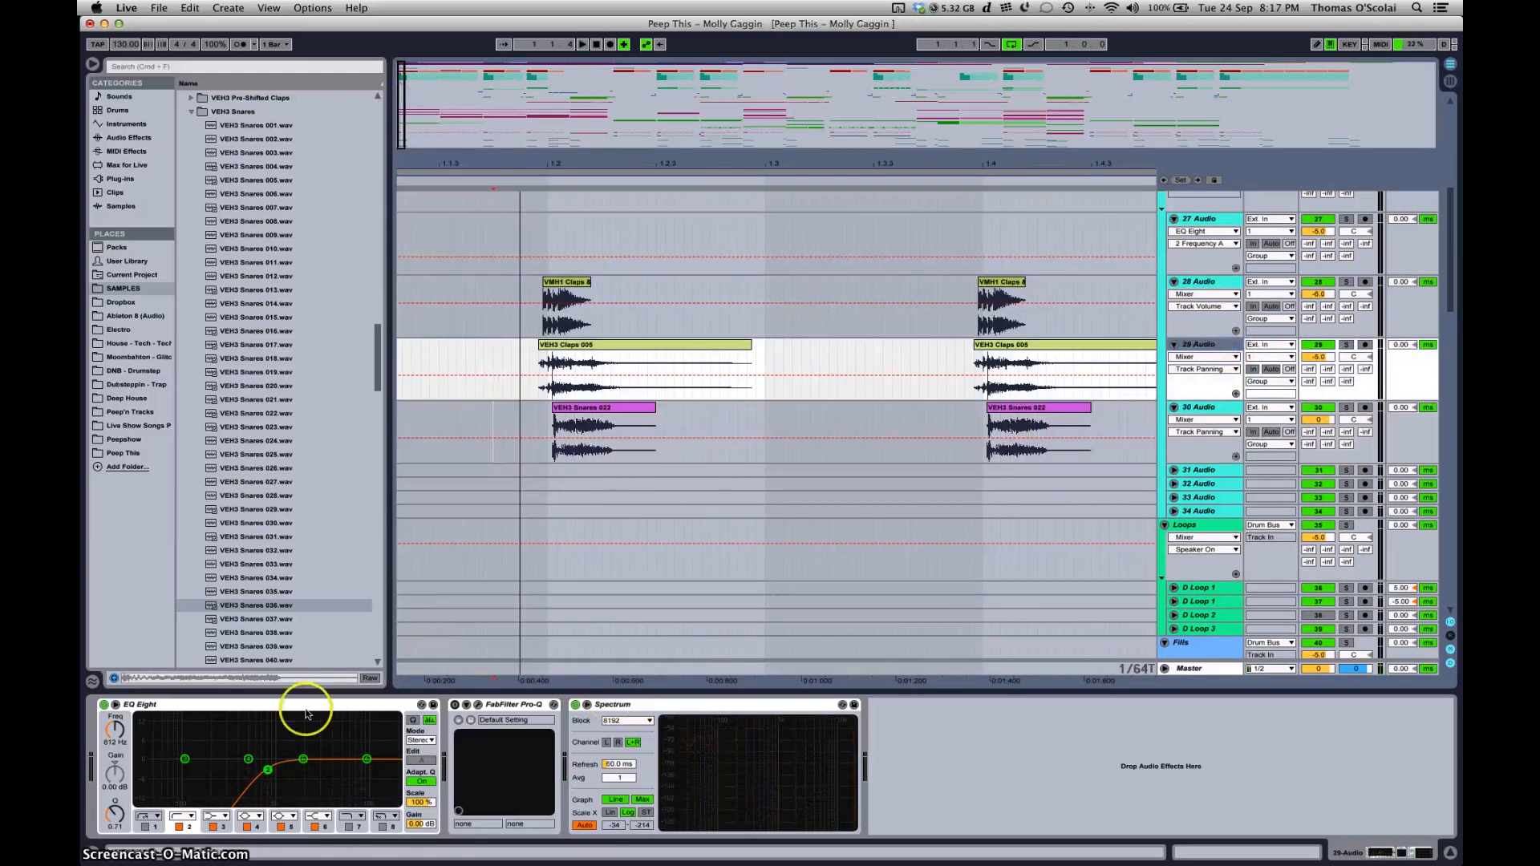
drag(269, 771, 234, 771)
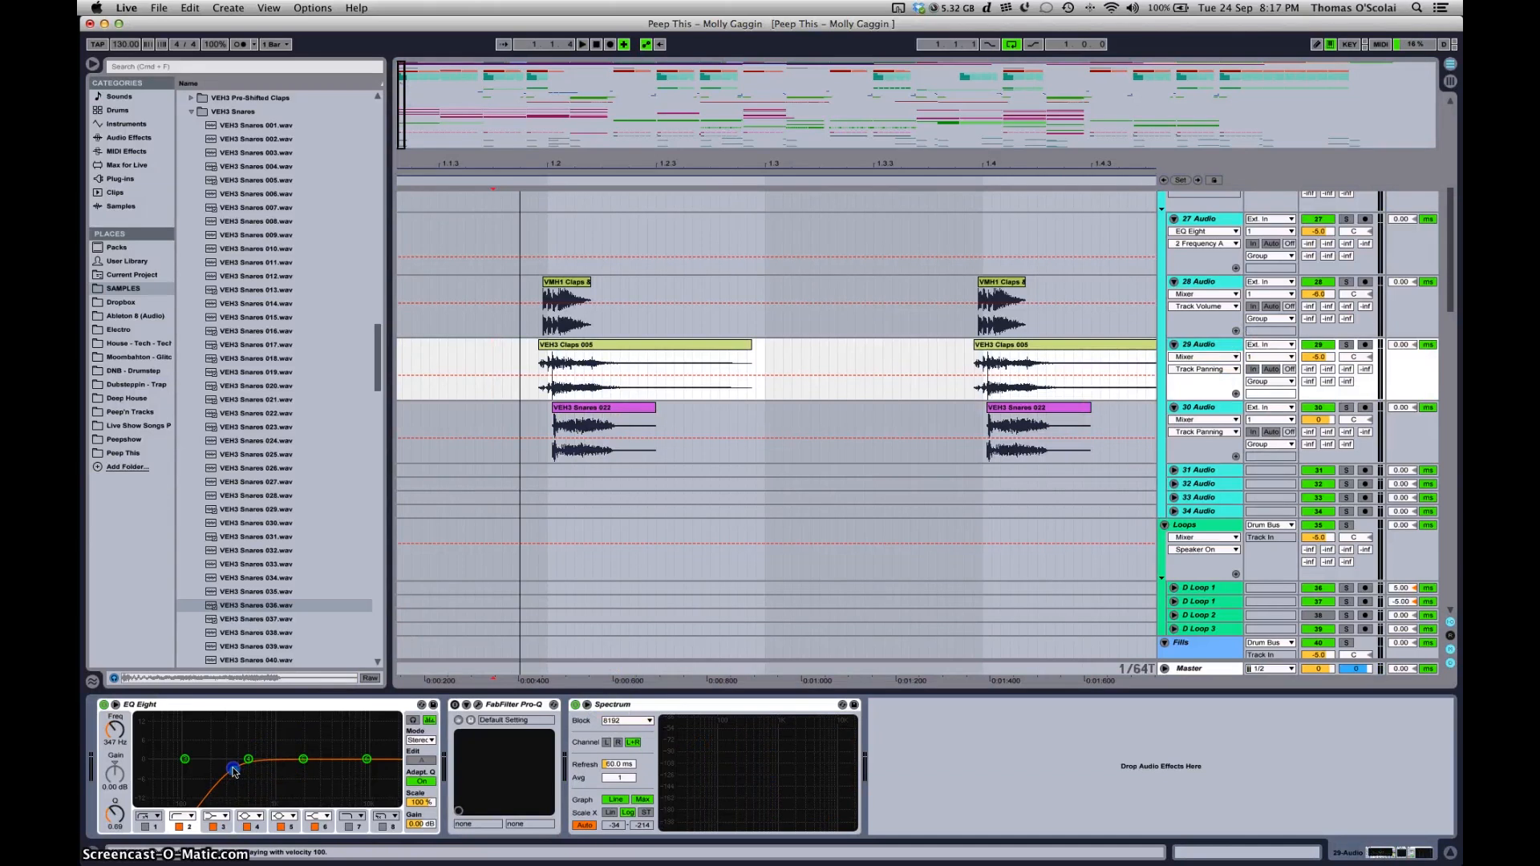
key(space)
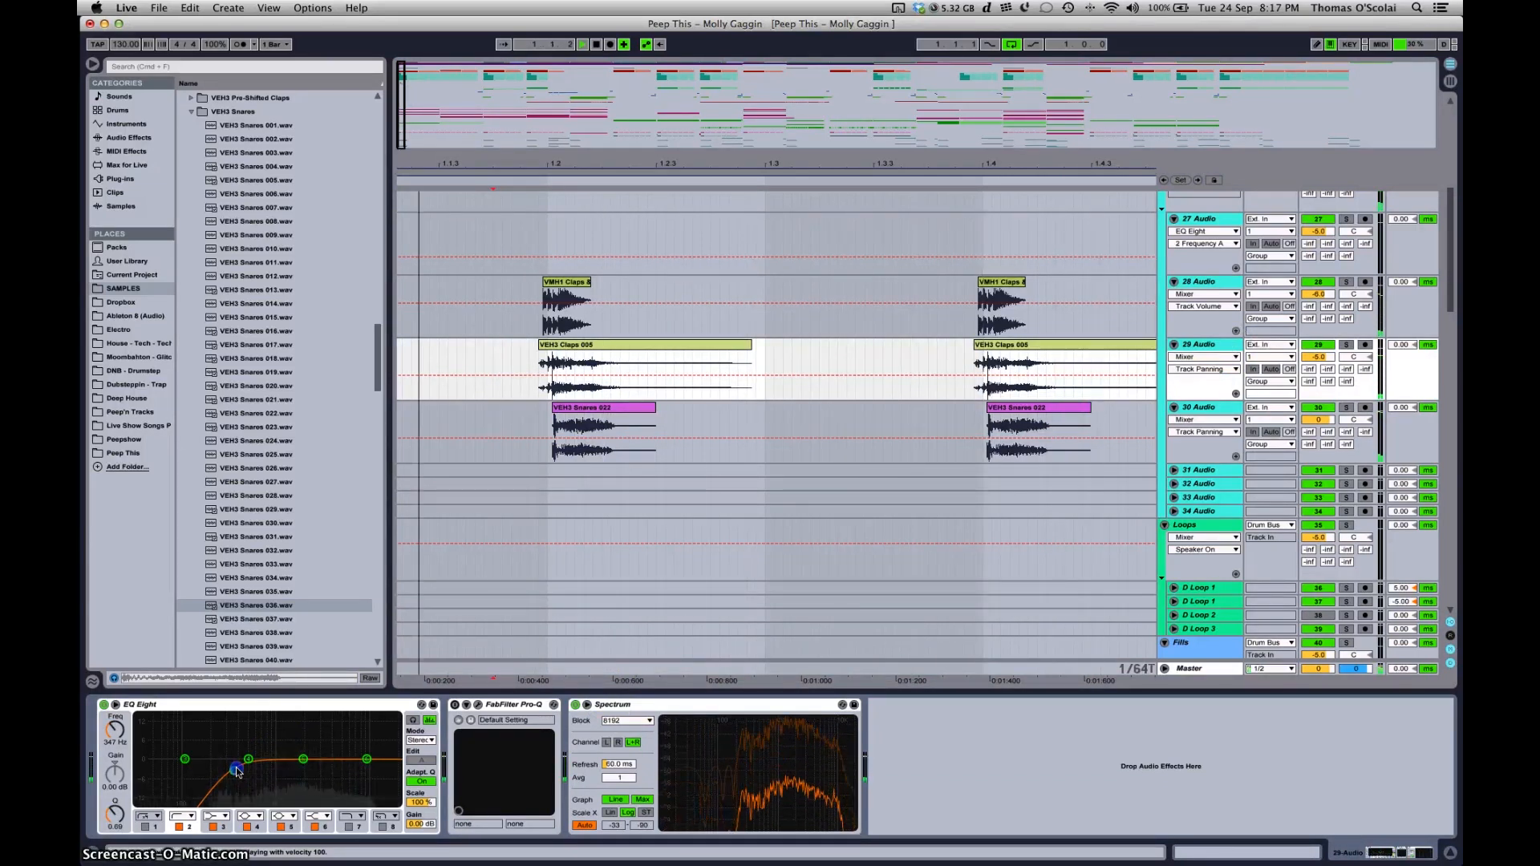
drag(303, 758, 366, 749)
key(space)
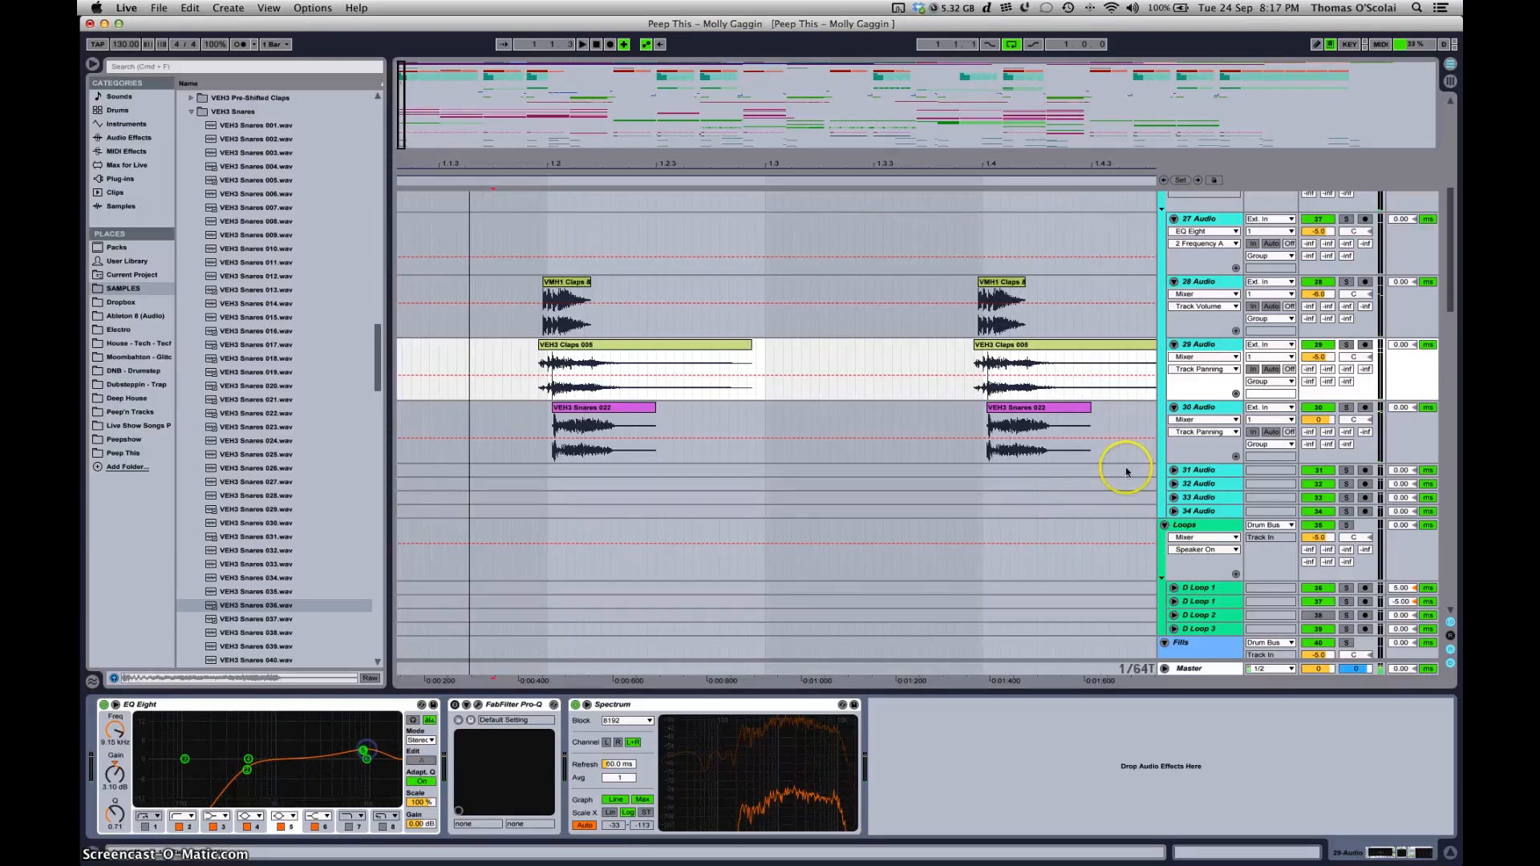
Unfold track 31, move its VEH3 Snares 036 clip to the beat 1.4 hit, and play the loop from before beat 1.2
scroll(777, 402, left, 3)
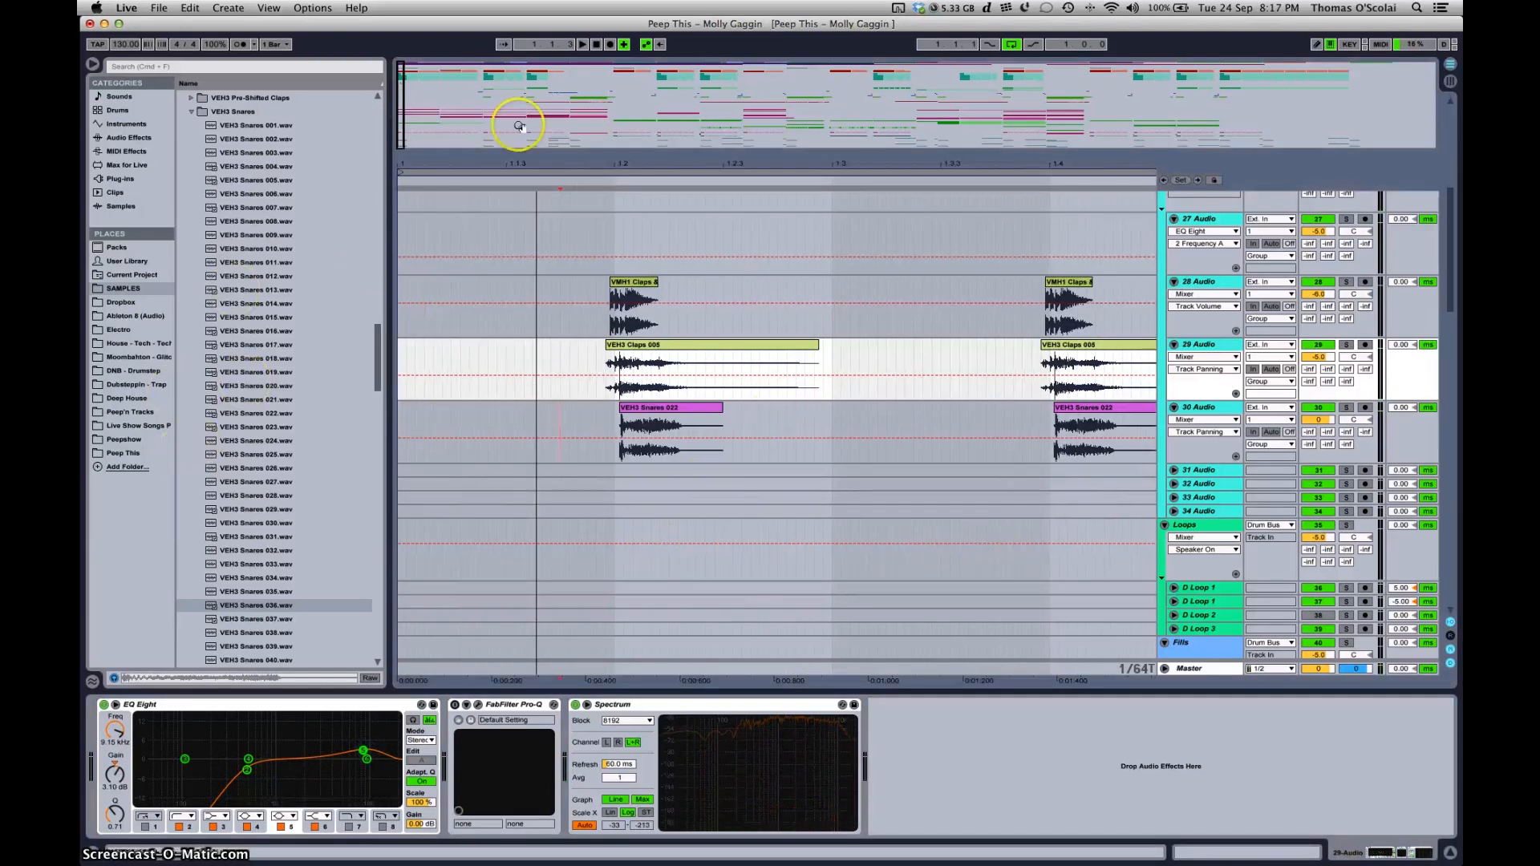
drag(401, 100, 401, 69)
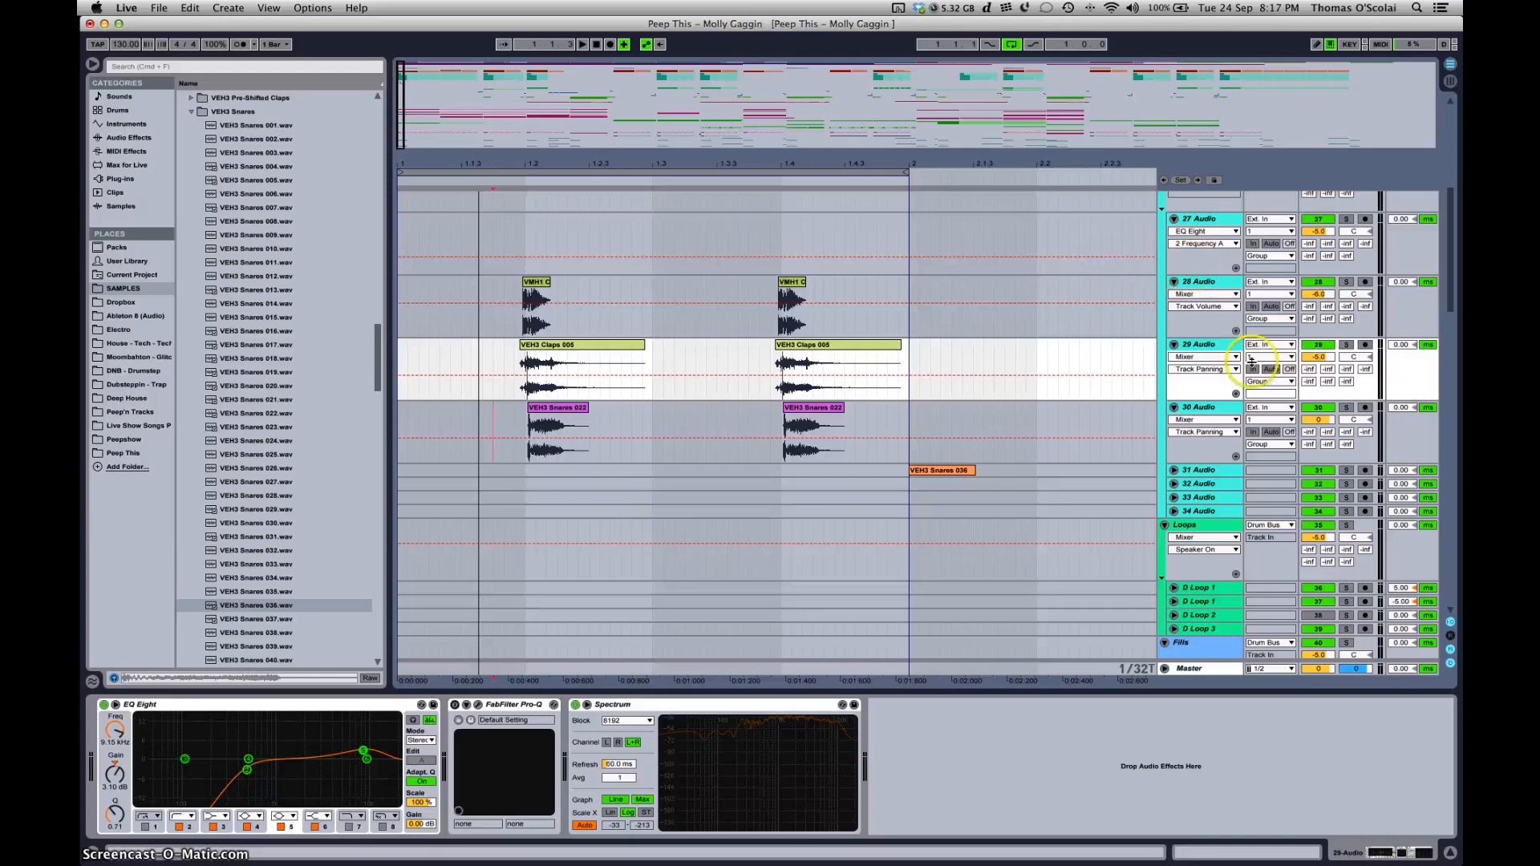
click(1173, 470)
drag(944, 465, 817, 465)
click(437, 492)
drag(418, 478, 492, 491)
key(space)
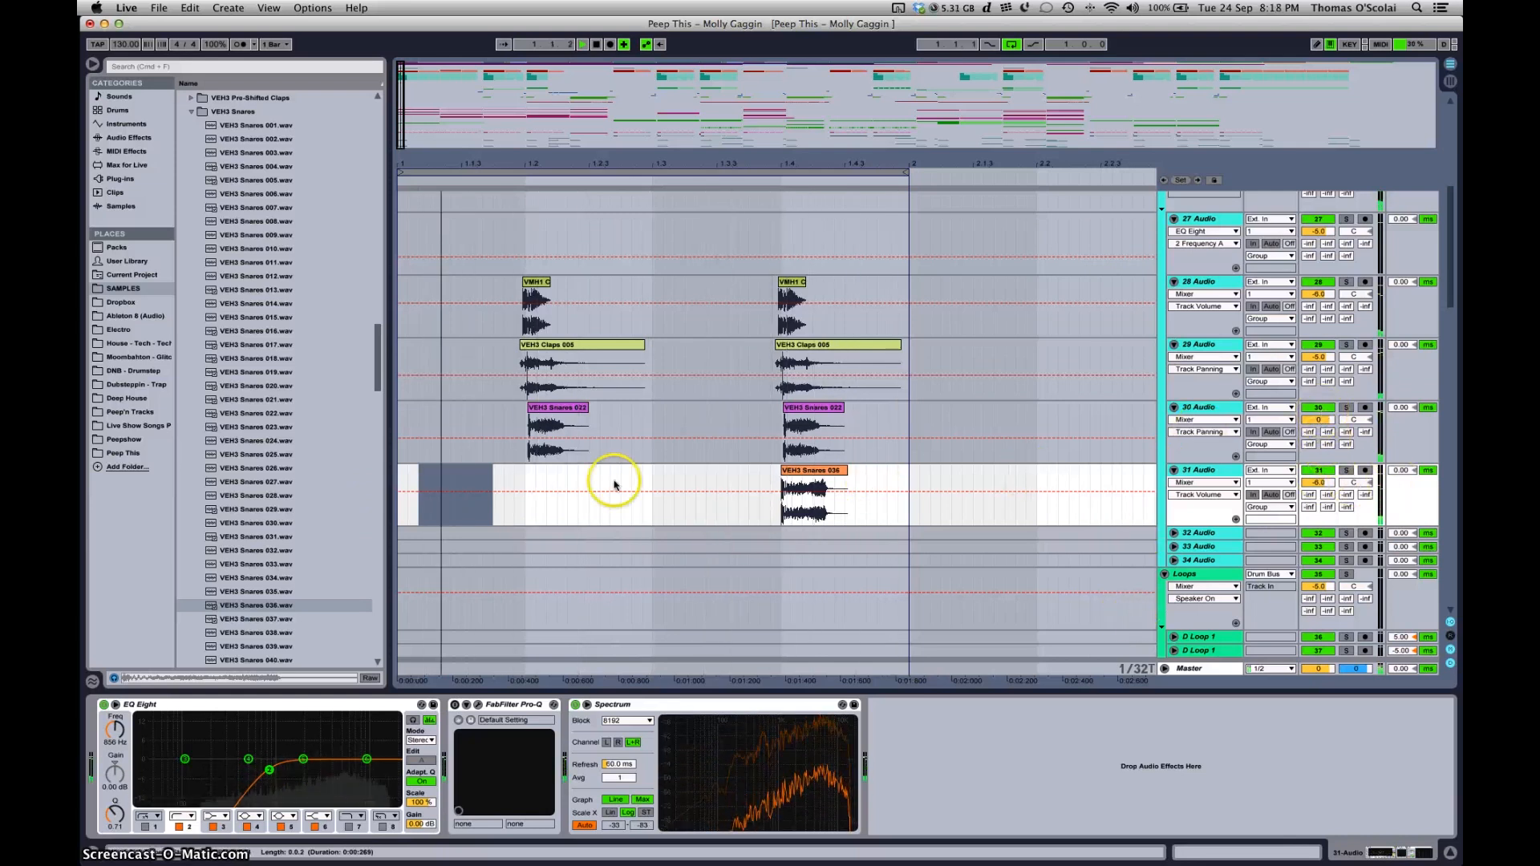
Browse the VEH3 Snares samples further down the folder, previewing from 045 to 050 and then 070
scroll(288, 497, down, 6)
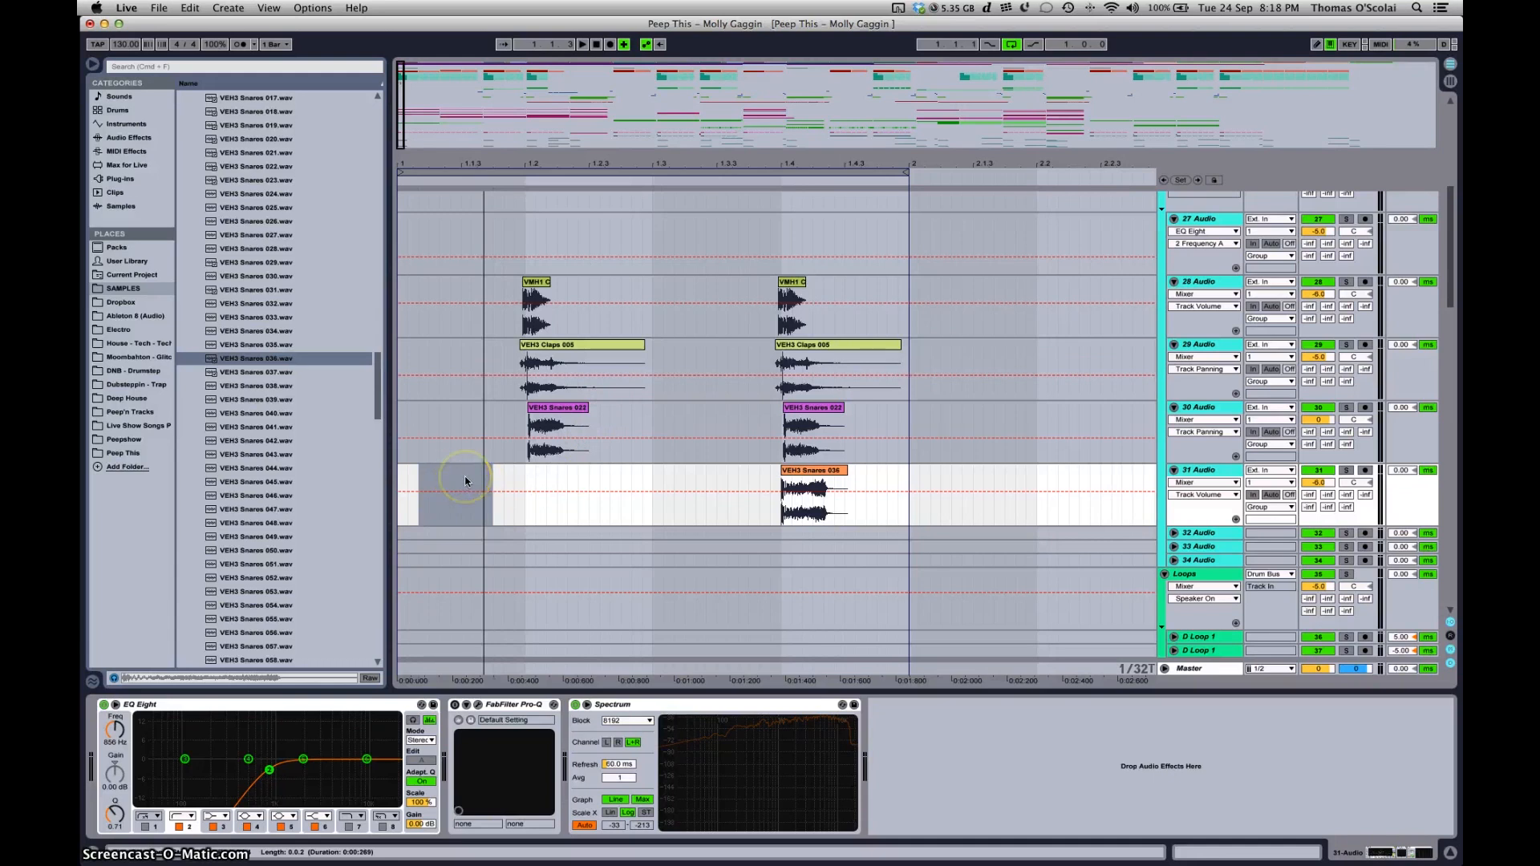
click(278, 481)
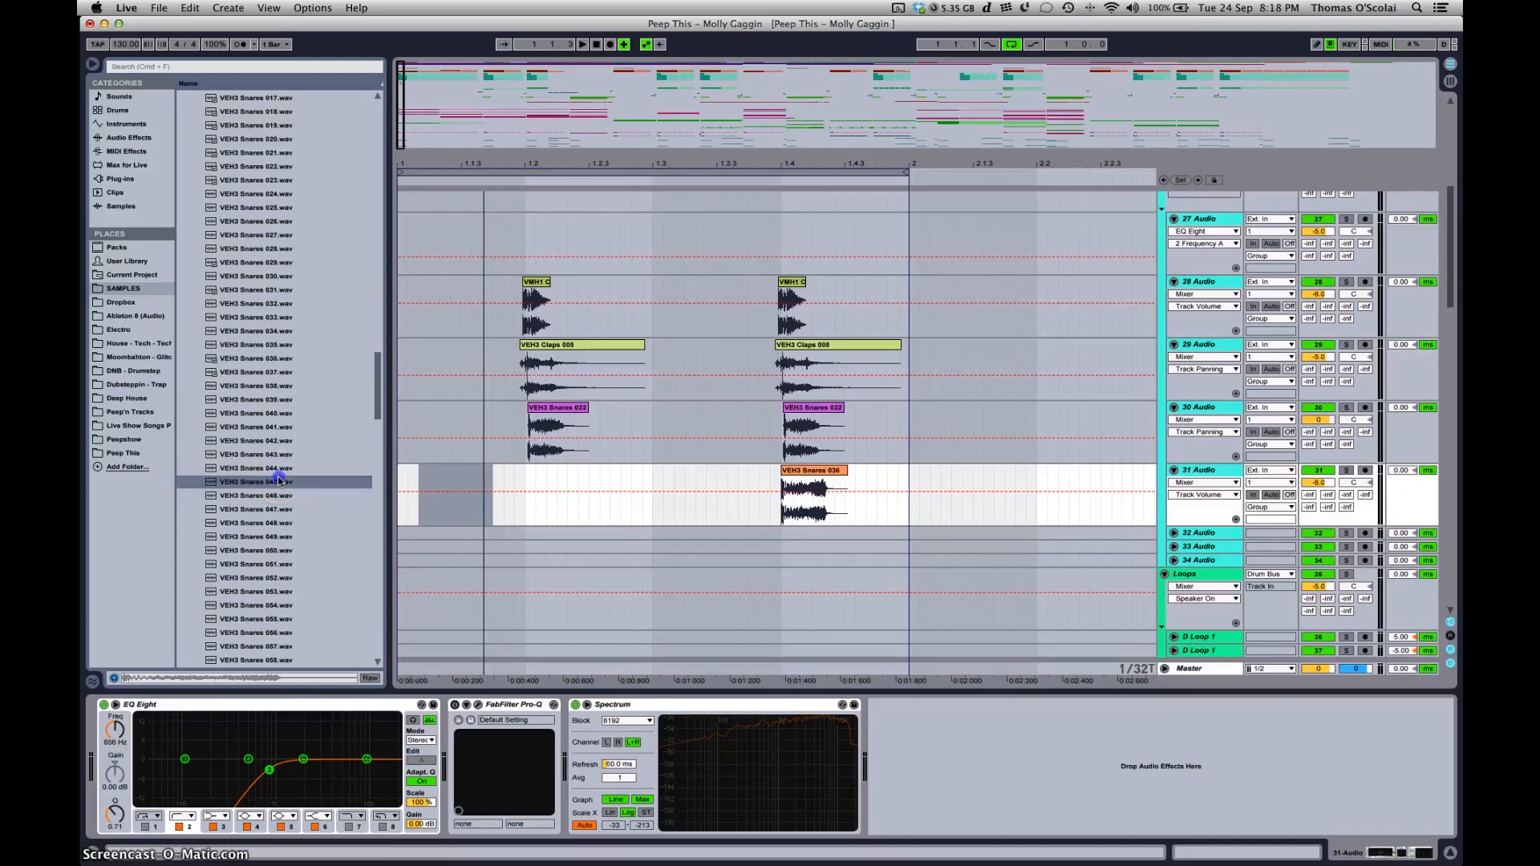
key(Down)
key(Down)
key(Down)
key(Down)
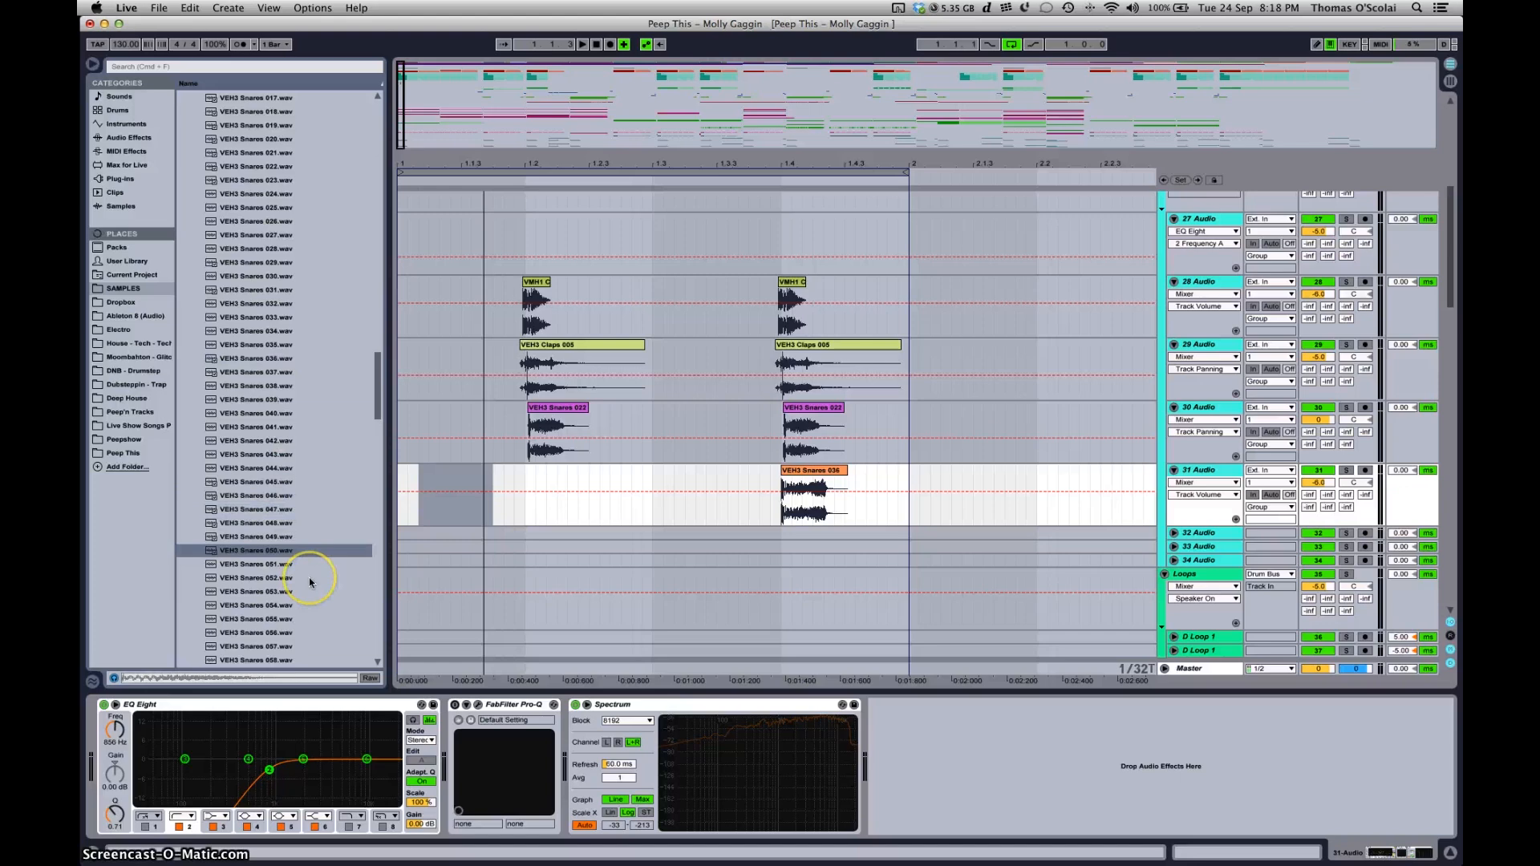
scroll(311, 584, down, 6)
click(314, 588)
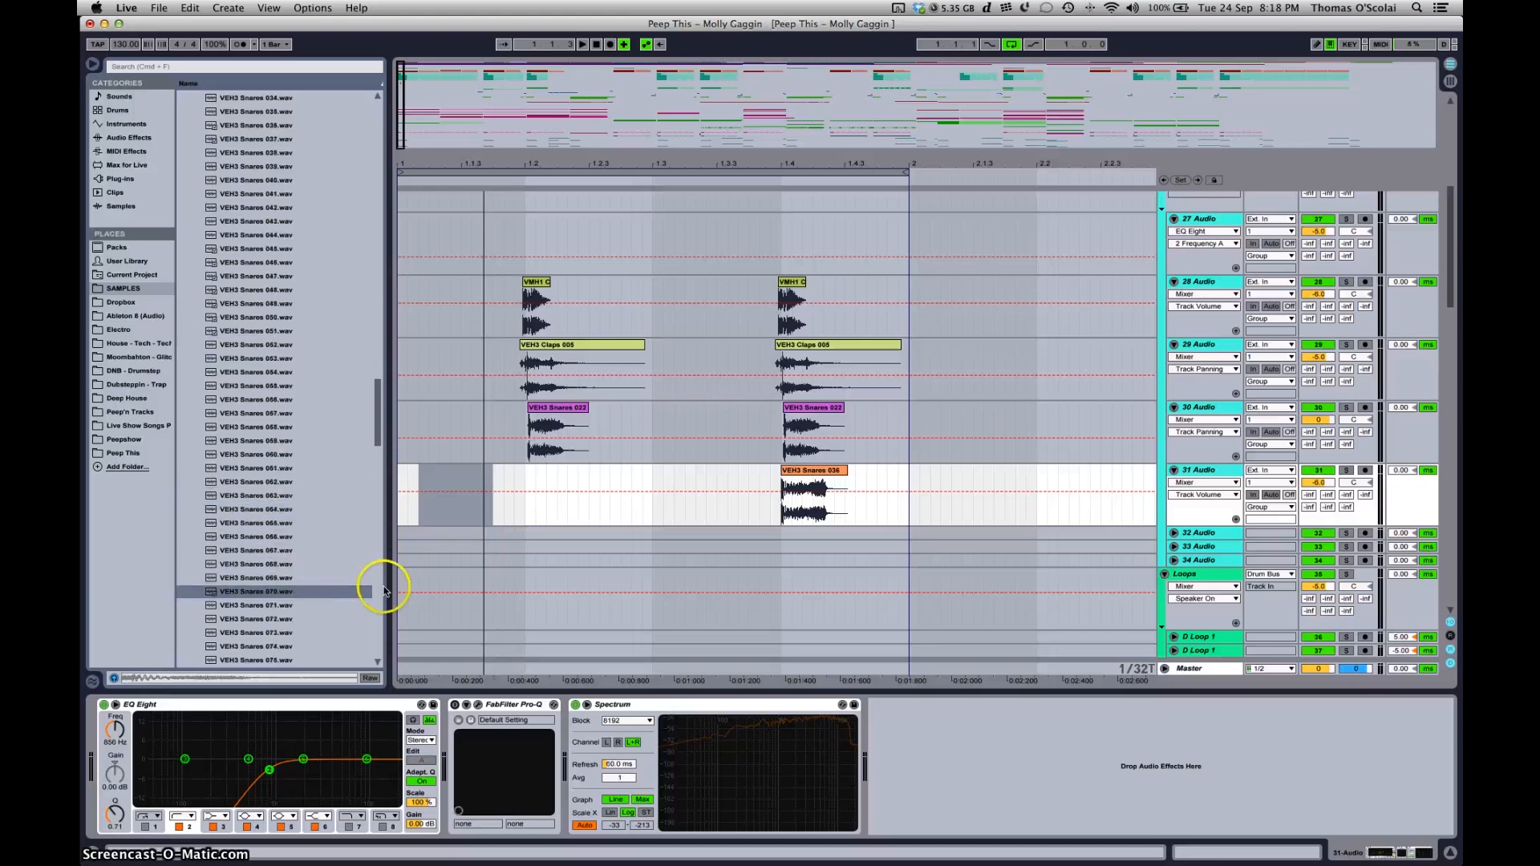
Unfold the original Claps/Snare group and expand all of its layer tracks in the arrangement
scroll(1273, 356, up, 10)
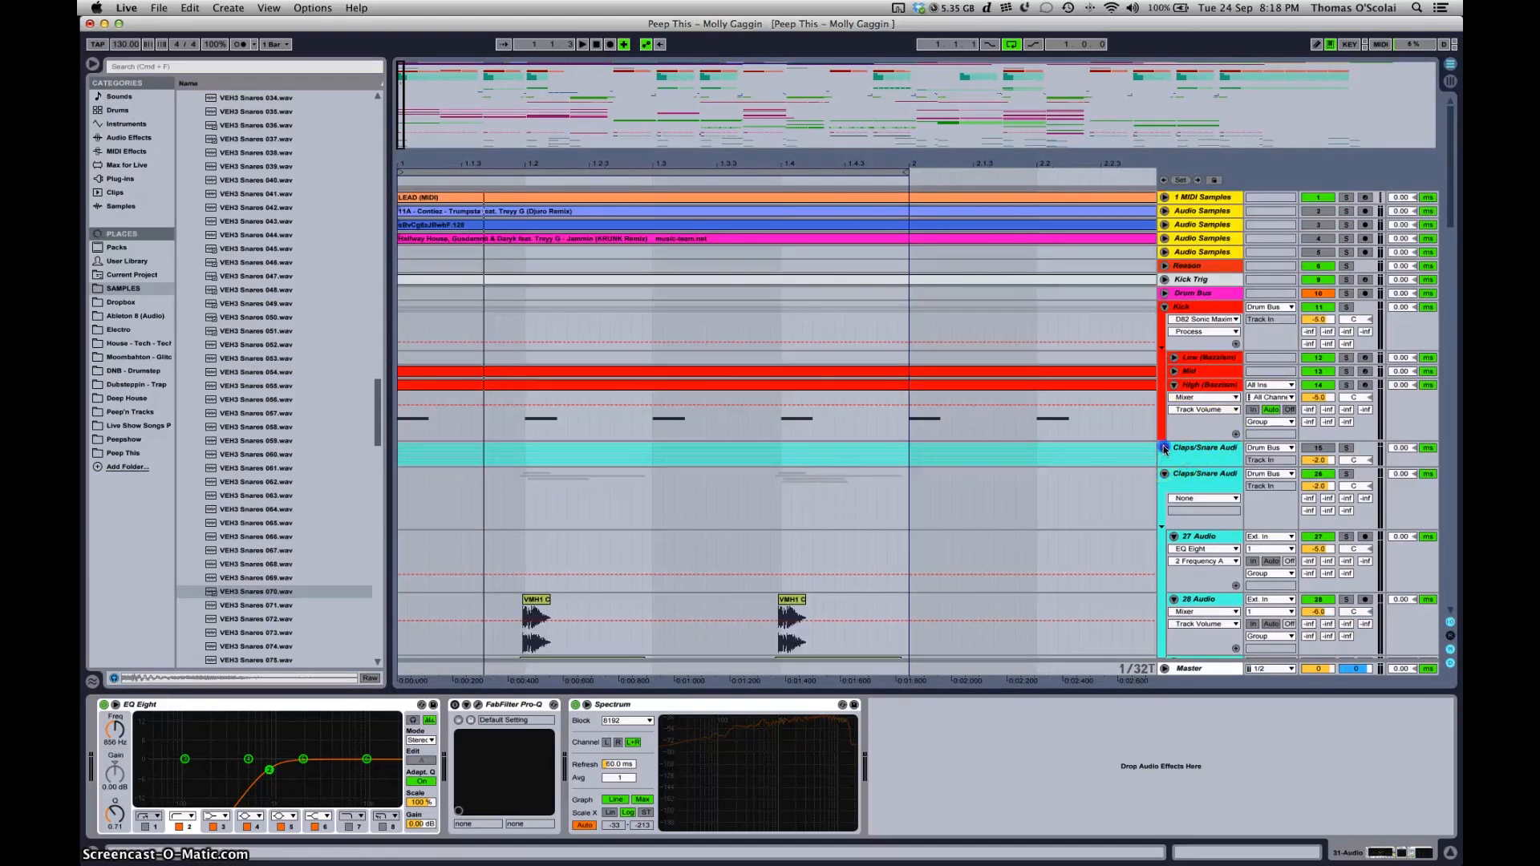
scroll(1059, 447, down, 8)
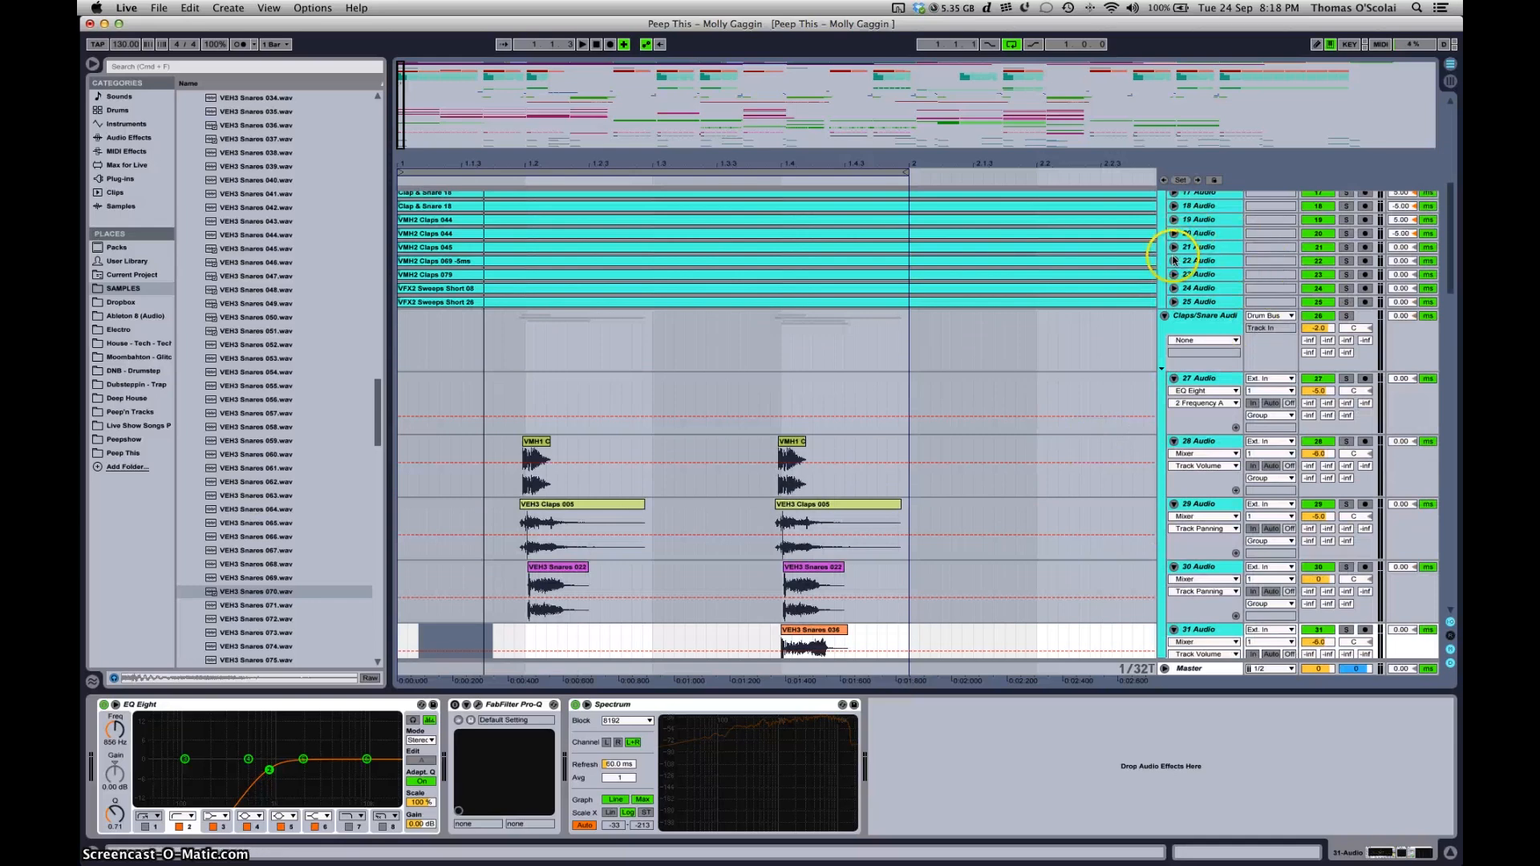
click(1173, 262)
click(1173, 248)
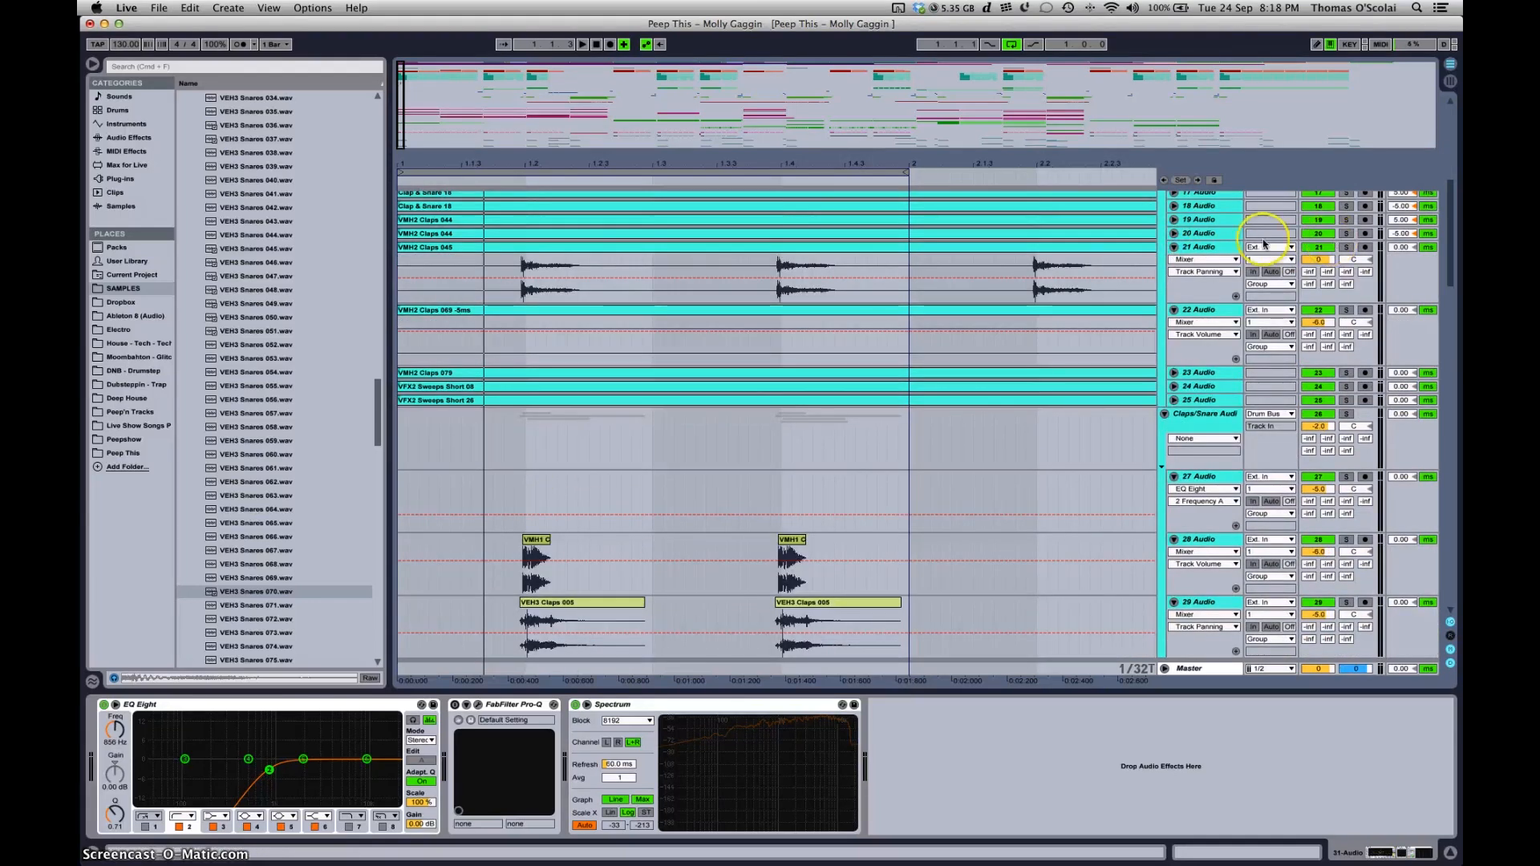
scroll(1243, 241, up, 3)
click(1176, 305)
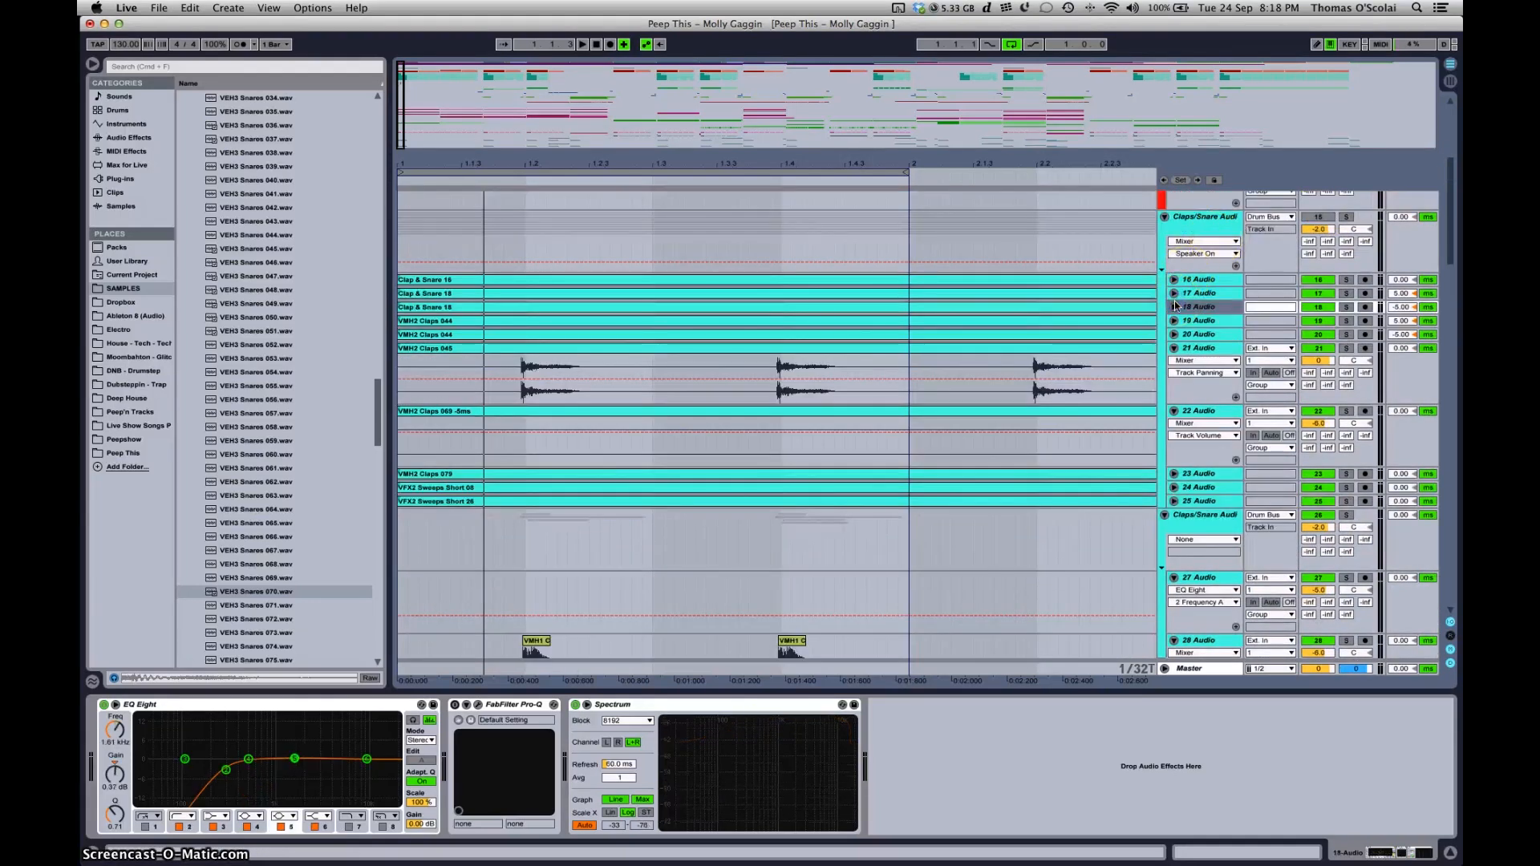
alt+click(1175, 307)
scroll(1080, 310, up, 5)
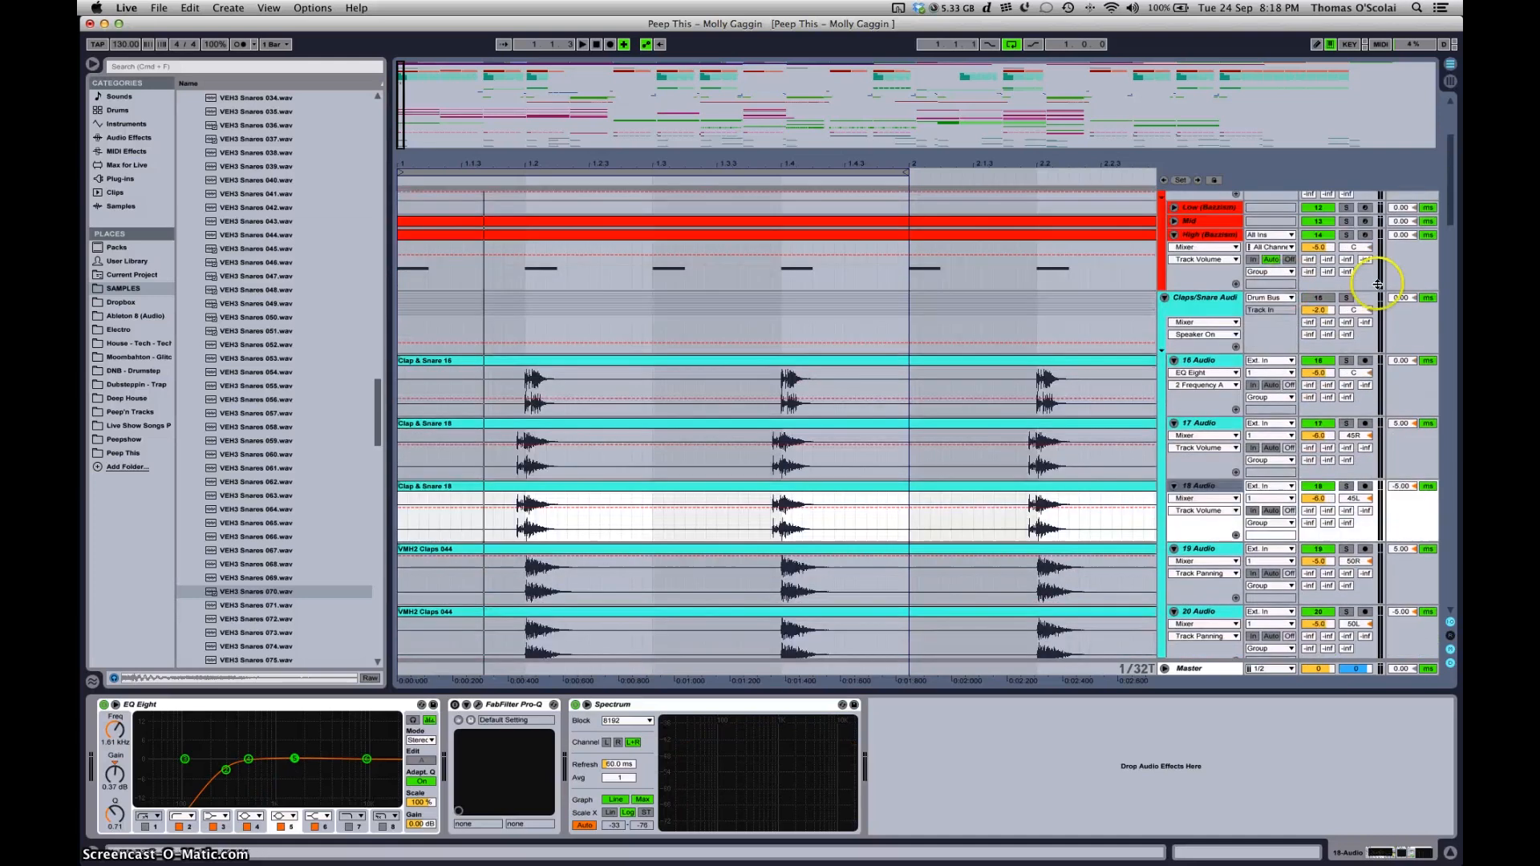
Play the loop while soloing tracks 16, 17 and 18 to hear the Clap & Snare 18 layers together
click(1347, 360)
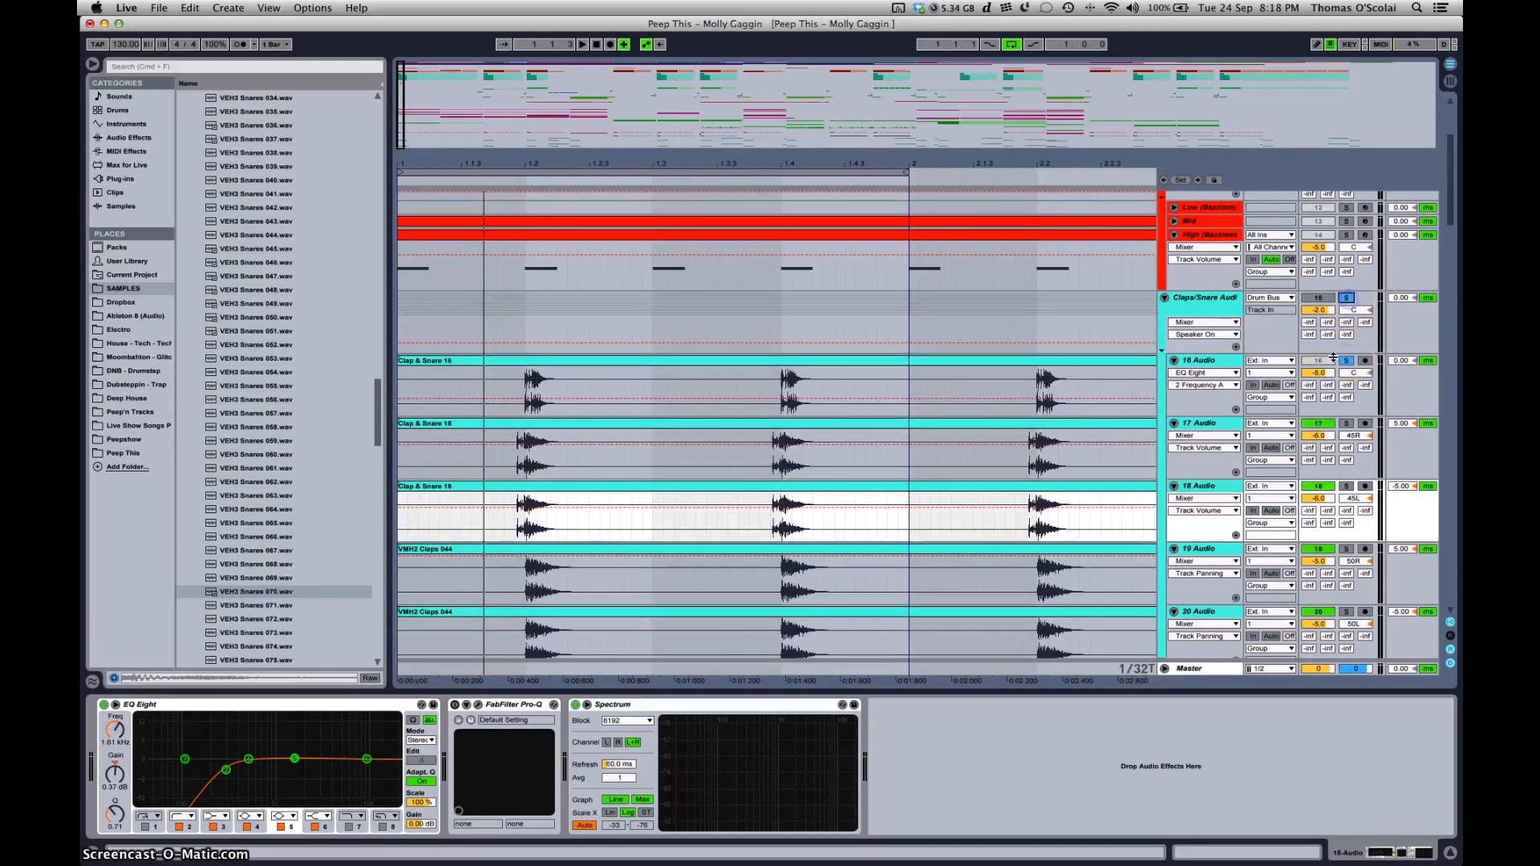
key(space)
click(1347, 424)
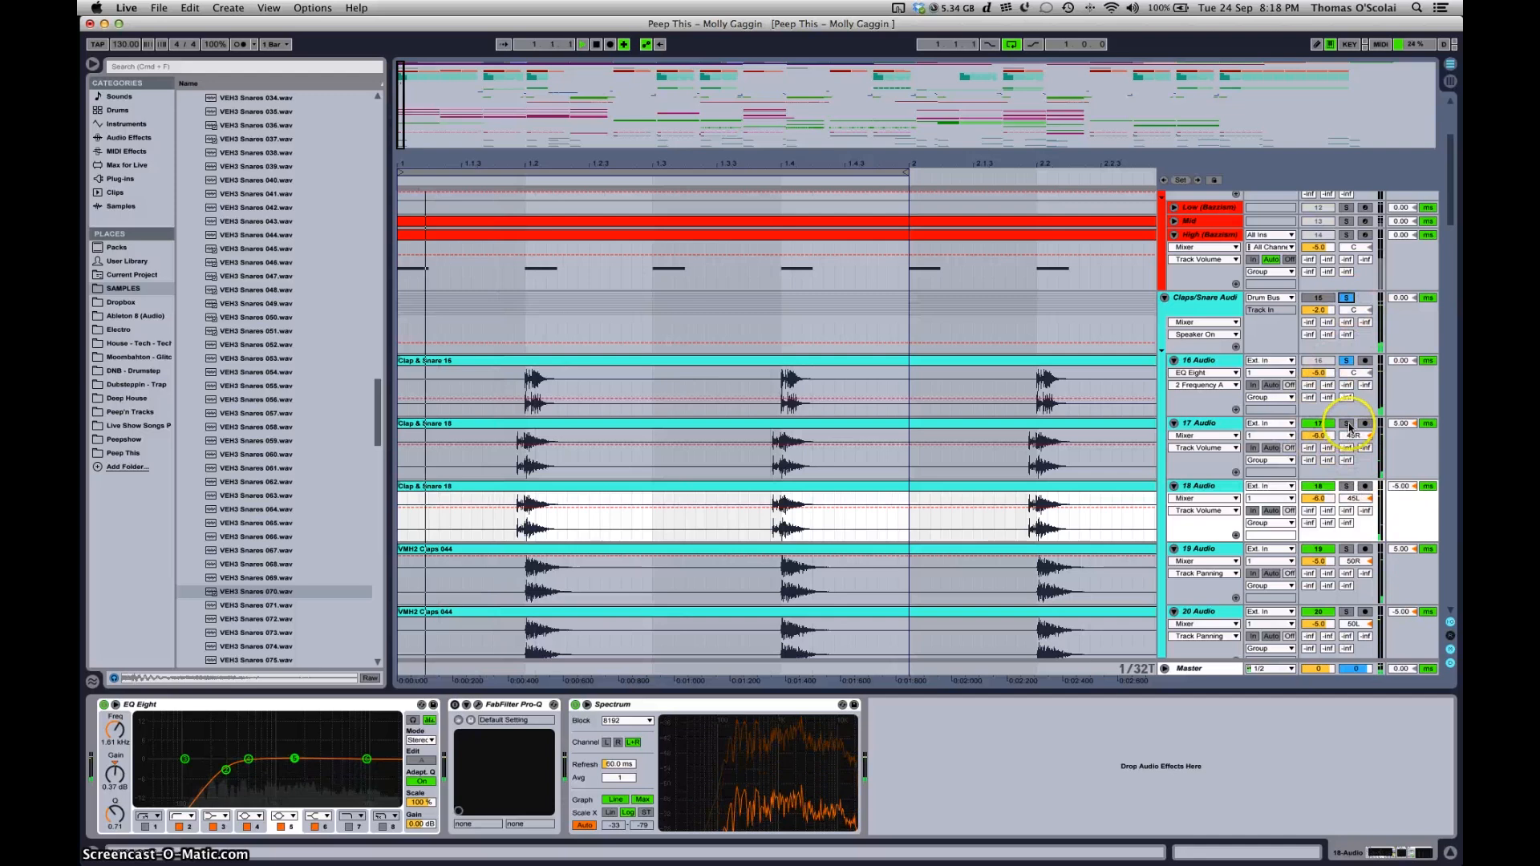
click(1346, 486)
scroll(933, 458, down, 2)
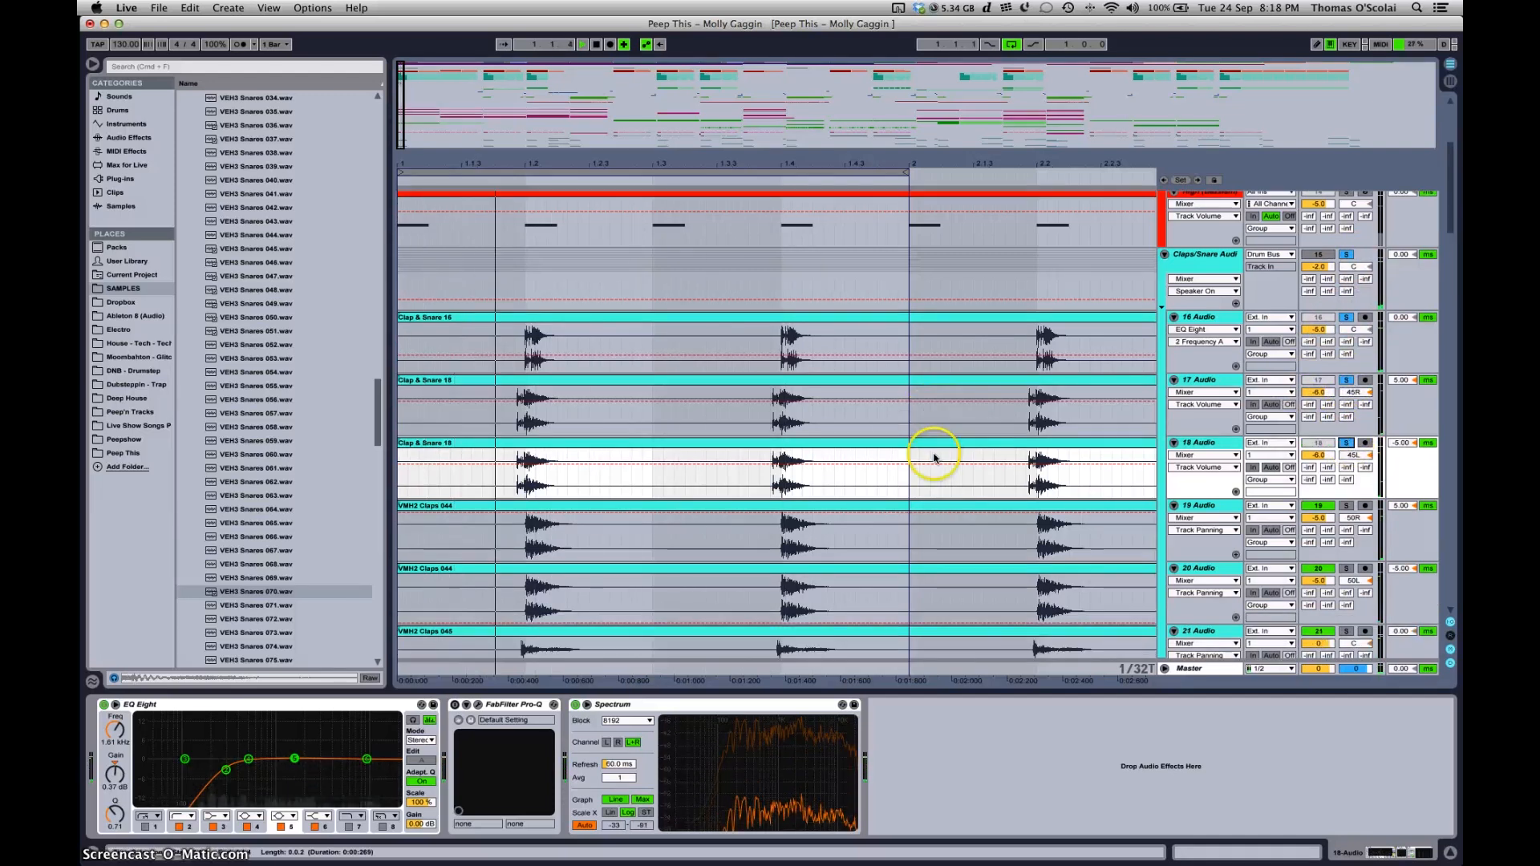
Solo track 19, add tracks 20 and 21, and listen to the VMH2 Claps 044 and 045 layers
scroll(934, 458, down, 3)
click(1348, 405)
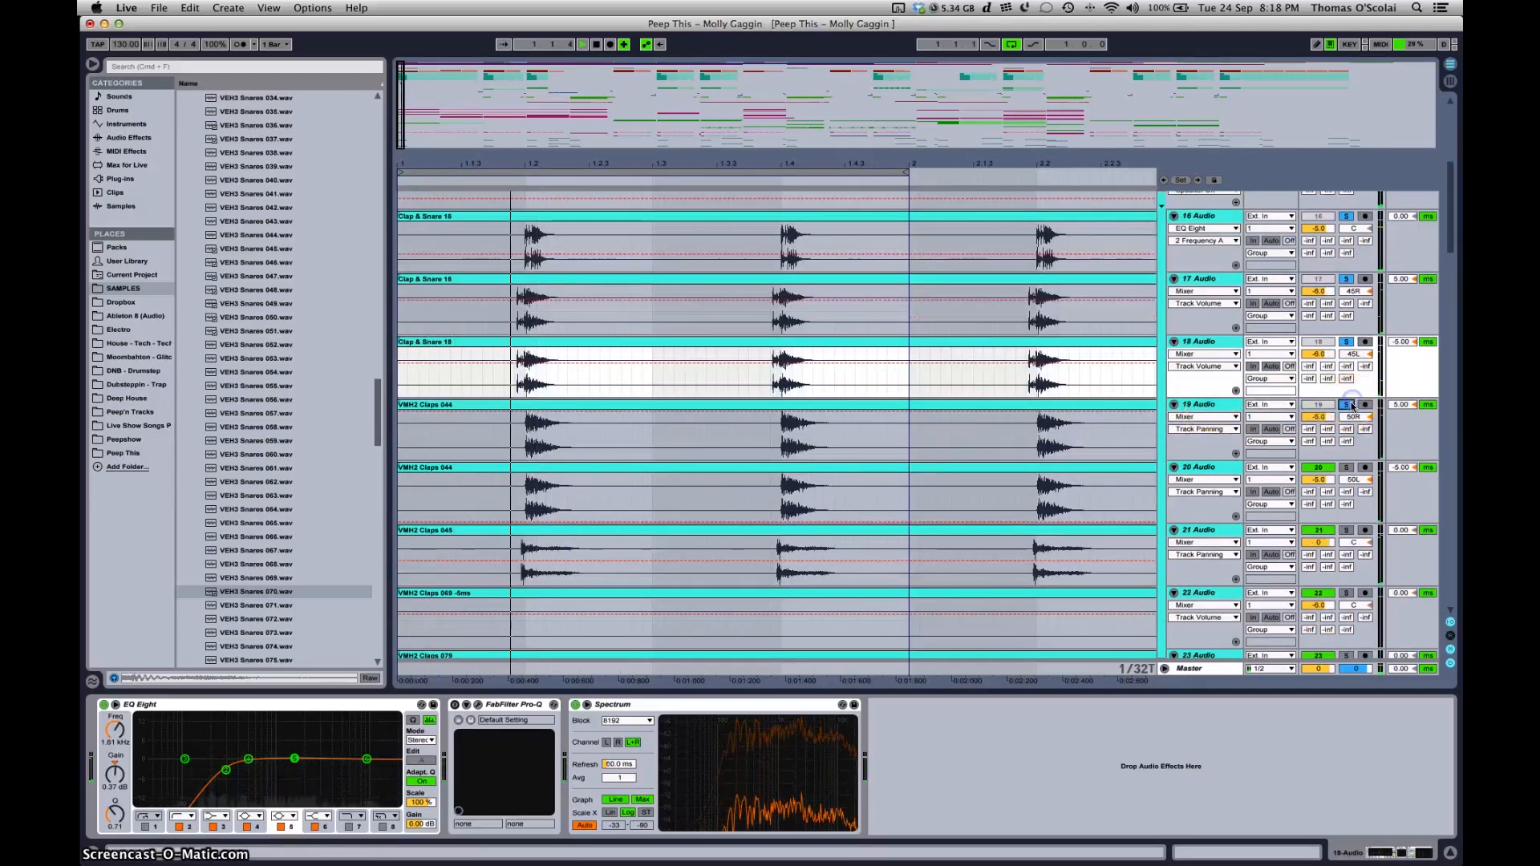
click(1348, 405)
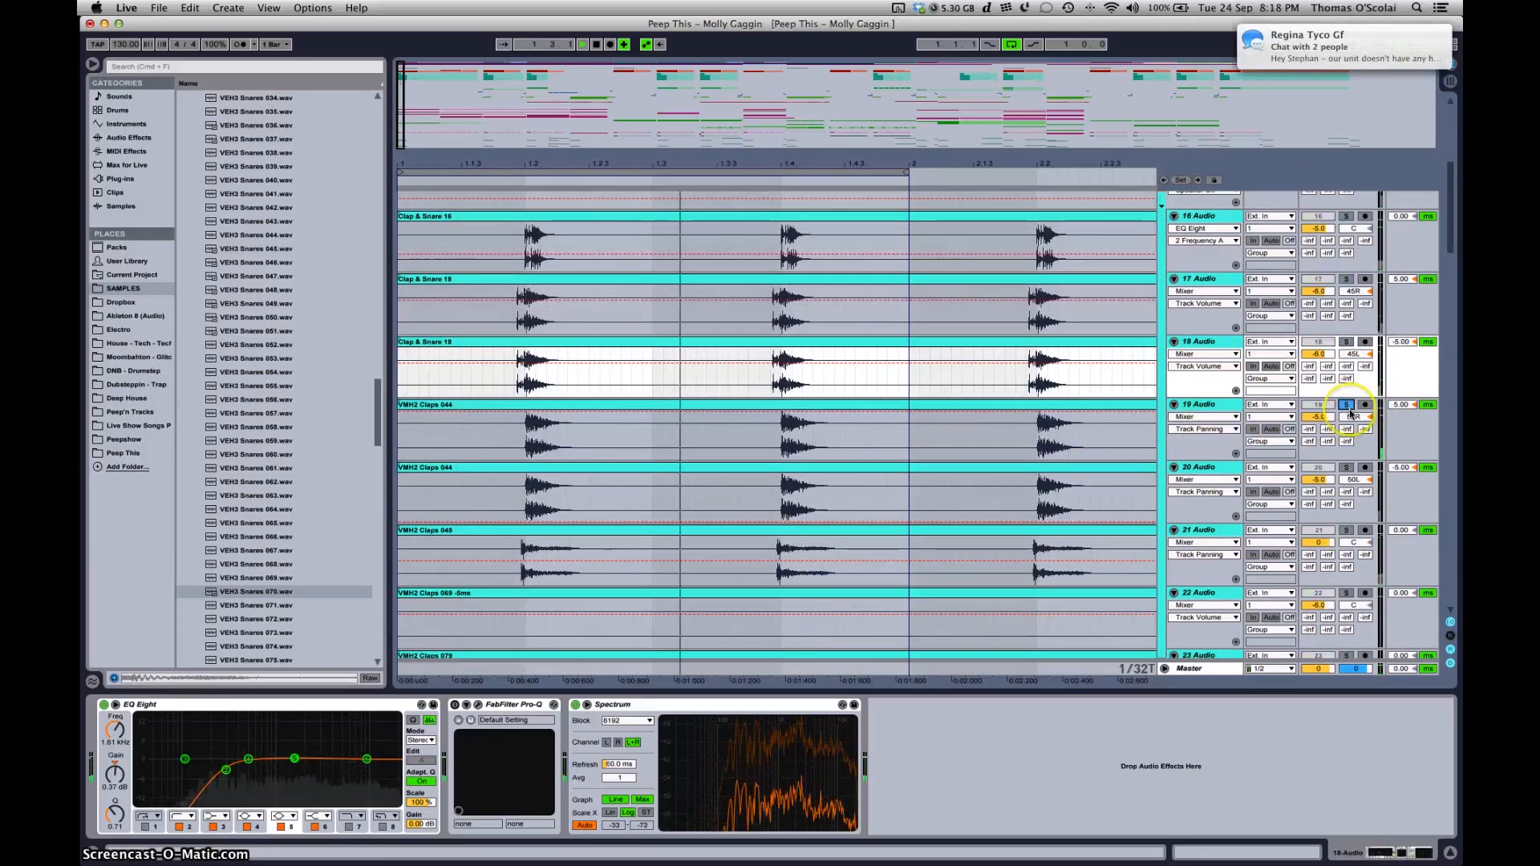
click(1345, 467)
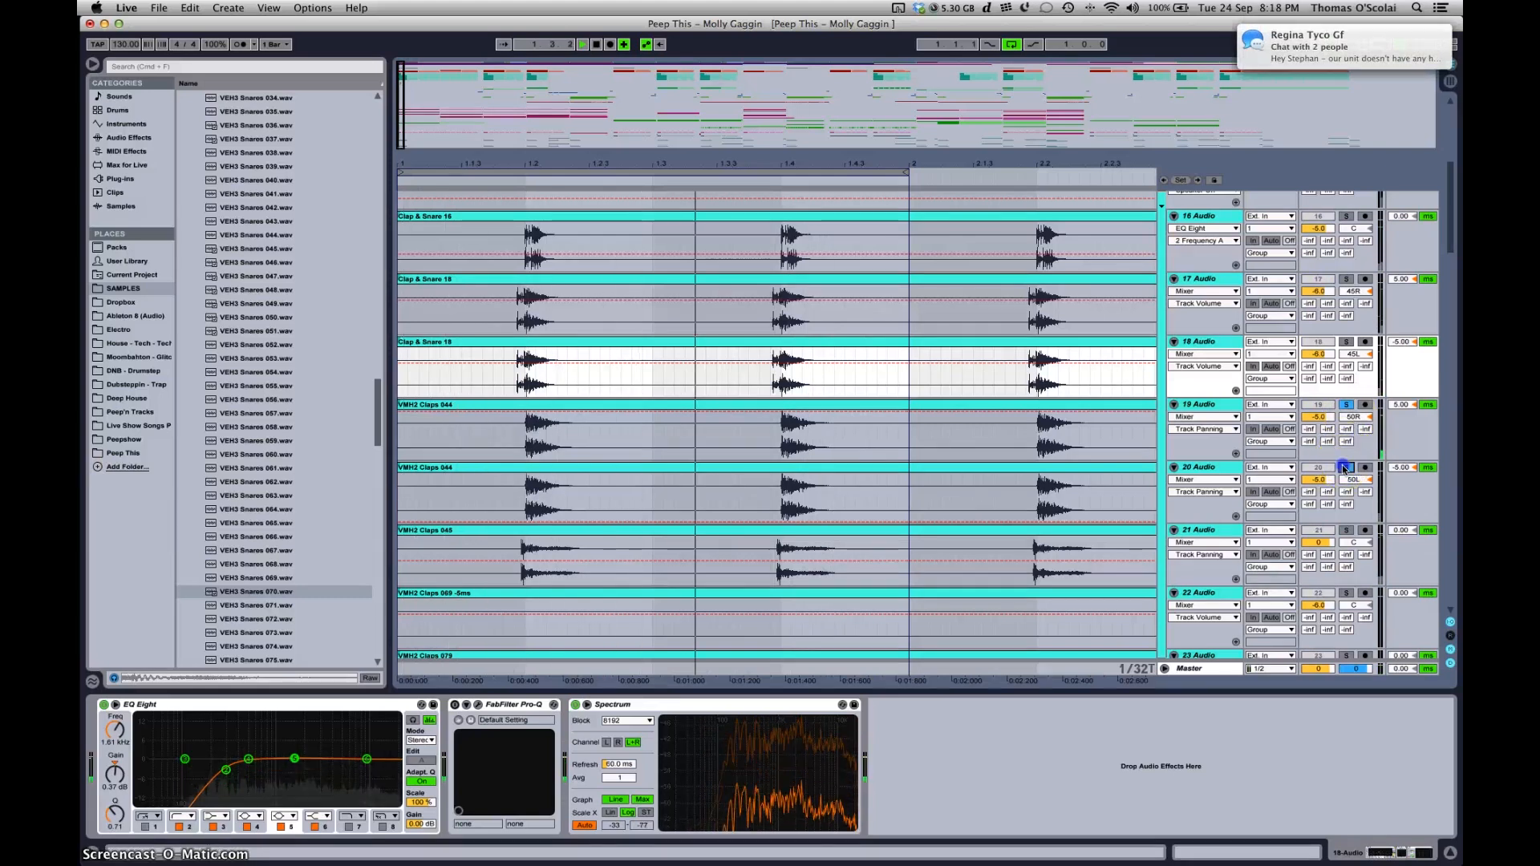
scroll(1337, 321, up, 3)
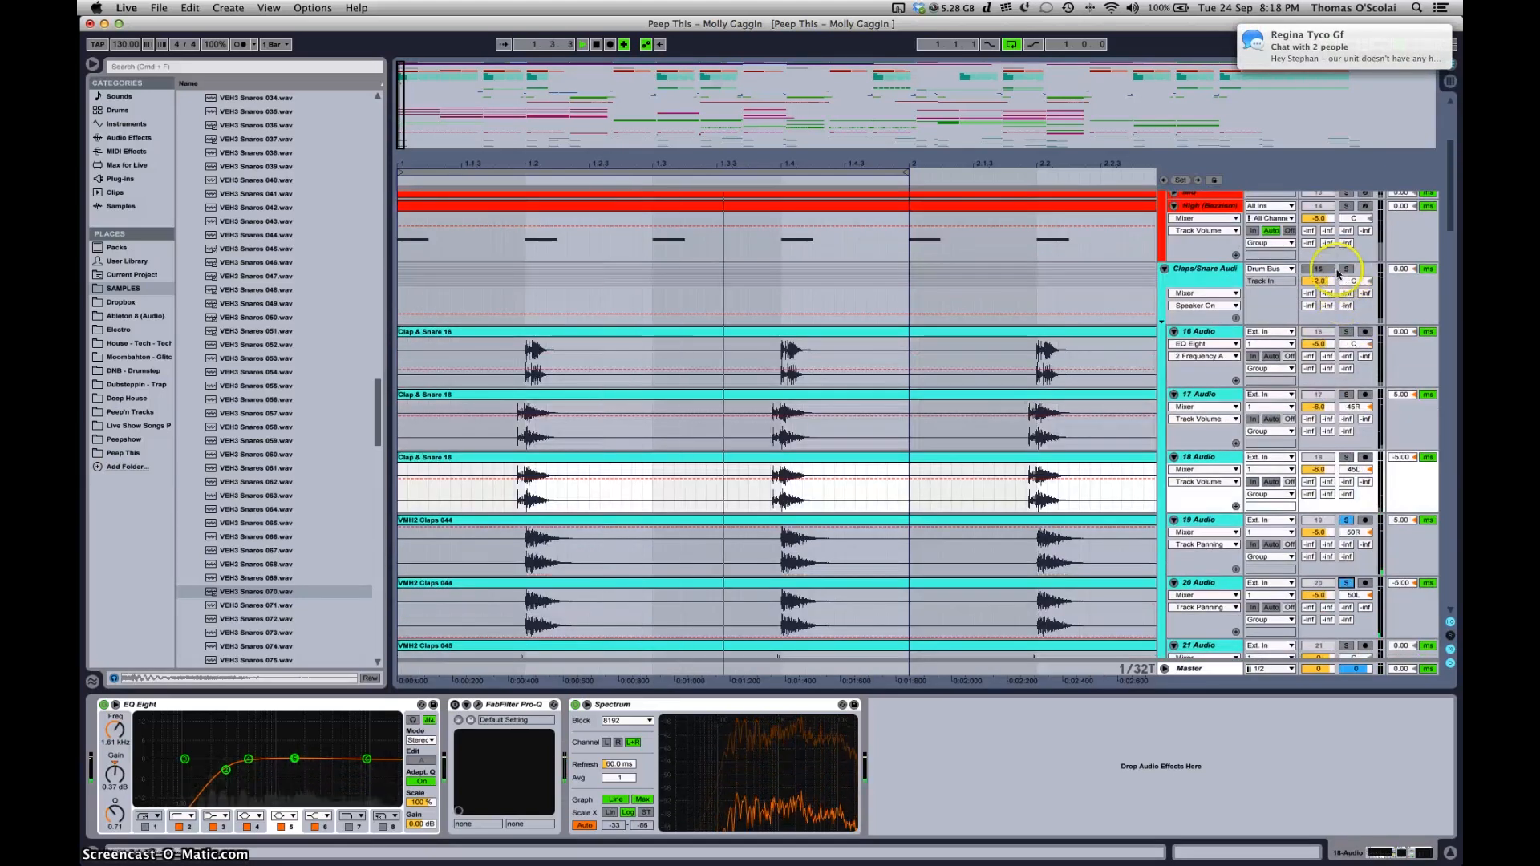
scroll(1328, 337, down, 6)
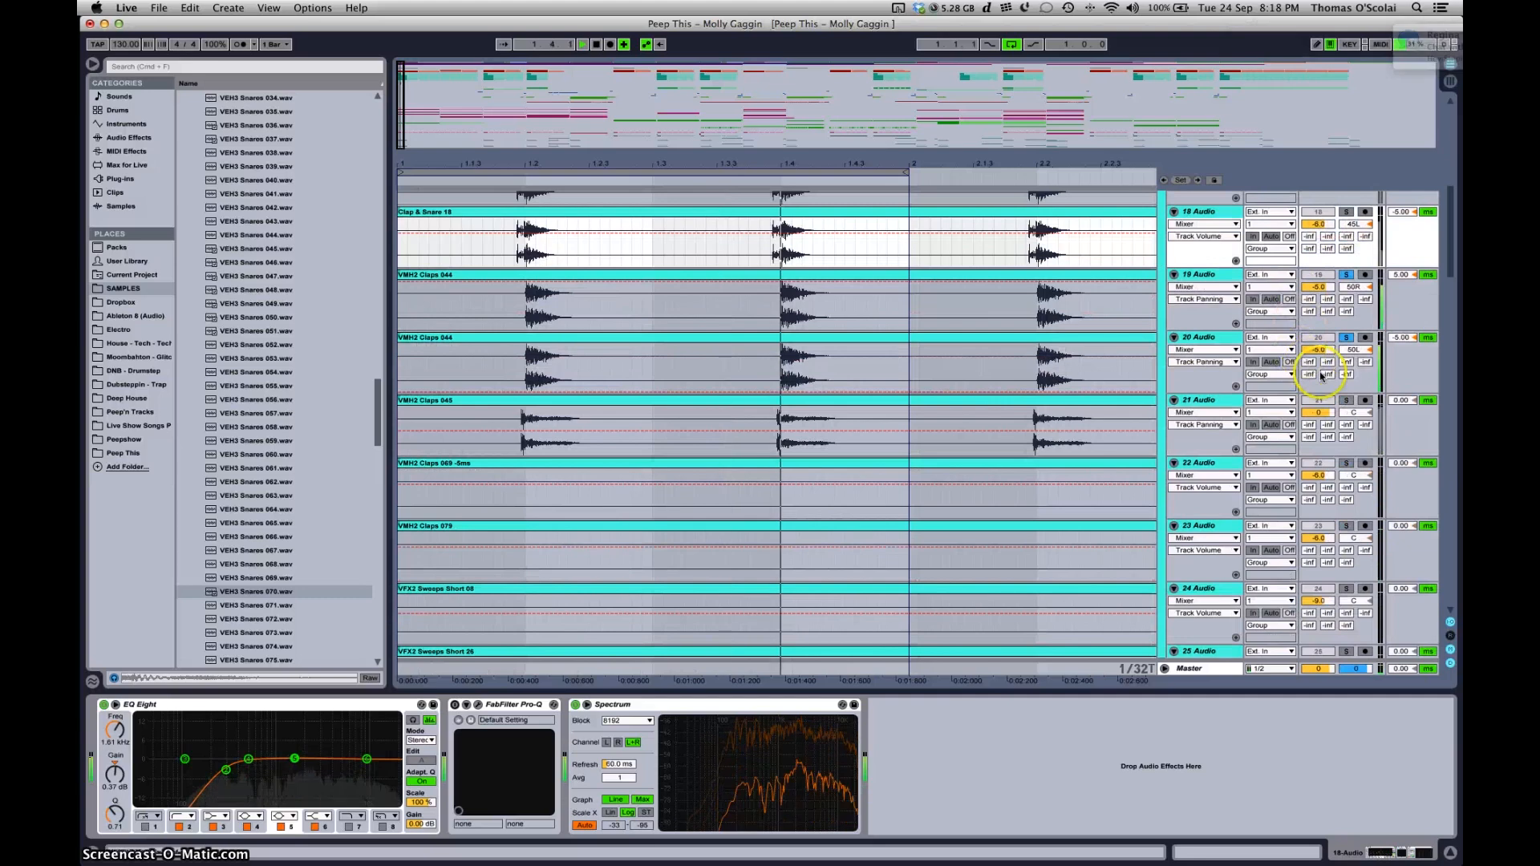
click(1346, 400)
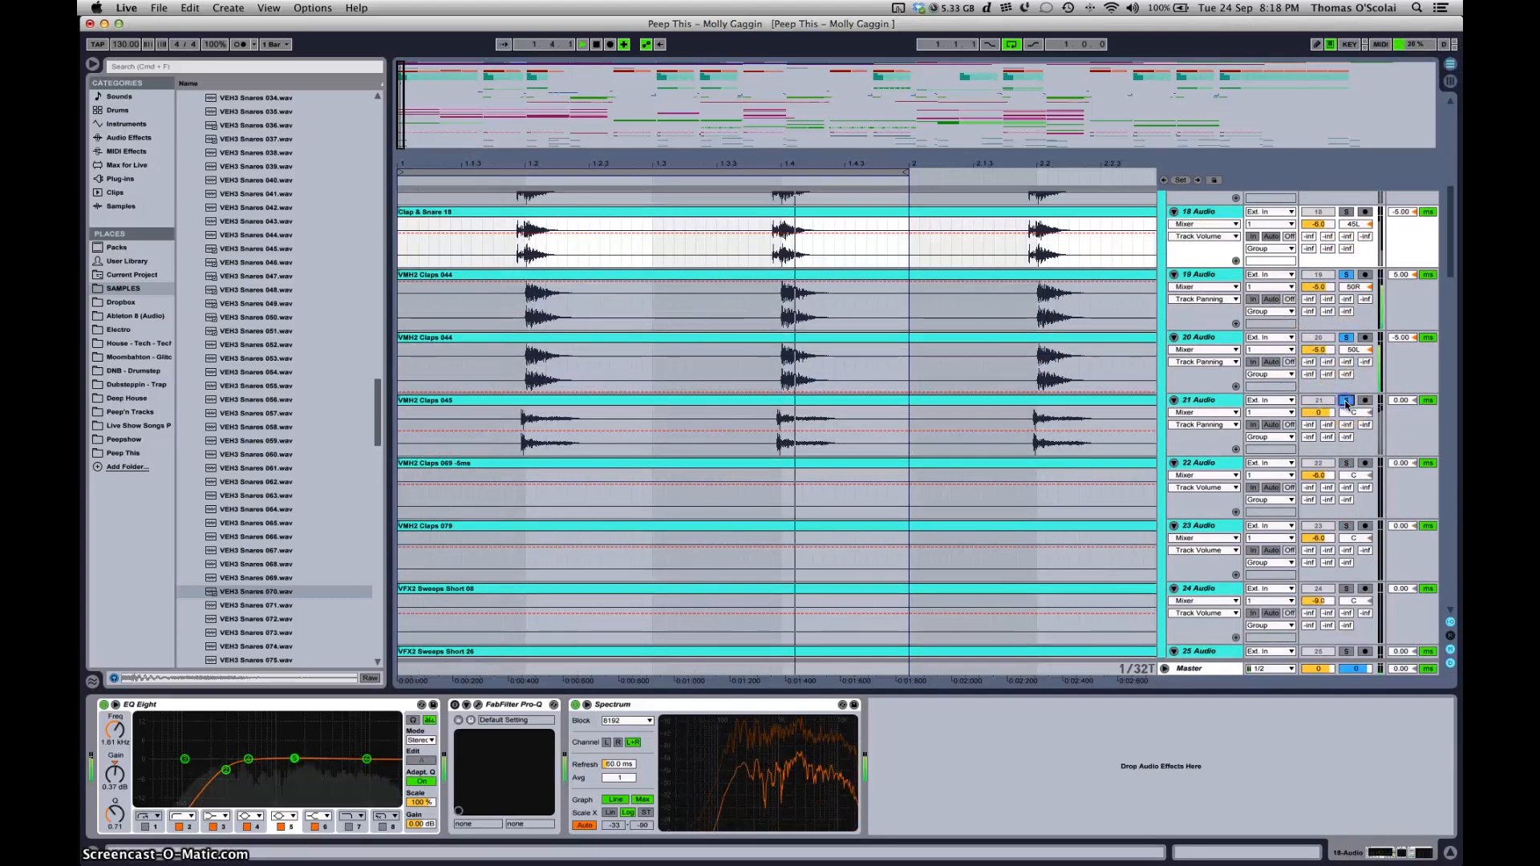
scroll(862, 367, up, 5)
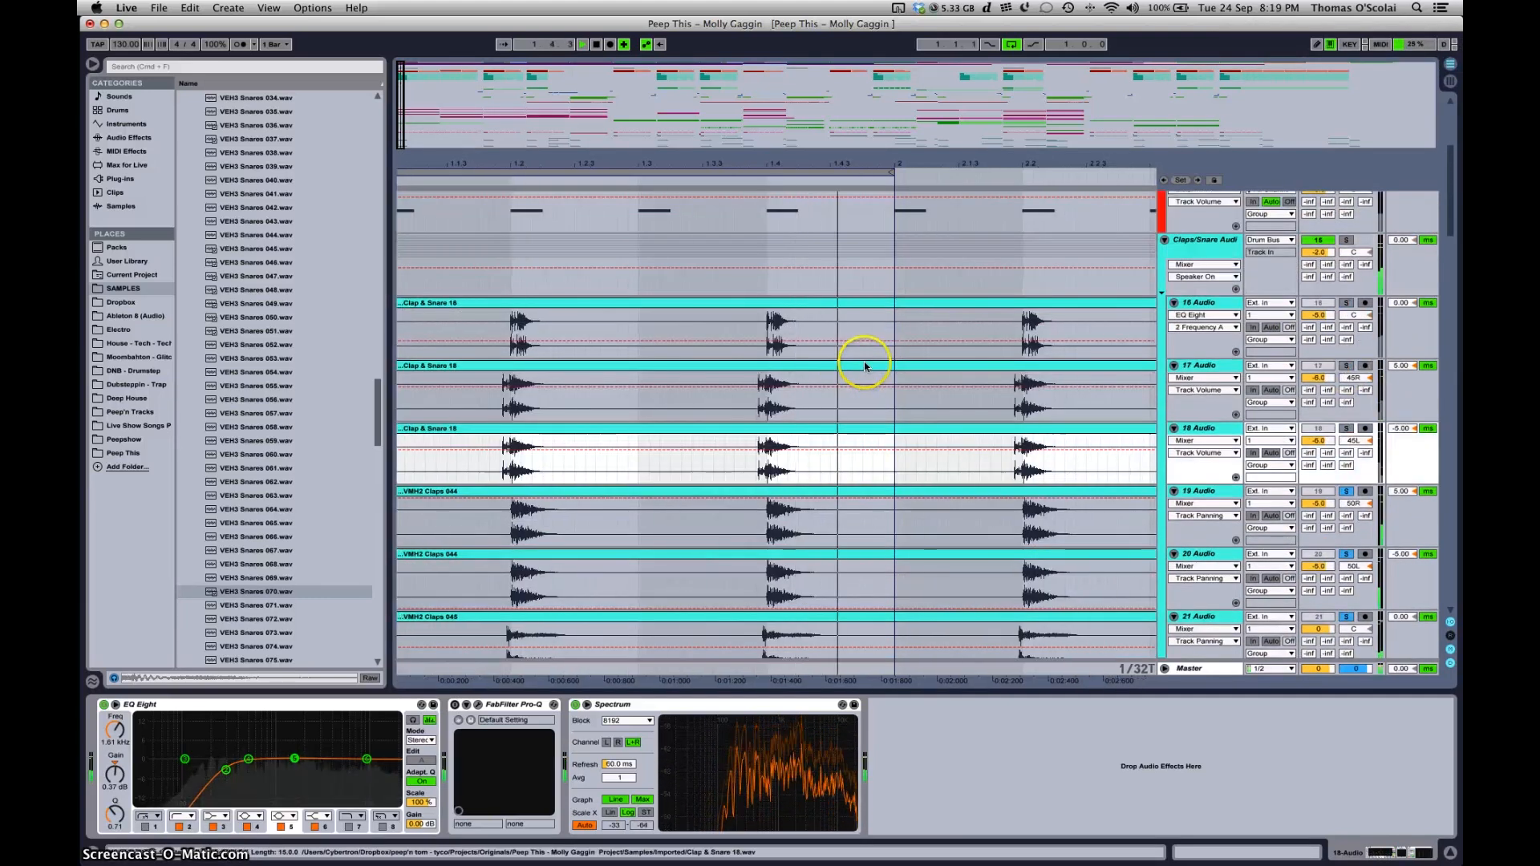
Play from just before beat 2.4 with track 22 soloed and then track 23, auditioning VMH2 Claps 069 and 079
scroll(864, 367, down, 6)
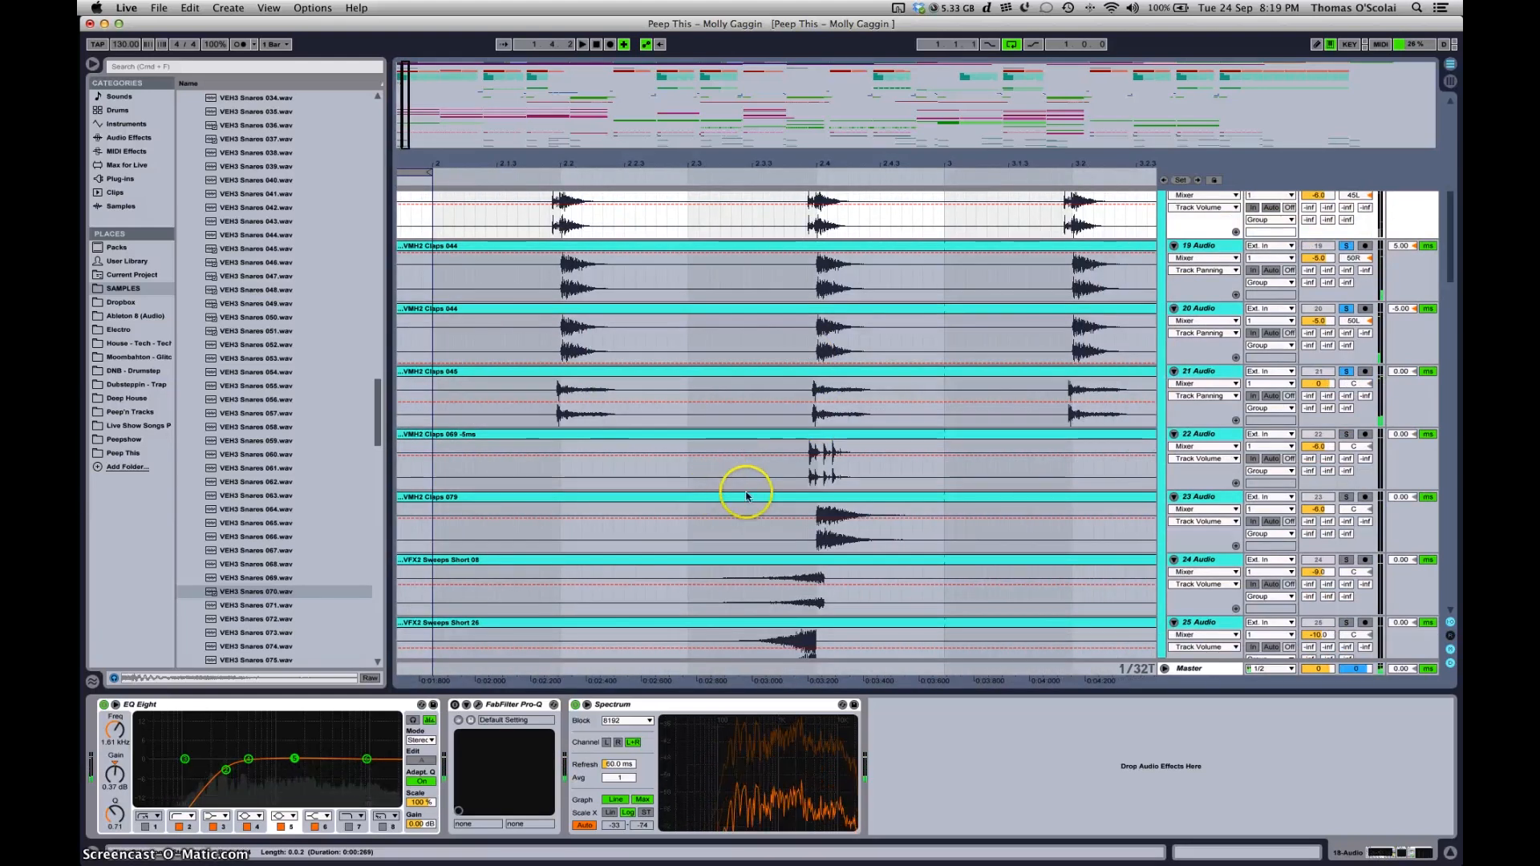
click(794, 469)
click(1363, 436)
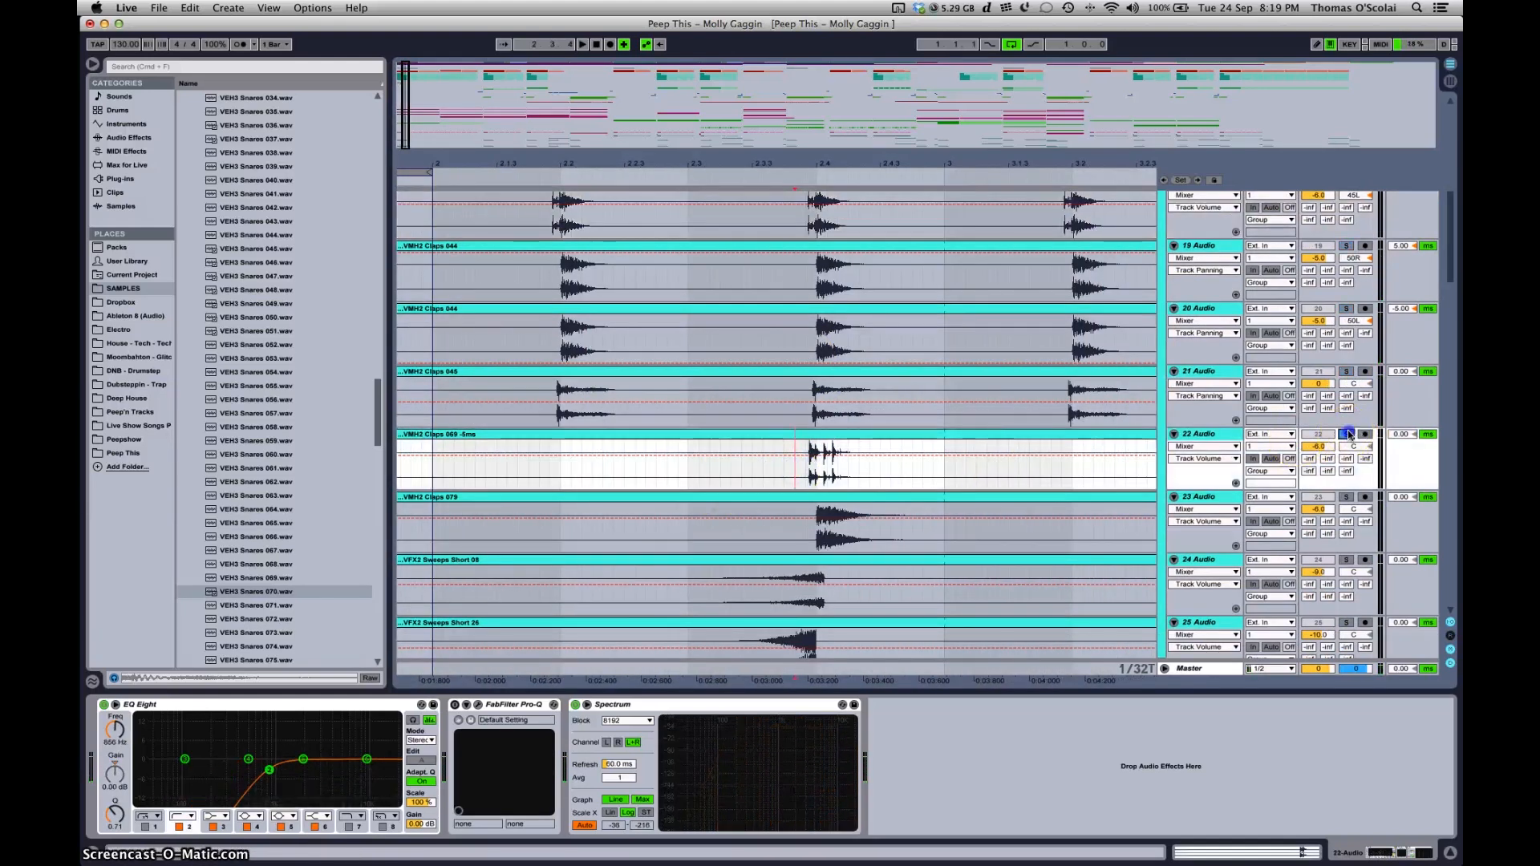
click(1346, 497)
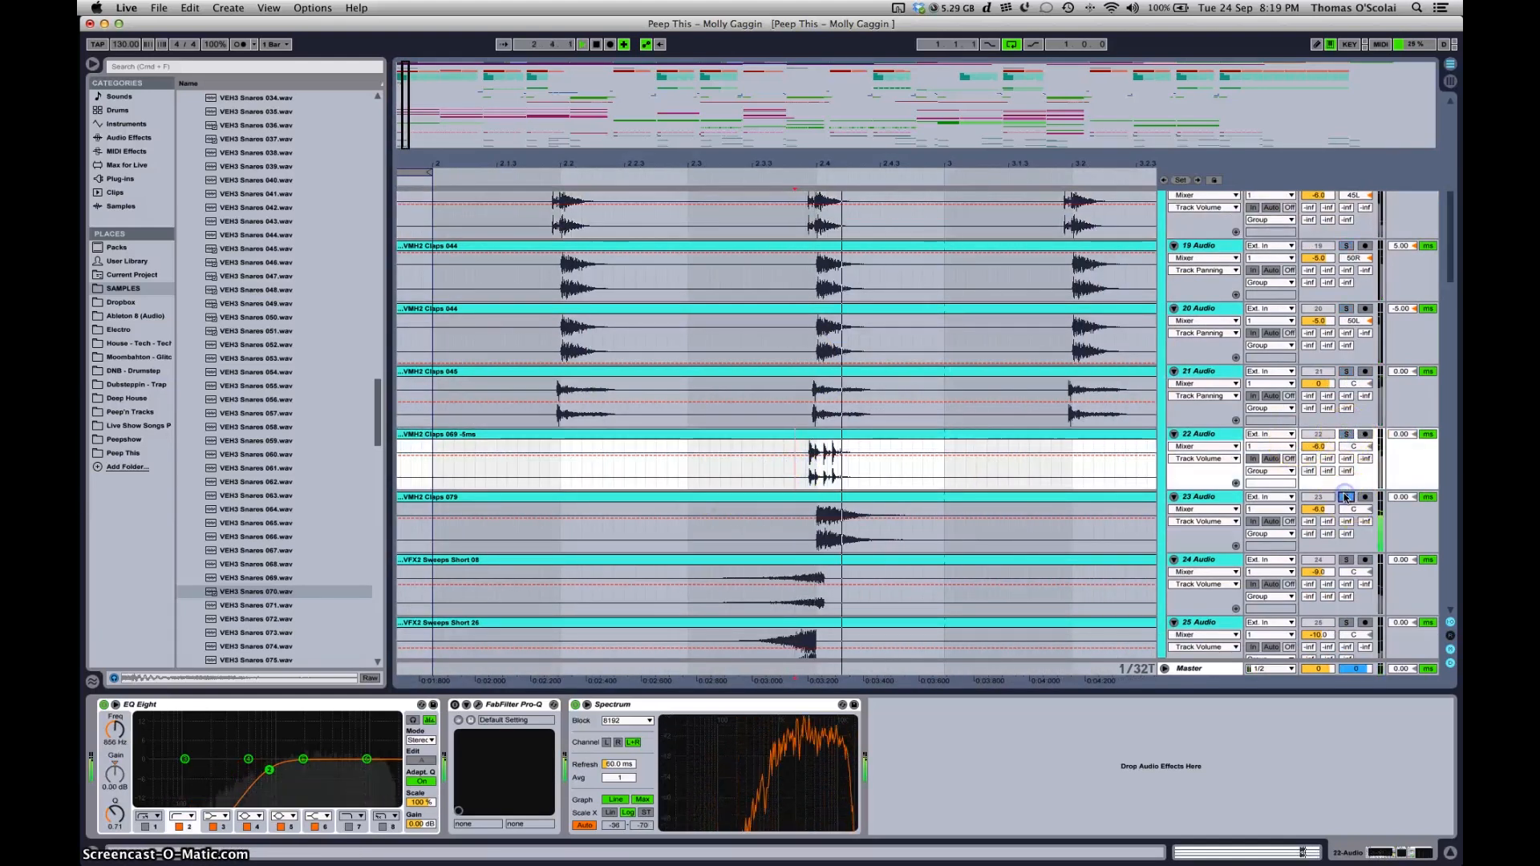
Solo the whole original Claps/Snare group and play it from the start of bar 2
scroll(1343, 481, up, 4)
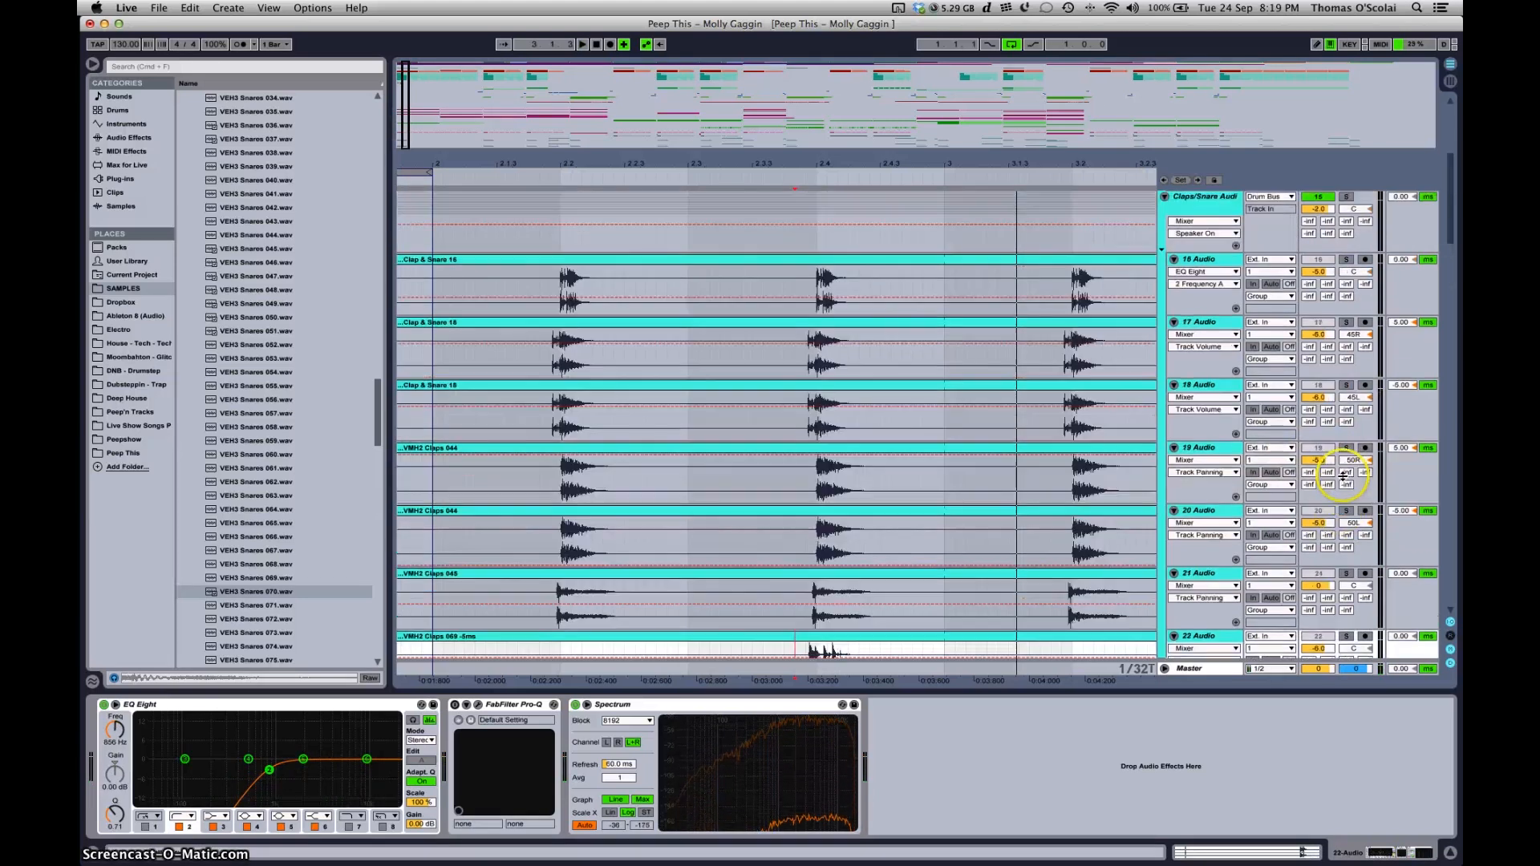
click(1346, 198)
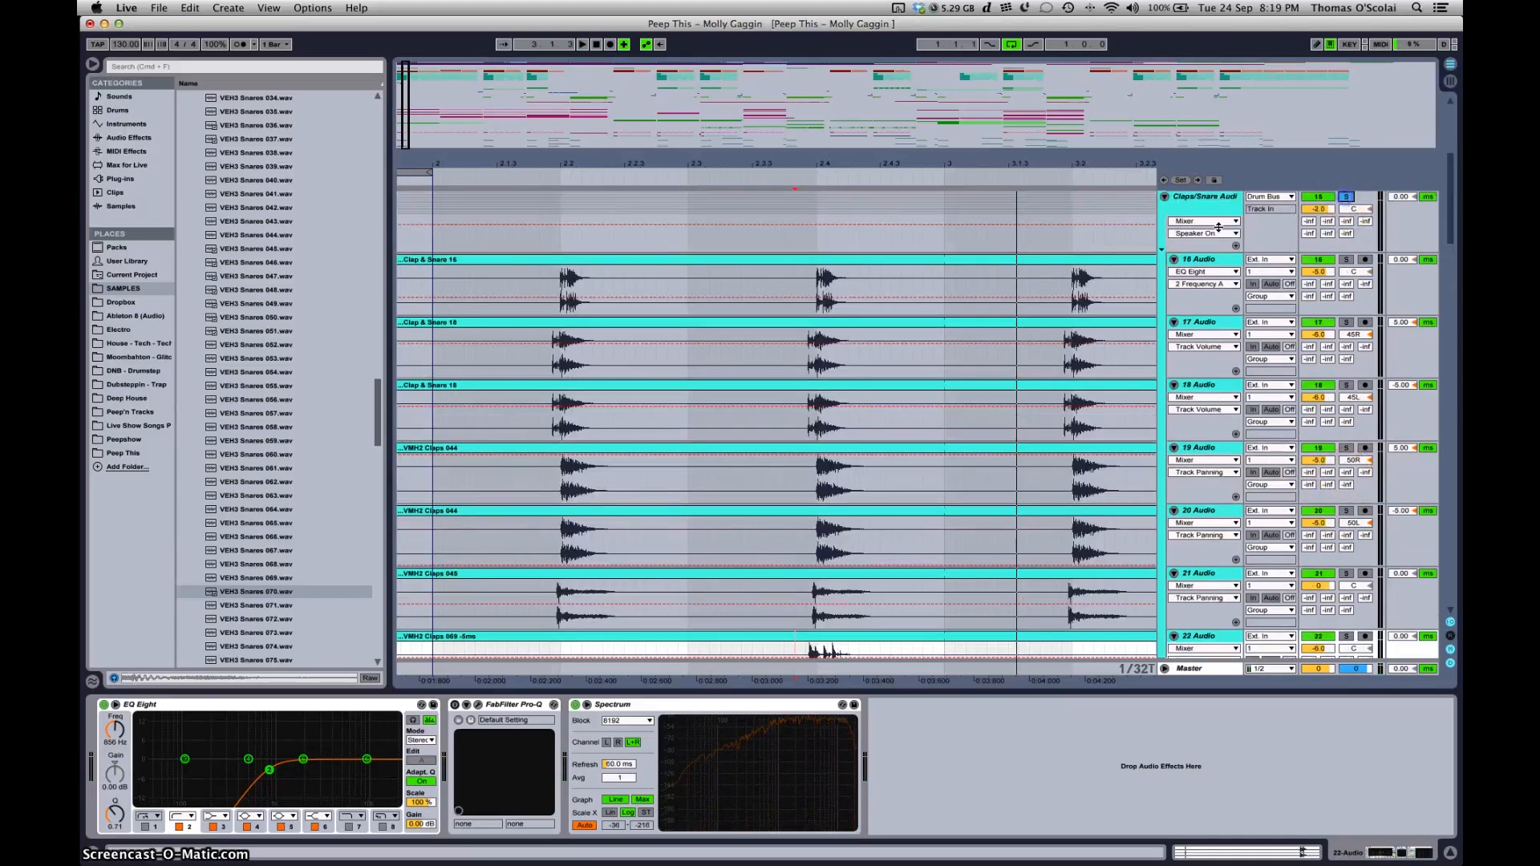
click(429, 303)
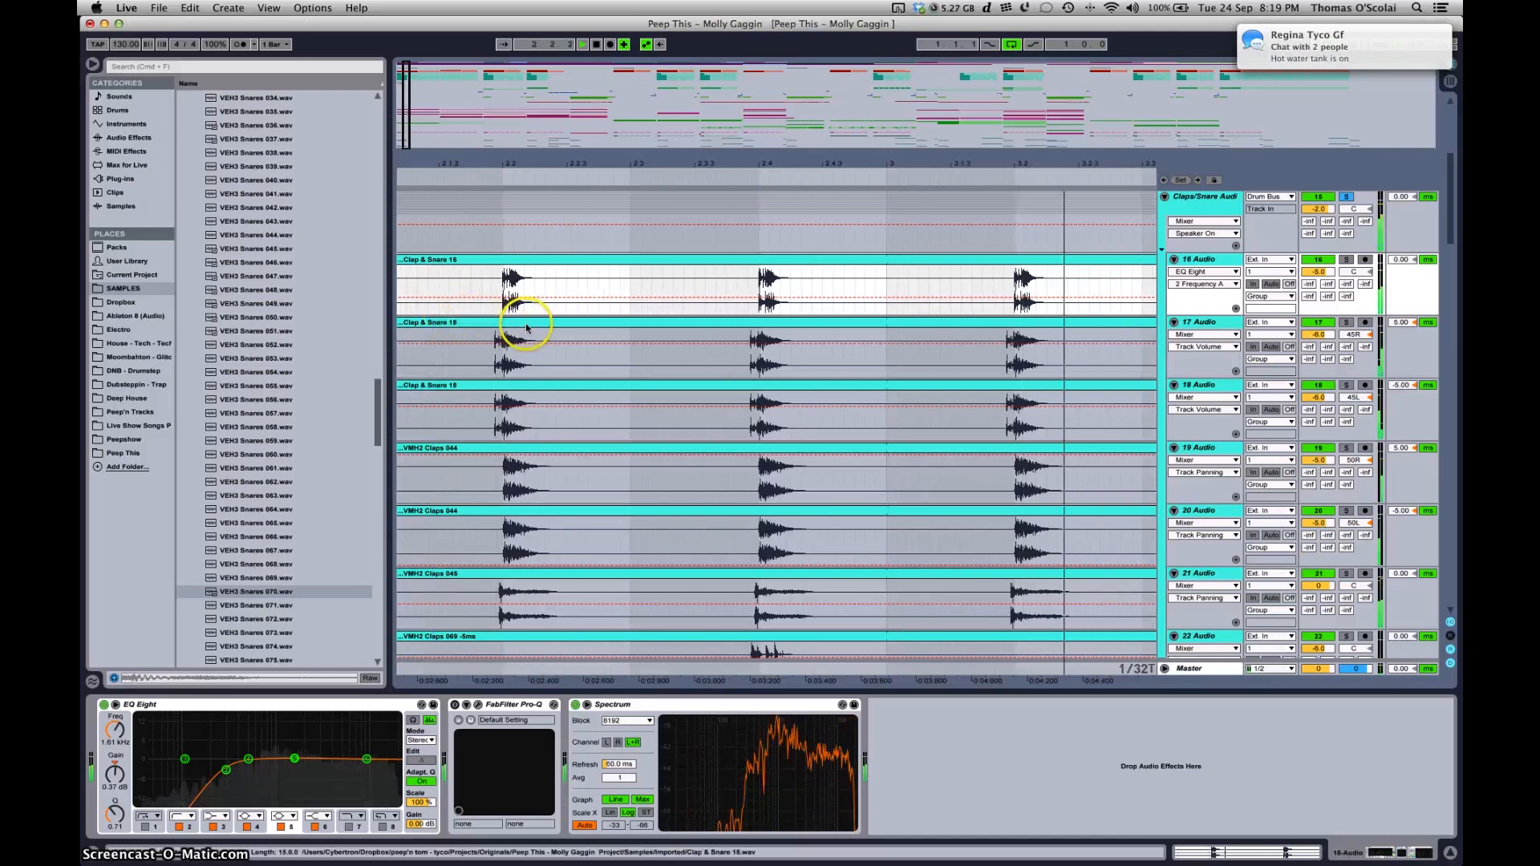
scroll(622, 298, down, 3)
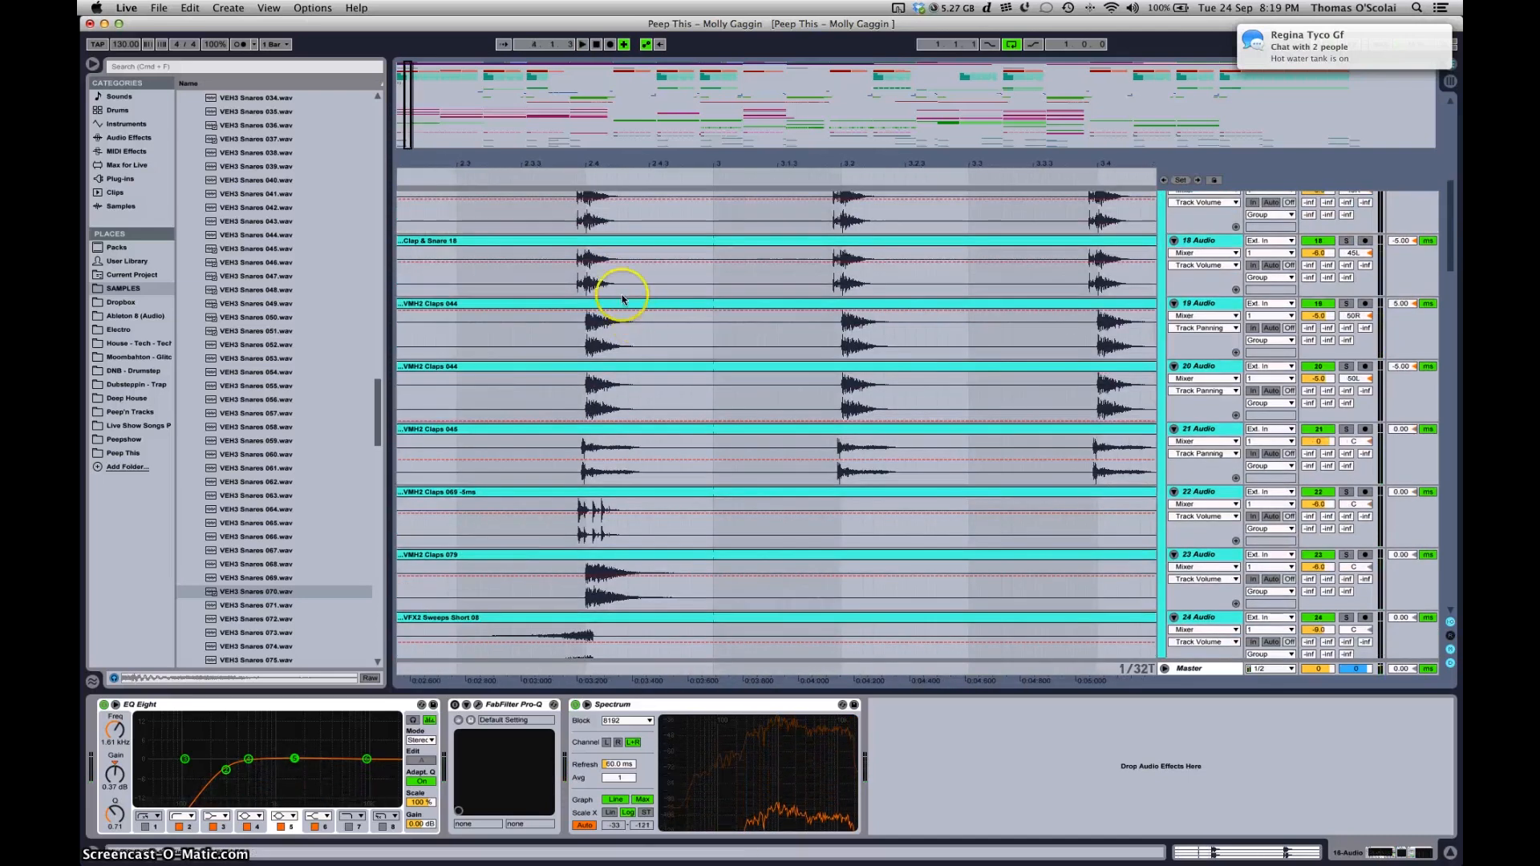
Audition the VFX2 and VFX3 sweep layers on tracks 24 and 25, soloing them and playing into beat 2.4
drag(406, 114, 406, 68)
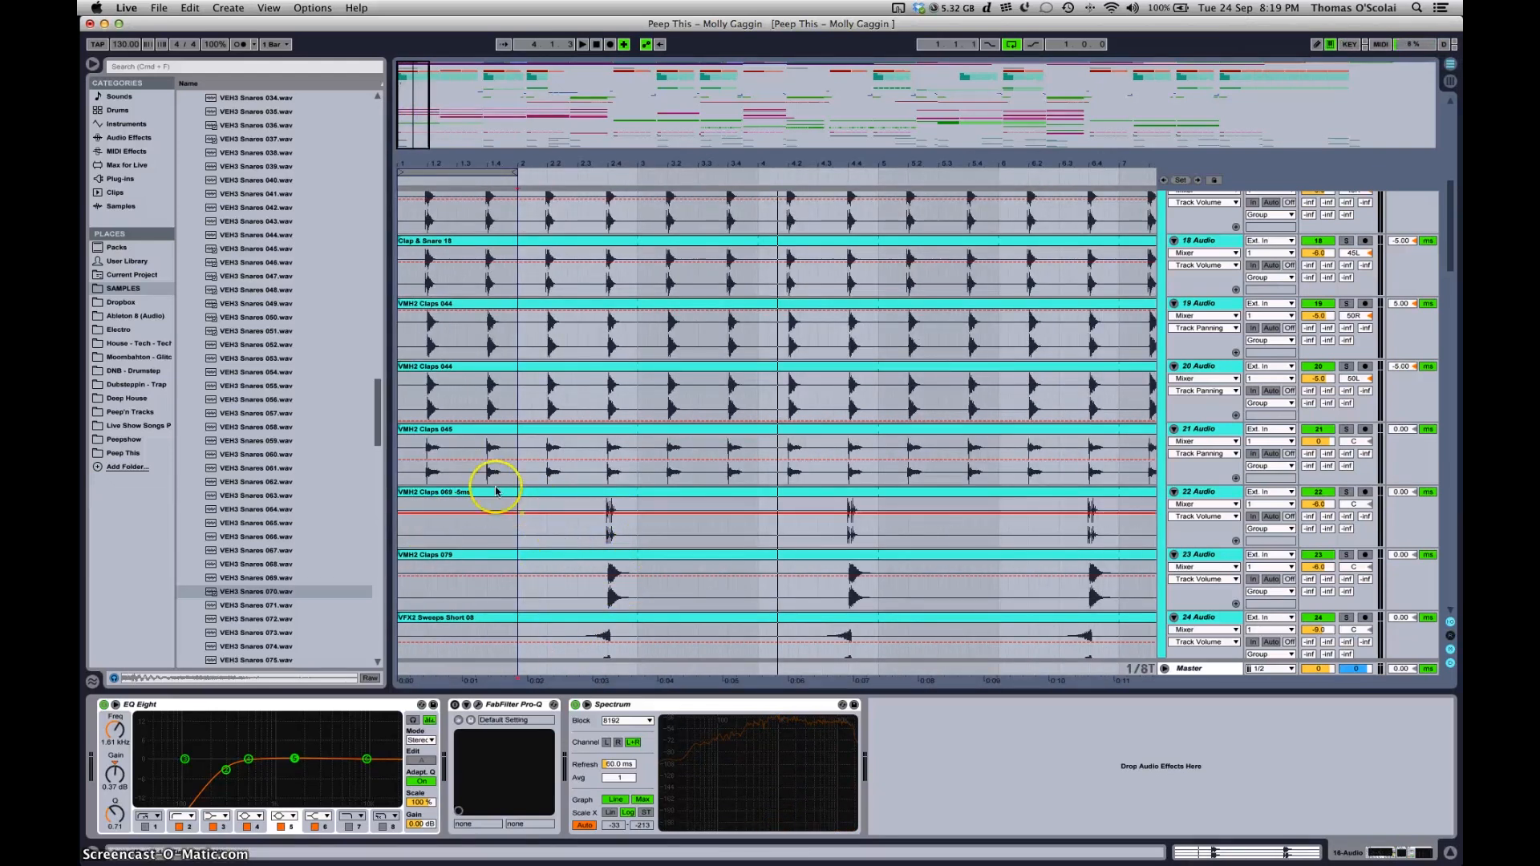
scroll(593, 542, down, 4)
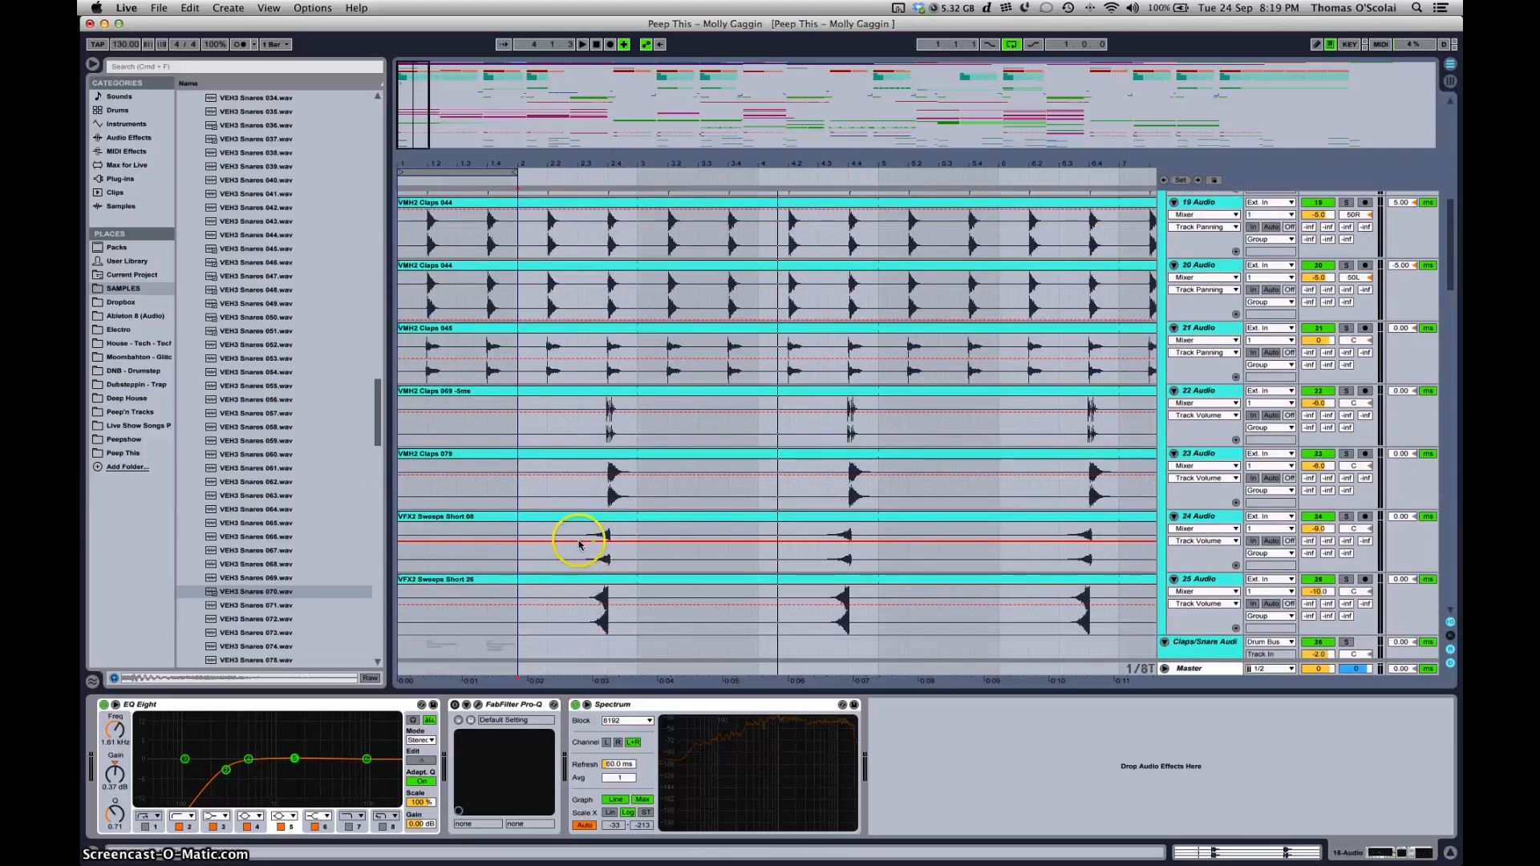
drag(397, 112, 405, 105)
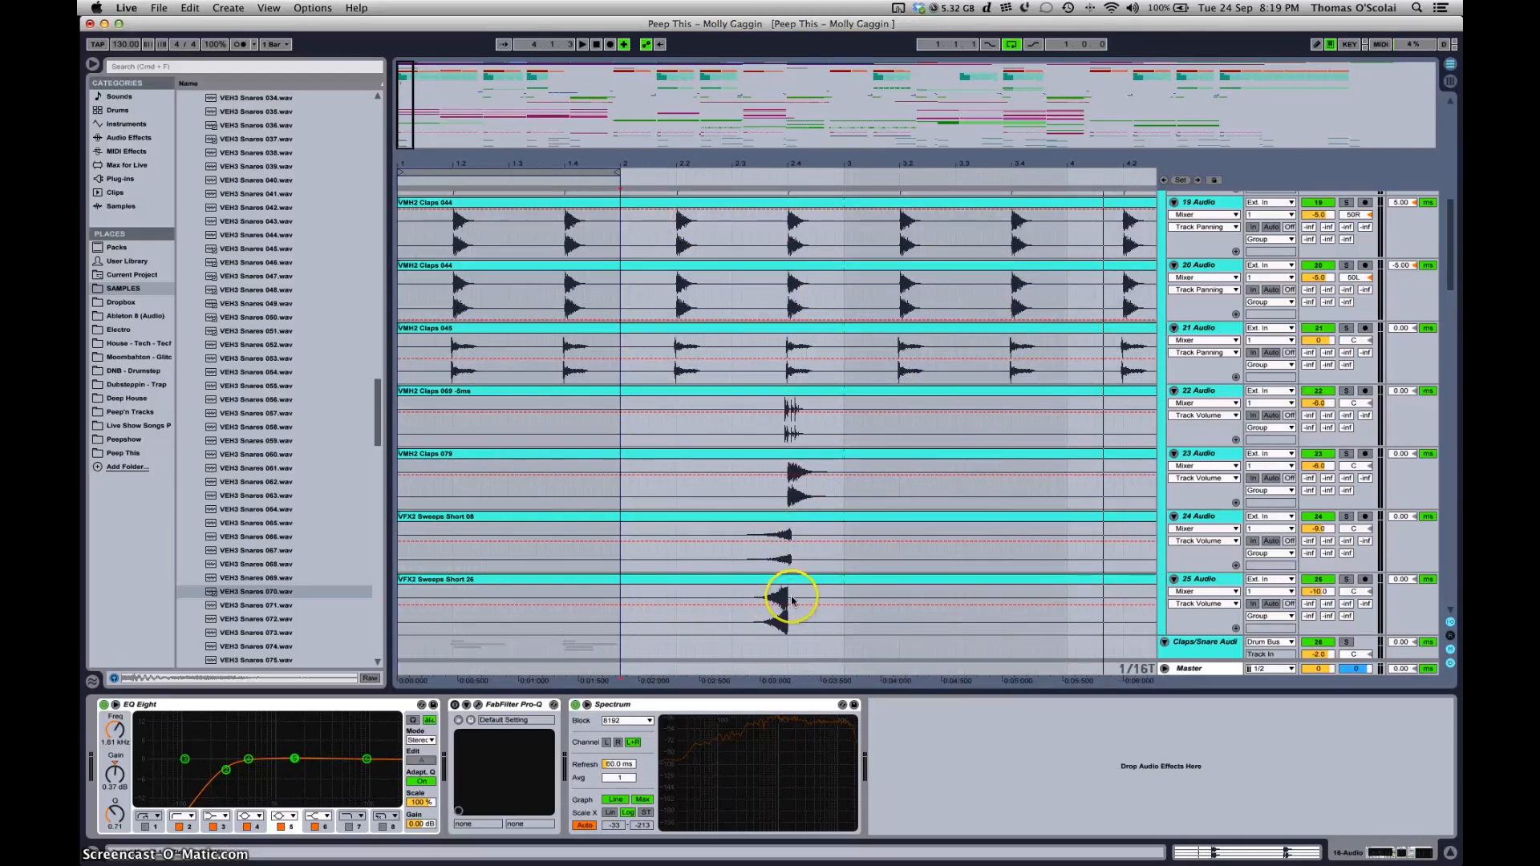
scroll(773, 540, down, 8)
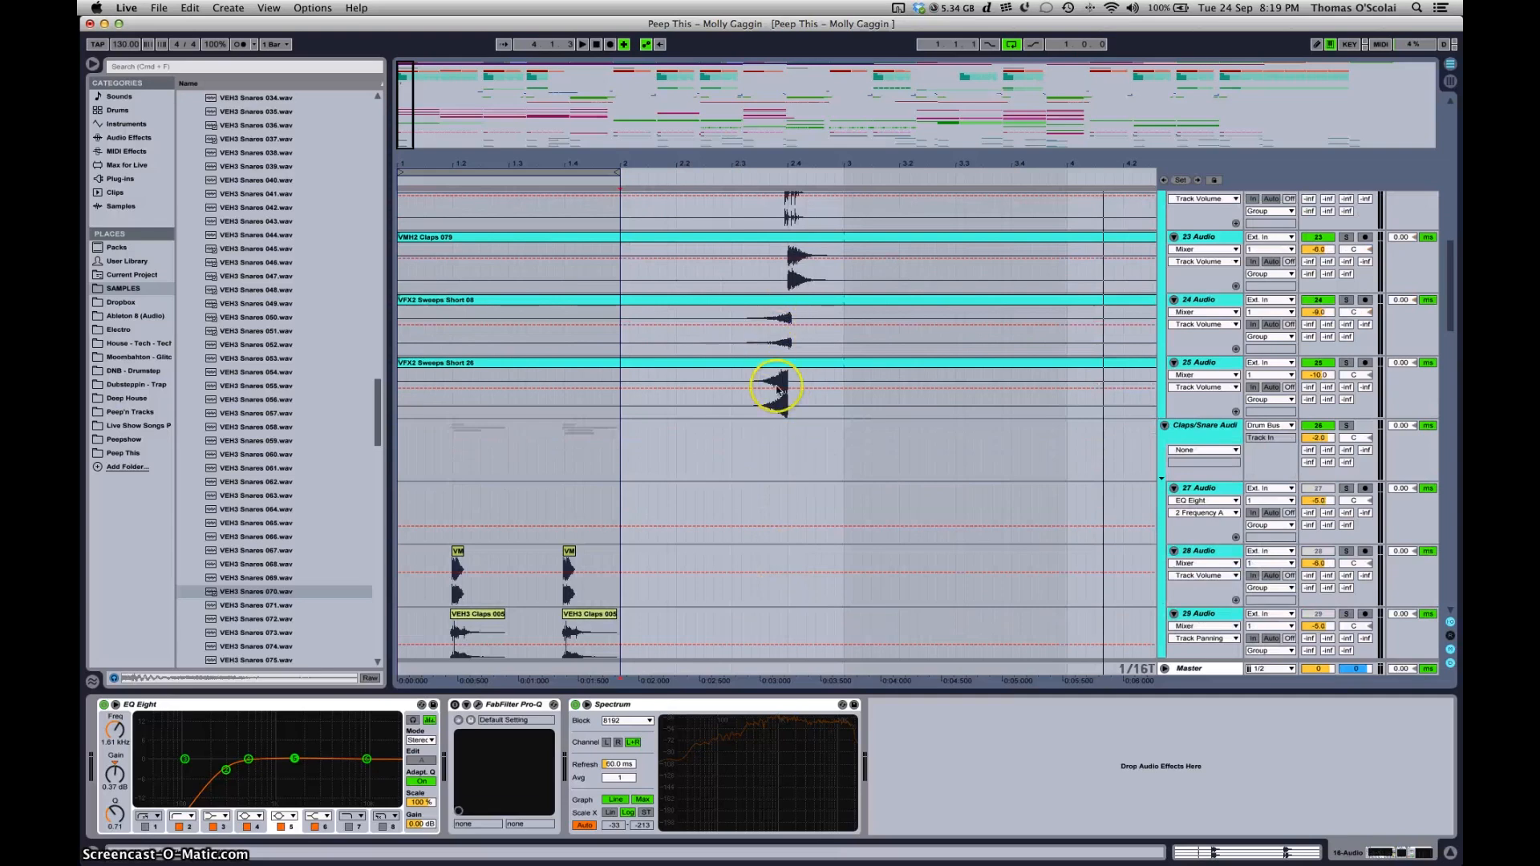
click(772, 338)
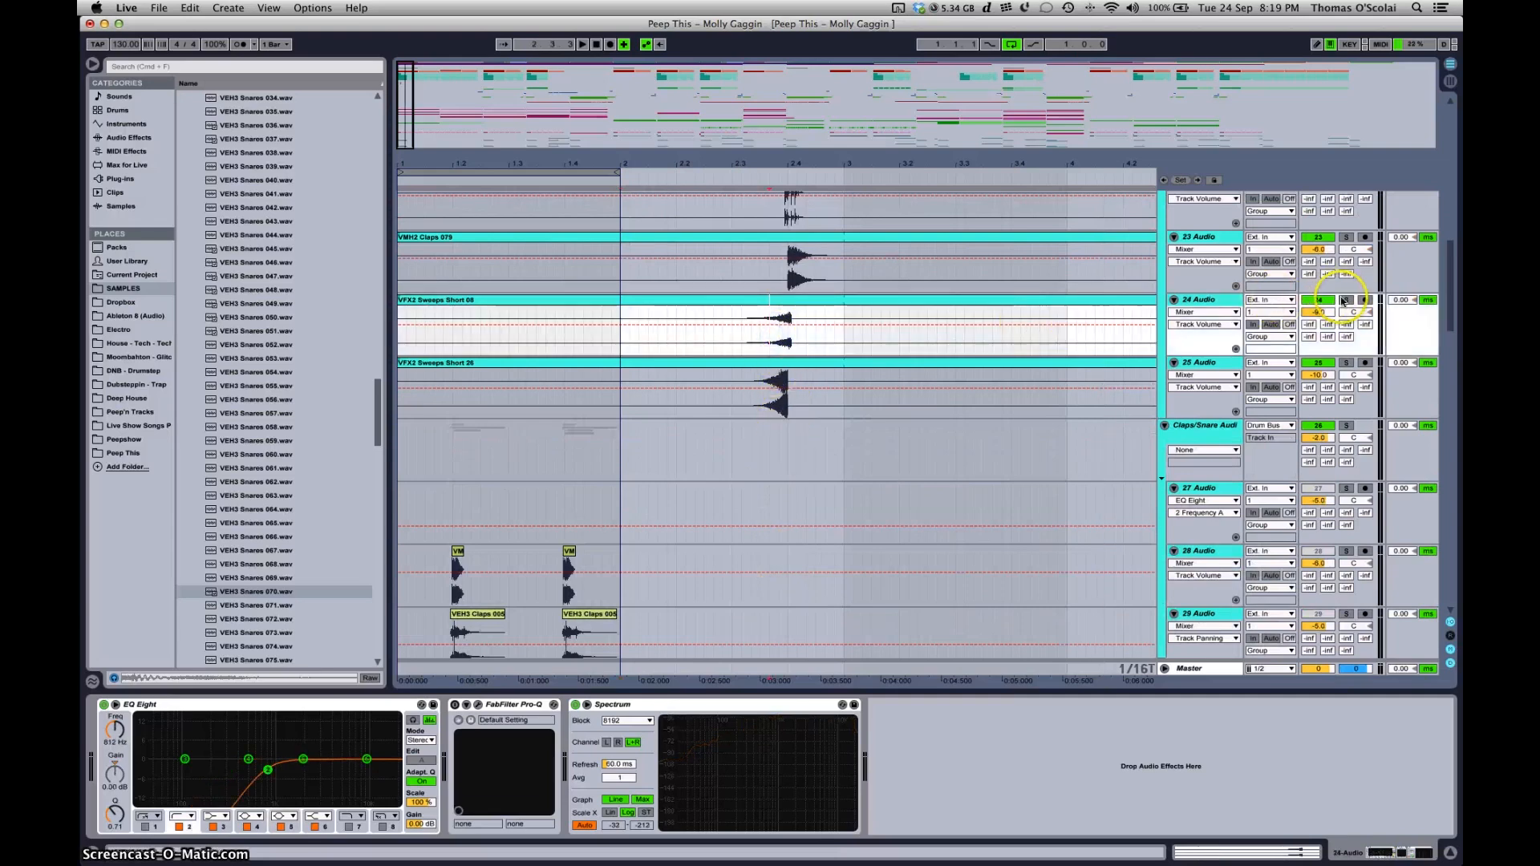
key(space)
click(1346, 364)
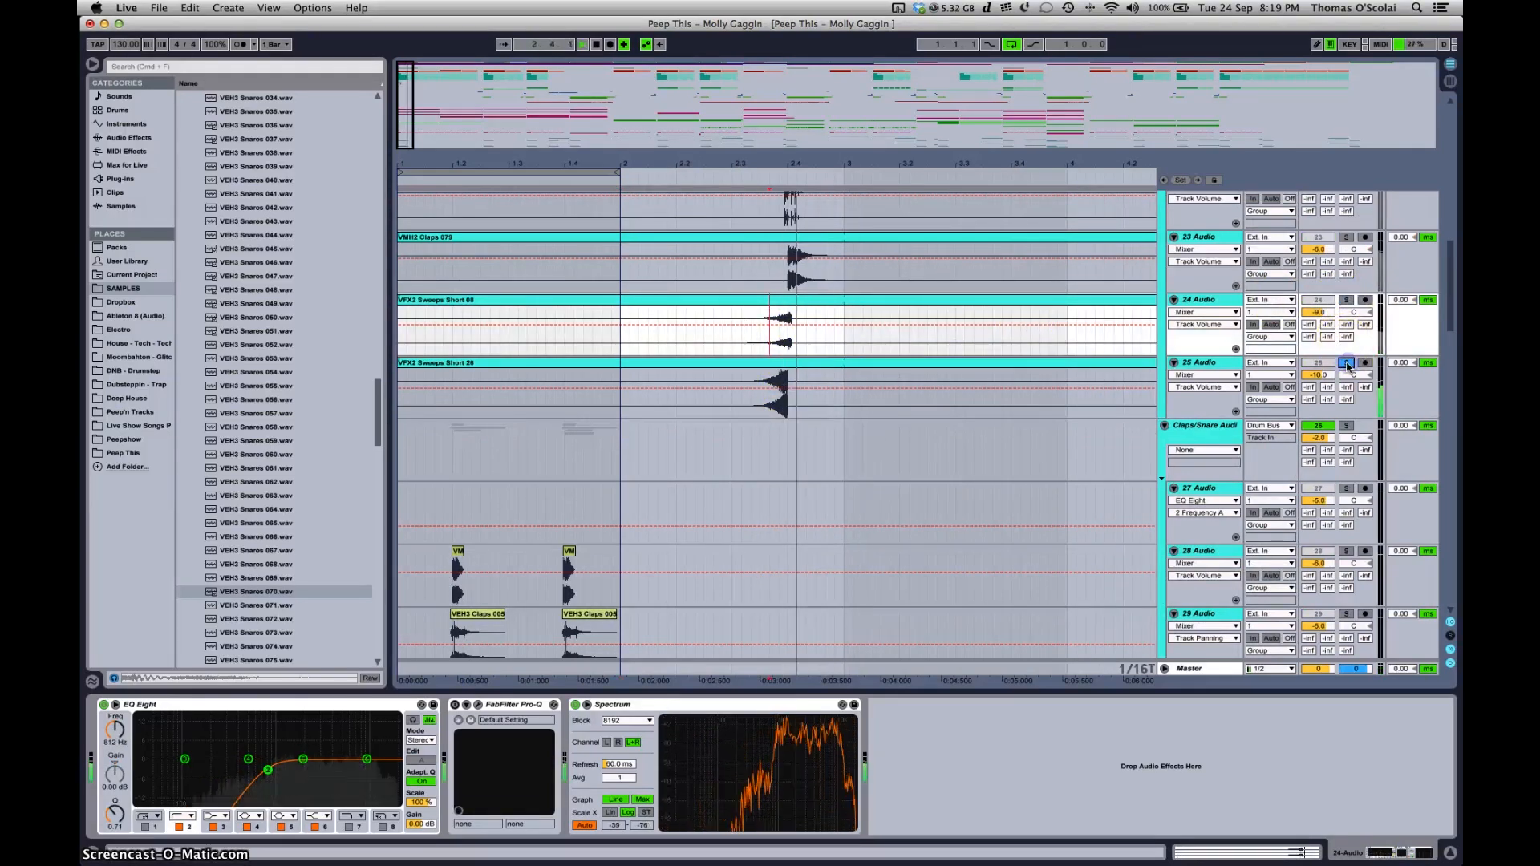
scroll(763, 378, down, 10)
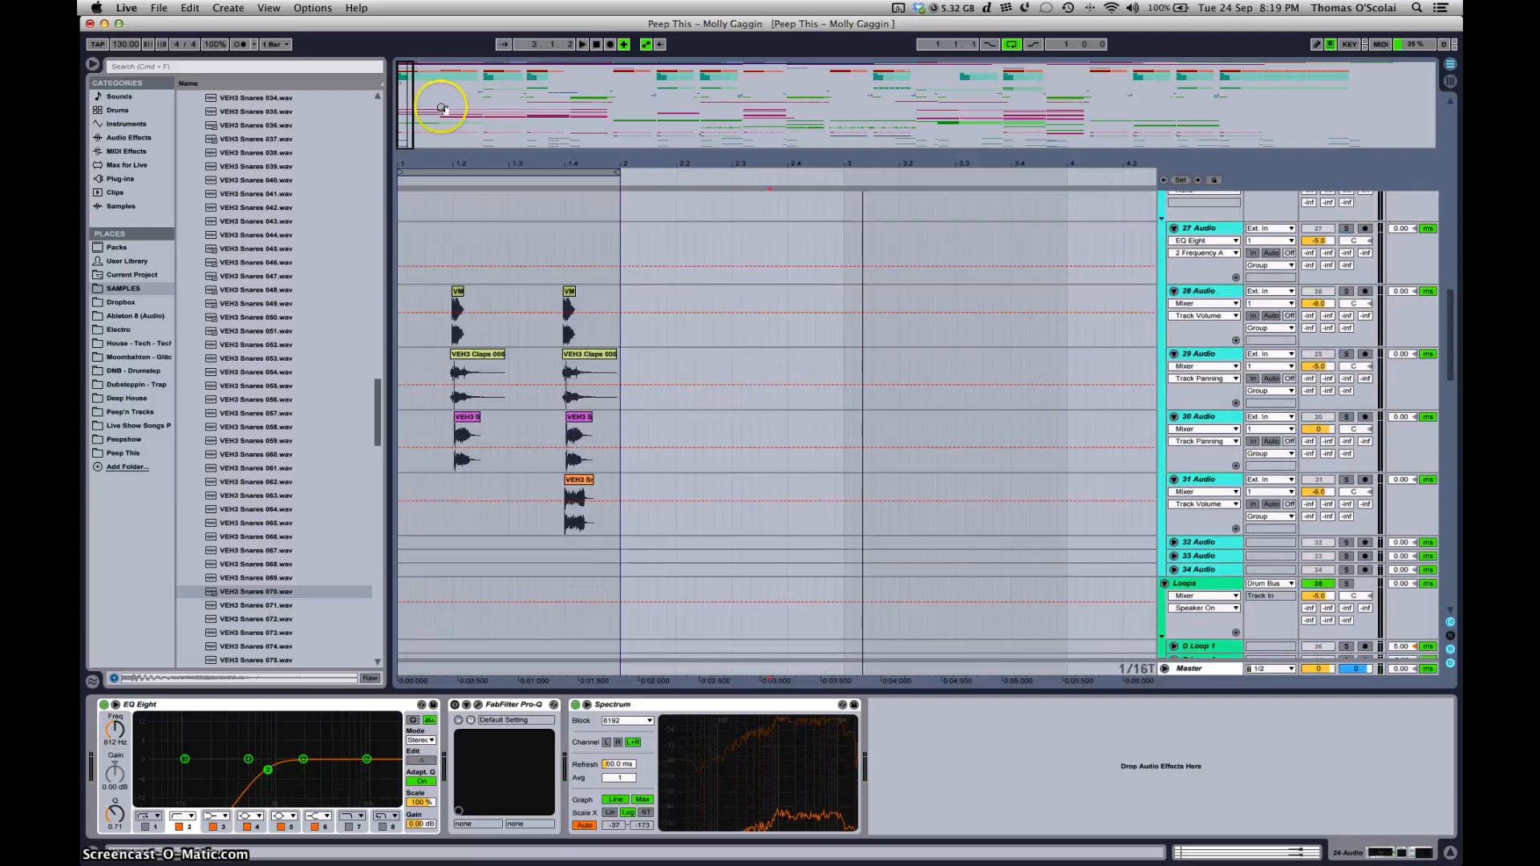
Unfold track 32 in the duplicate group and copy track 28's beat 1.4 VMH1 Claps & Snares clip onto it
drag(405, 103, 299, 108)
scroll(974, 524, down, 3)
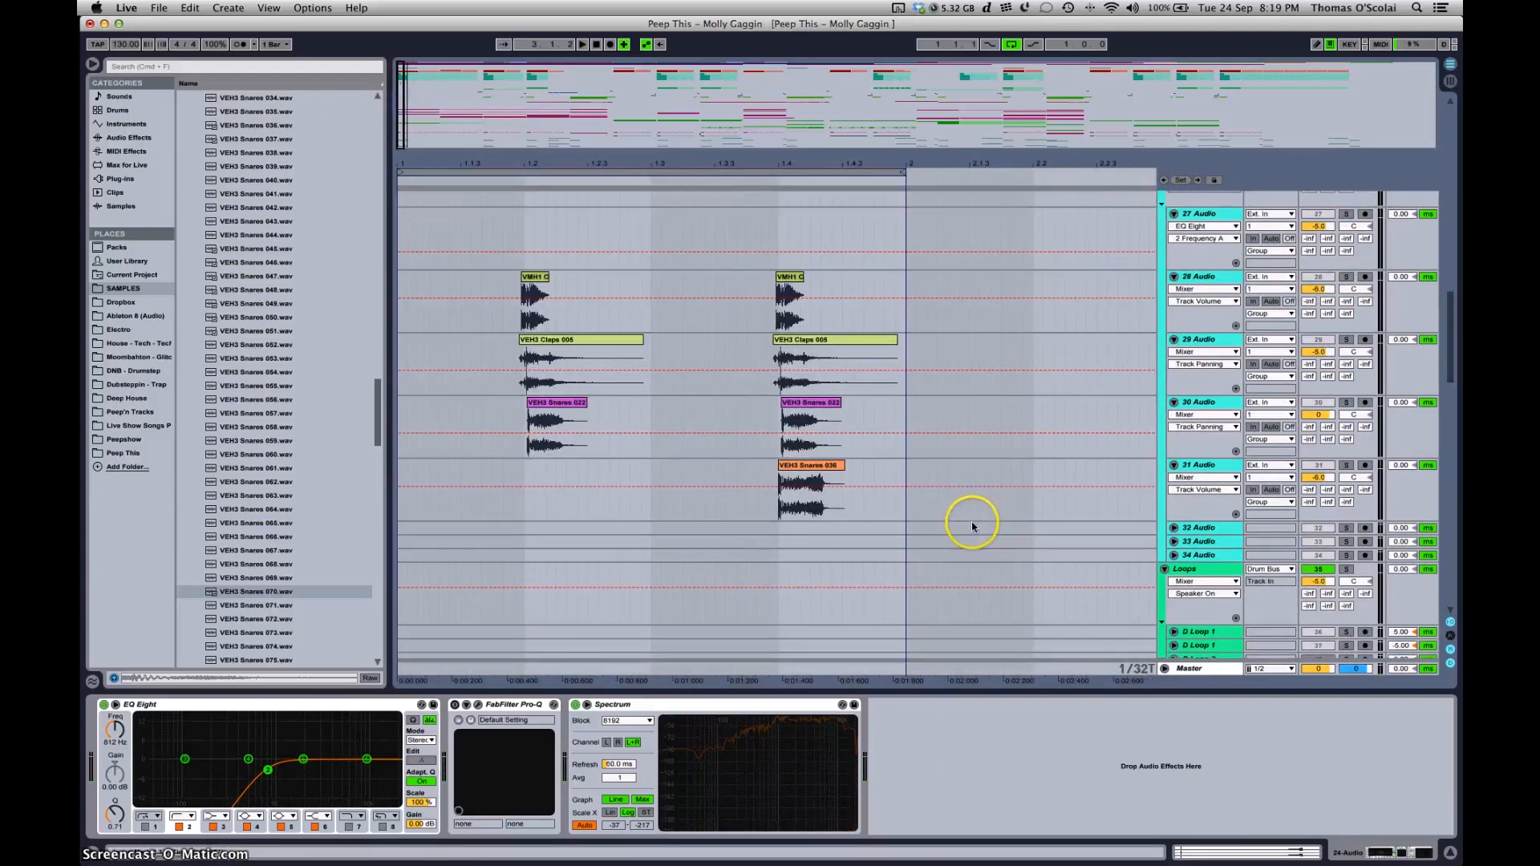
click(1174, 470)
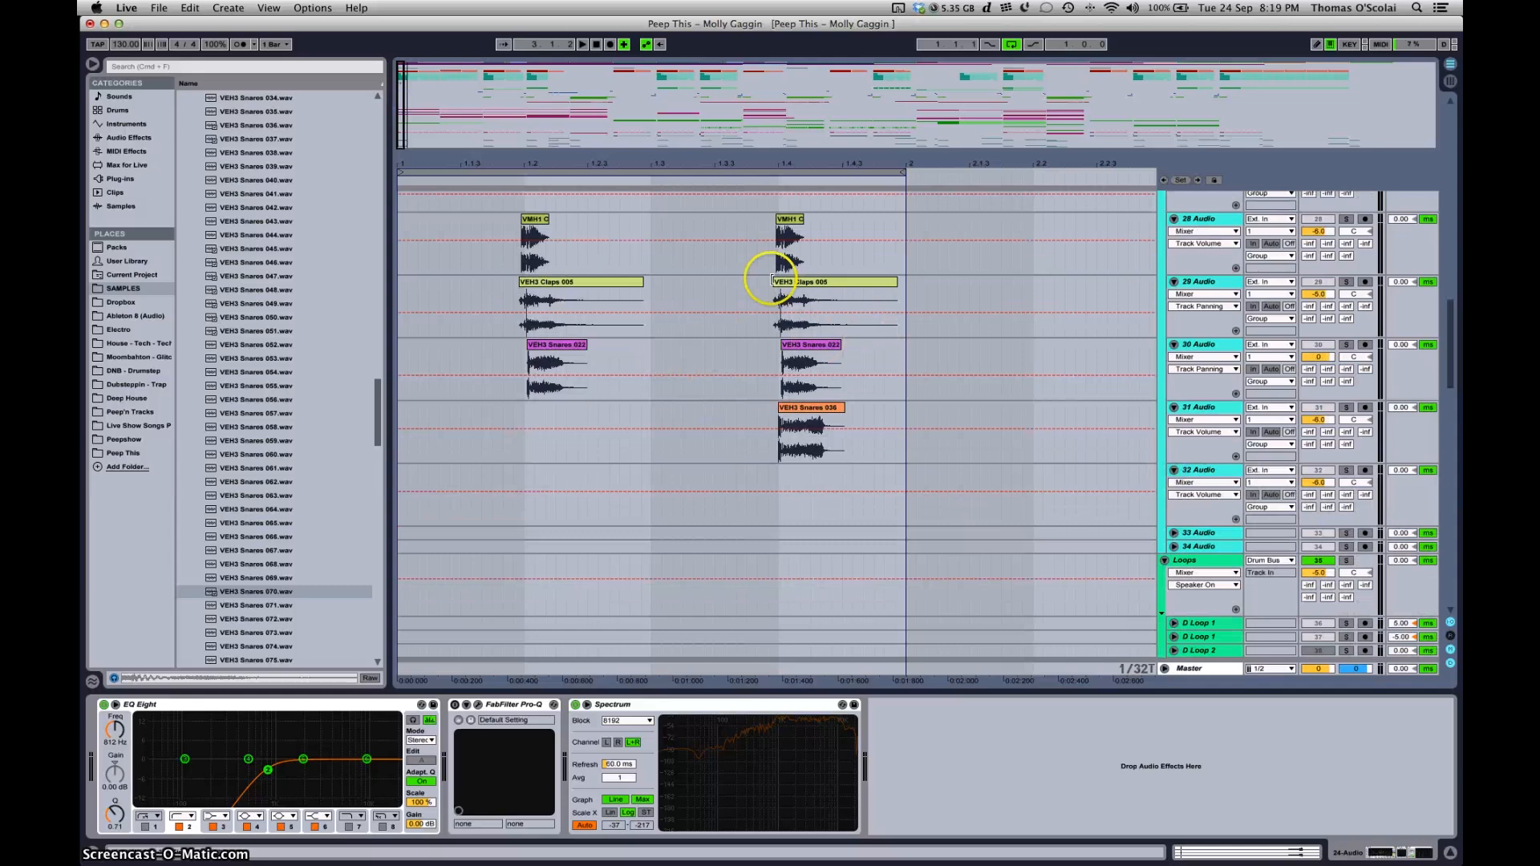
click(796, 230)
drag(791, 223, 791, 474)
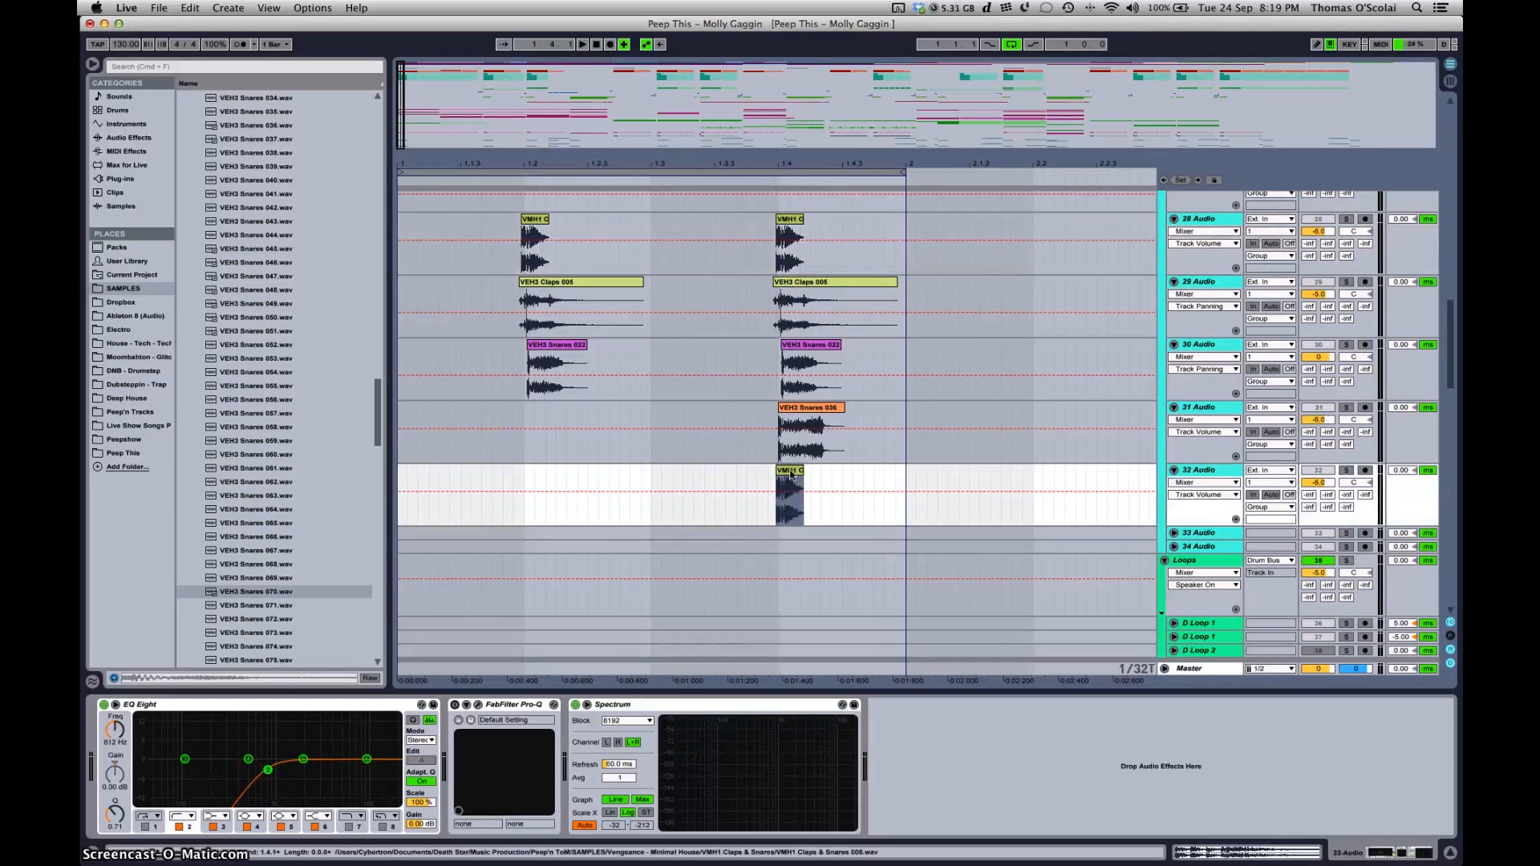
Reverse track 32's clap copy, trim and shift it so it leads up to beat 1.4, and solo the track
double_click(791, 473)
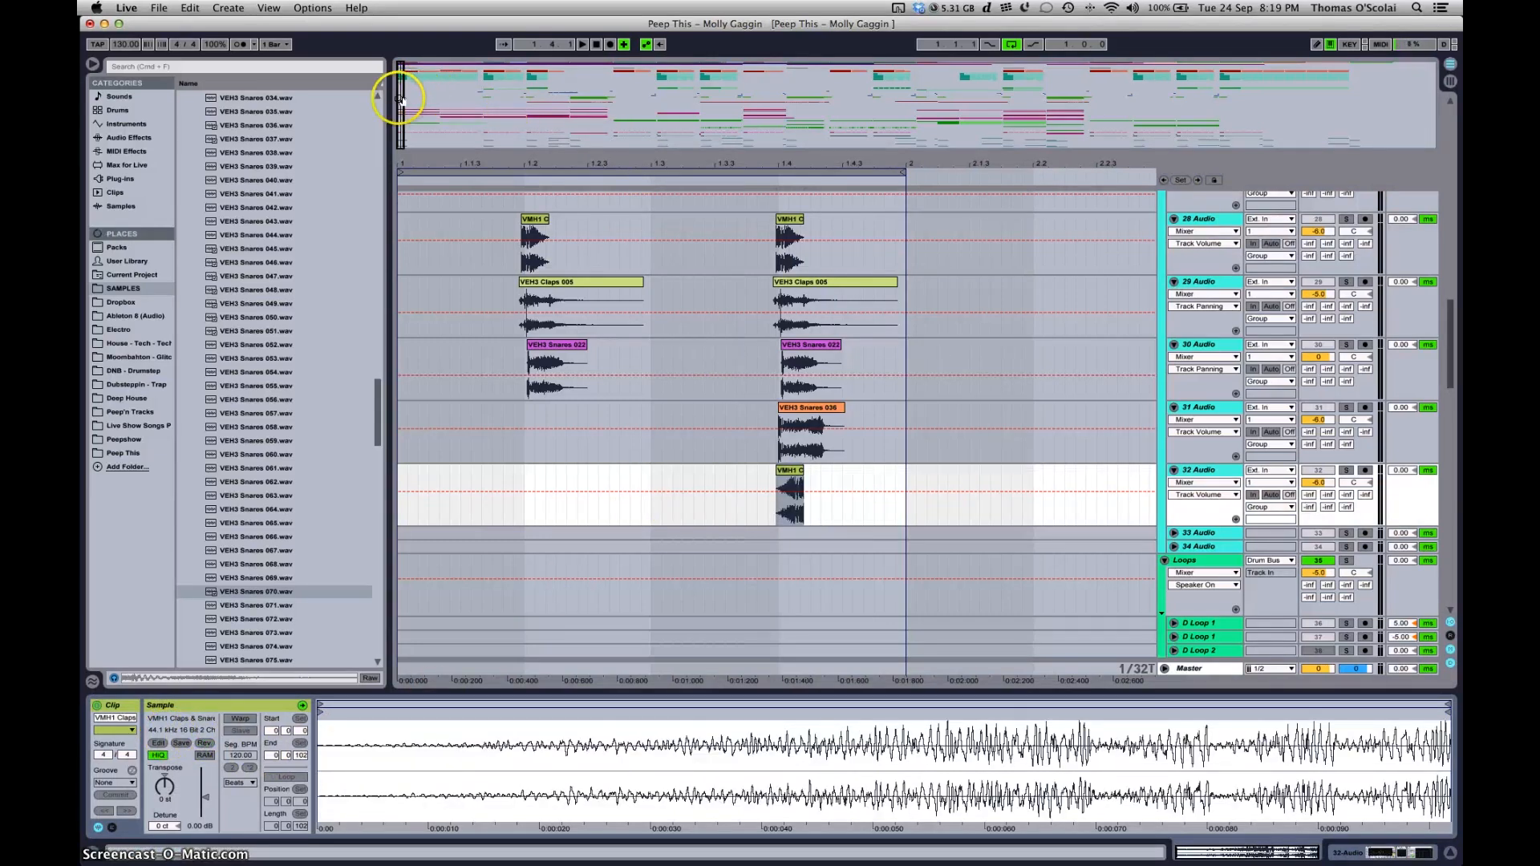
drag(402, 99, 405, 120)
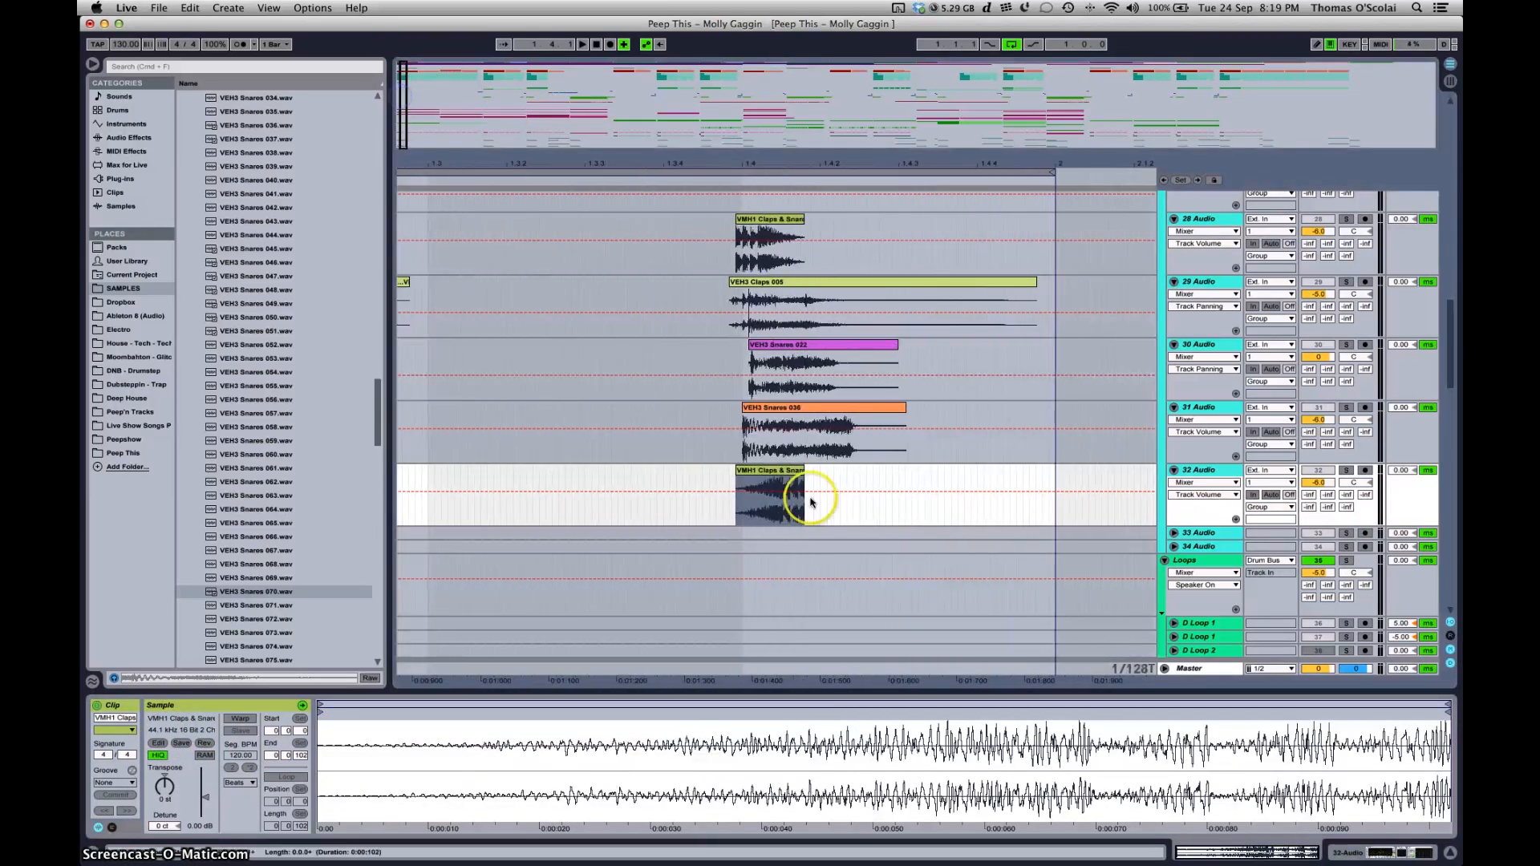
drag(804, 471, 733, 471)
click(1345, 470)
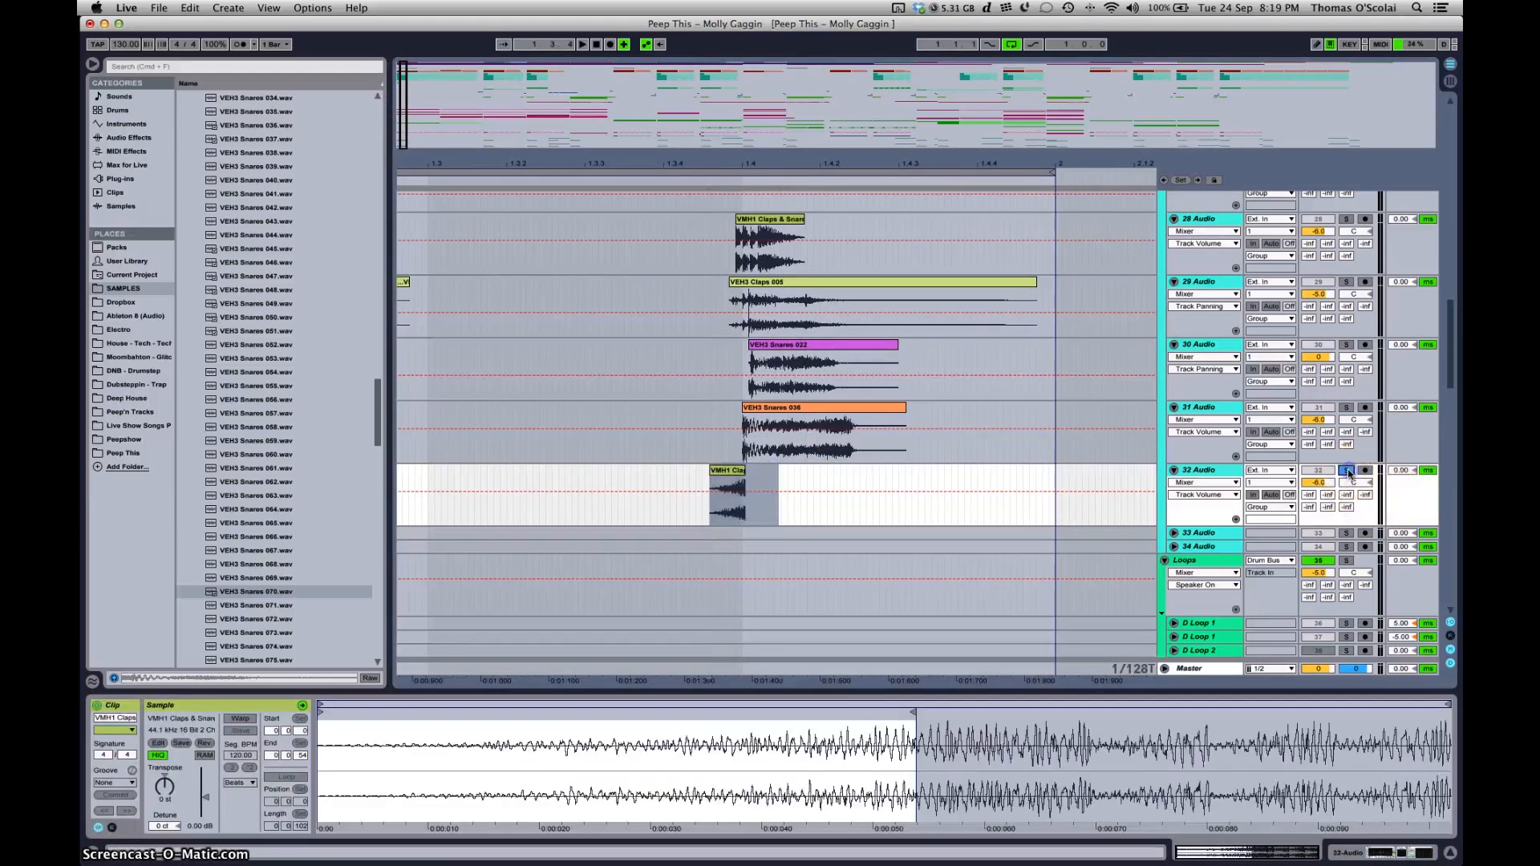
Lengthen track 32's reversed clap and shift it so it ends around beat 1.4, and unsolo the track
click(818, 496)
mouse_move(732, 471)
mouse_down()
mouse_move(706, 471)
mouse_move(762, 465)
mouse_move(748, 465)
mouse_up()
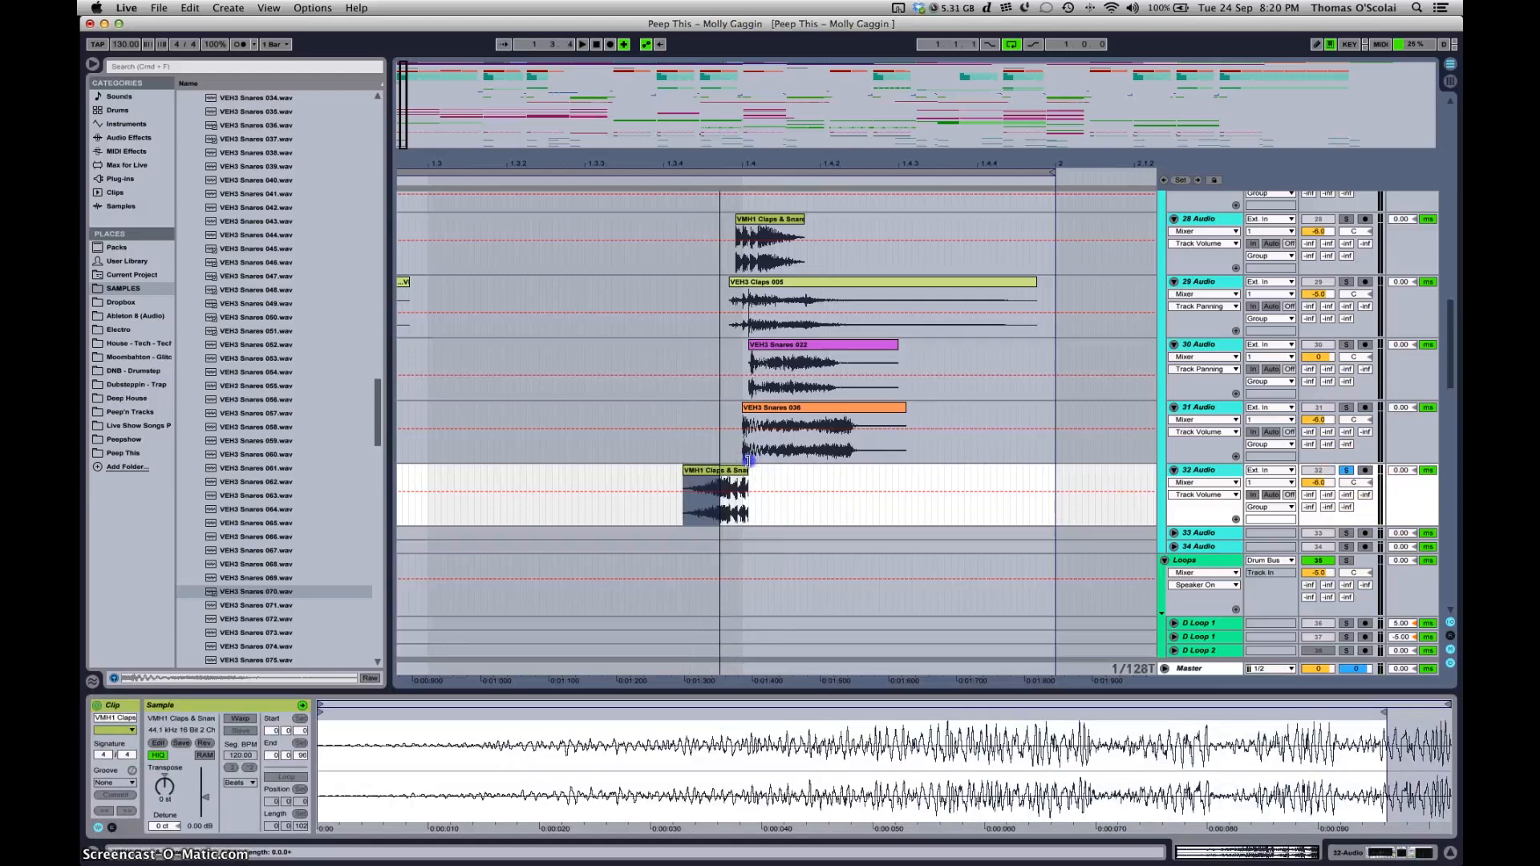
click(658, 531)
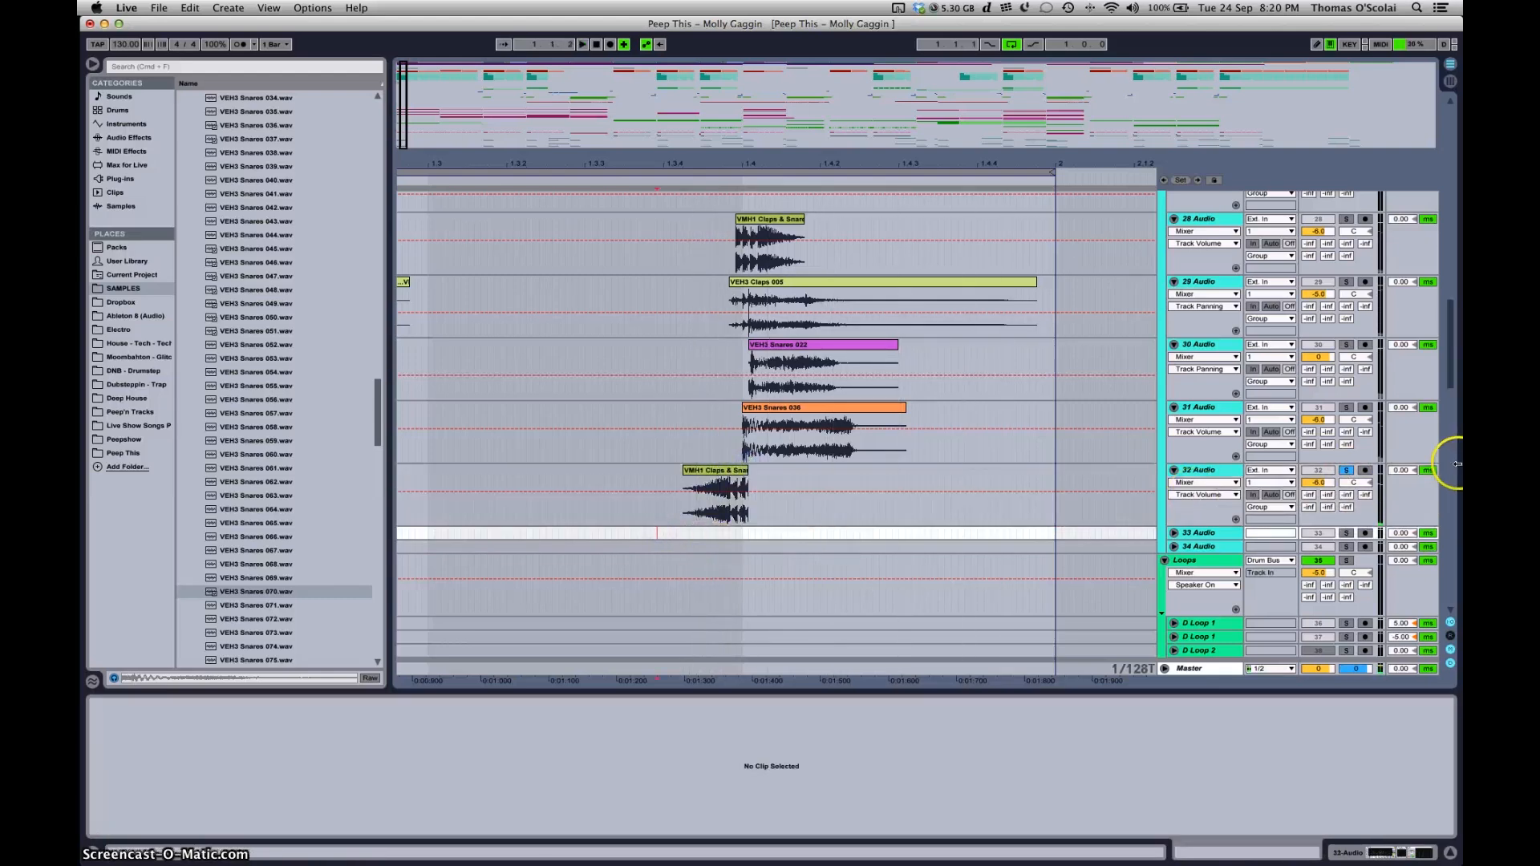
click(1348, 471)
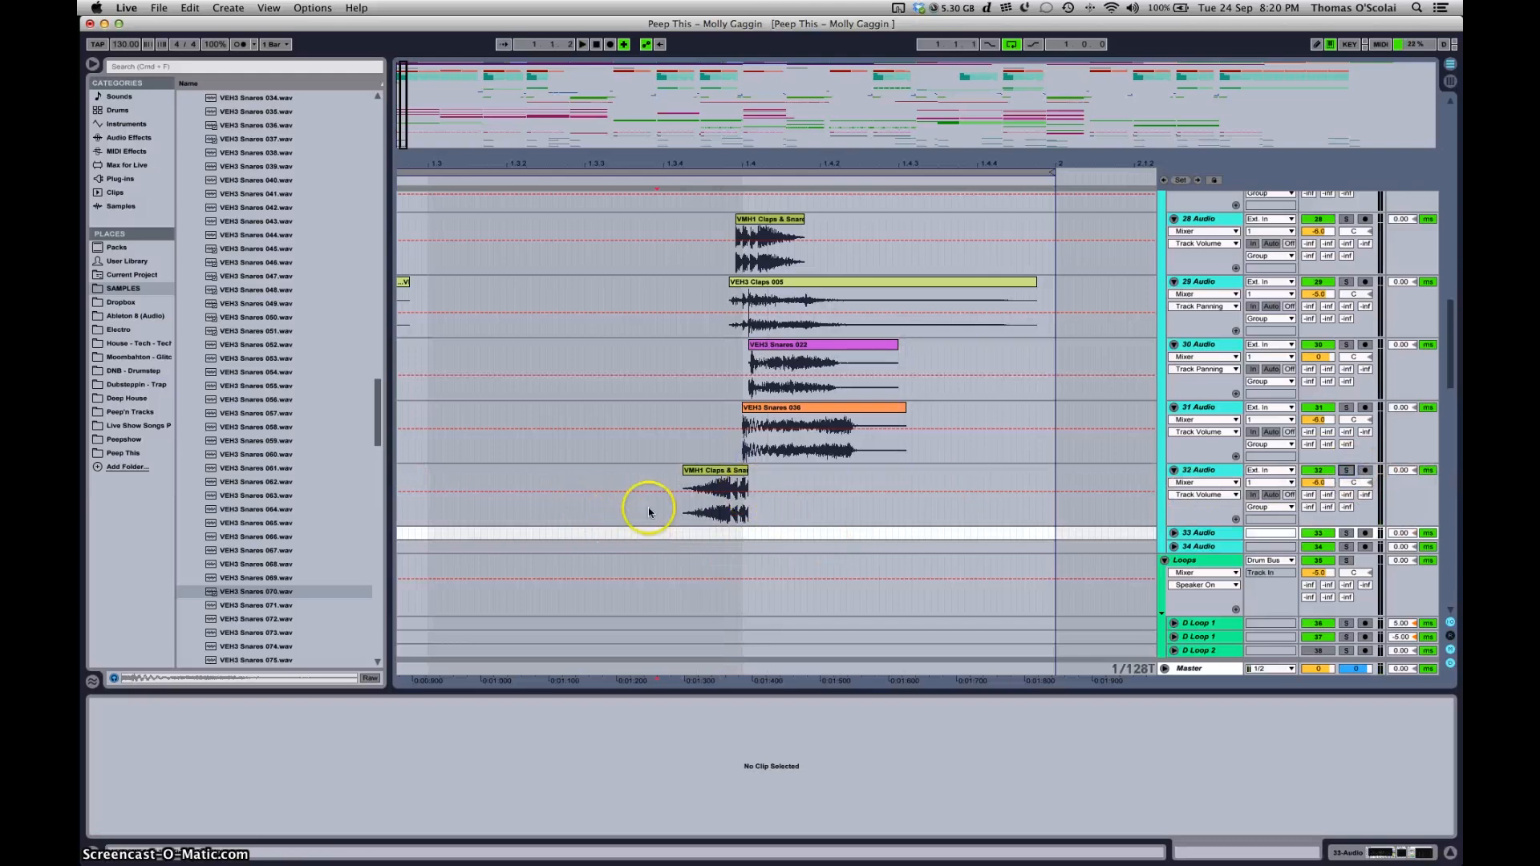
Solo the duplicate Claps/Snare group and play its layers into beat 1.4
scroll(1120, 407, up, 3)
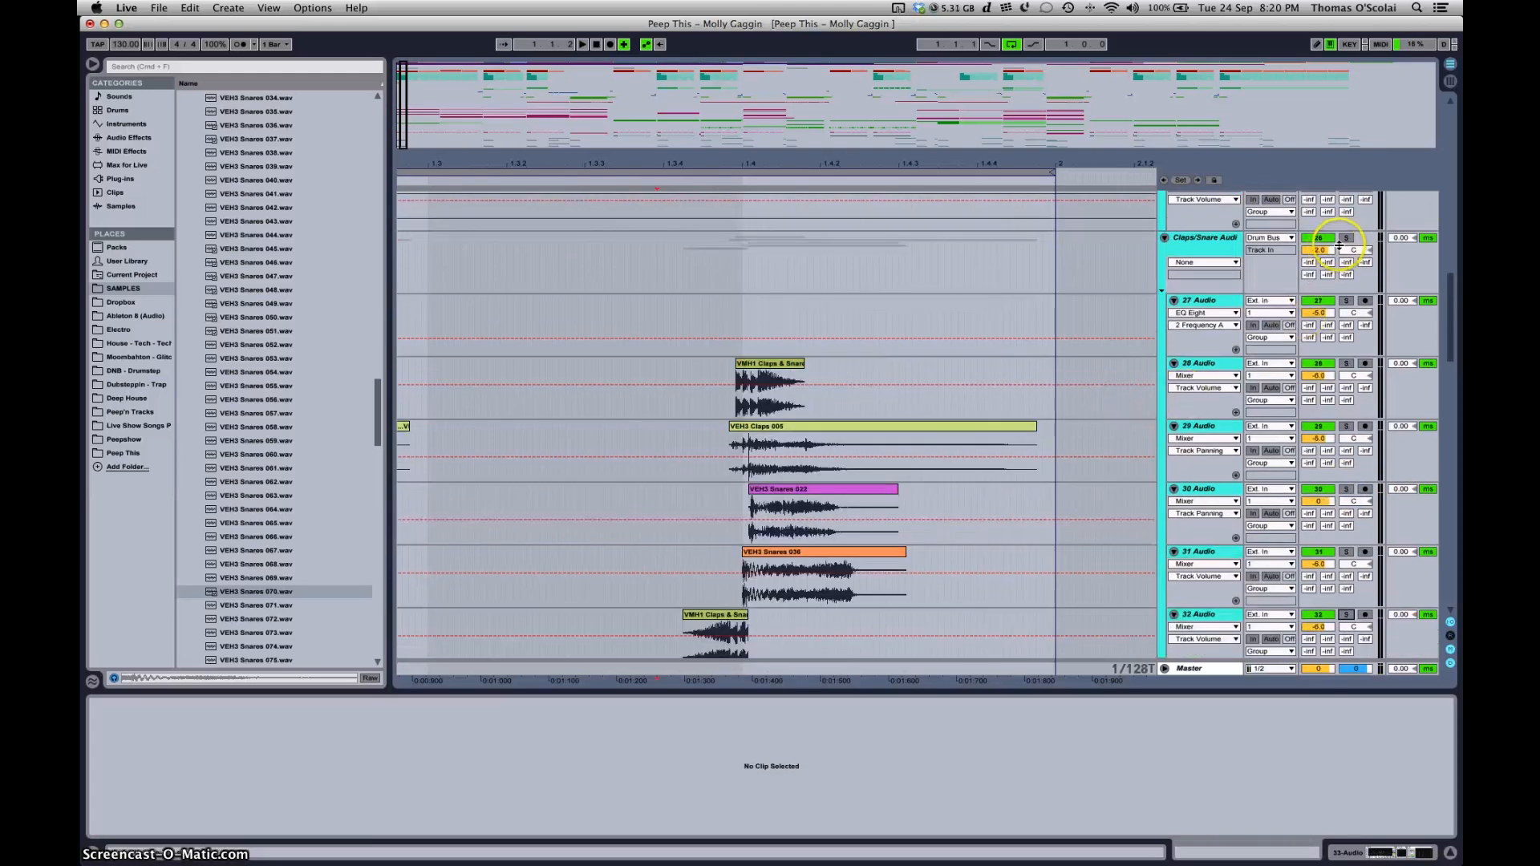
click(595, 567)
scroll(718, 610, down, 1)
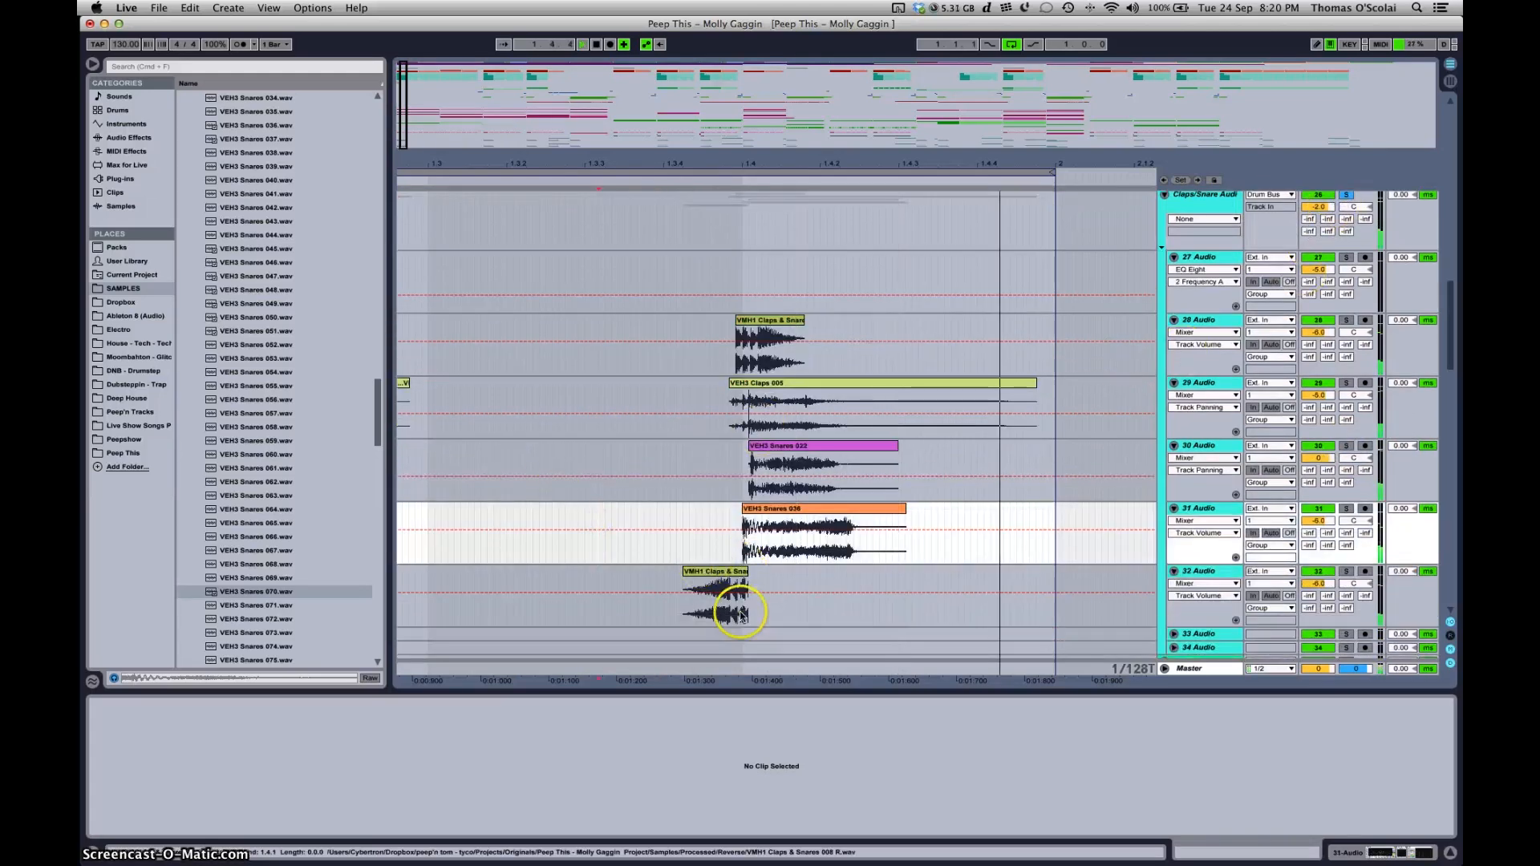
Shift track 32's reversed clap slightly past beat 1.4, play it with the layers, and trim its end back to the beat
click(733, 573)
drag(734, 572, 752, 572)
click(600, 539)
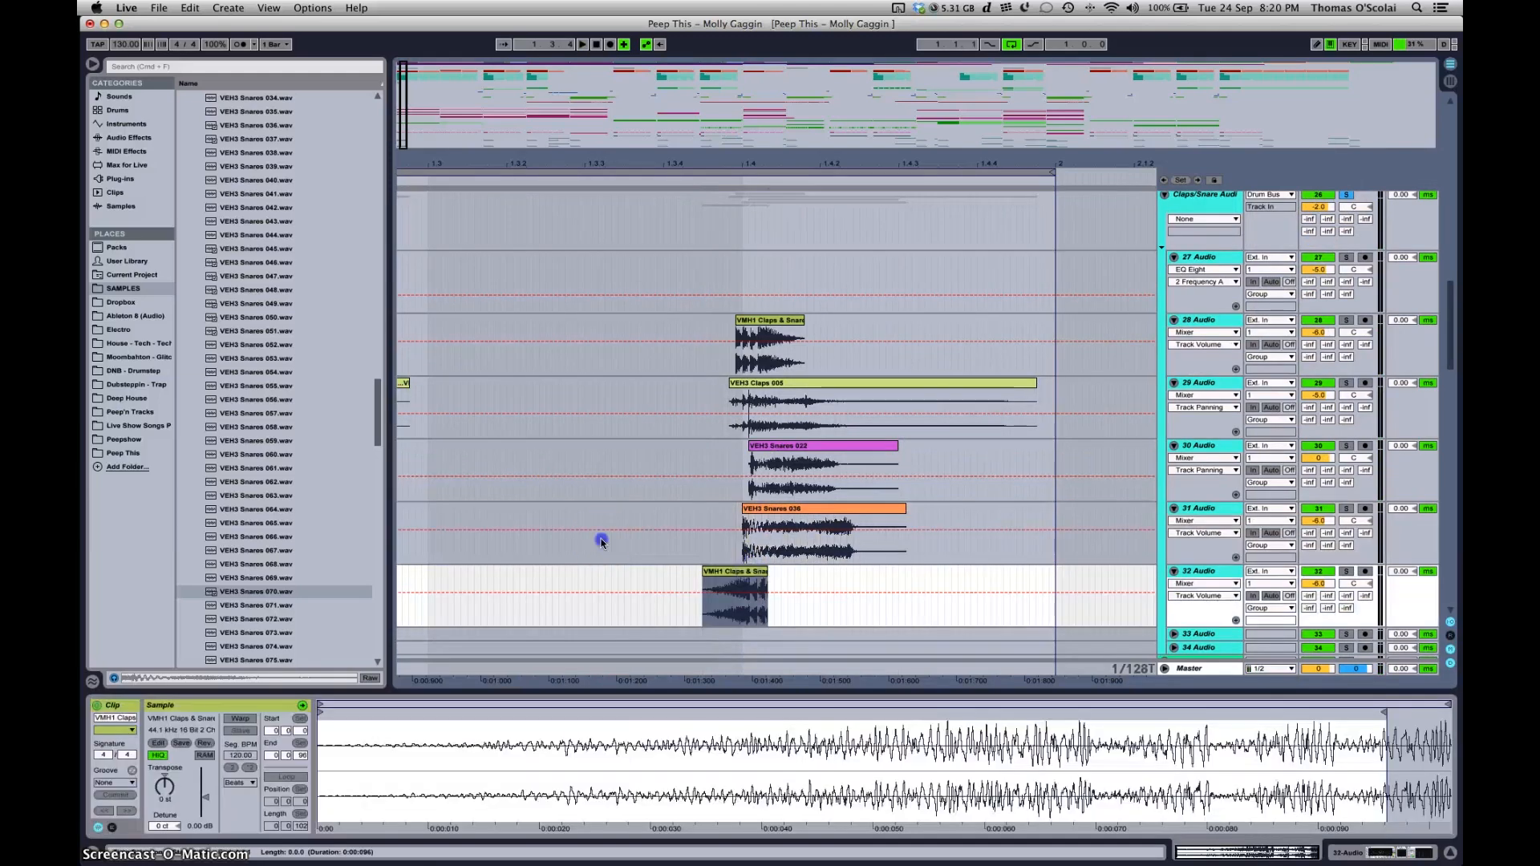
key(space)
key(space)
drag(766, 572, 742, 572)
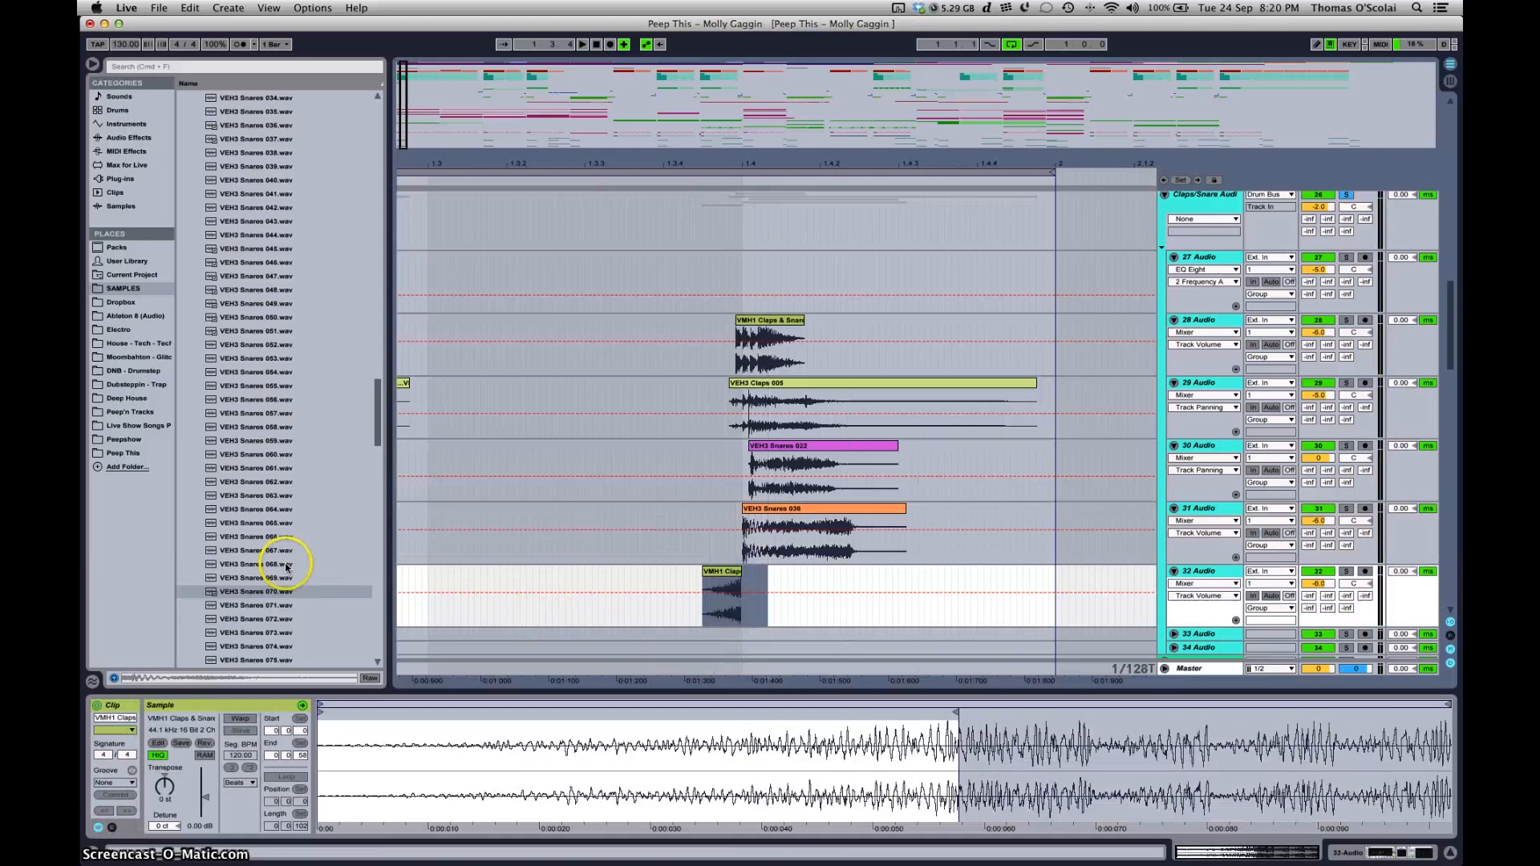
Audition further VEH3 Snares samples and place VEH3 Snares 081 on track 32 at beat 1.4
scroll(185, 601, down, 5)
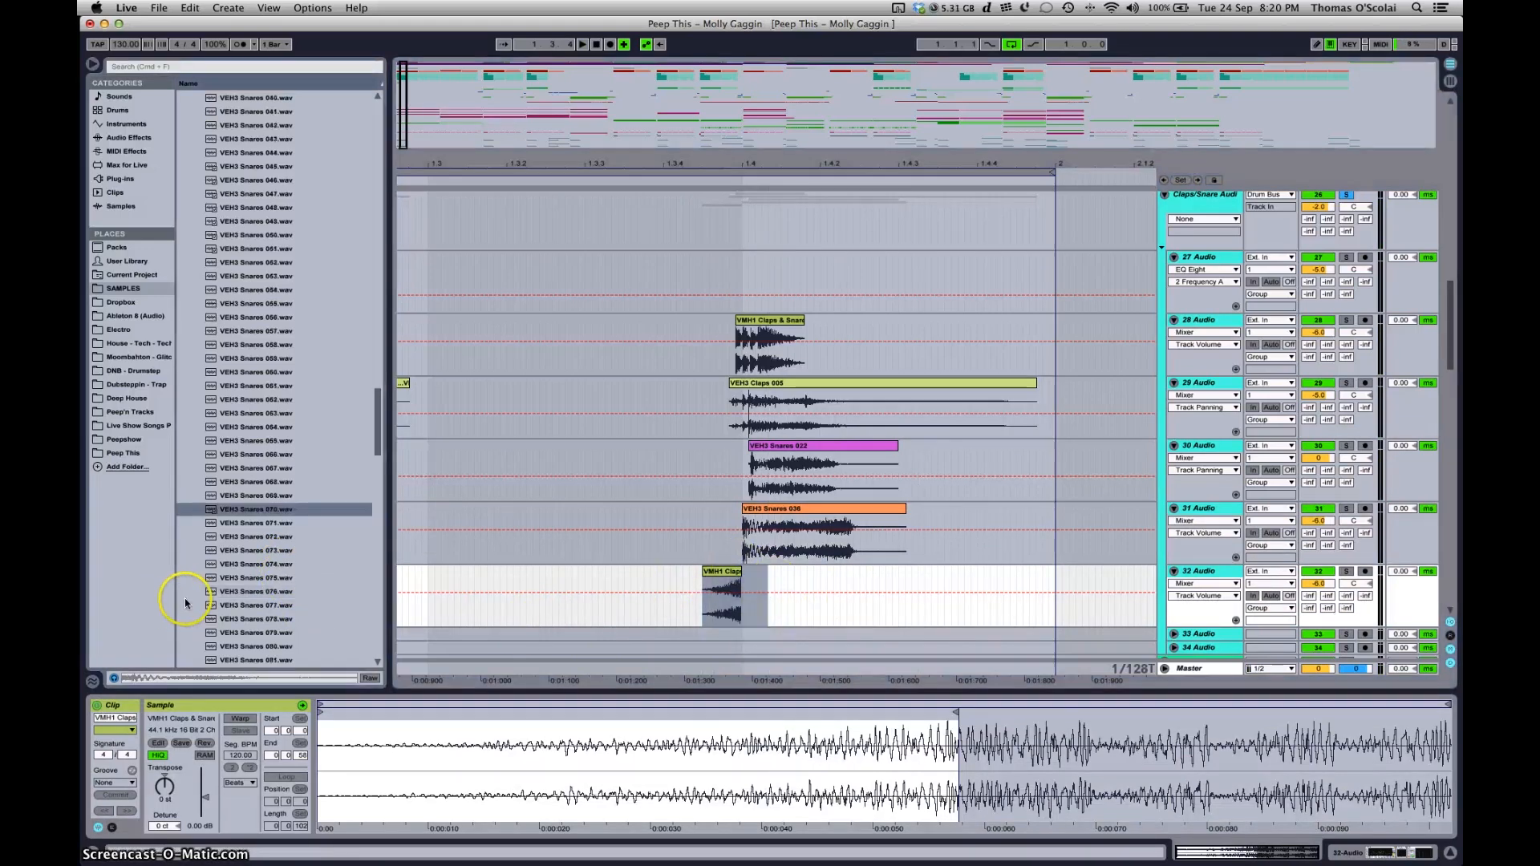
click(265, 562)
click(282, 578)
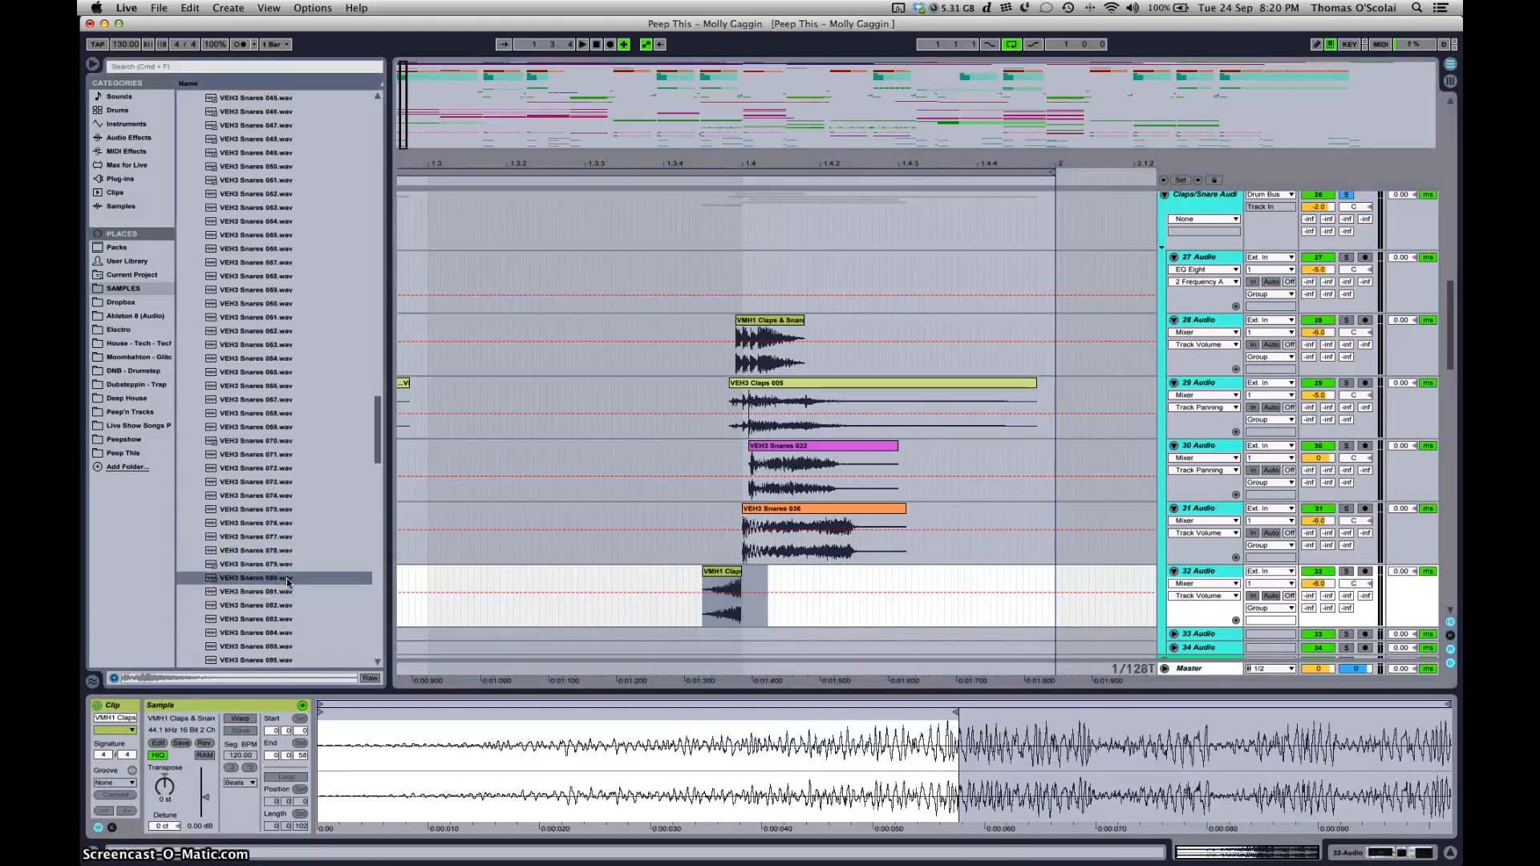
key(Down)
drag(346, 598, 745, 593)
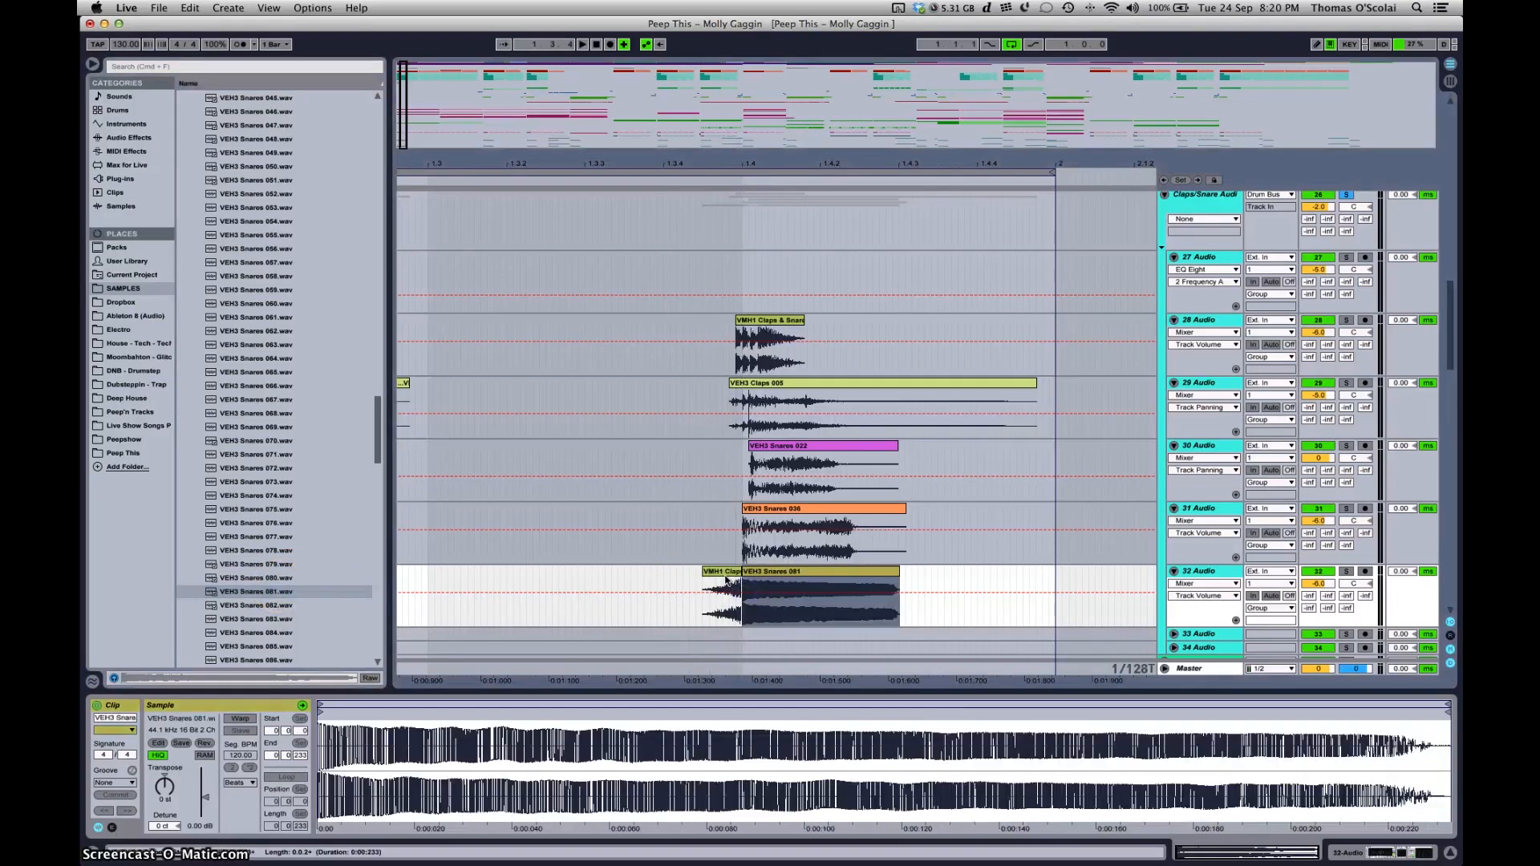
Delete the reversed clap from track 32 and play the layers into beat 1.4
click(725, 576)
key(Delete)
click(612, 574)
key(space)
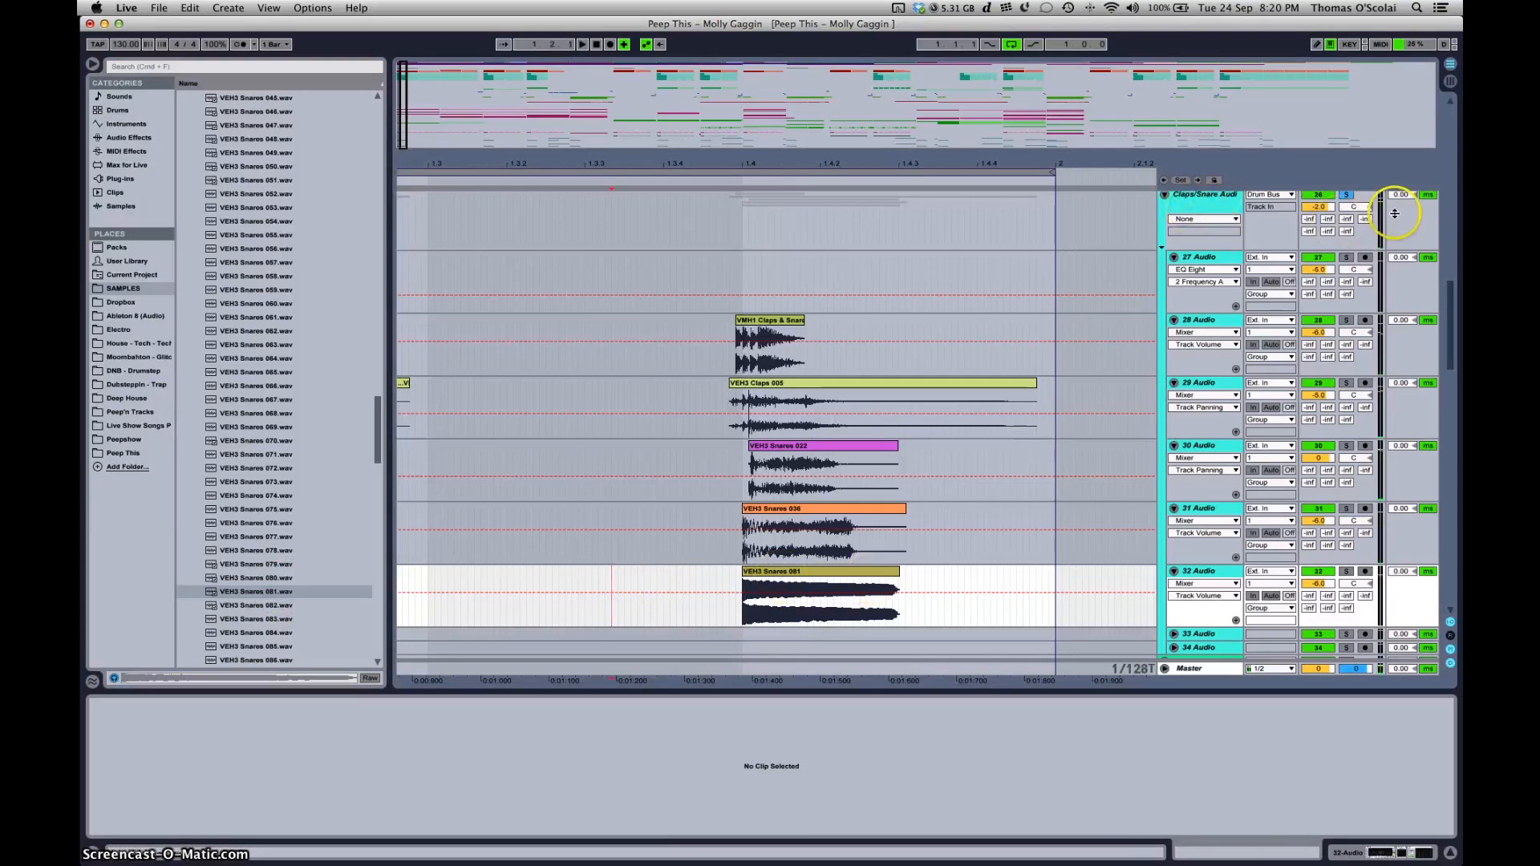
Unsolo the duplicate Claps/Snare group and play from around beat 1.2, comparing its layers with the original group's tracks
scroll(674, 440, left, 5)
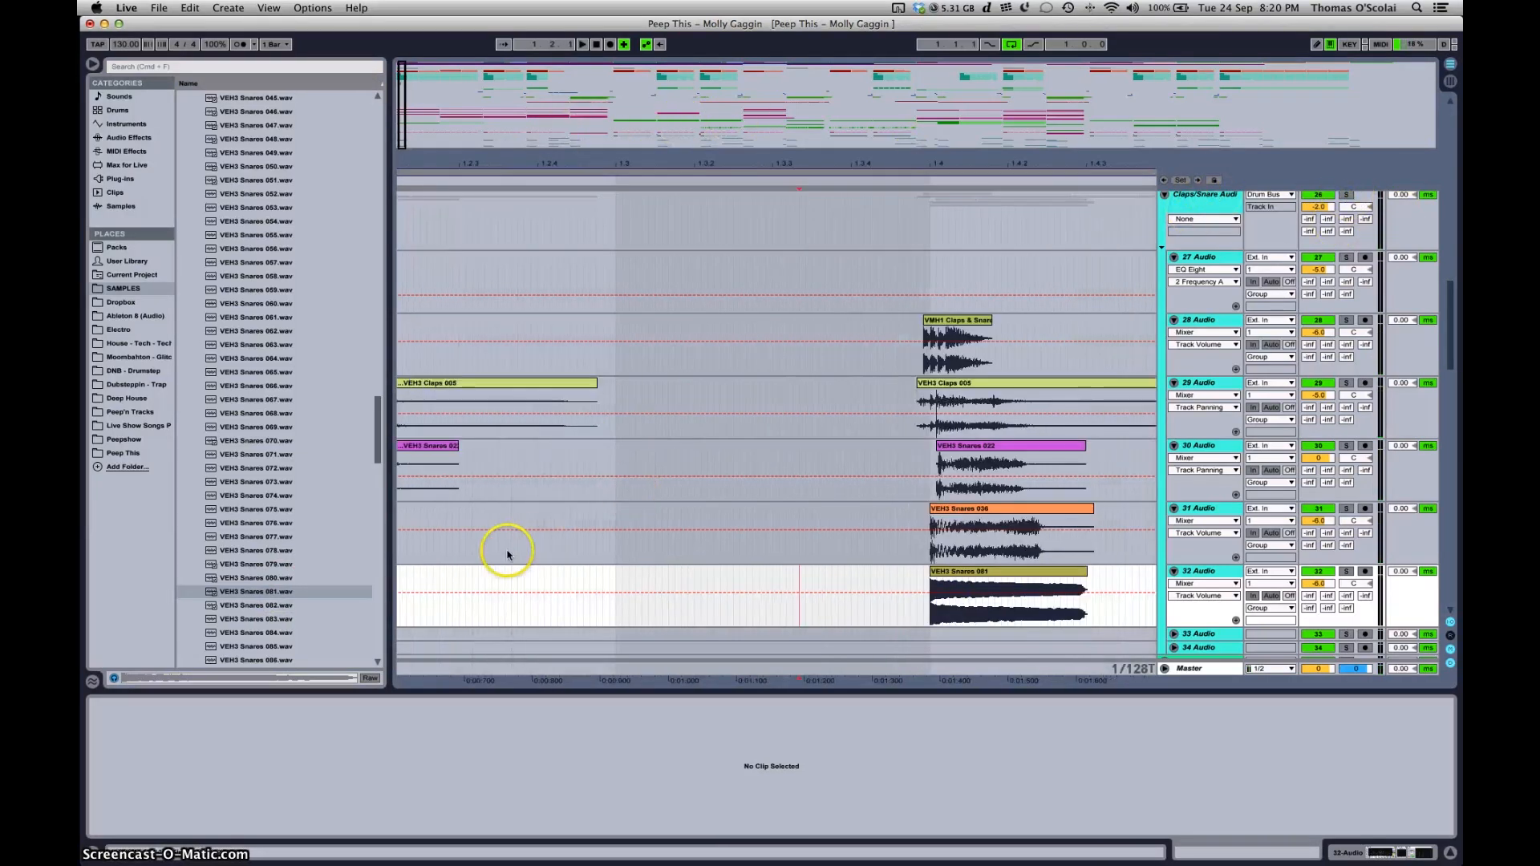
click(445, 583)
scroll(602, 562, up, 3)
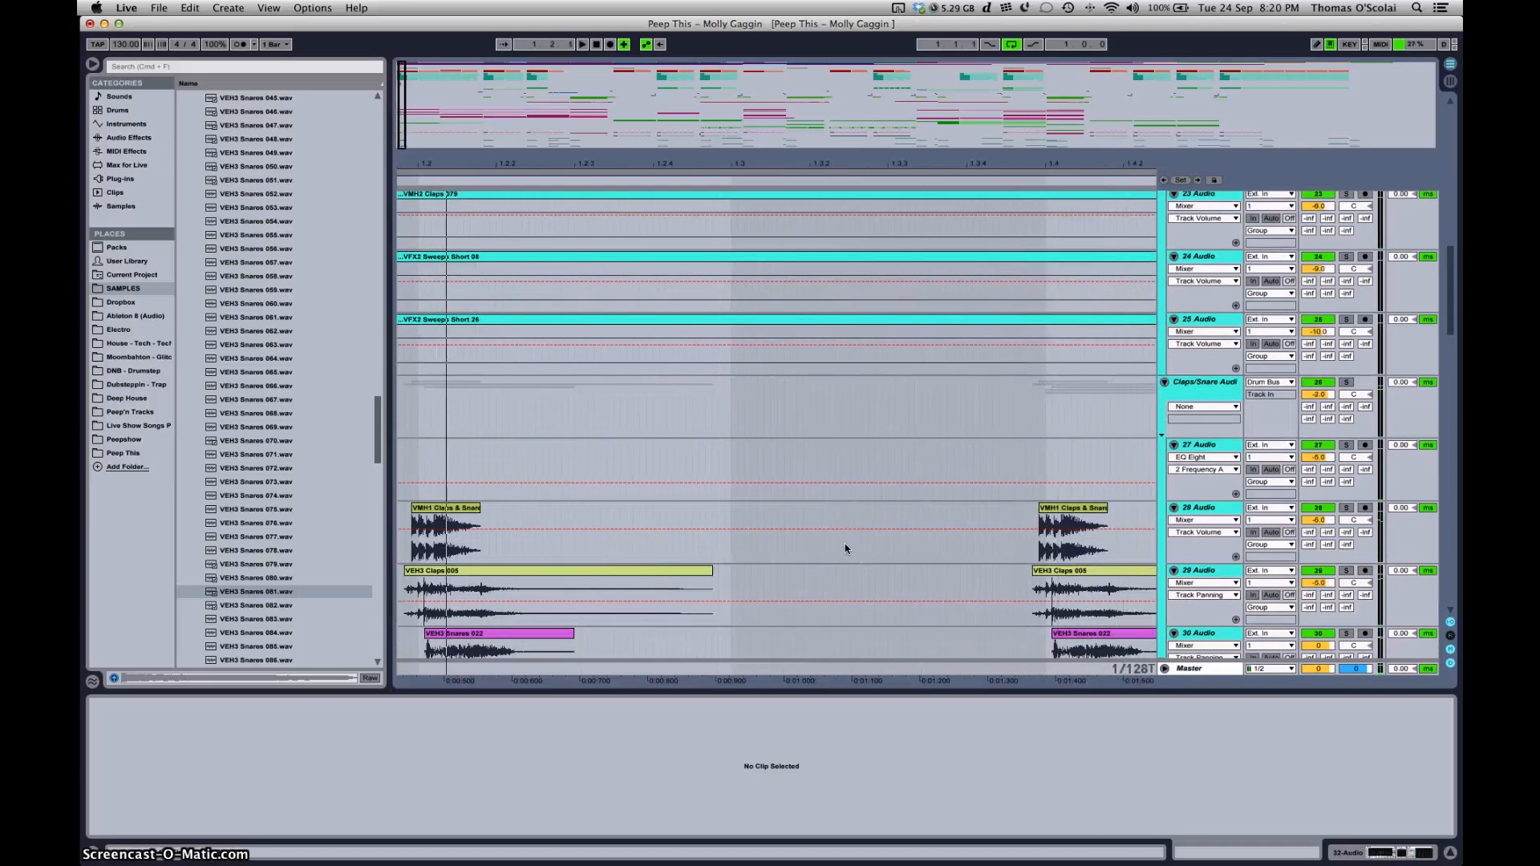
scroll(948, 607, right, 3)
scroll(987, 594, down, 3)
scroll(1007, 609, right, 2)
scroll(1021, 618, right, 1)
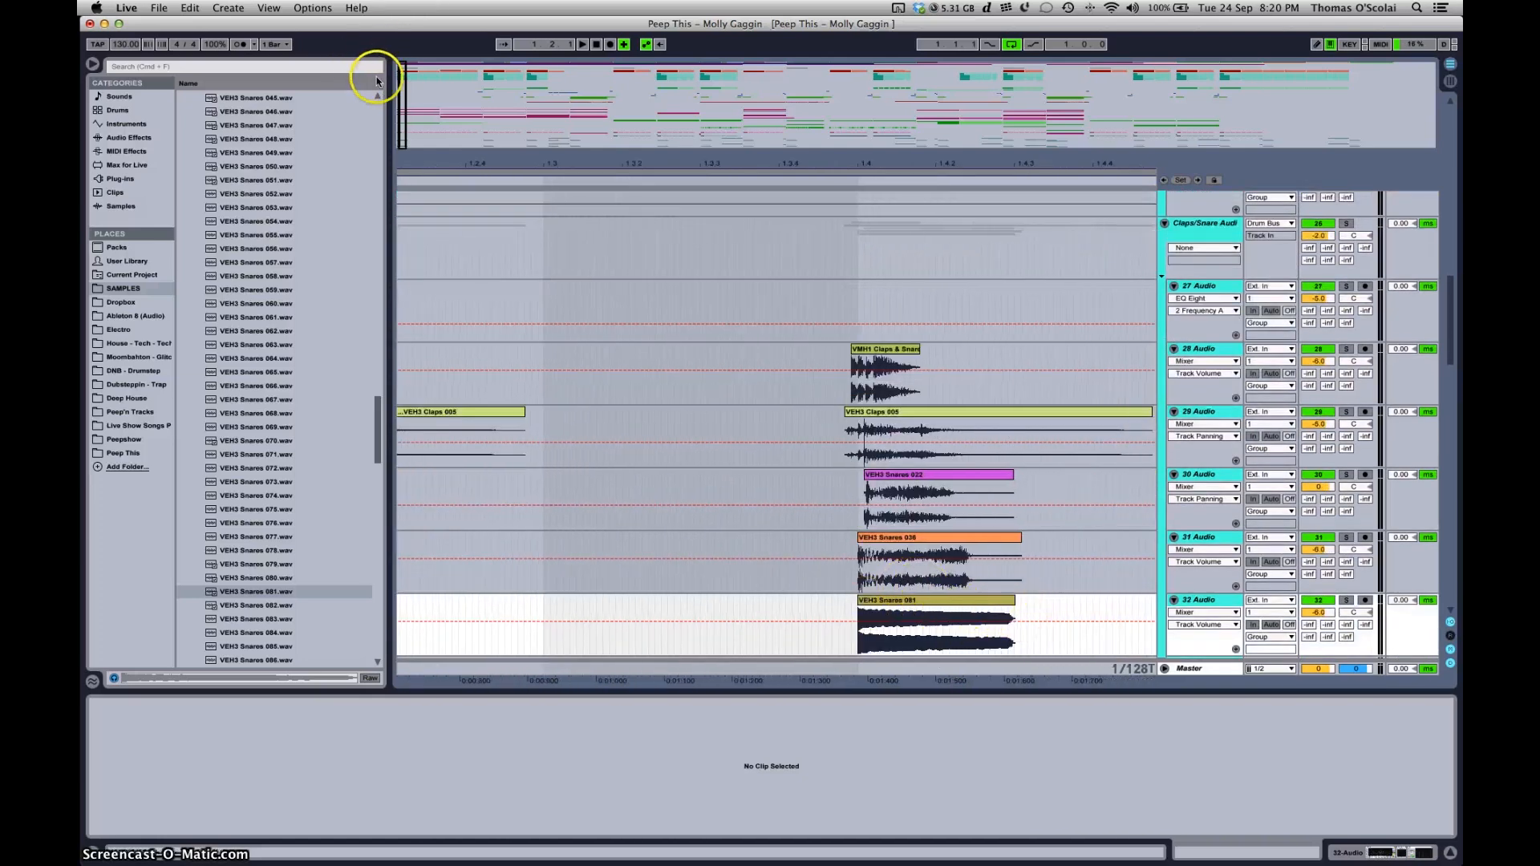
Duplicate all of bar 1's clap and snare clips on tracks 28 to 32 into bar 2
drag(405, 85, 405, 67)
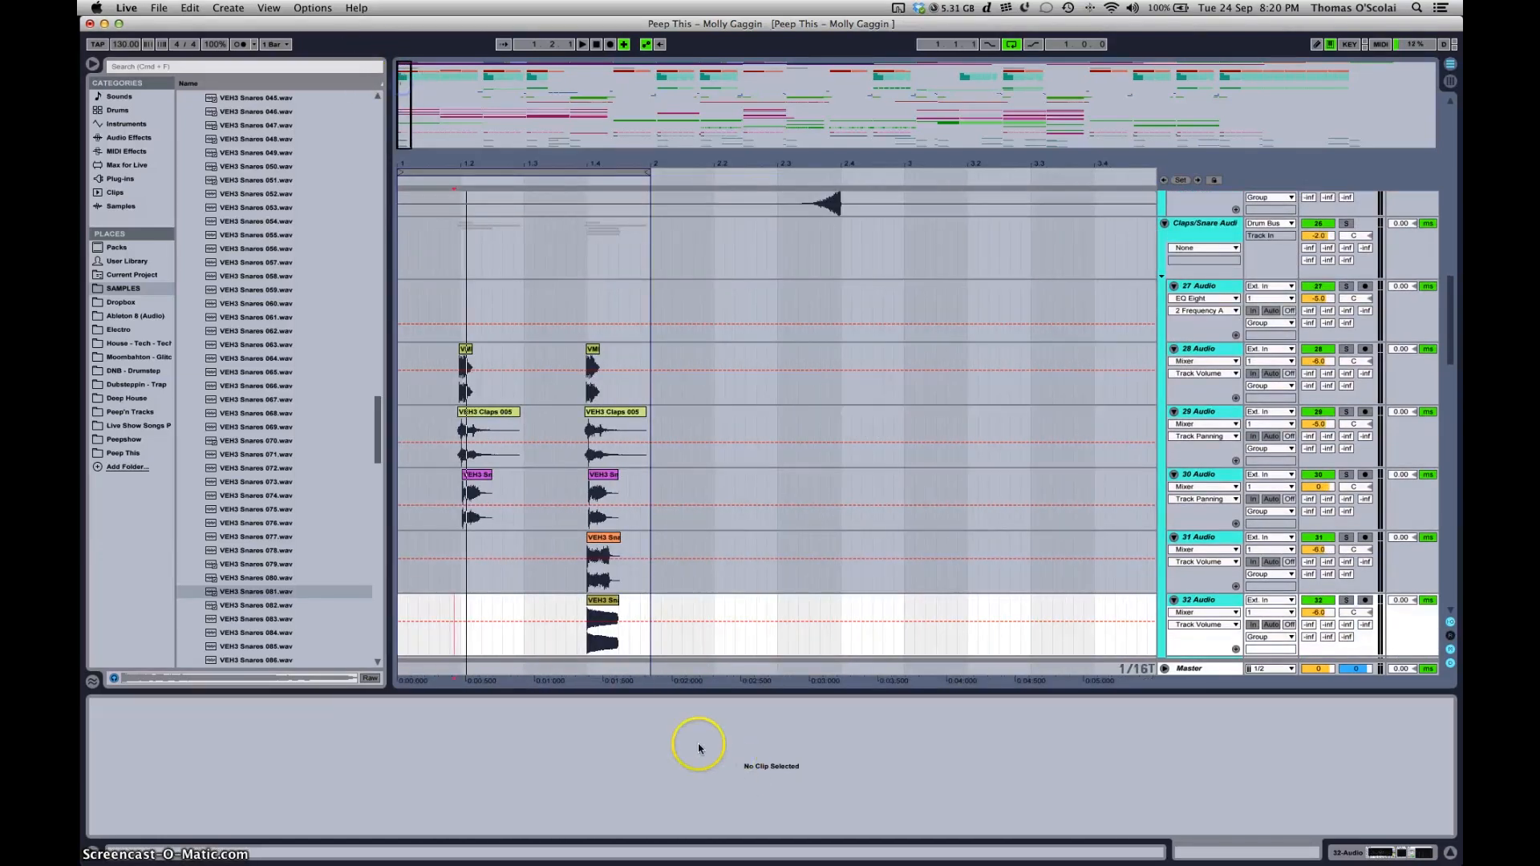
drag(617, 600, 344, 347)
key(super+d)
click(926, 625)
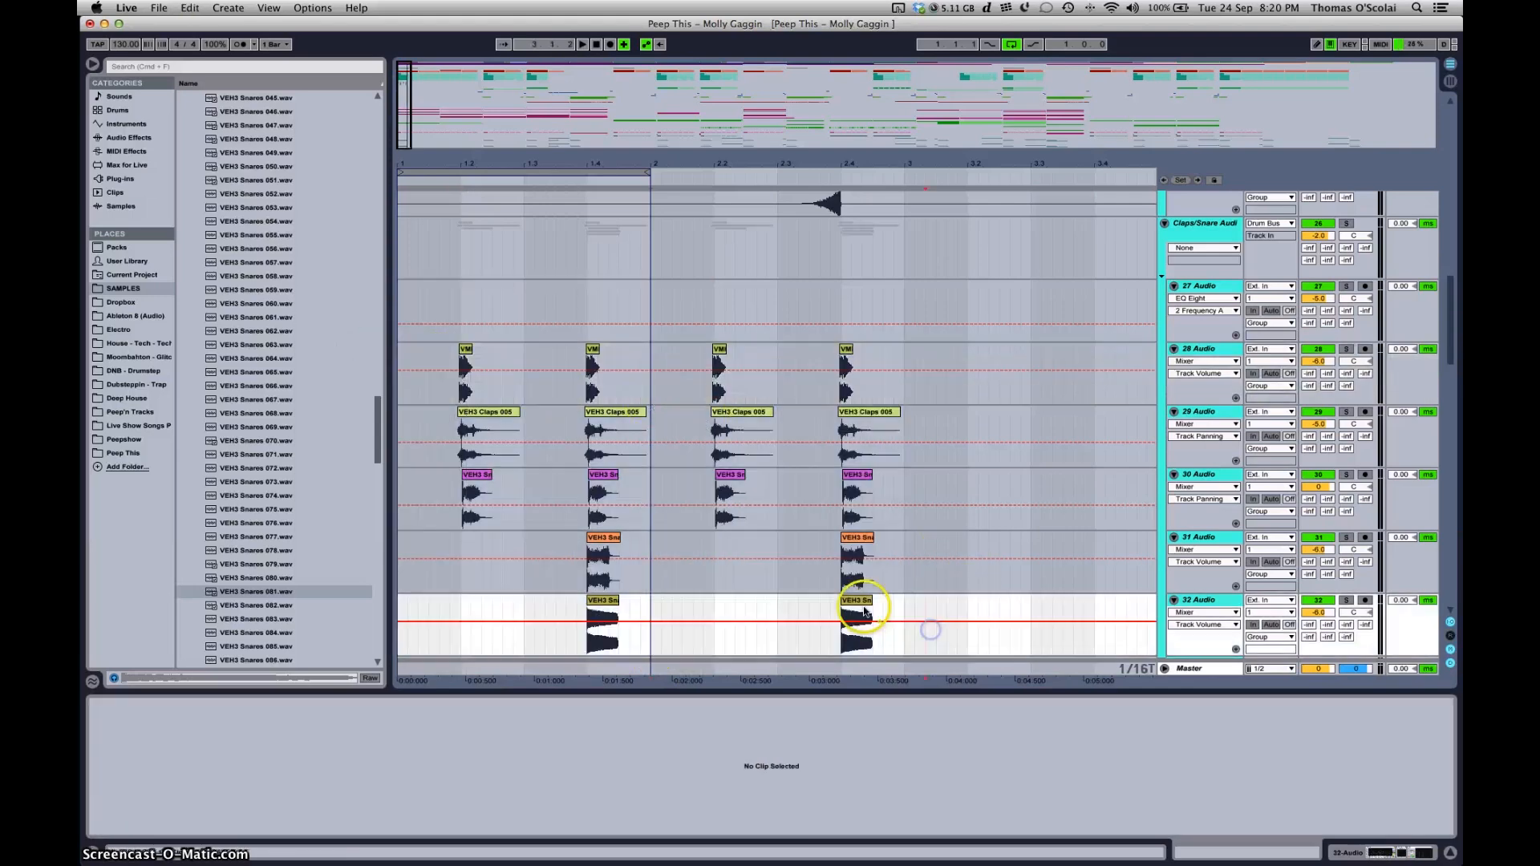
Unfold track 33 and copy track 32's beat 2.4 VEH3 Snares 081 clip onto it
drag(406, 95, 403, 106)
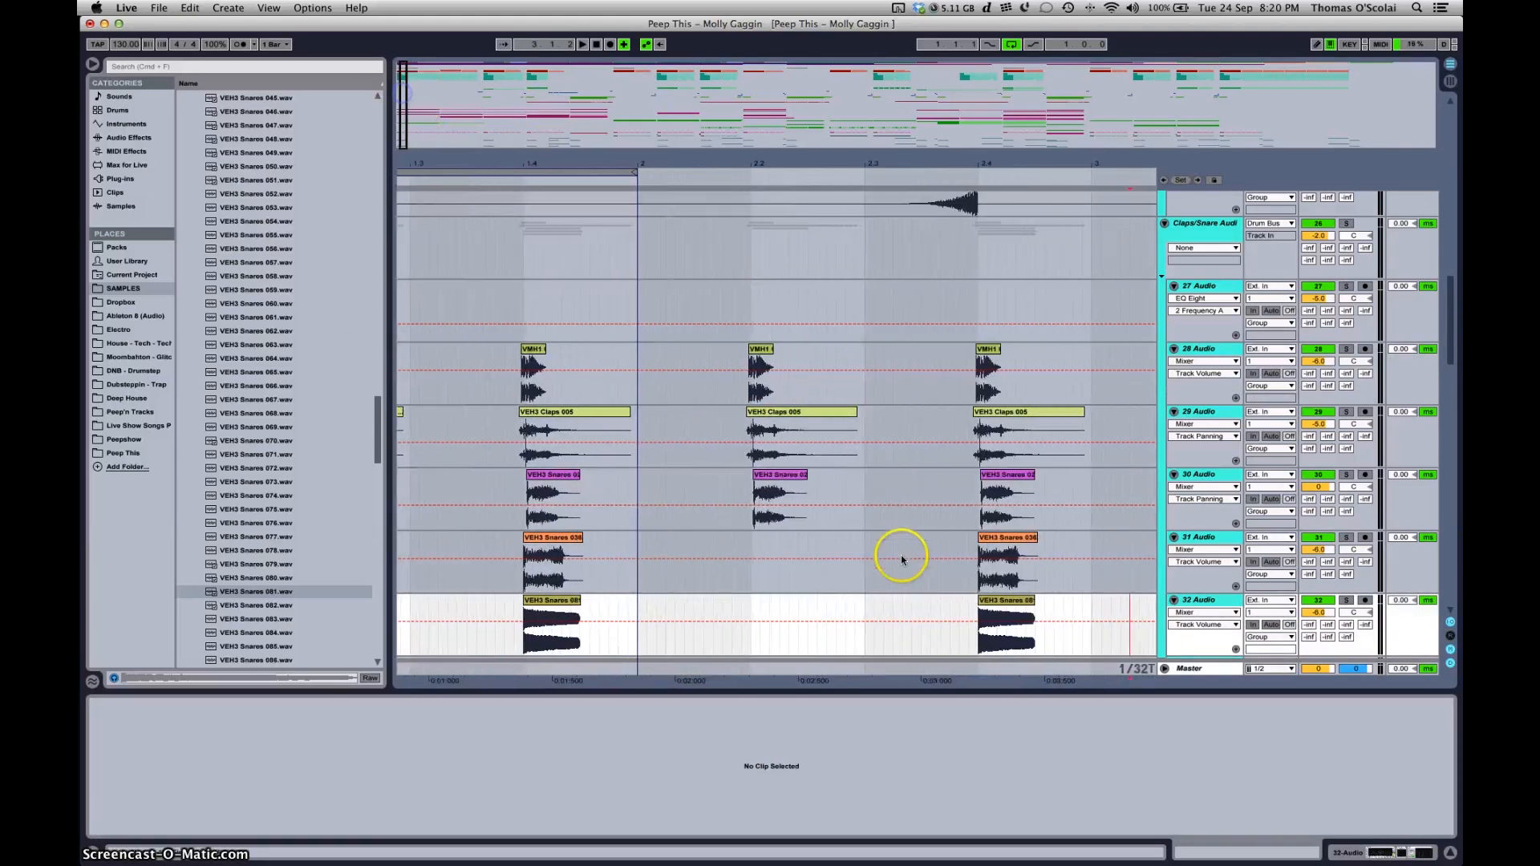
click(1006, 602)
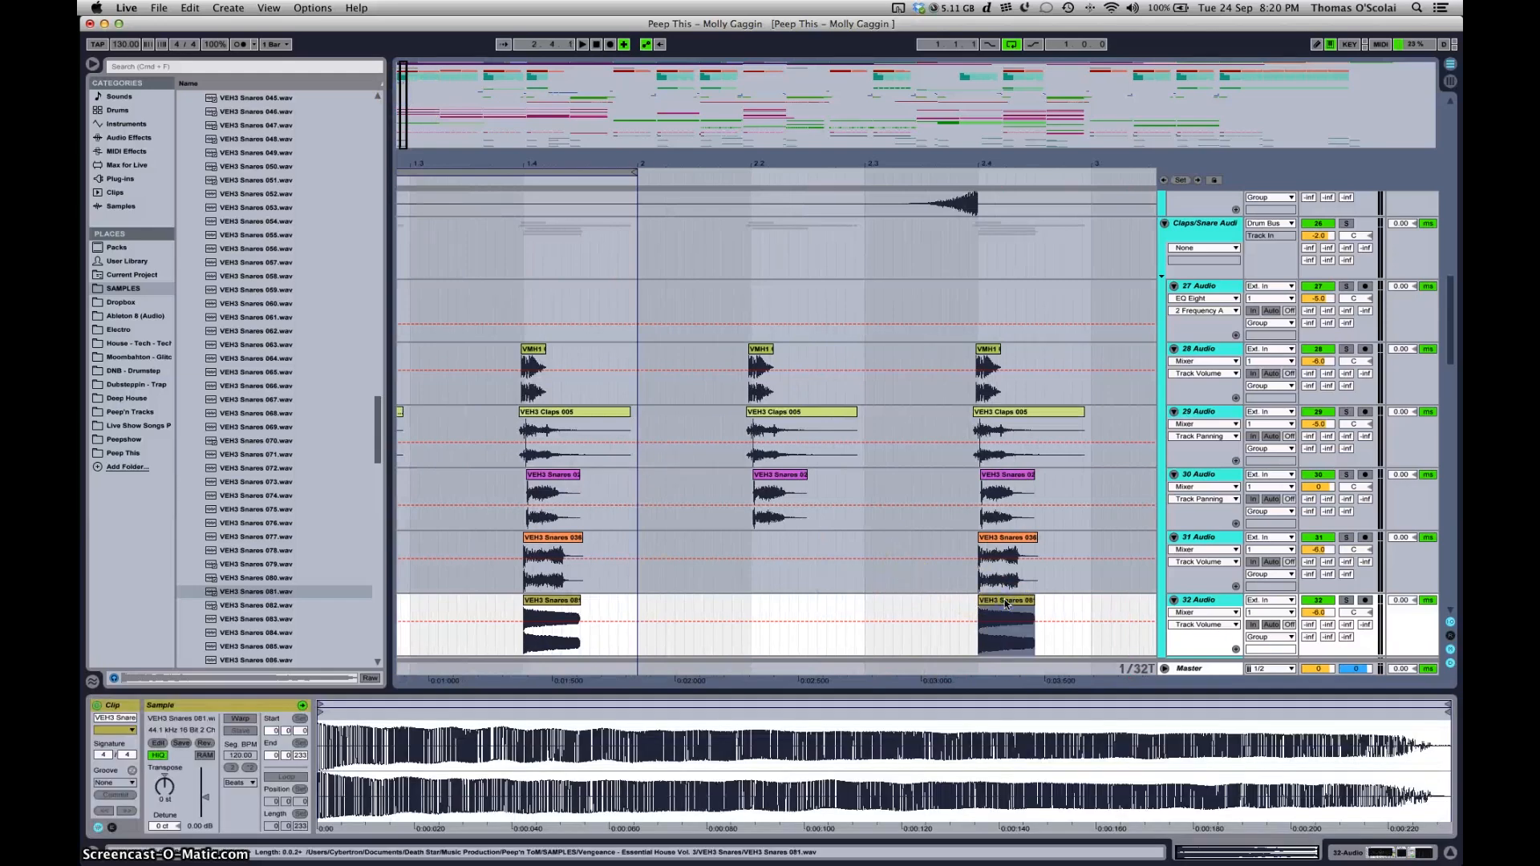
scroll(1038, 583, down, 5)
click(1174, 490)
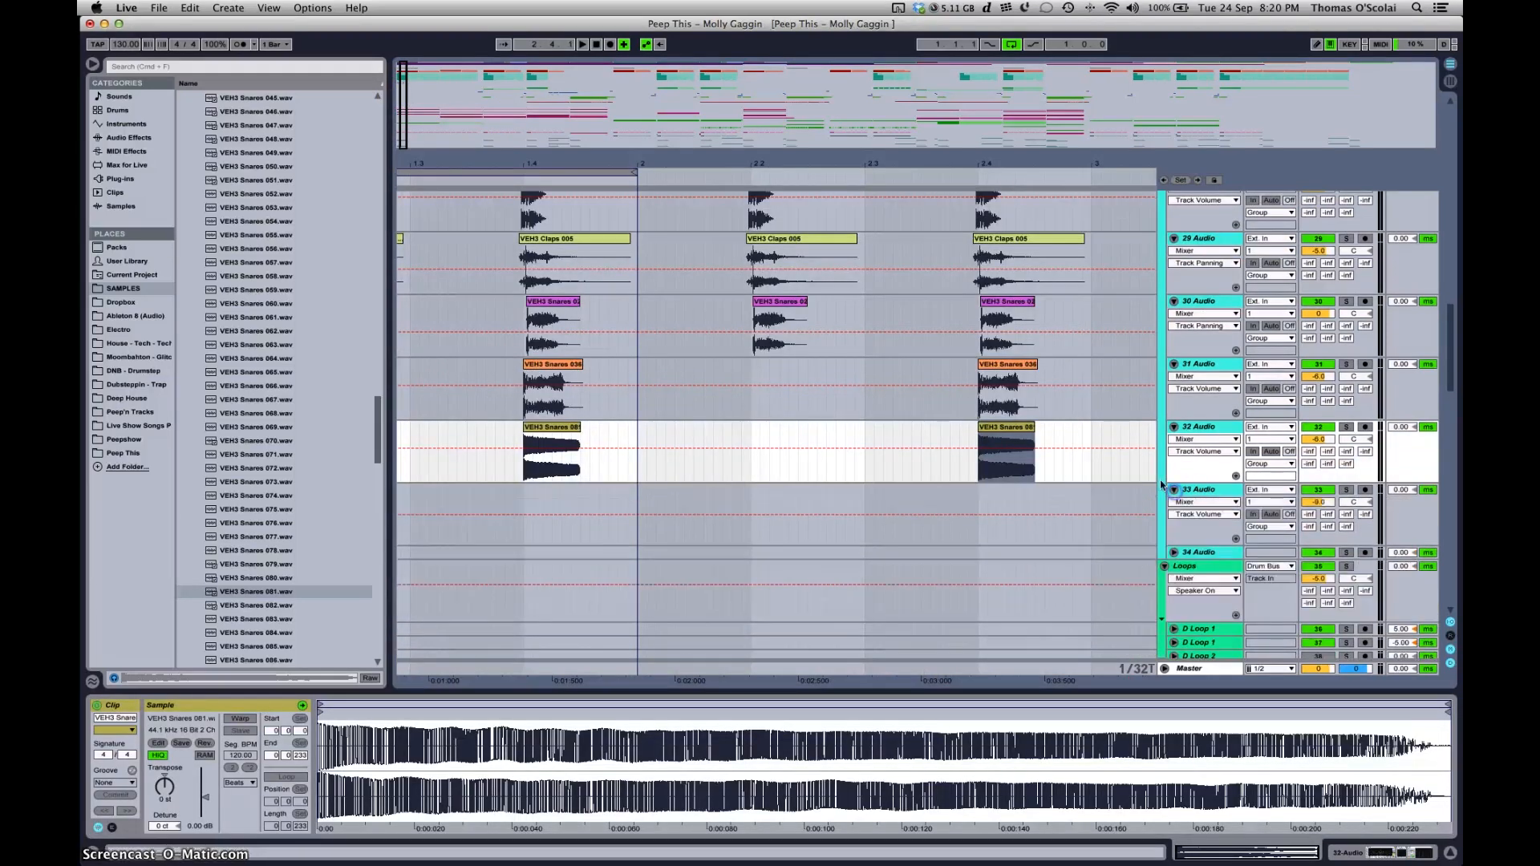
drag(1008, 439, 1006, 493)
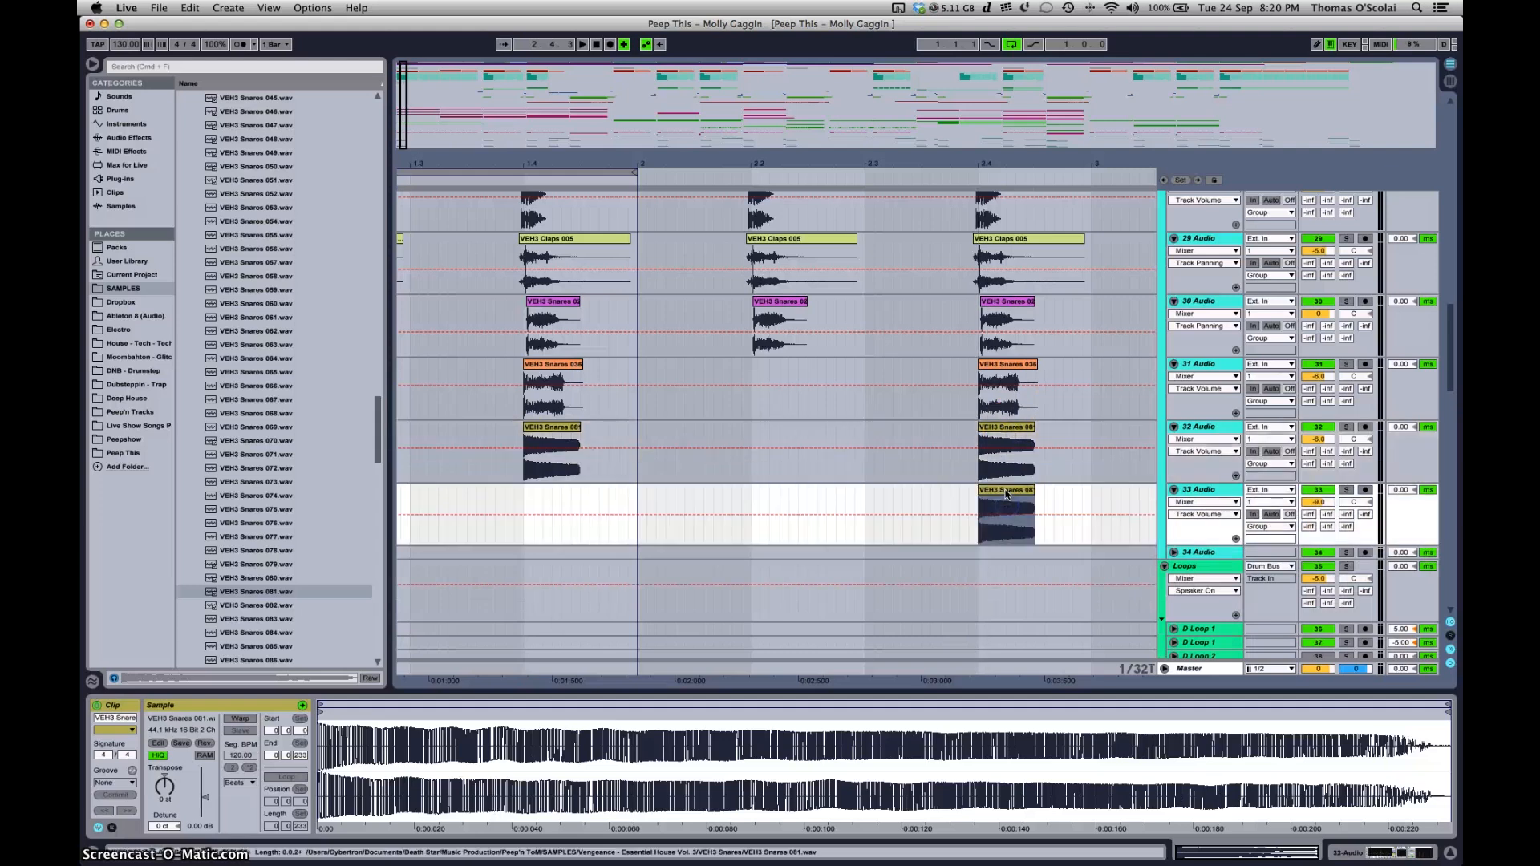
Reverse track 33's VEH3 Snares 081 copy and shift and trim it so it ends at beat 2.4
click(286, 826)
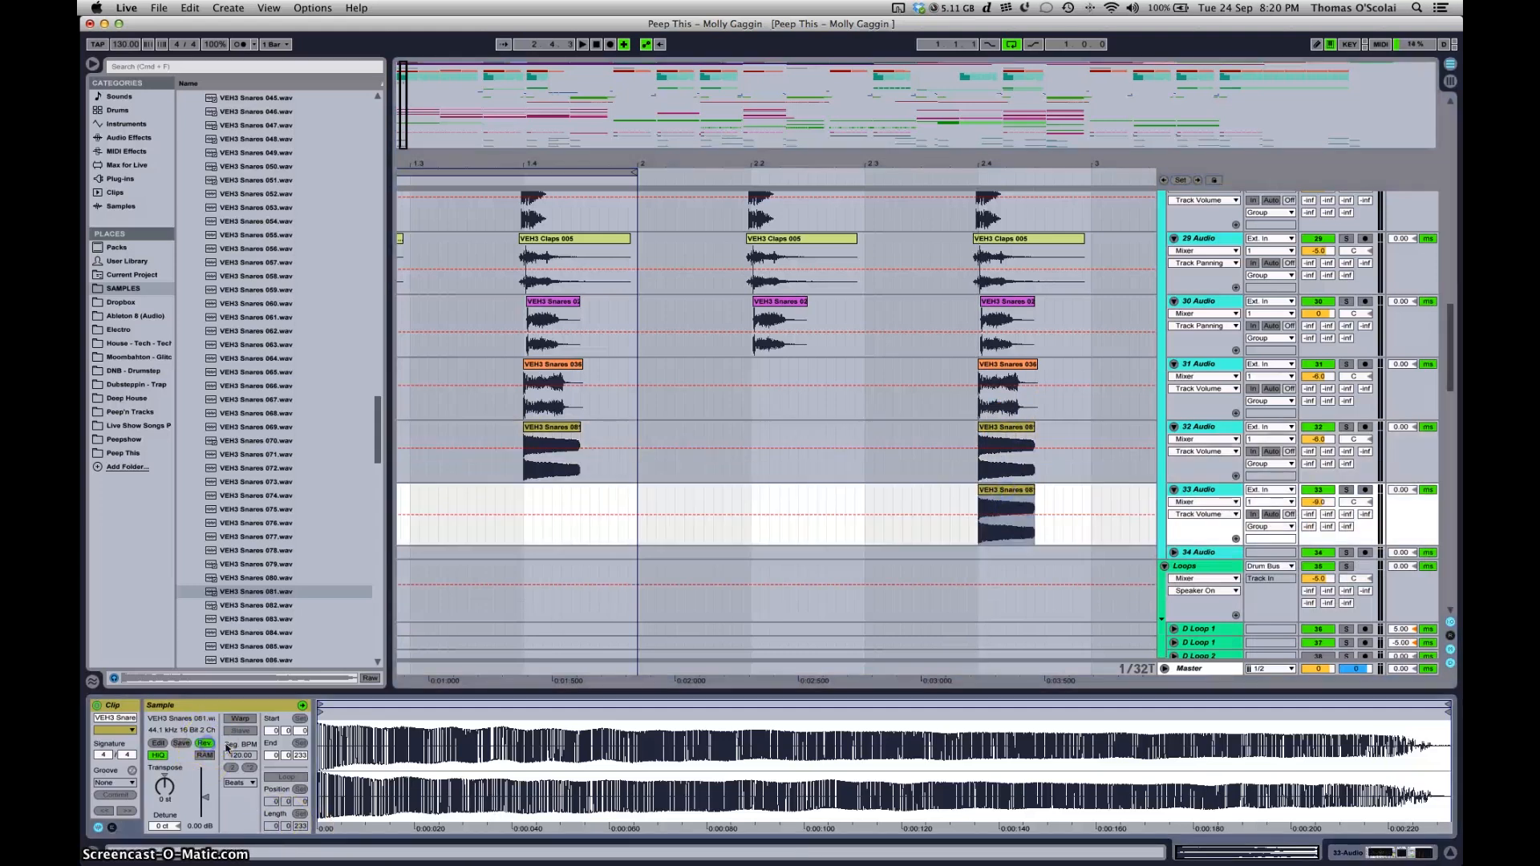
click(205, 744)
click(1009, 491)
drag(1008, 492, 970, 492)
click(909, 548)
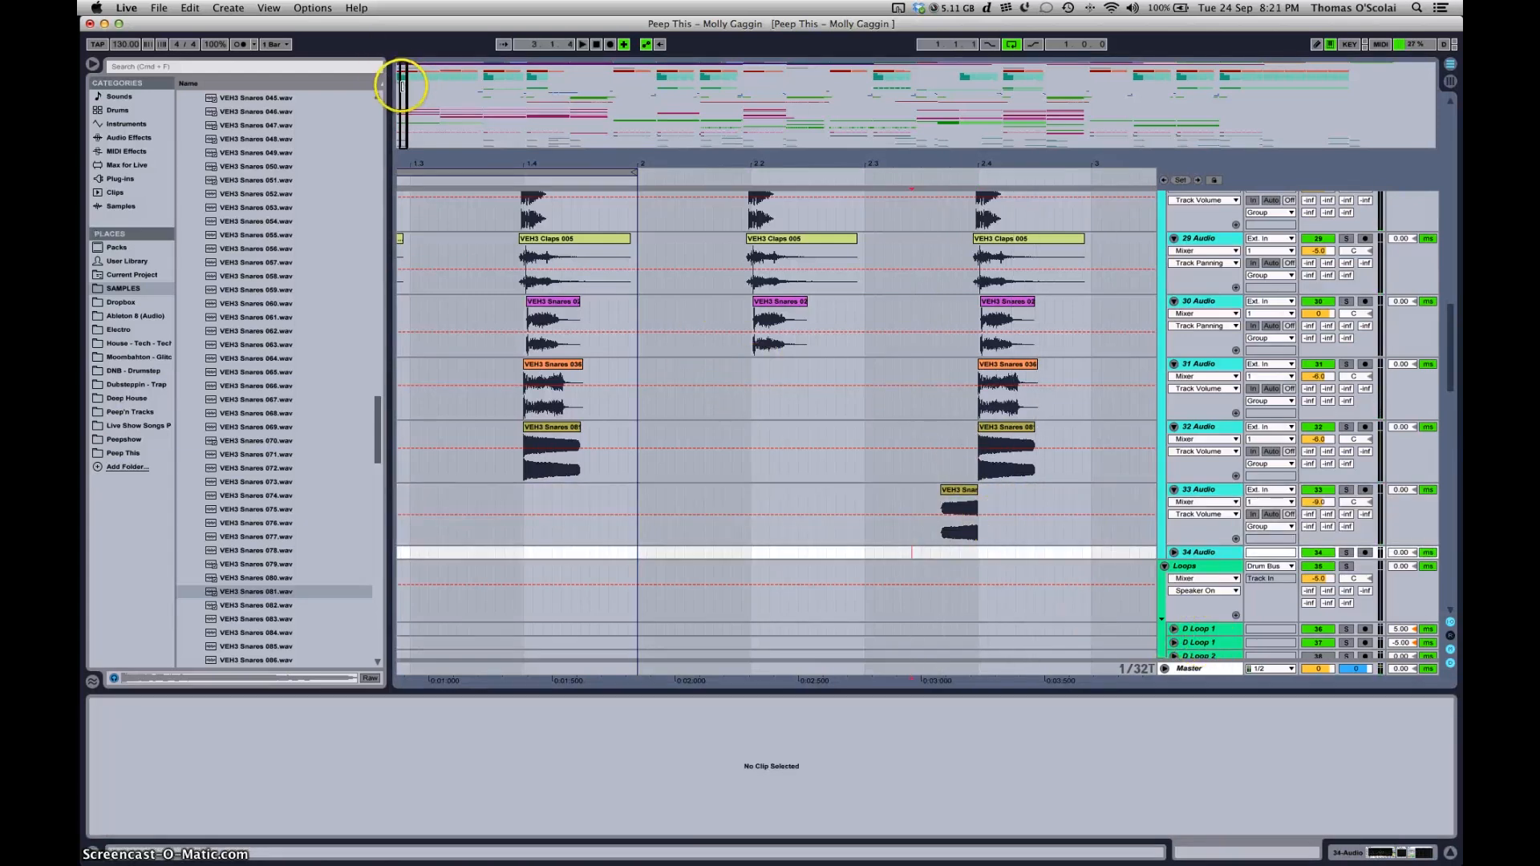
Solo track 33 and play its reversed snare leading into beat 2.4
drag(407, 88, 410, 145)
click(699, 550)
key(space)
click(1347, 490)
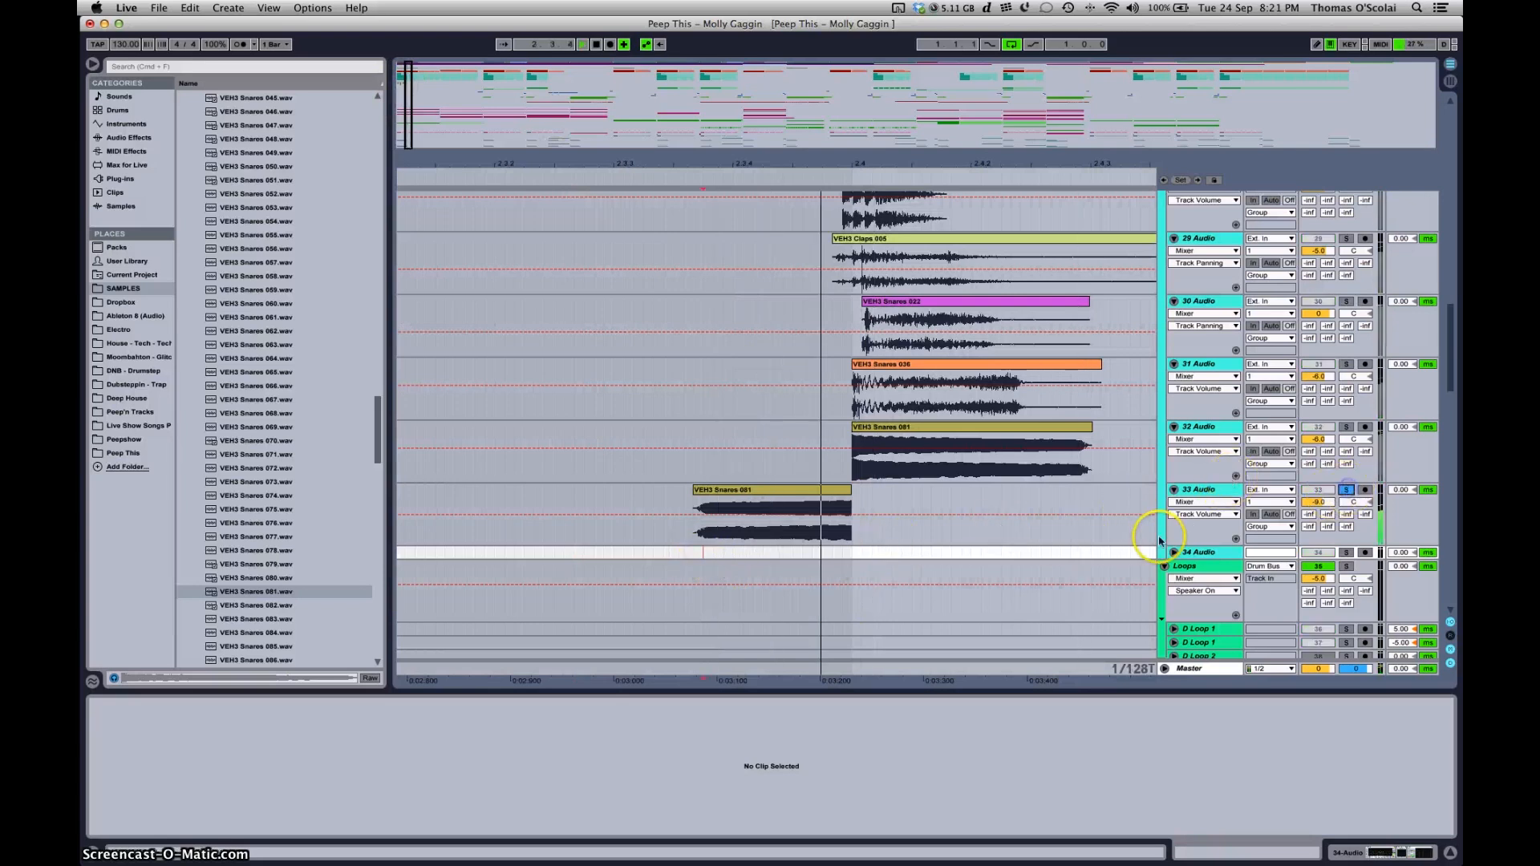
Audition the VEH3 Snares samples from 082 onward for a different reversed lead-in sound
click(223, 606)
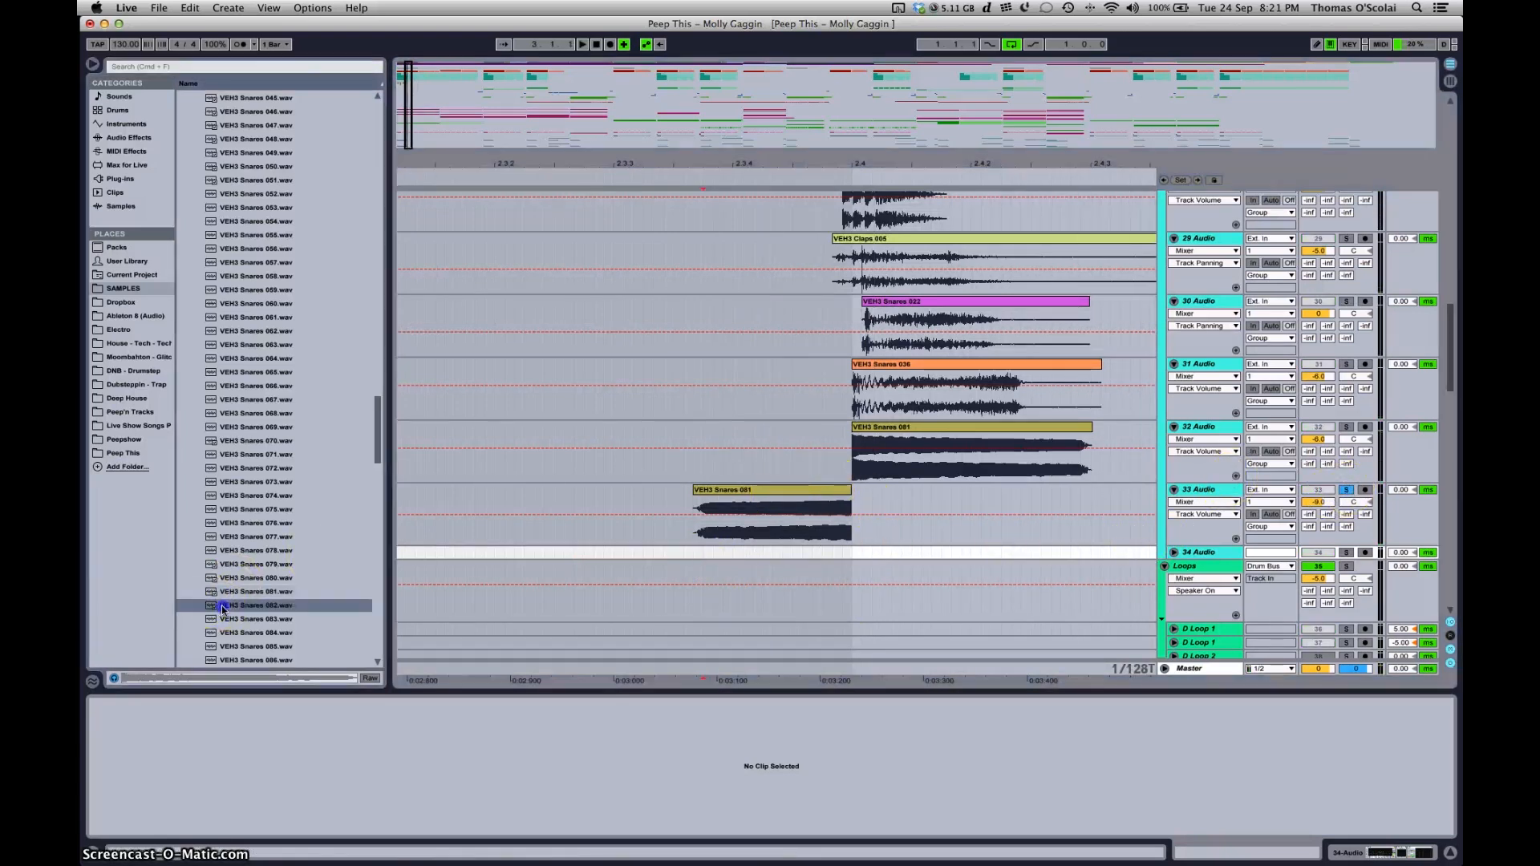
click(259, 637)
scroll(264, 639, down, 2)
click(265, 616)
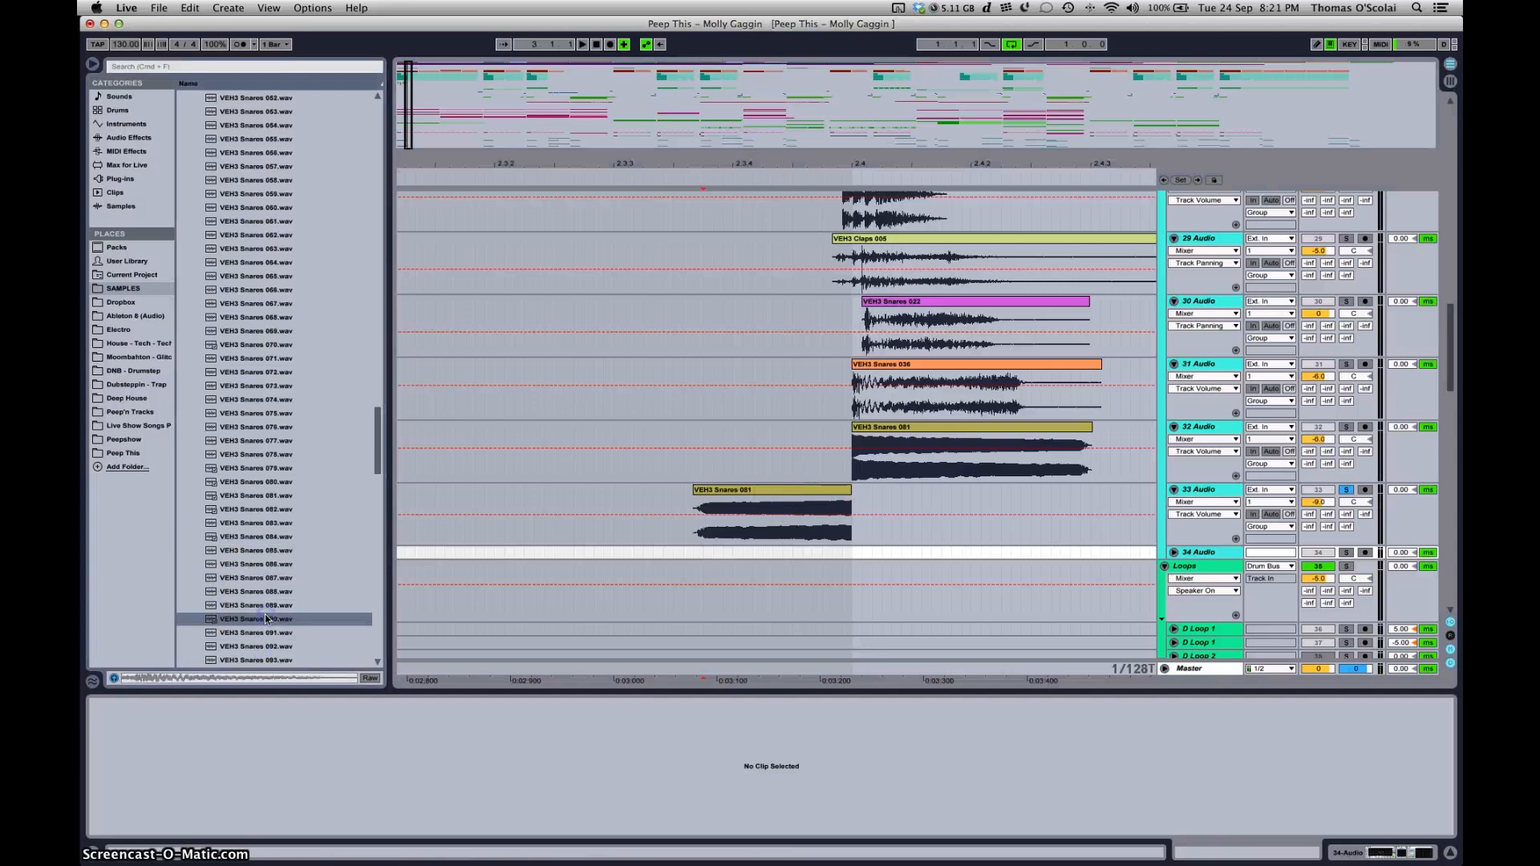
scroll(267, 621, down, 1)
click(268, 624)
scroll(268, 625, down, 1)
click(268, 624)
scroll(268, 625, down, 1)
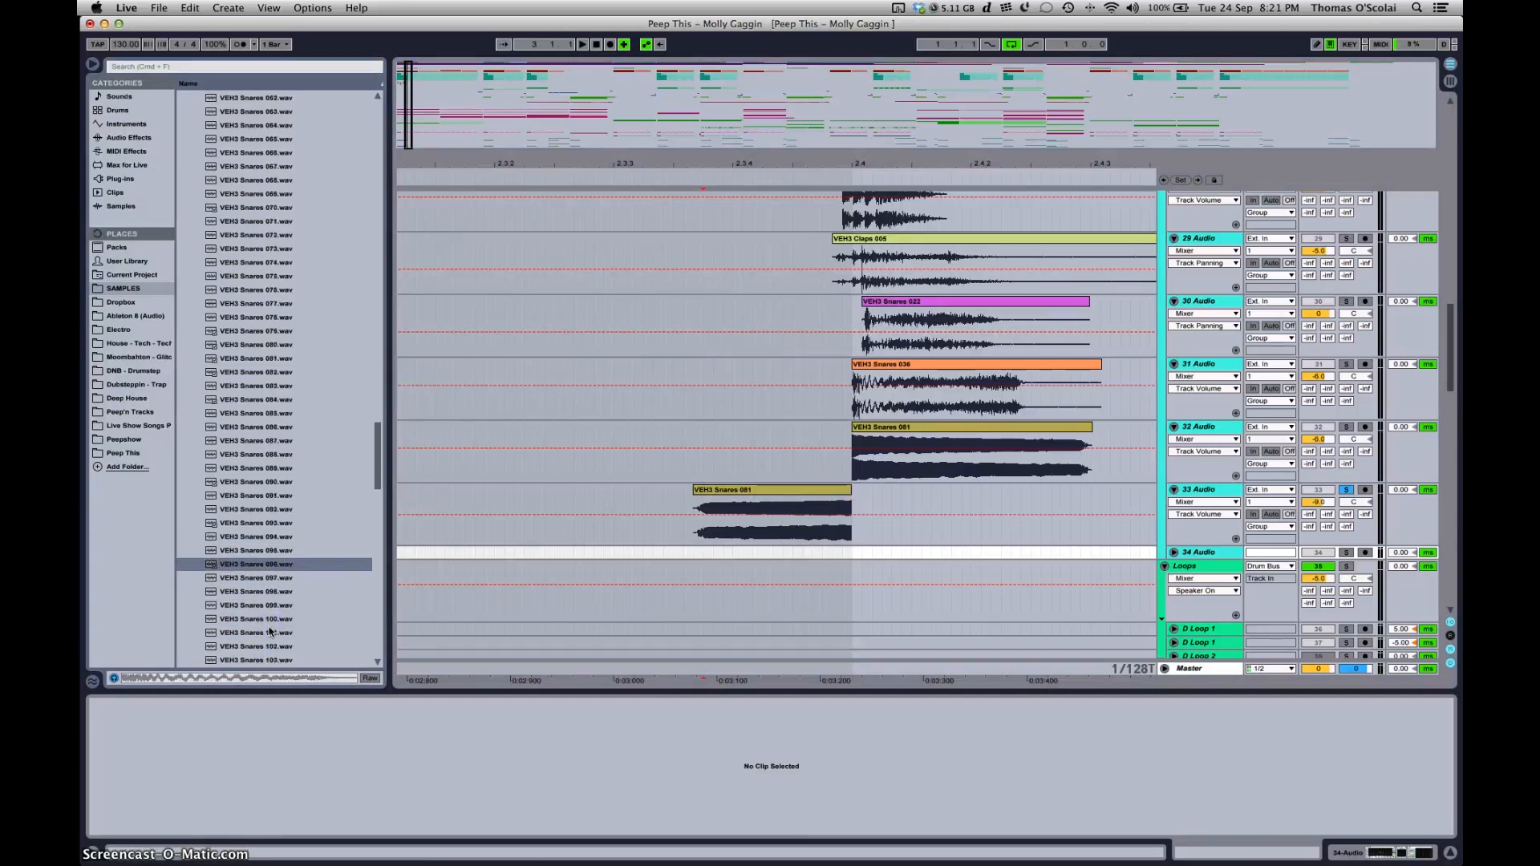
click(269, 628)
key(Down)
key(Down)
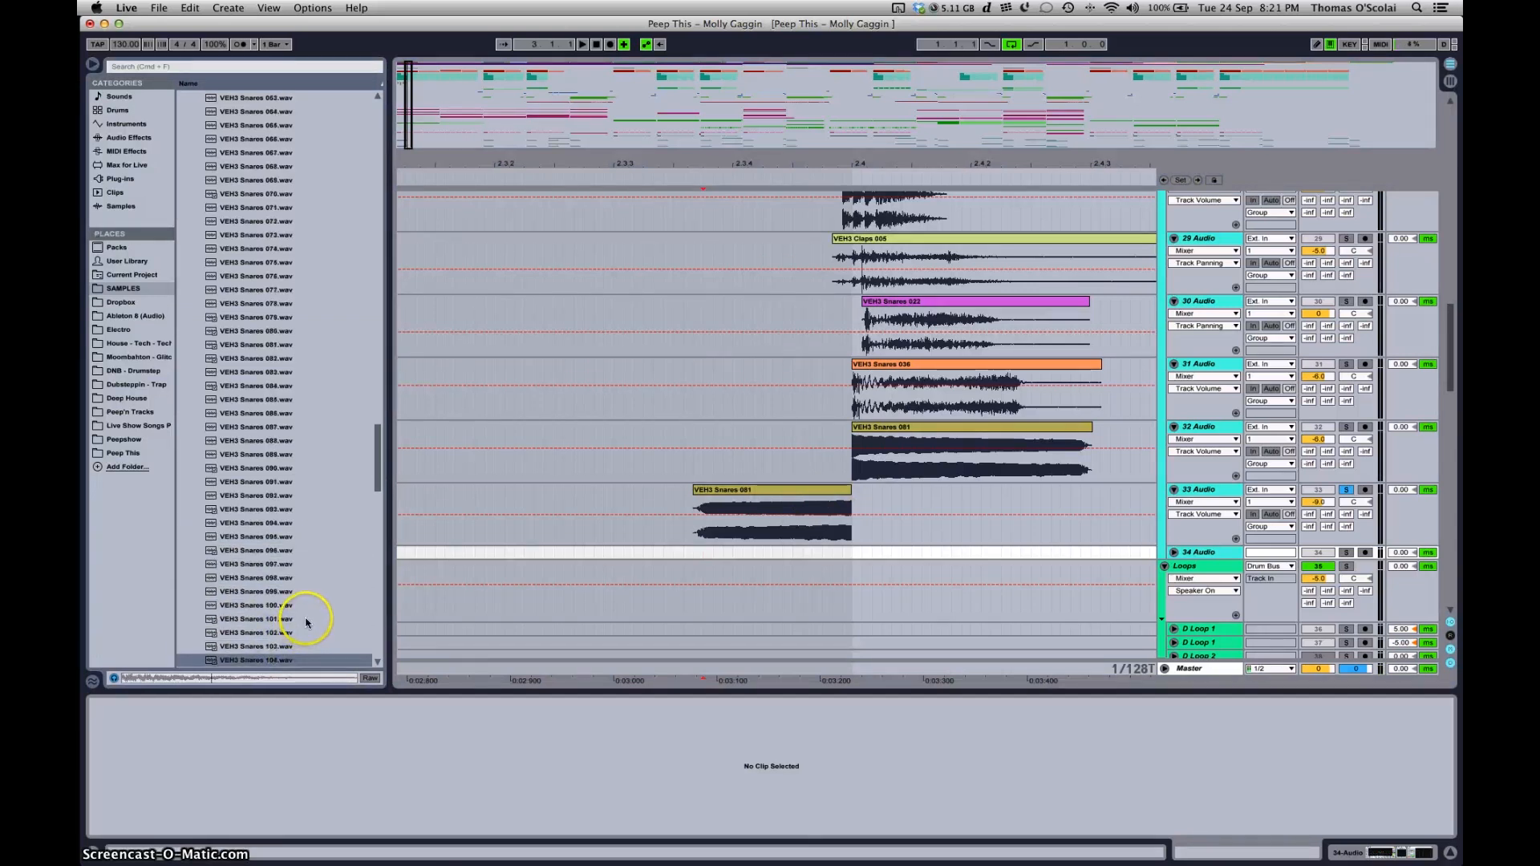
scroll(307, 619, down, 2)
key(Down)
key(Down)
key(Down)
key(Down)
key(Down)
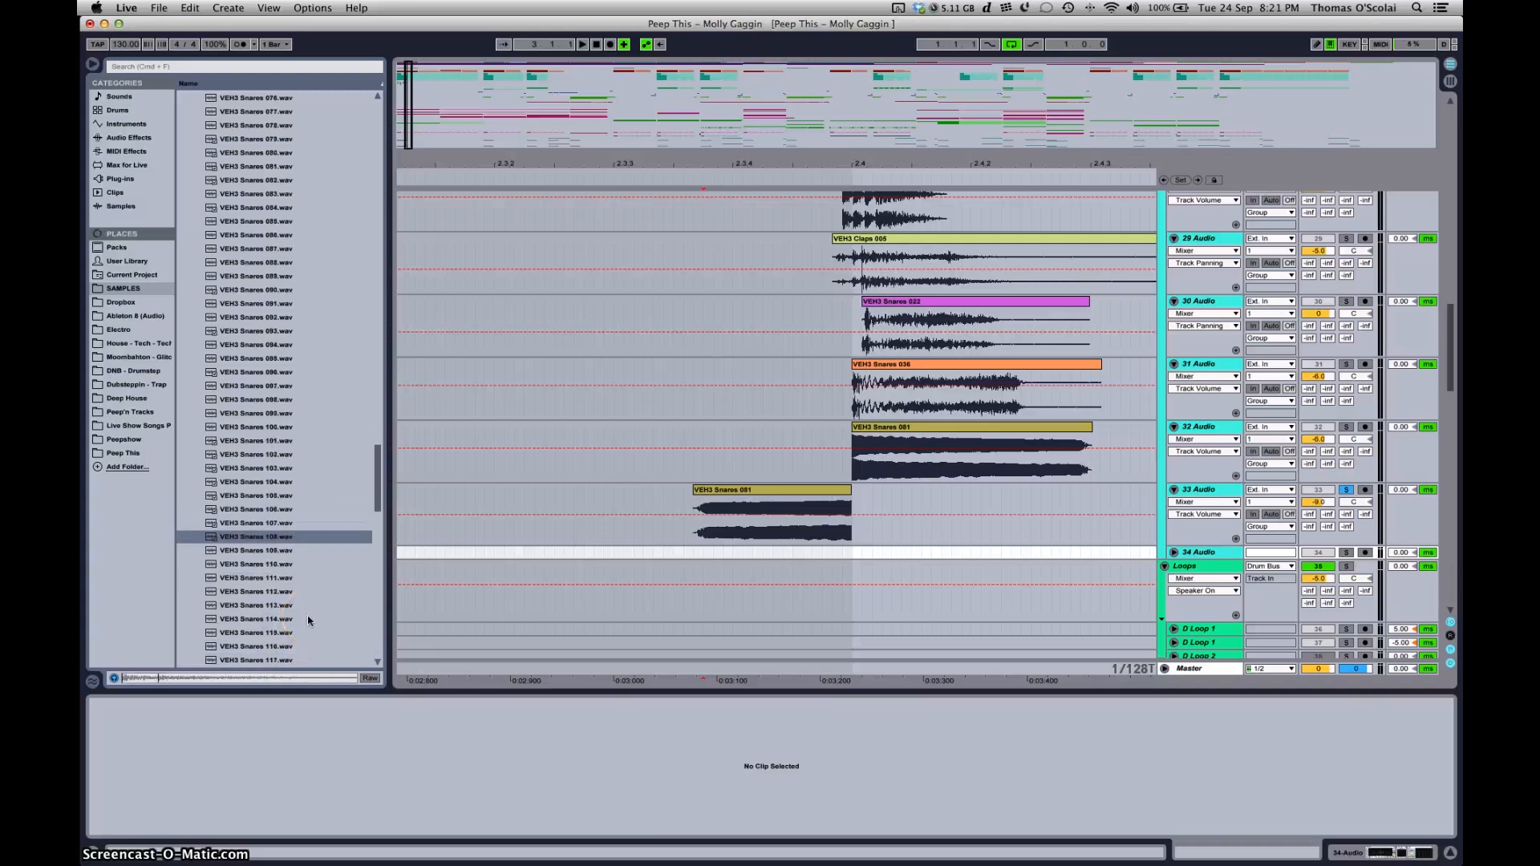
Place VEH3 Snares 110 on track 33 leading up to beat 2.4, and remove the VEH3 Snares 081 copy from that track
drag(269, 564, 730, 528)
click(772, 490)
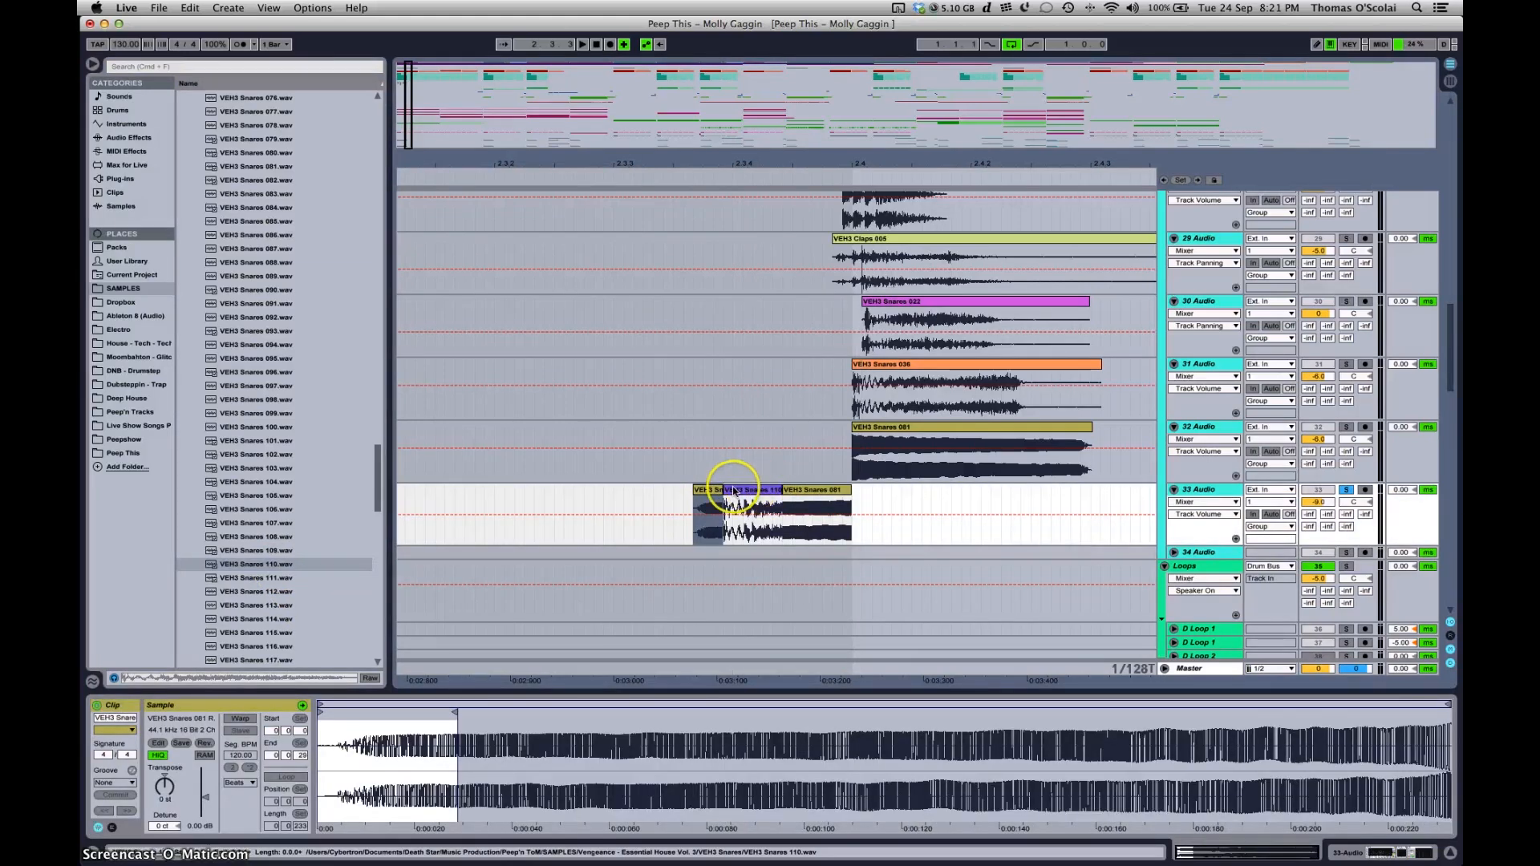
drag(734, 491, 908, 485)
click(826, 492)
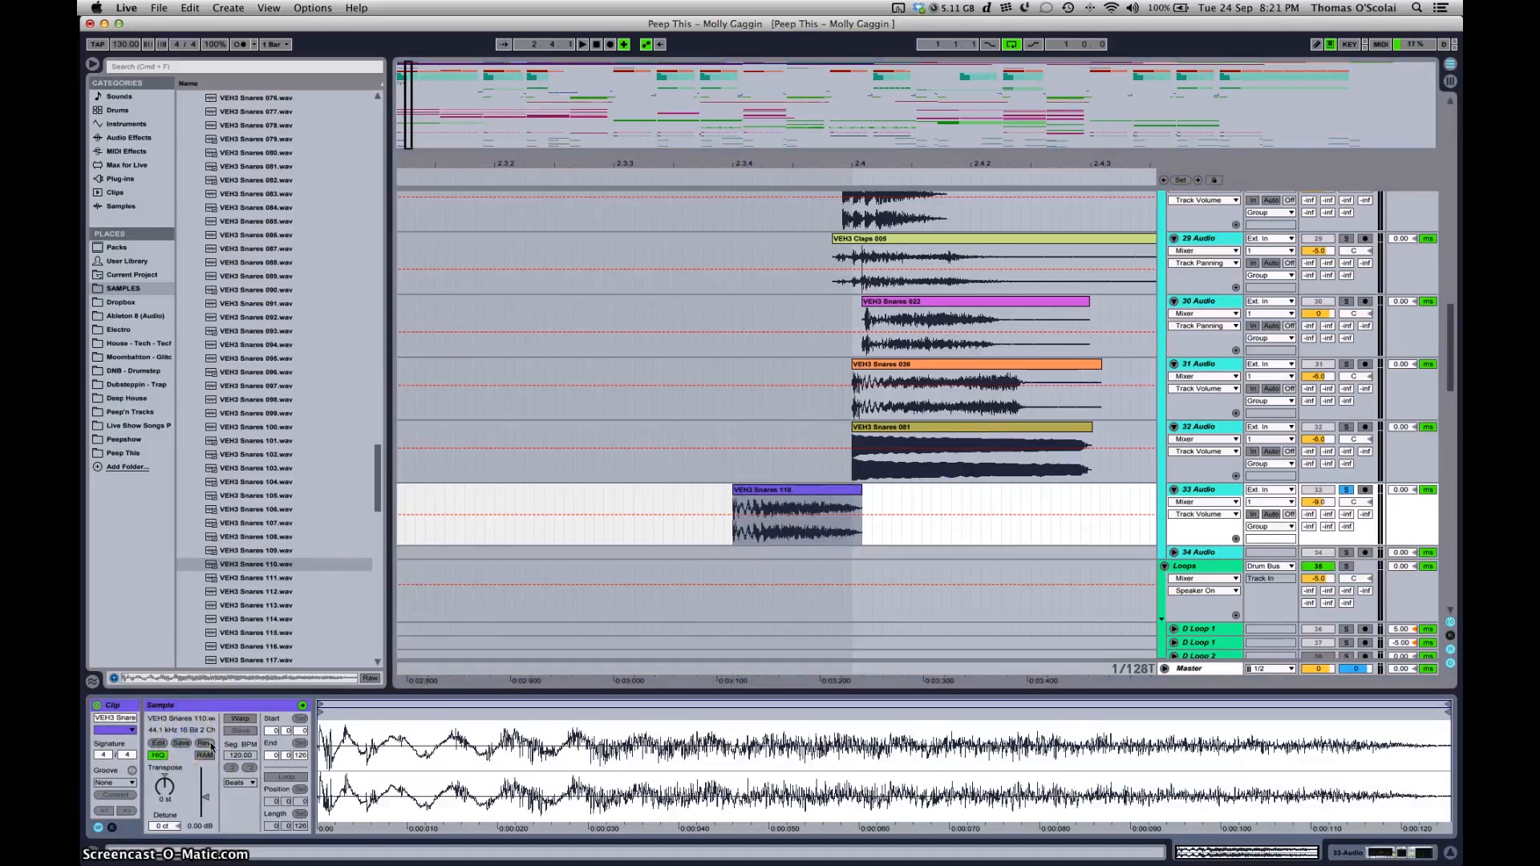
Reverse track 33's VEH3 Snares 110 clip, and play it unsoloed with the other layers into beat 2.4
key(space)
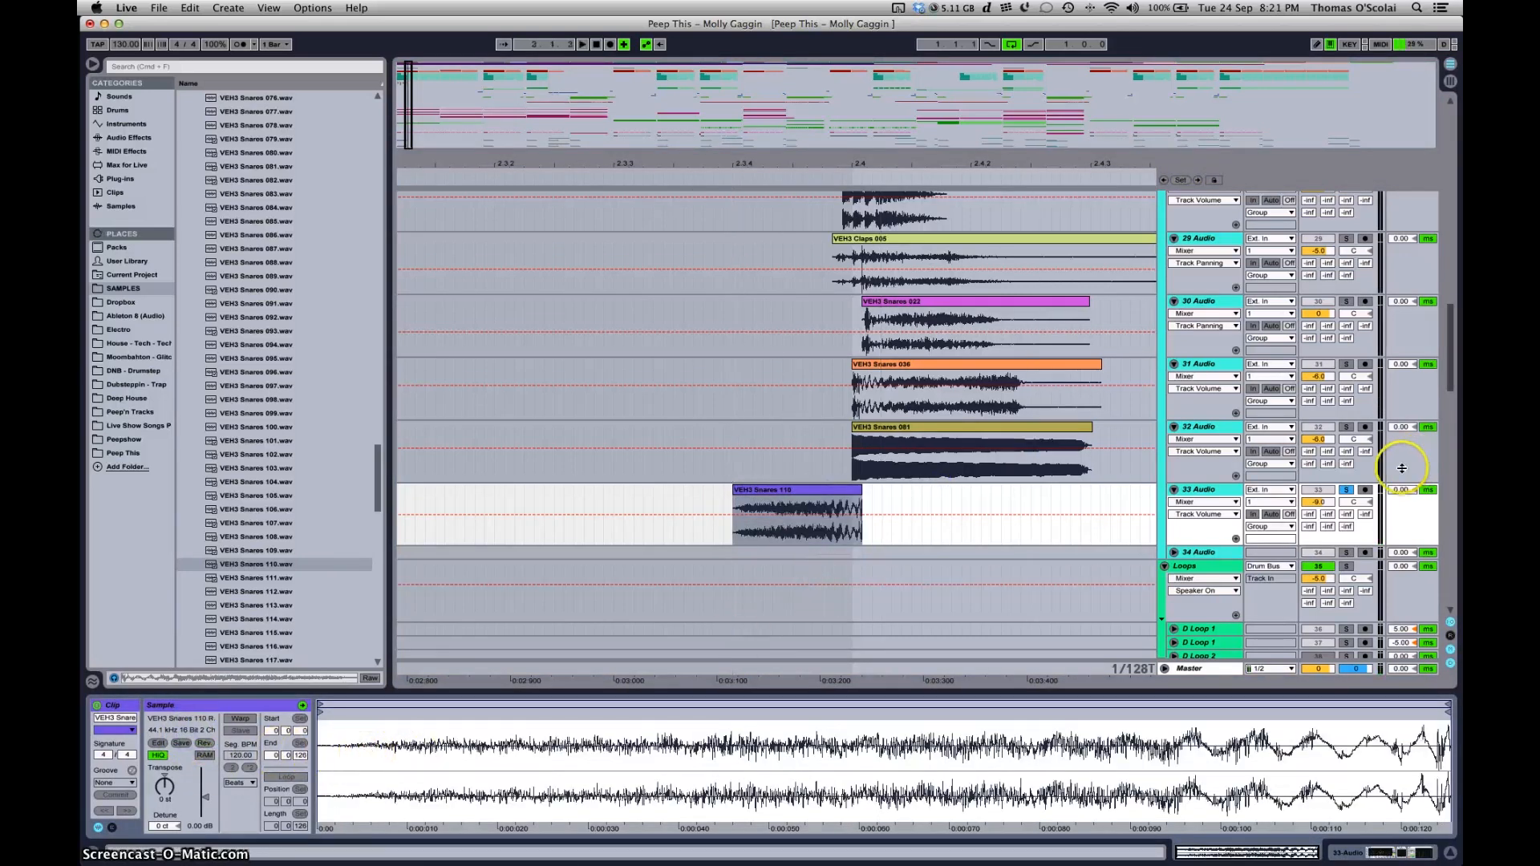
click(643, 540)
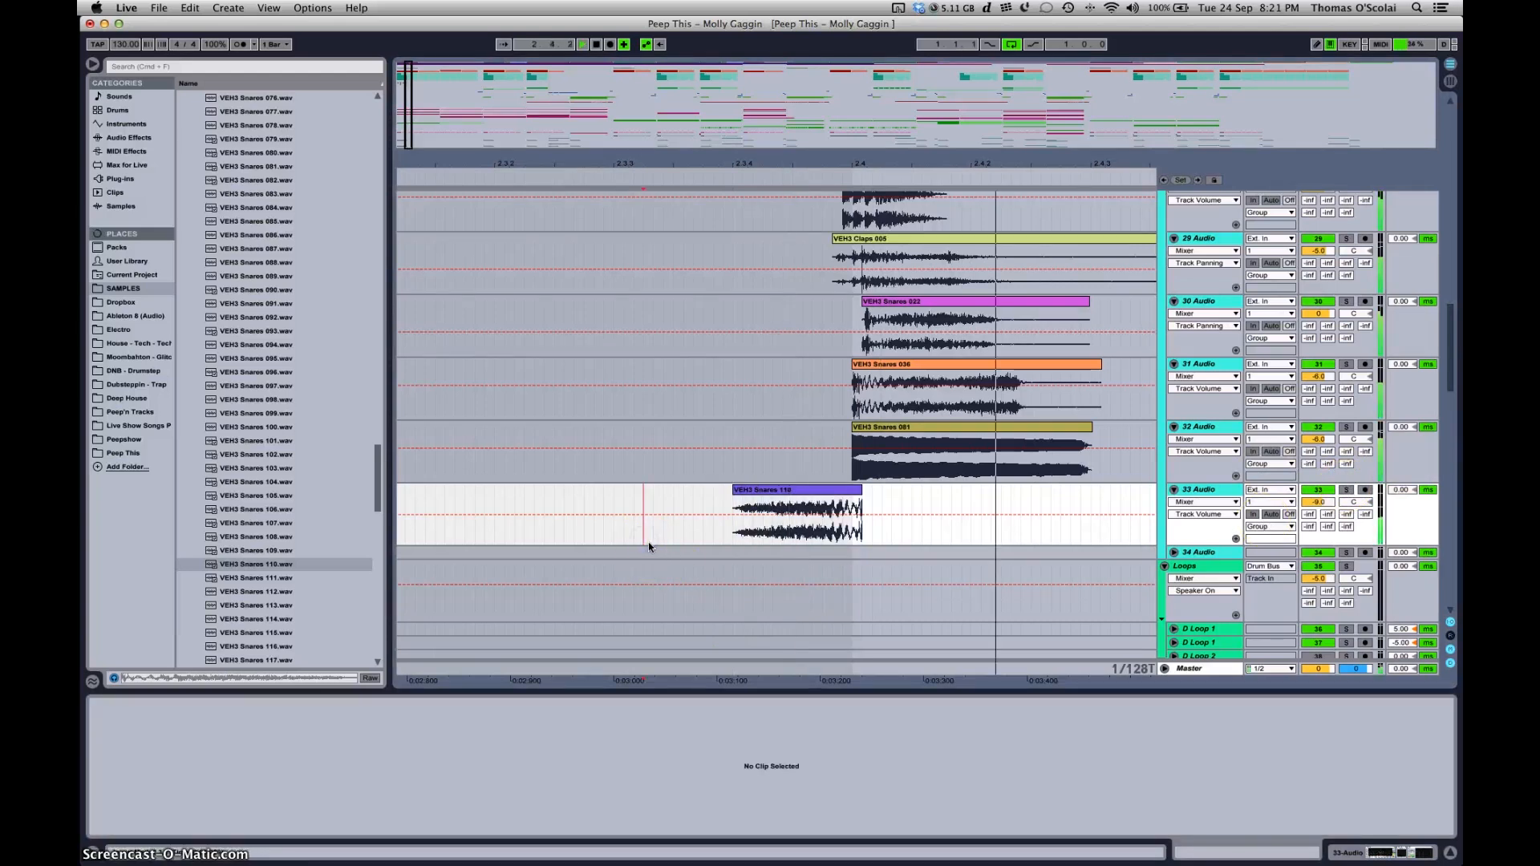
key(space)
Play the complete clap and snare pattern from the start of bar 2
drag(408, 111, 403, 71)
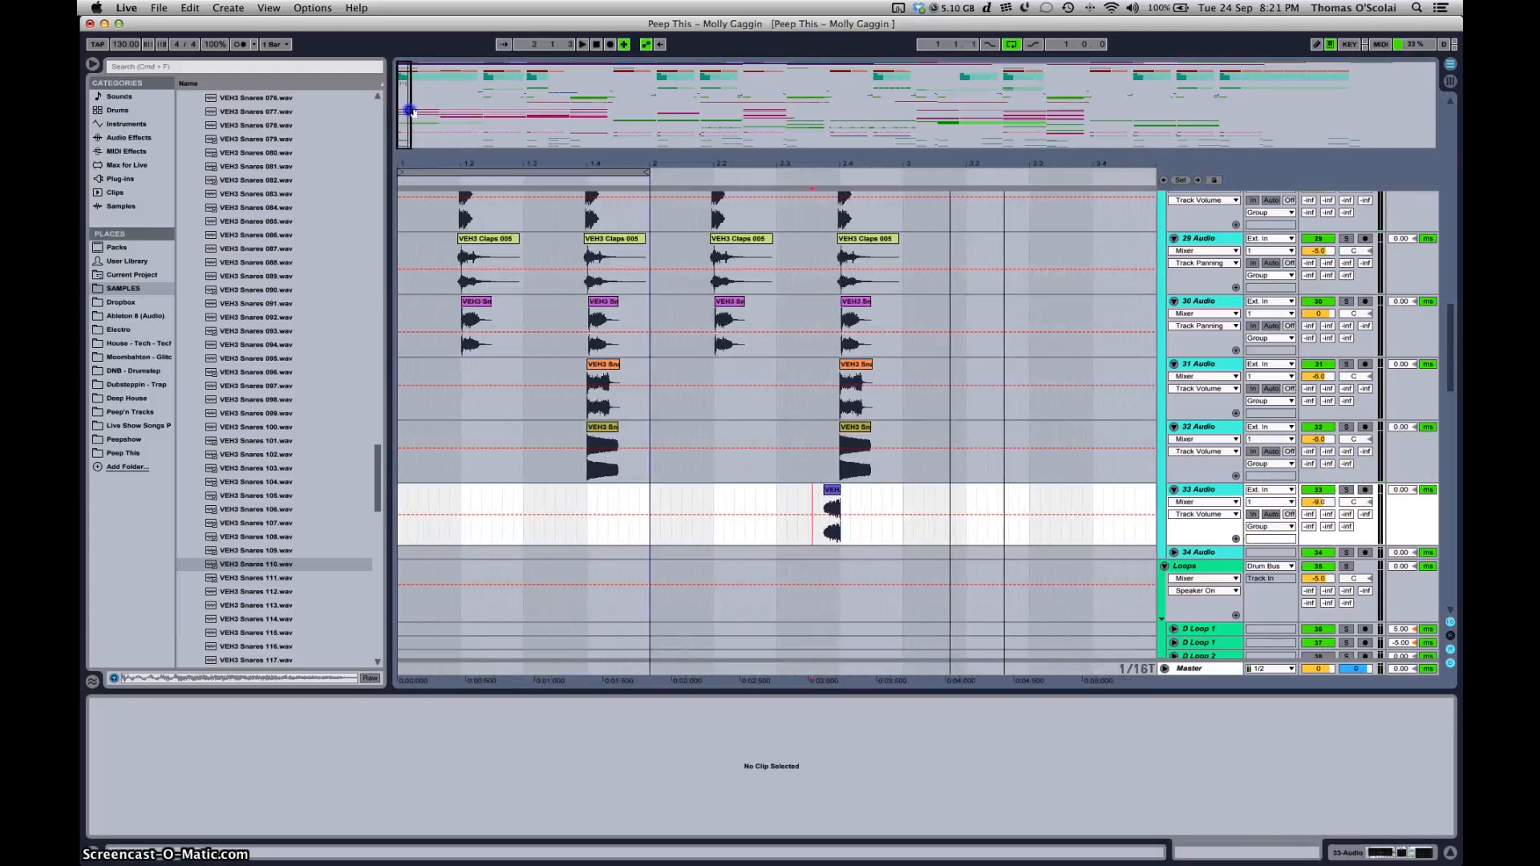
click(661, 500)
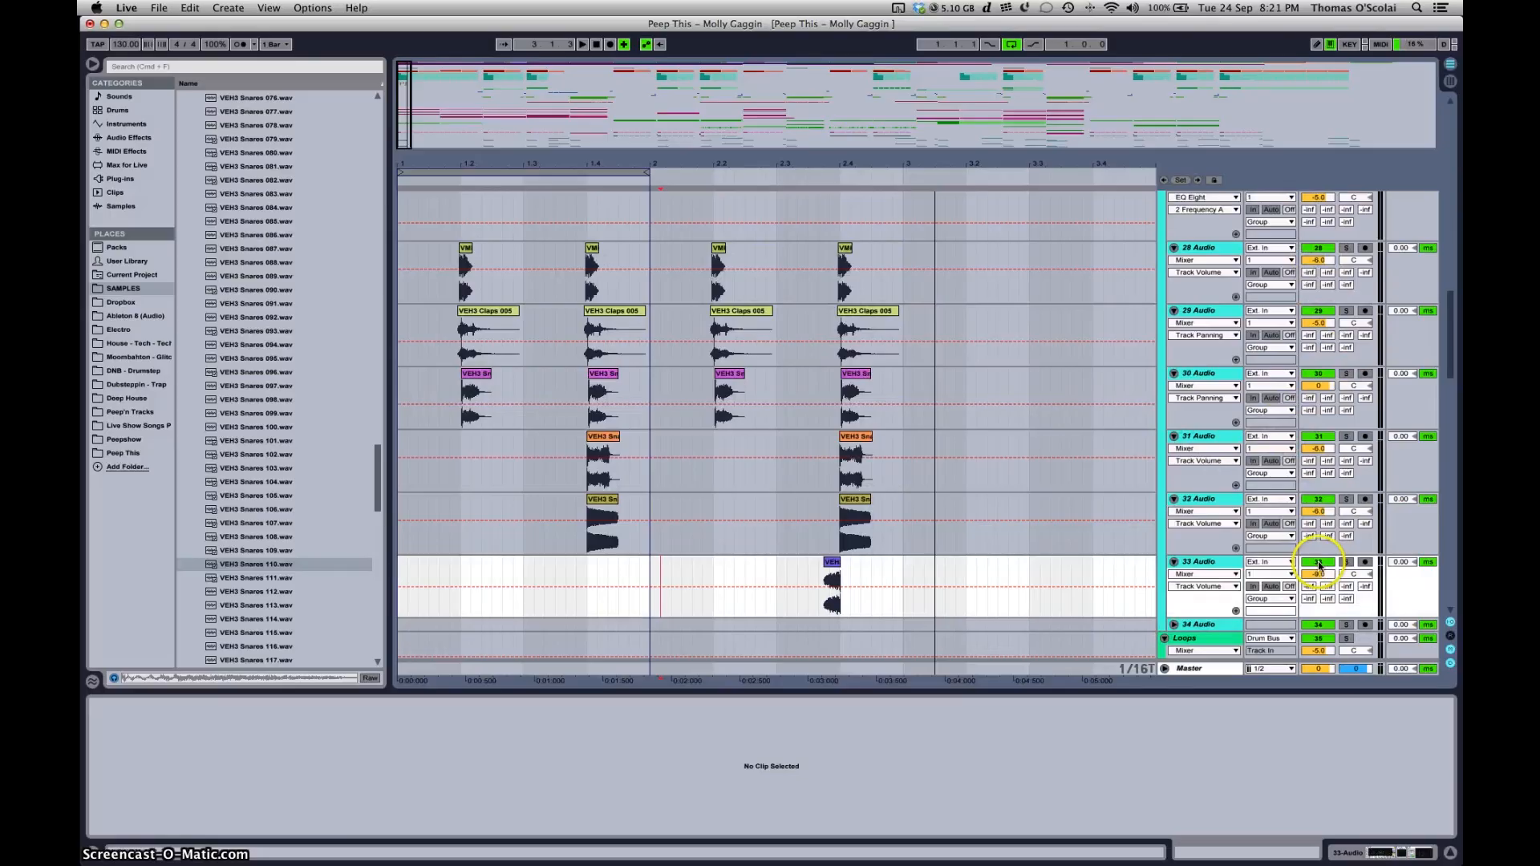
scroll(1295, 513, up, 1)
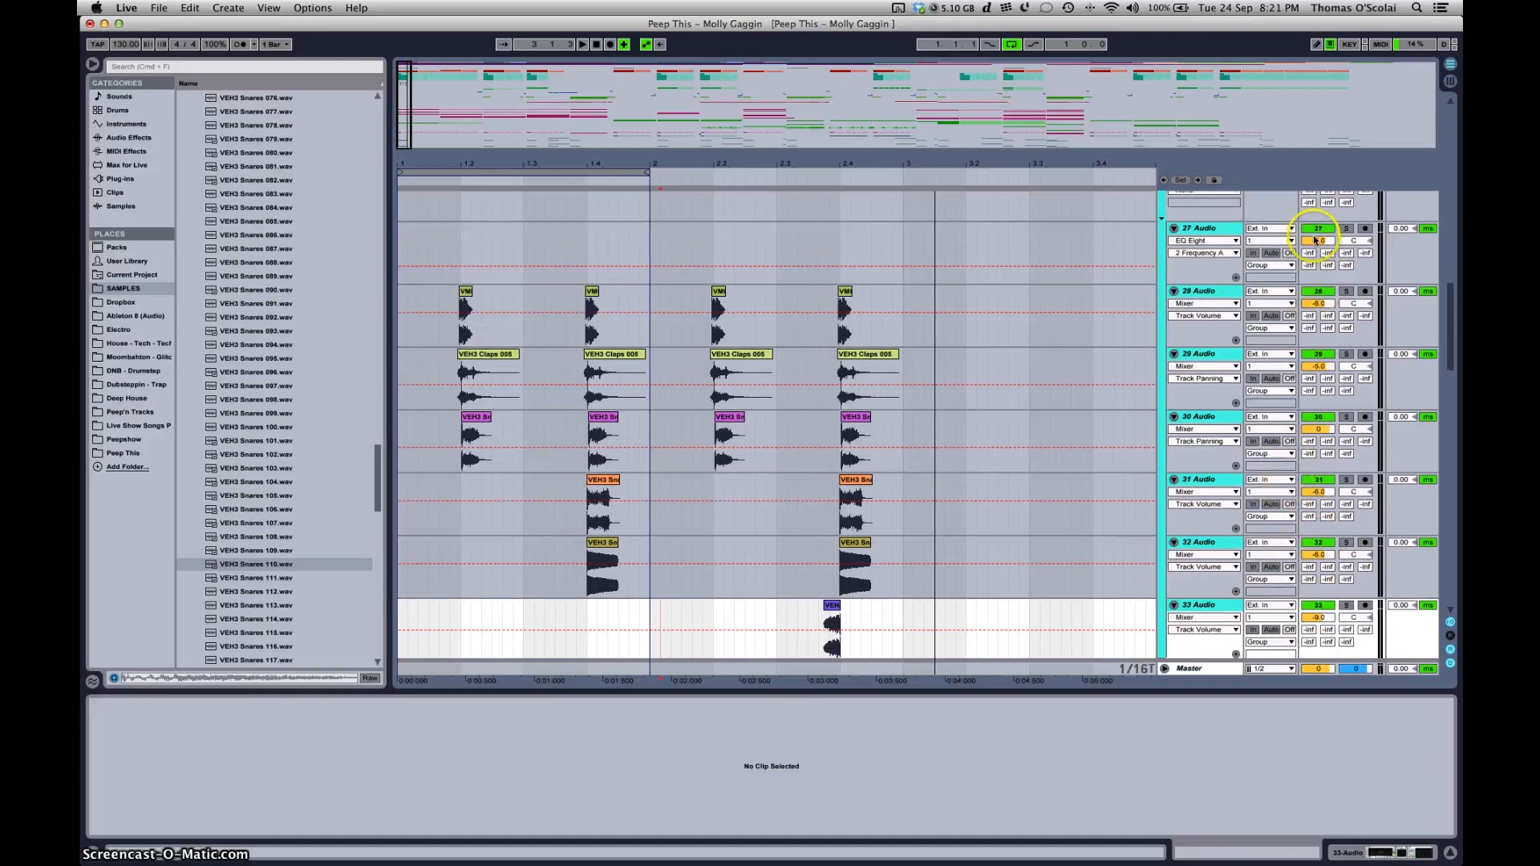
Examine the effect chains on the duplicate Claps/Snare group and on the Drum Bus track
scroll(1308, 249, up, 2)
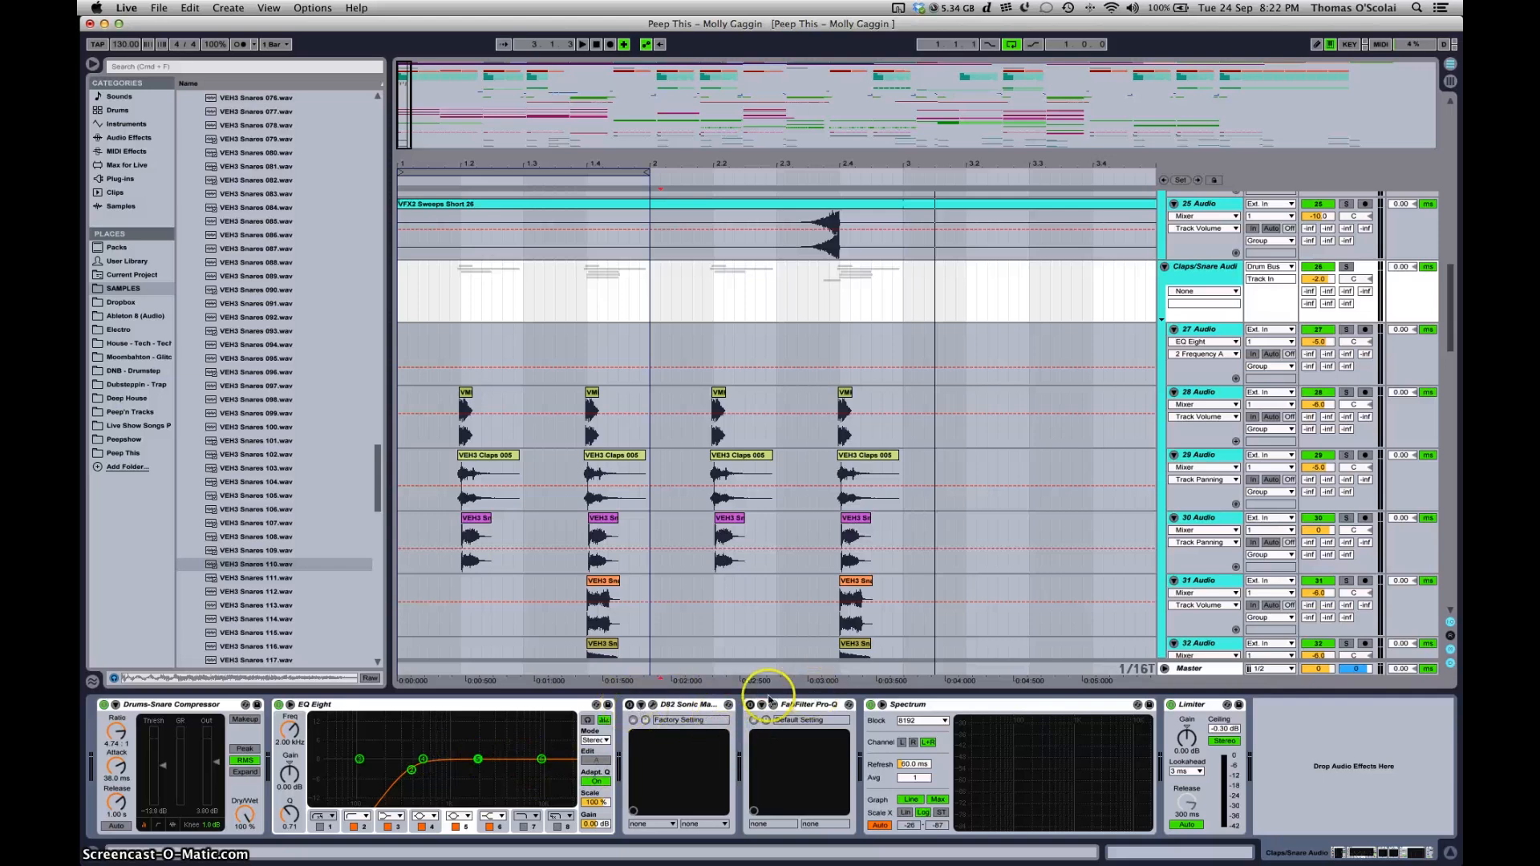
scroll(931, 514, up, 3)
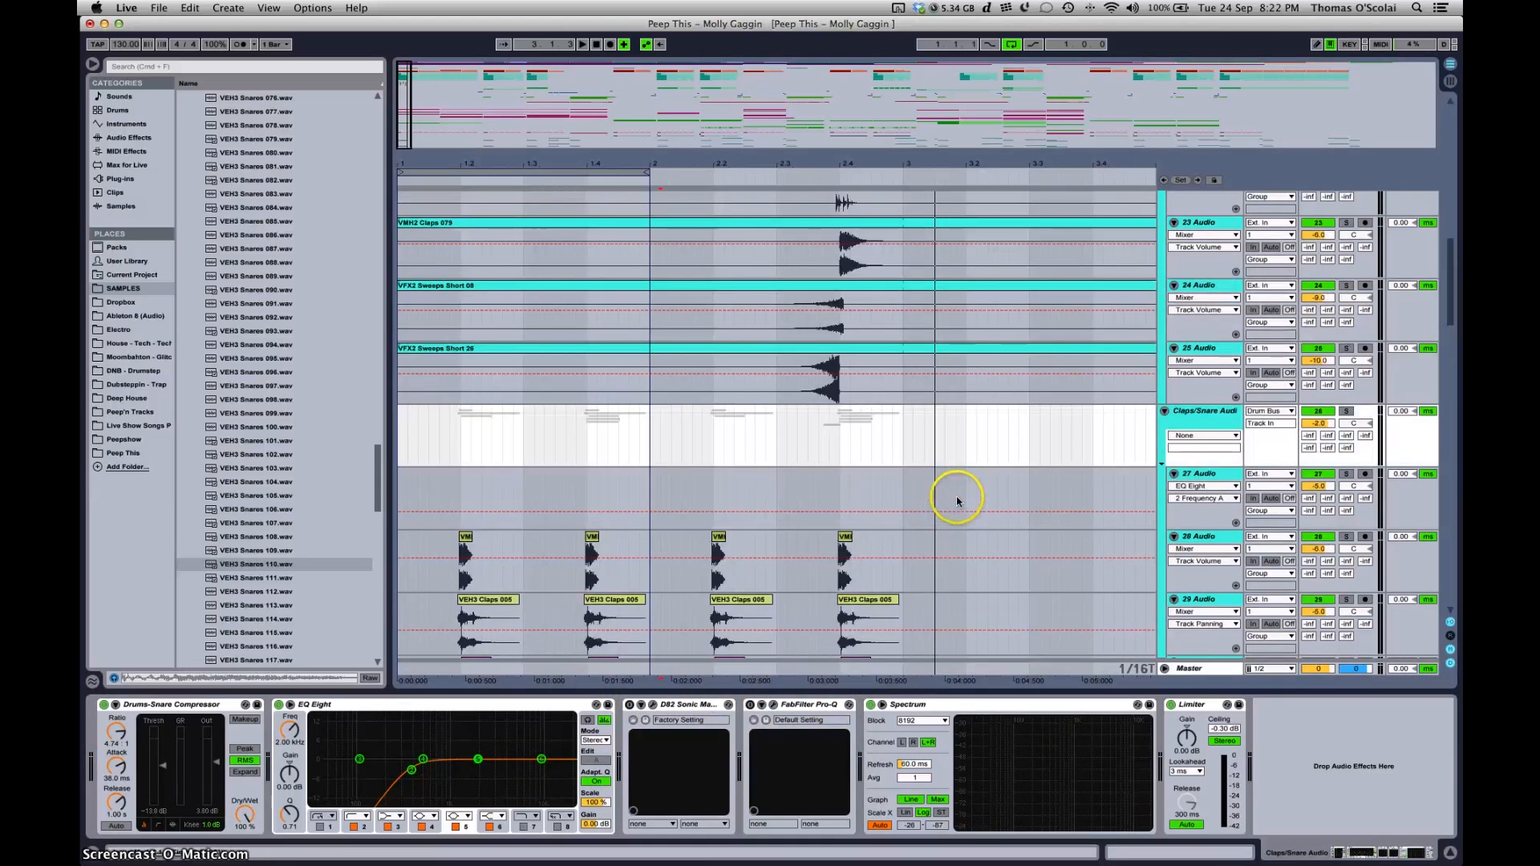
scroll(563, 561, down, 4)
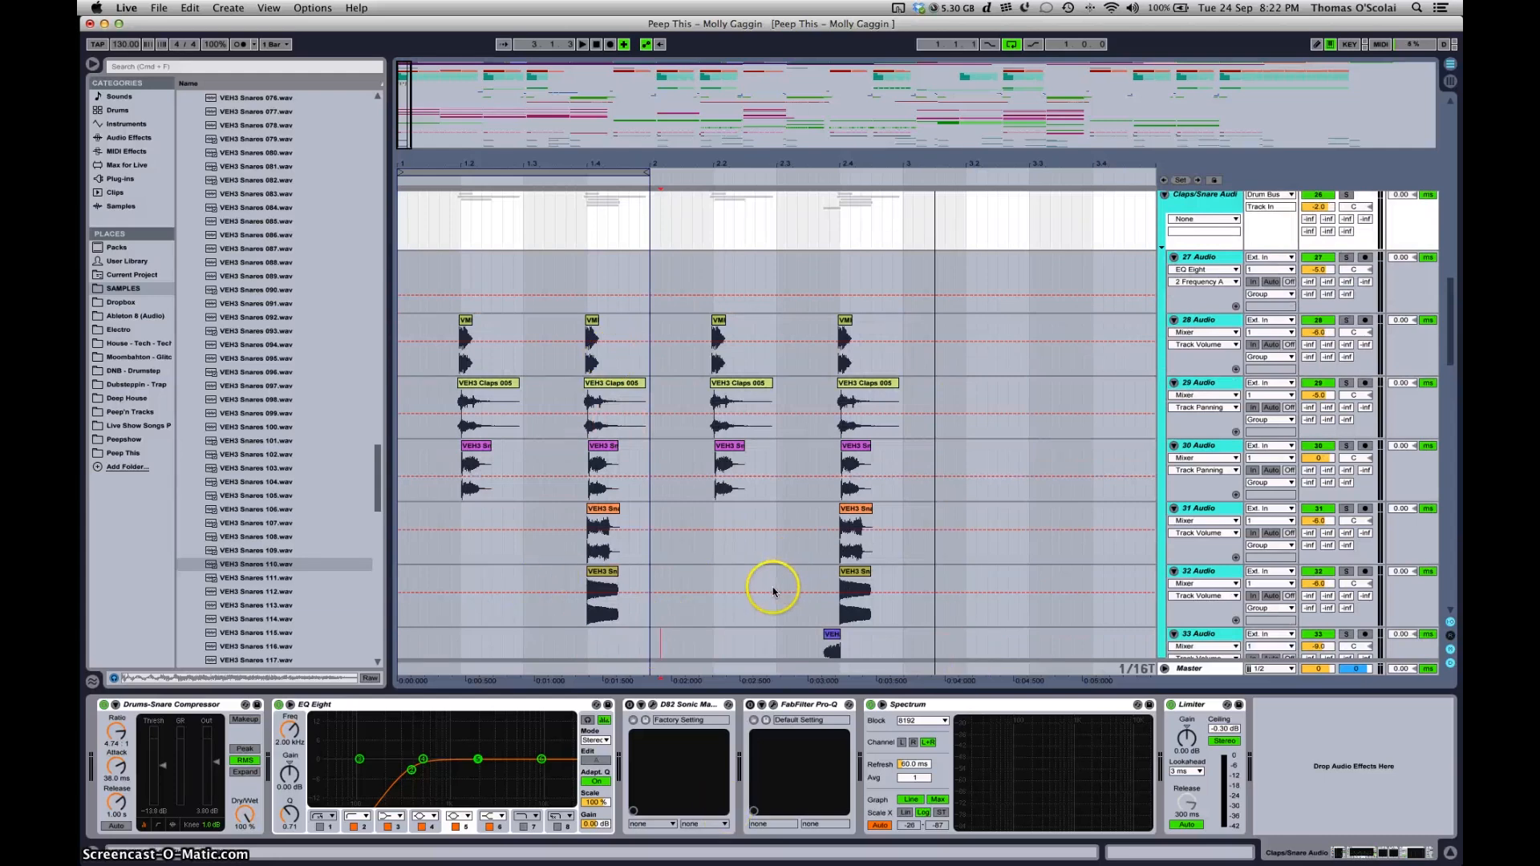
scroll(987, 312, up, 15)
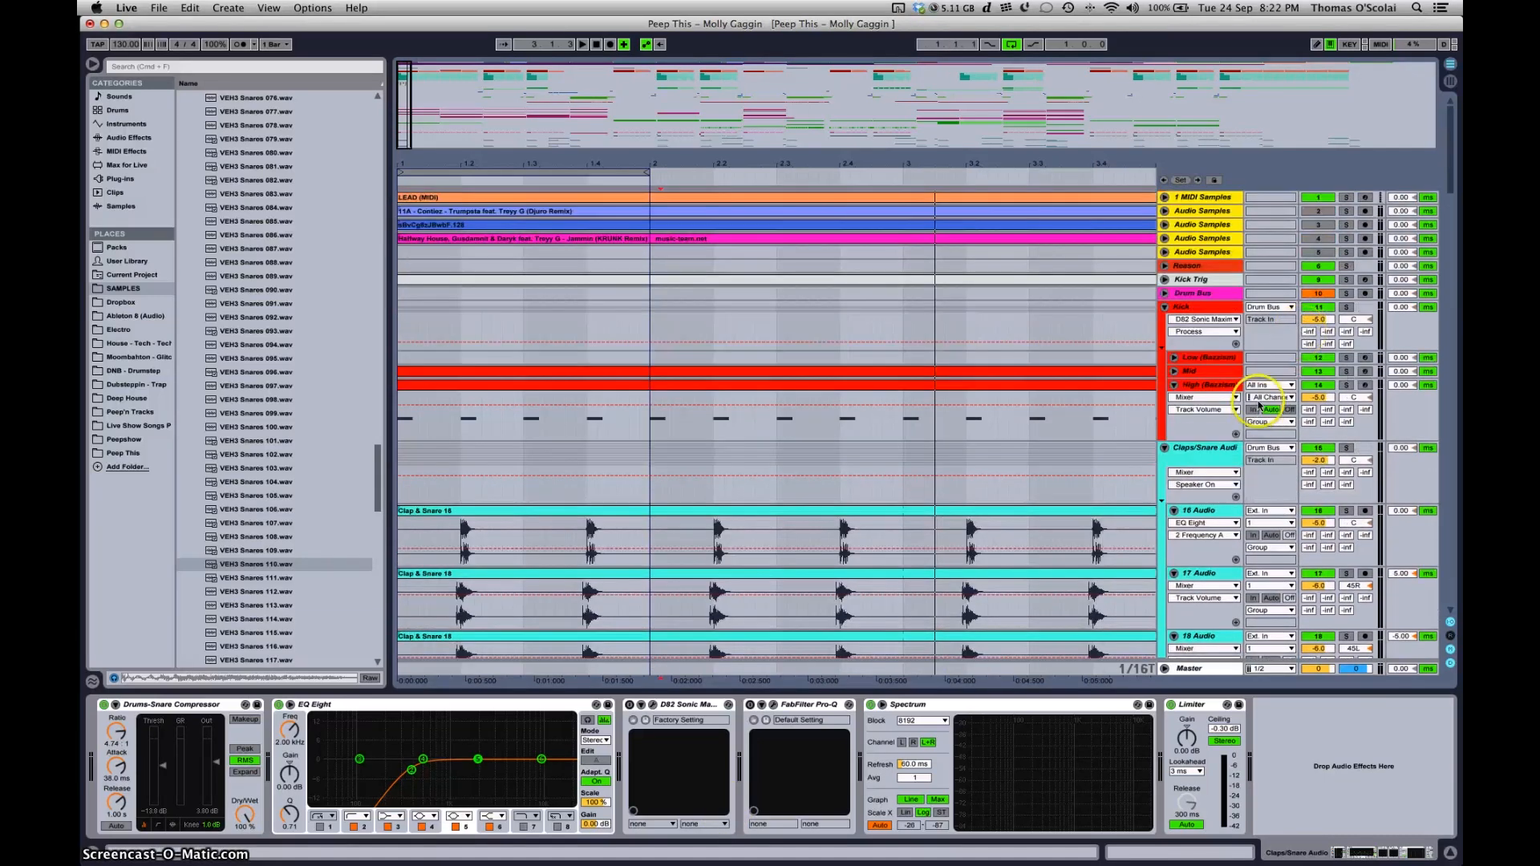
click(1213, 295)
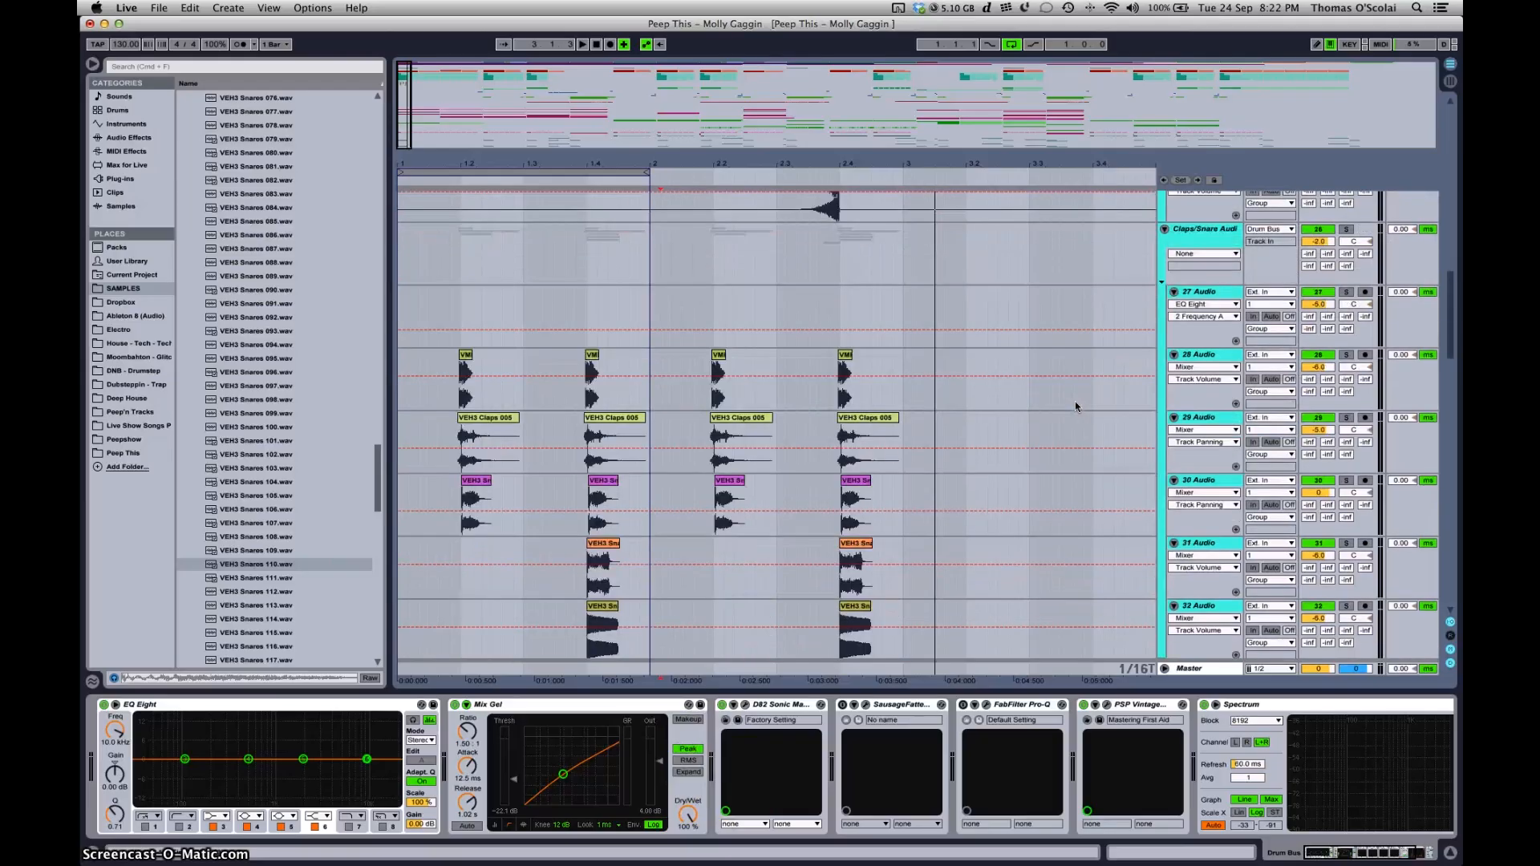
Collapse the device view and show about 14 bars of the original Claps/Snare group in the arrangement
scroll(1075, 400, up, 5)
scroll(1074, 401, down, 5)
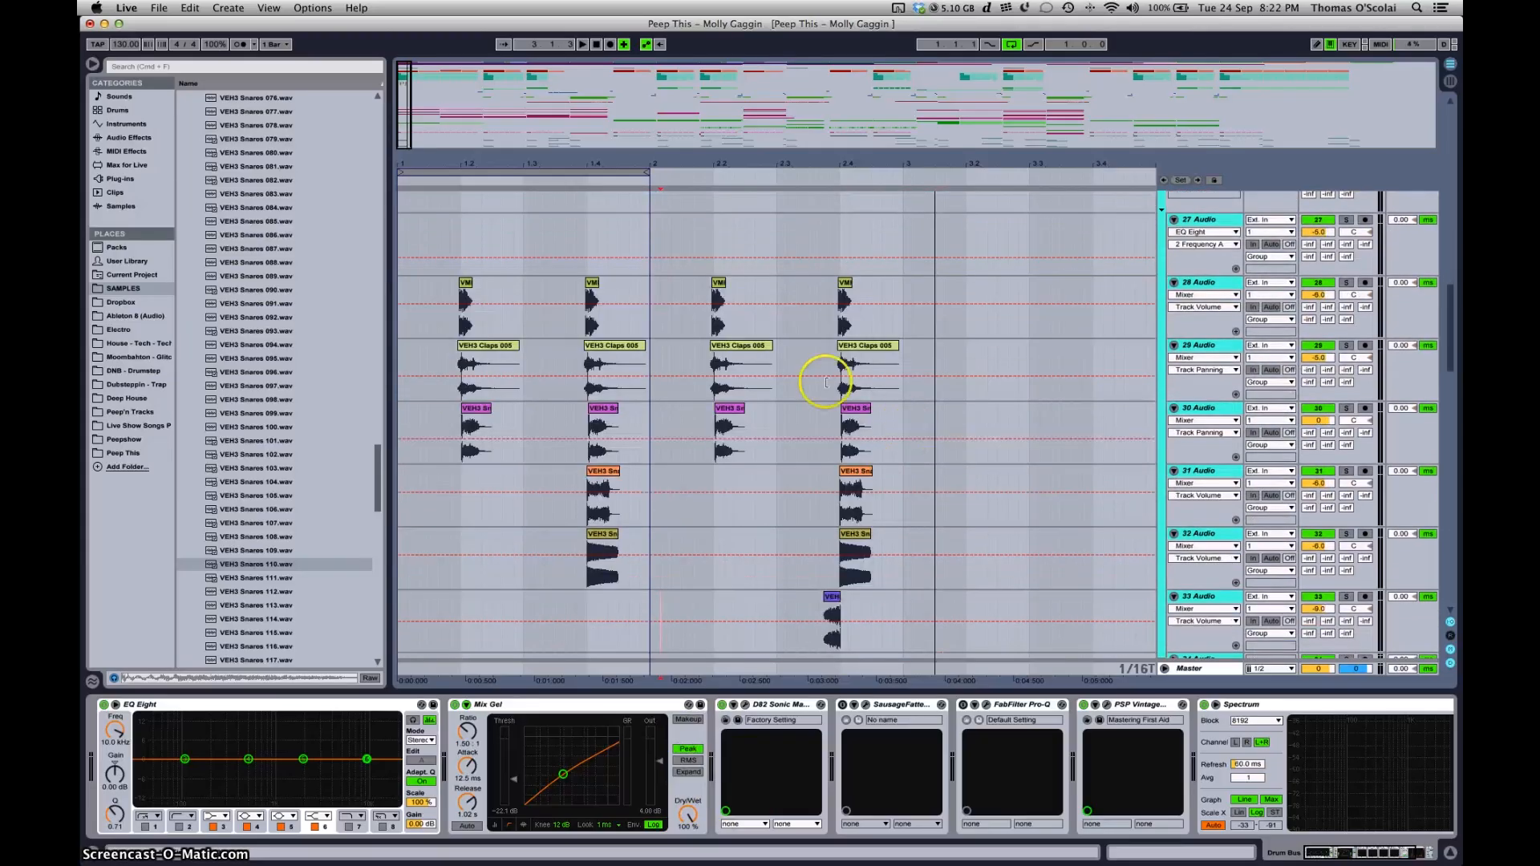
scroll(732, 493, up, 10)
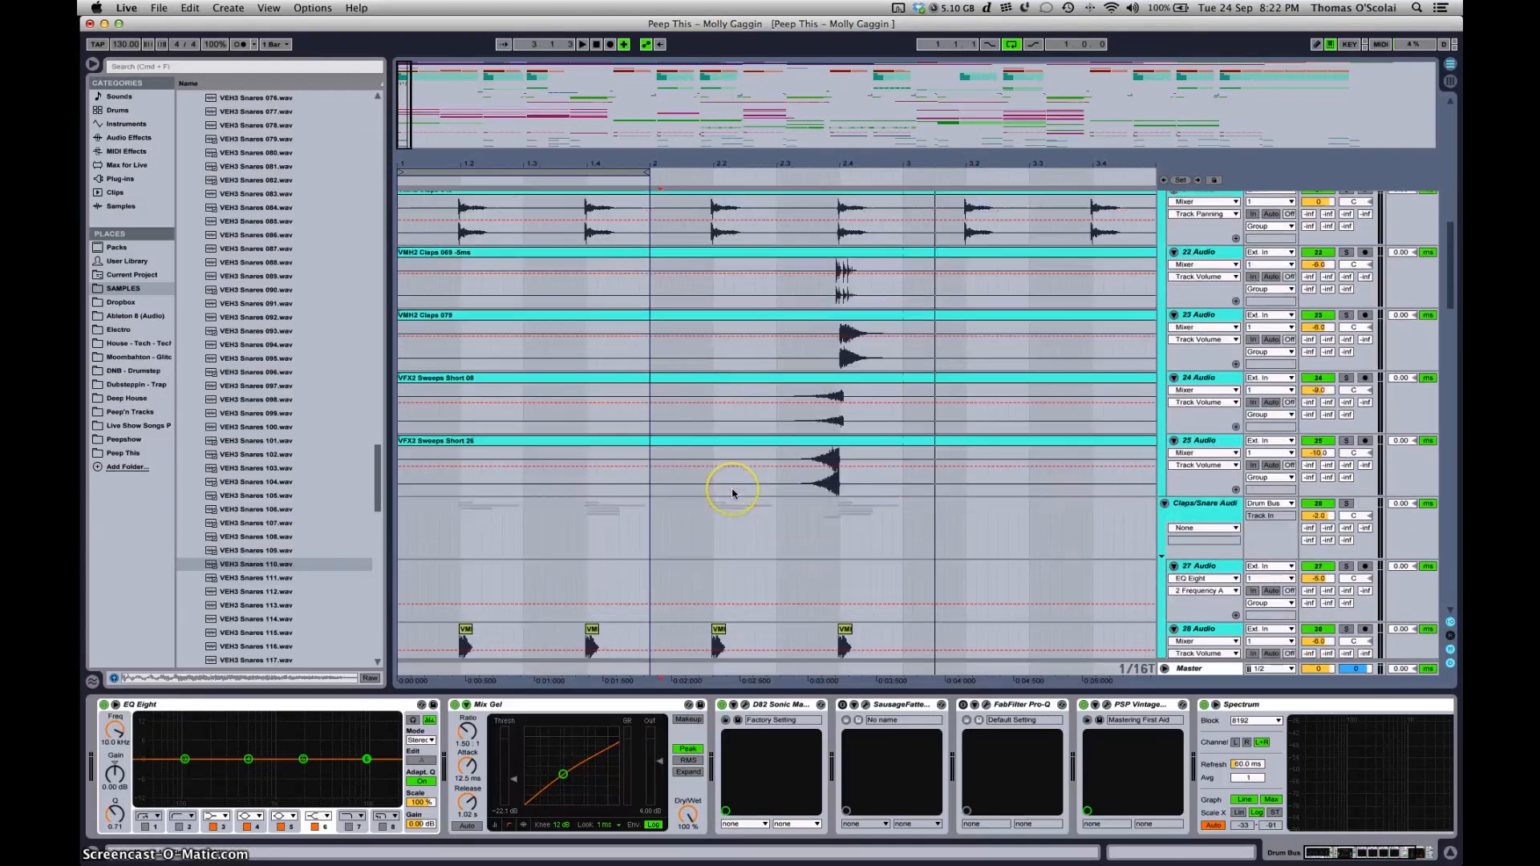
drag(408, 103, 407, 81)
click(1452, 853)
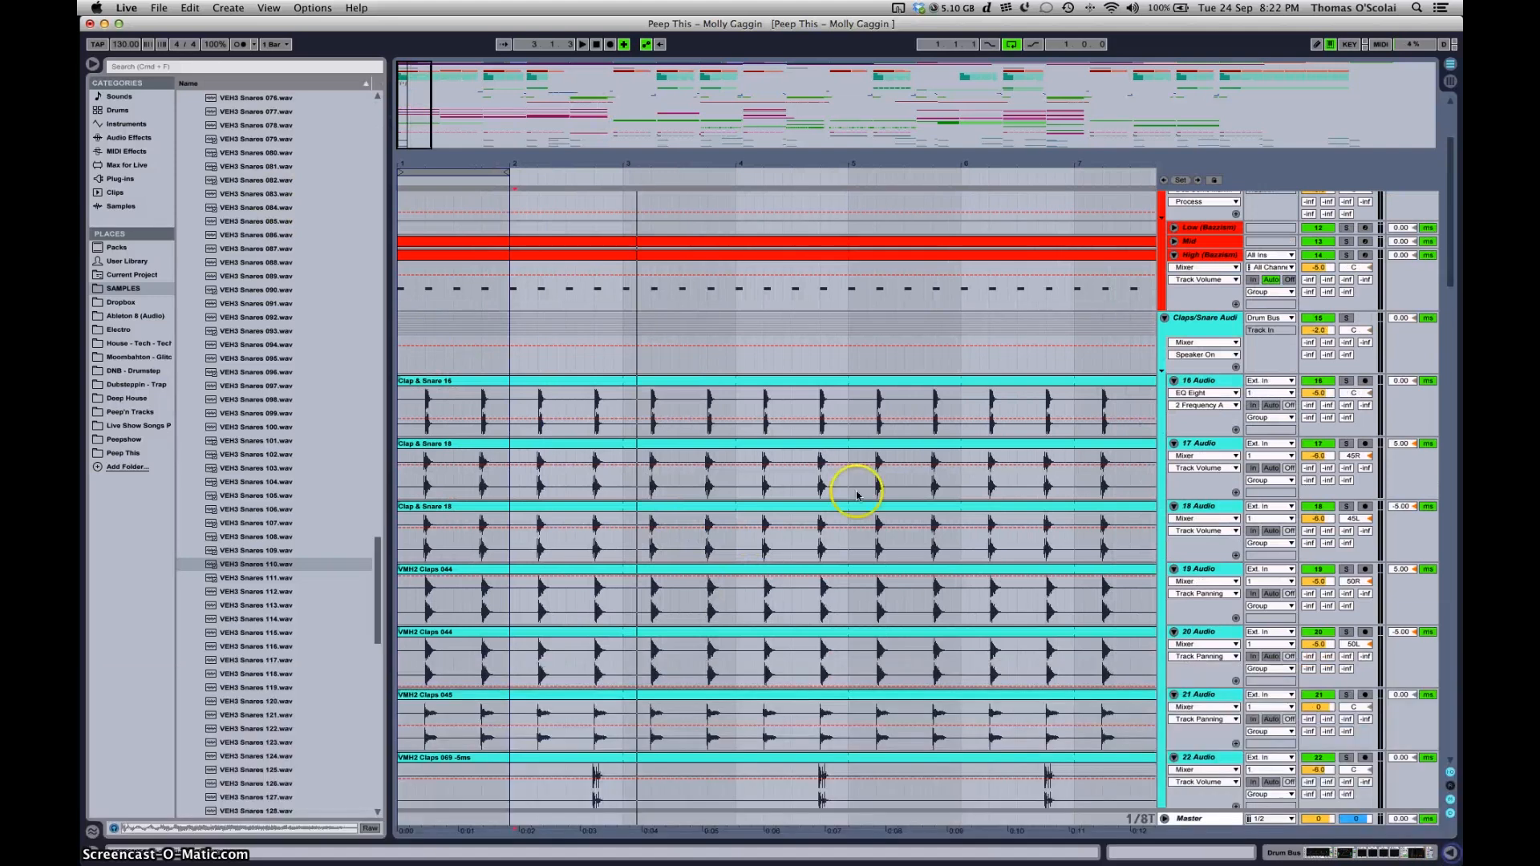
drag(412, 80, 411, 62)
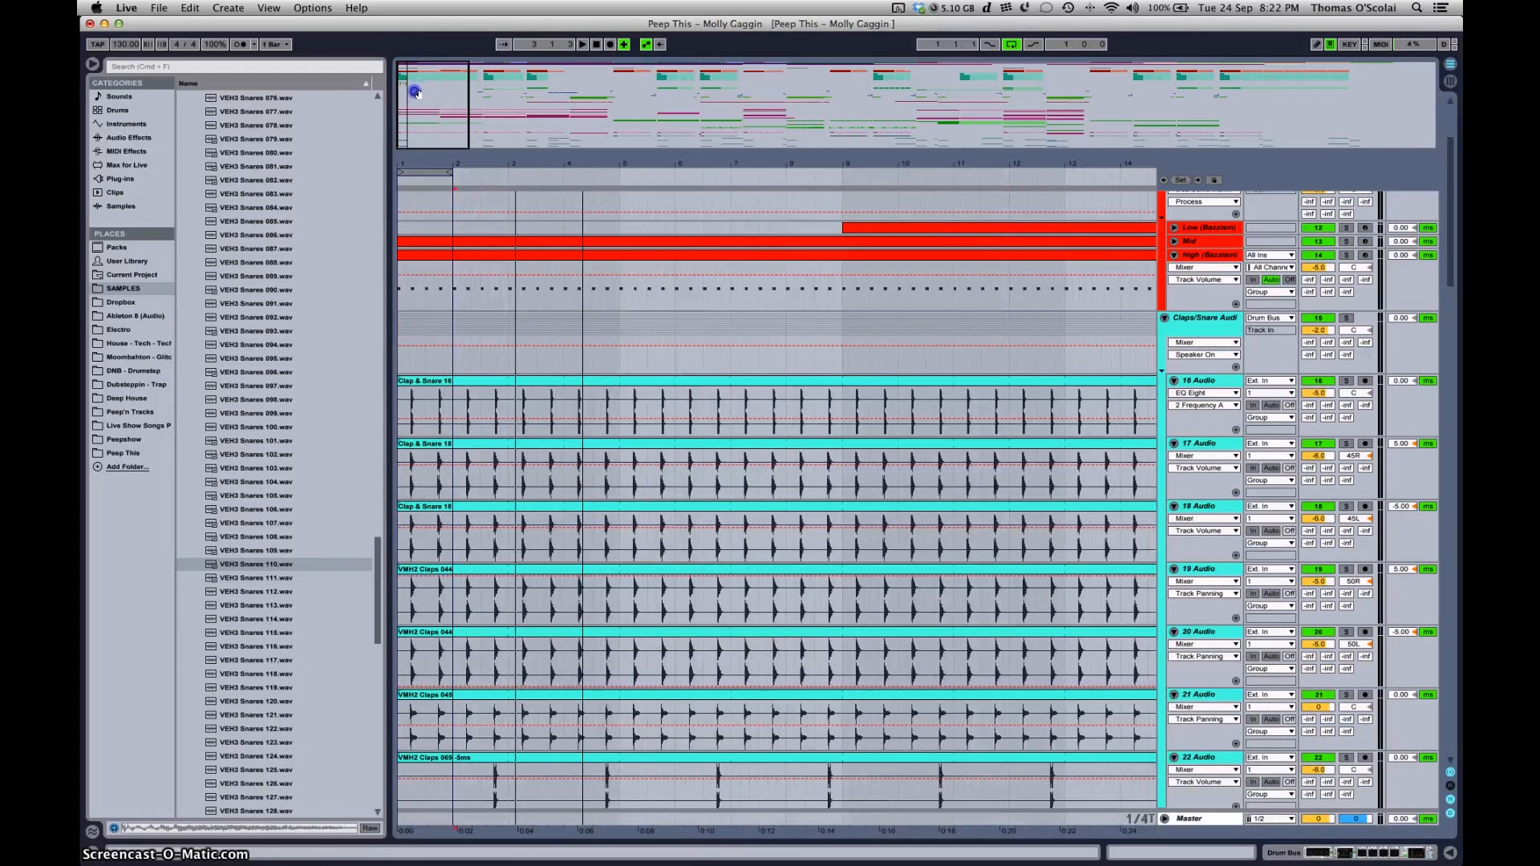
Audition the original Claps/Snare group's track 16 soloed from bar 4, and its panned tracks 17 and 18 soloed together
click(1347, 382)
click(586, 413)
key(space)
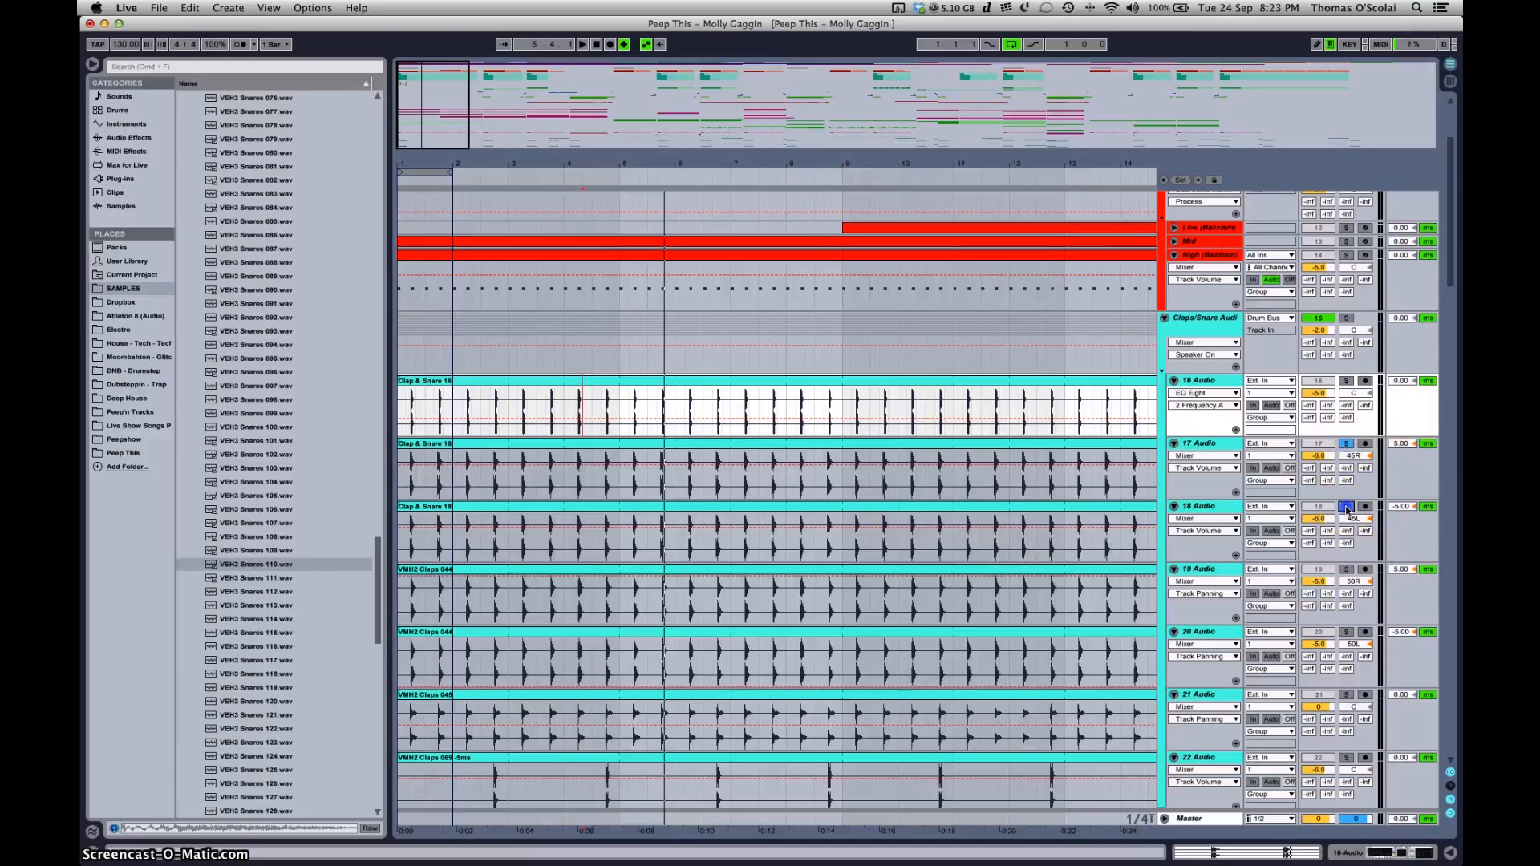
key(space)
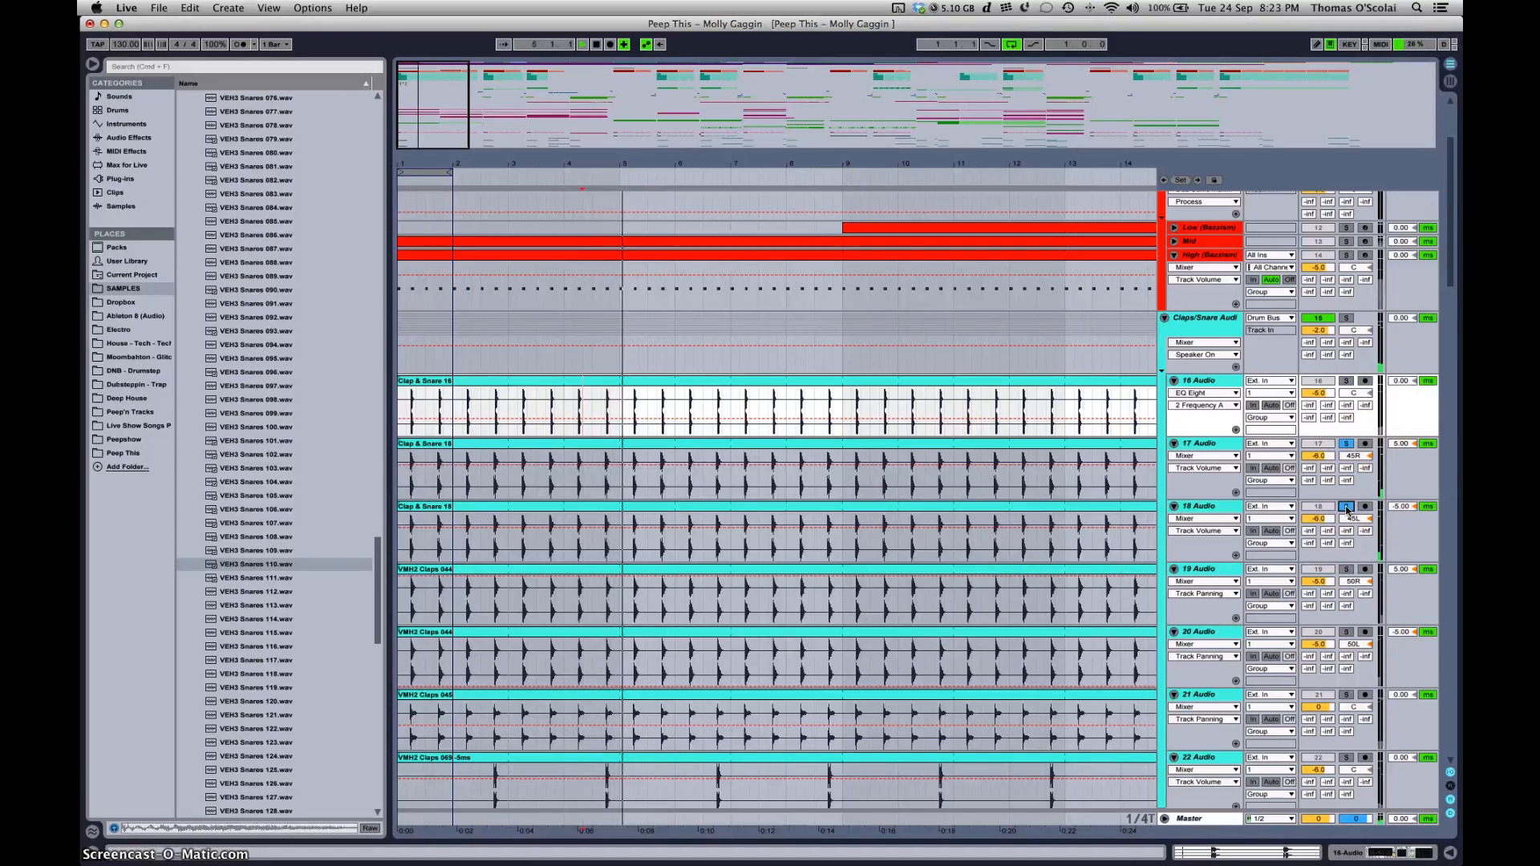